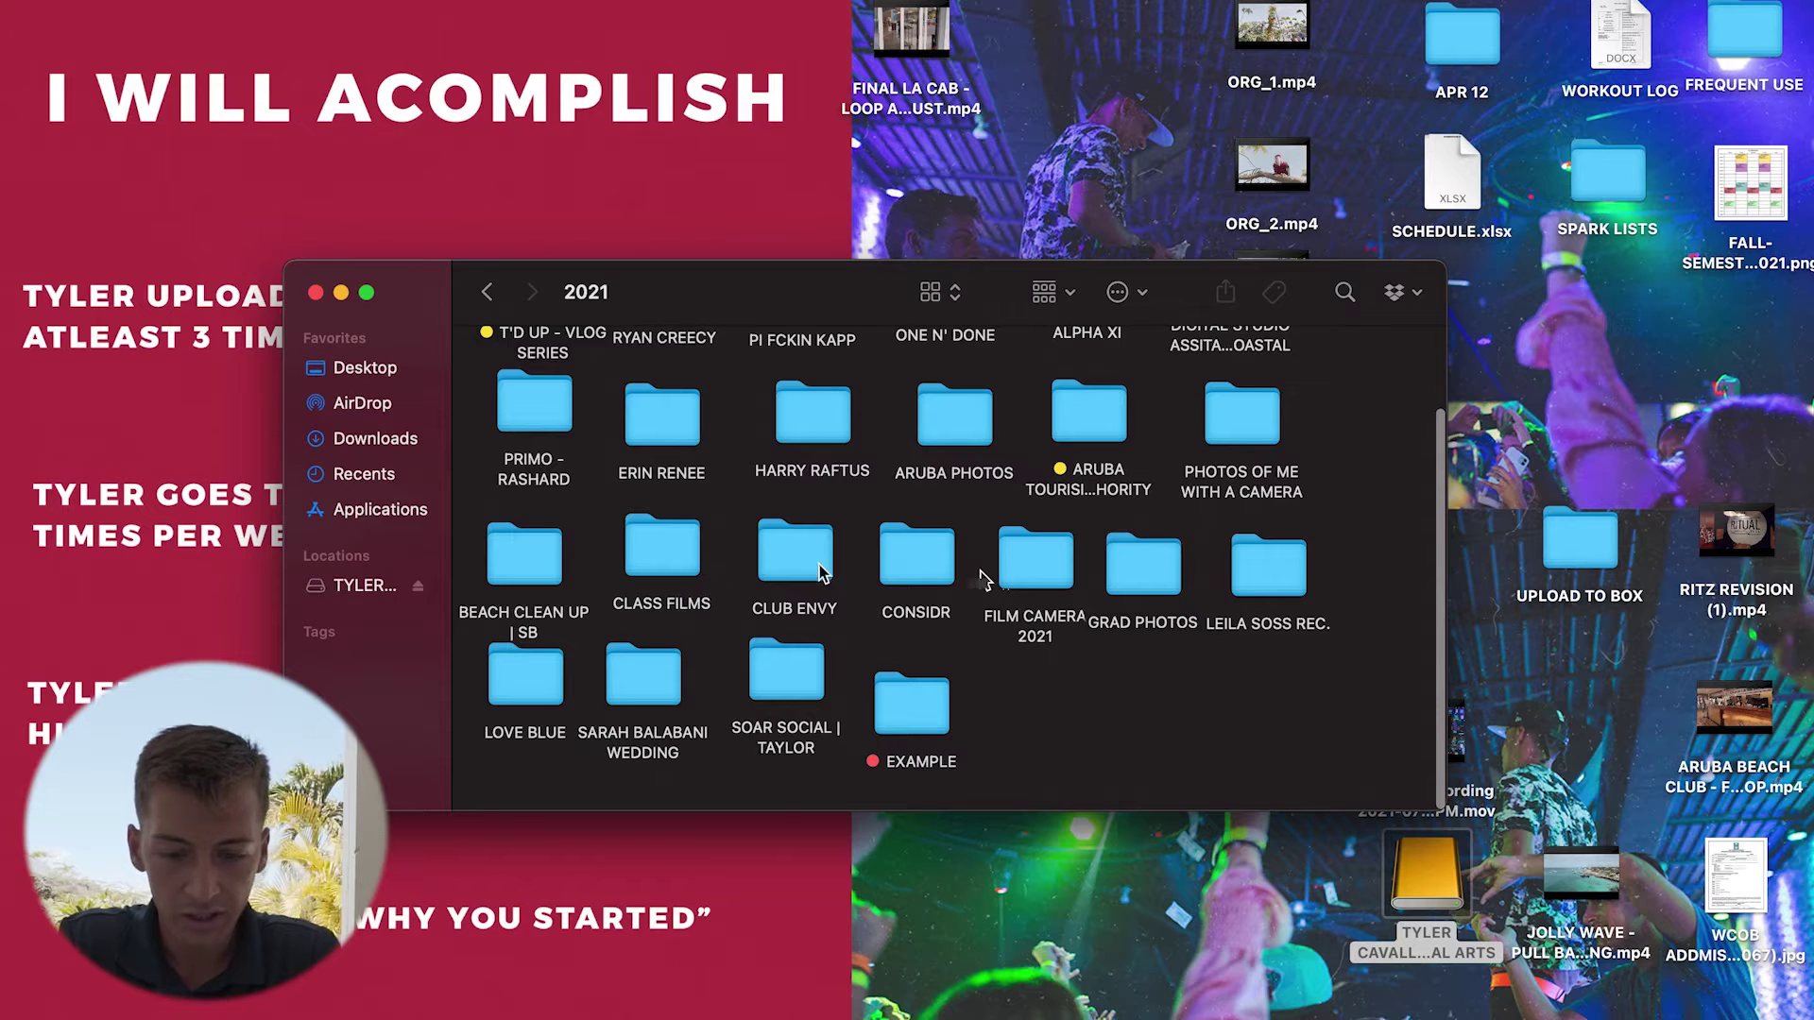
Open the project CLUB ENVY FR (2).prproj from the PPF folder inside CLUB ENVY > MARCH 27 > PP.
{"action": "double_click", "coordinate": [814, 570]}
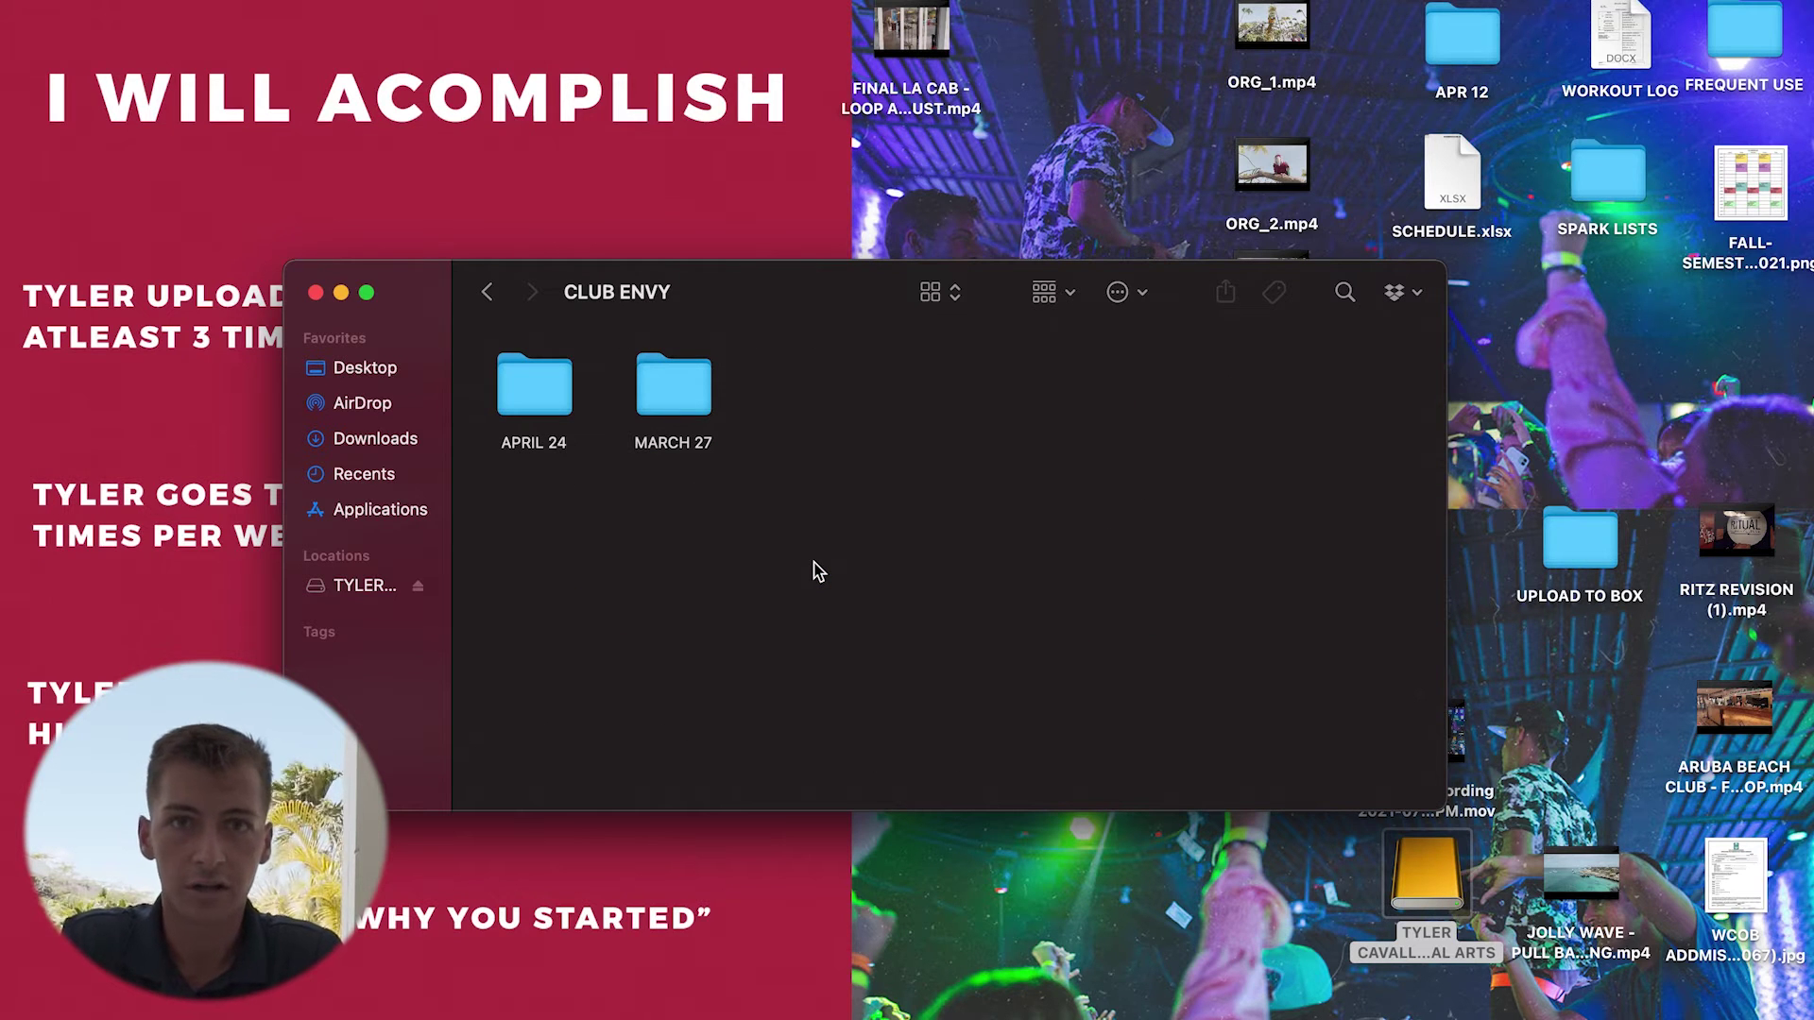
{"action": "double_click", "coordinate": [696, 405]}
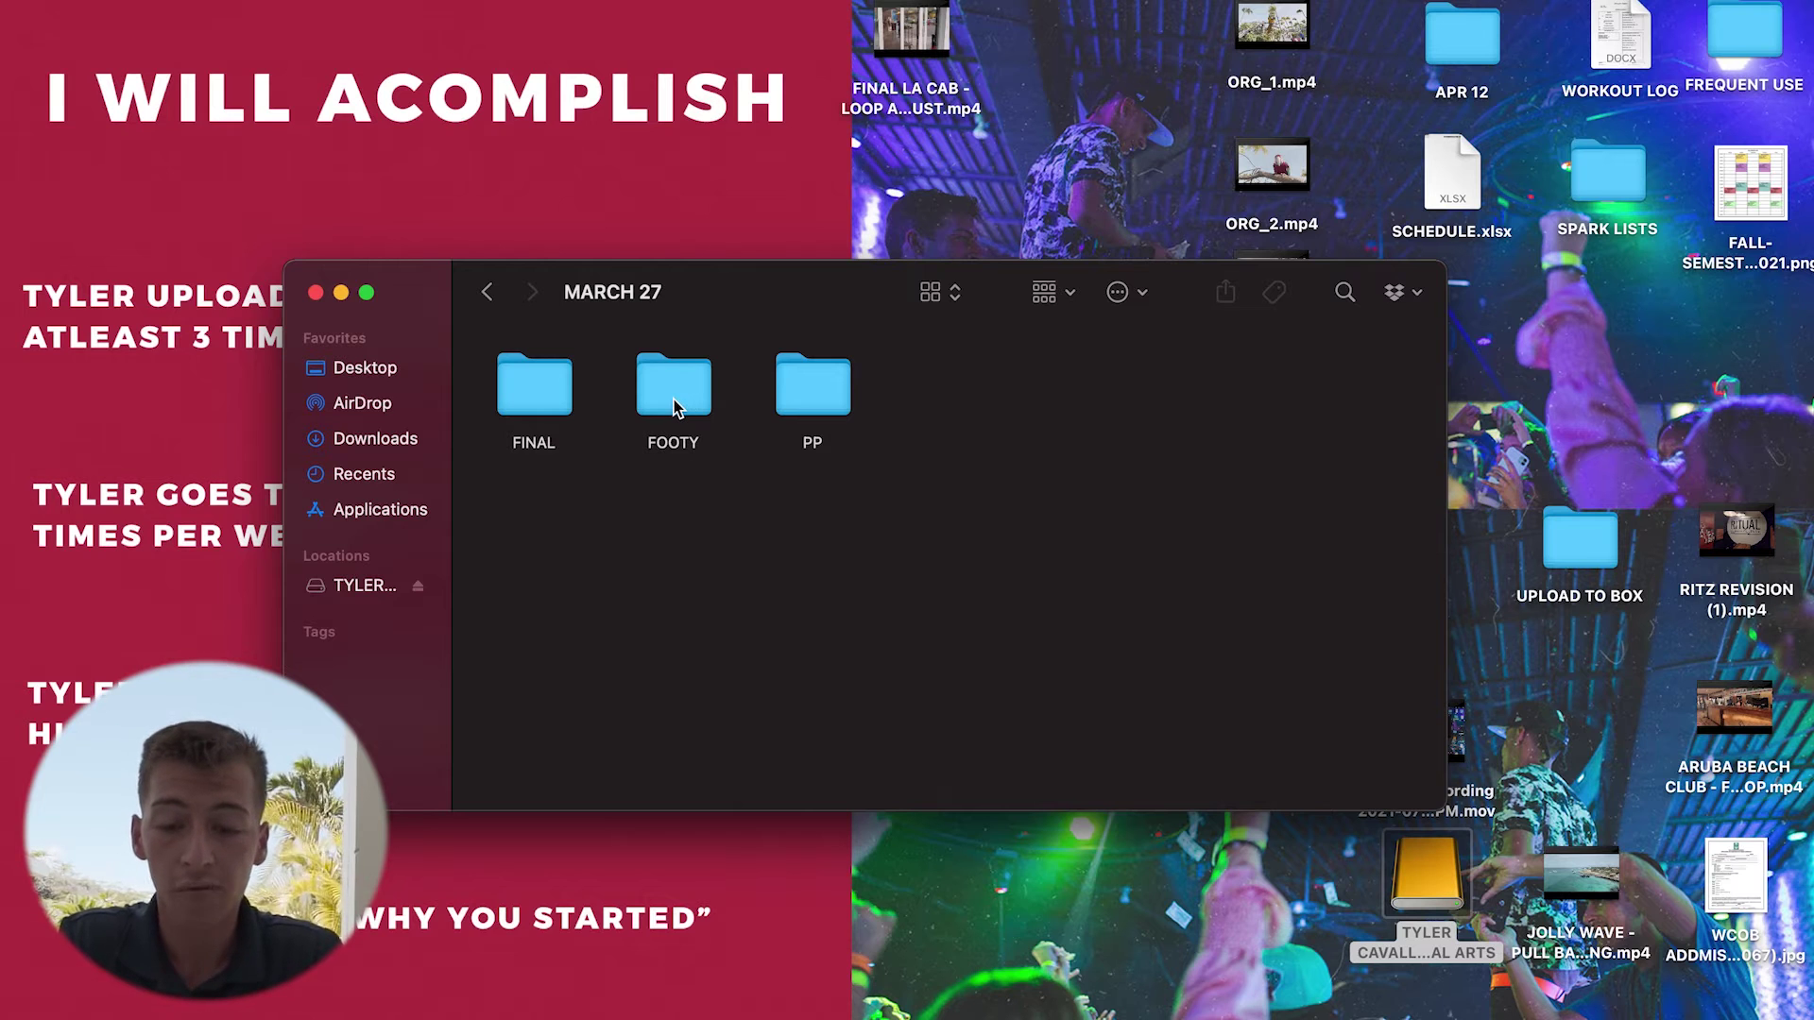
{"action": "double_click", "coordinate": [829, 404]}
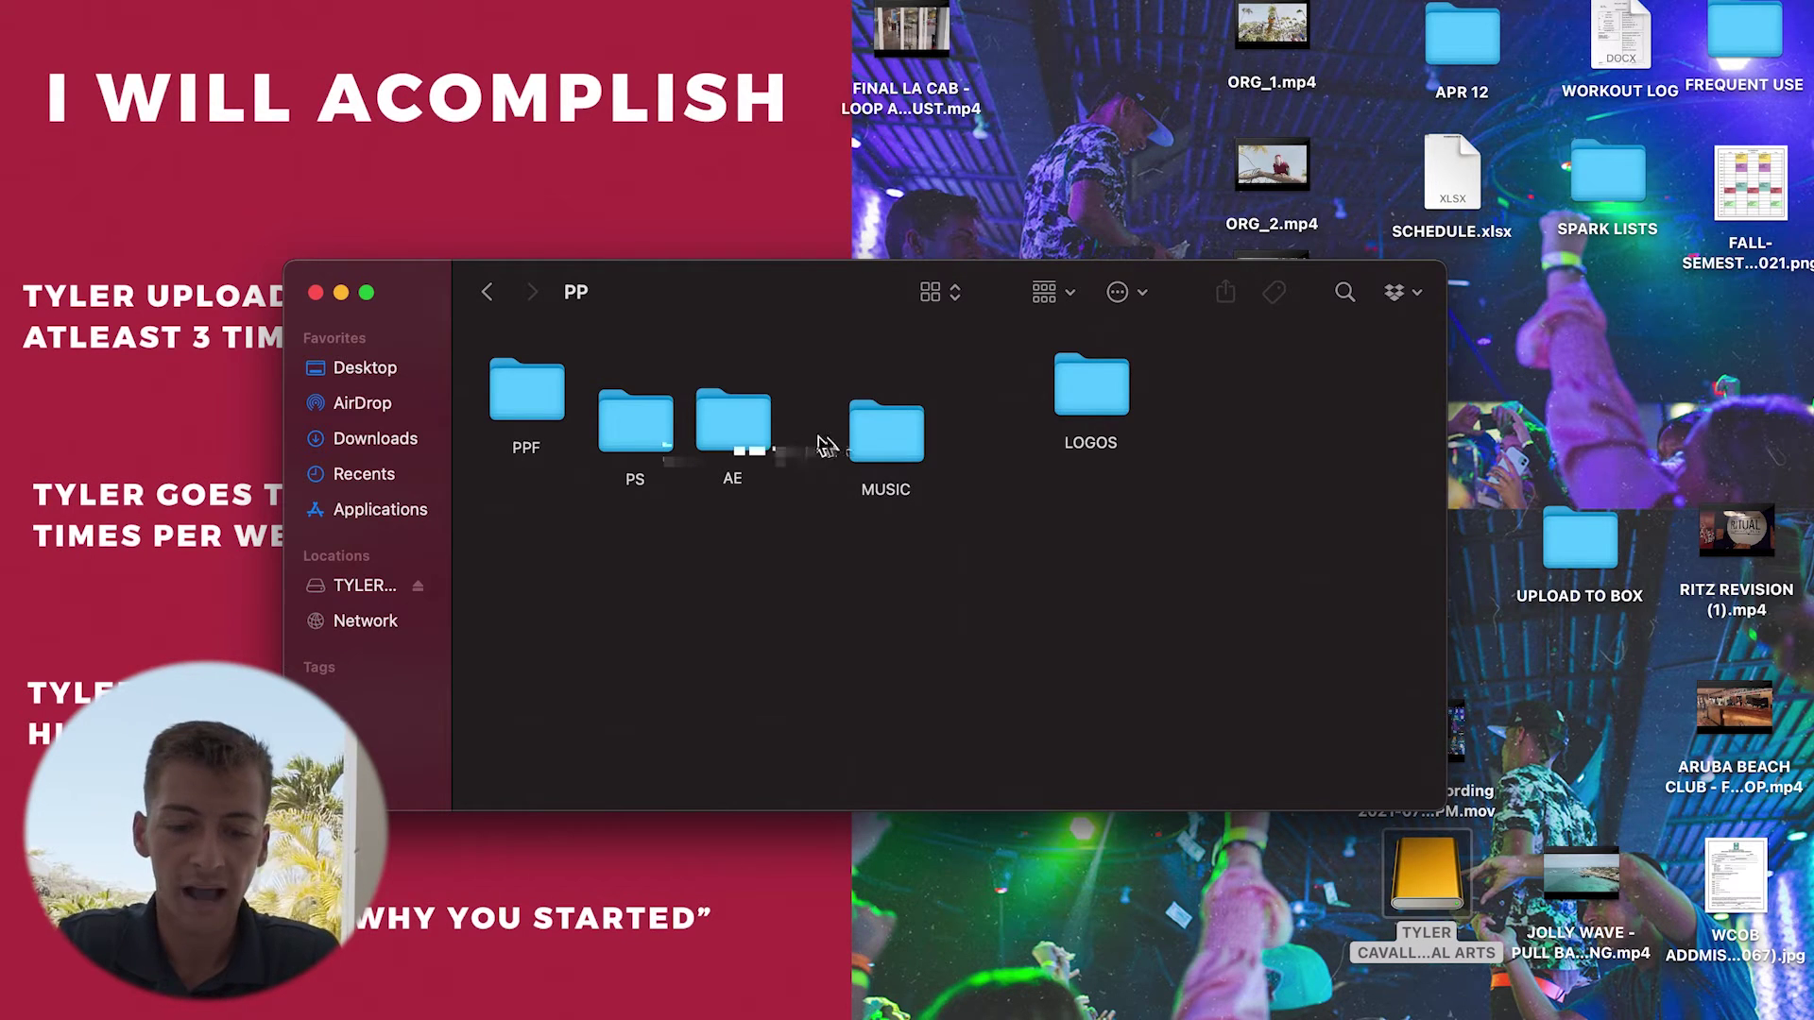
{"action": "double_click", "coordinate": [529, 397]}
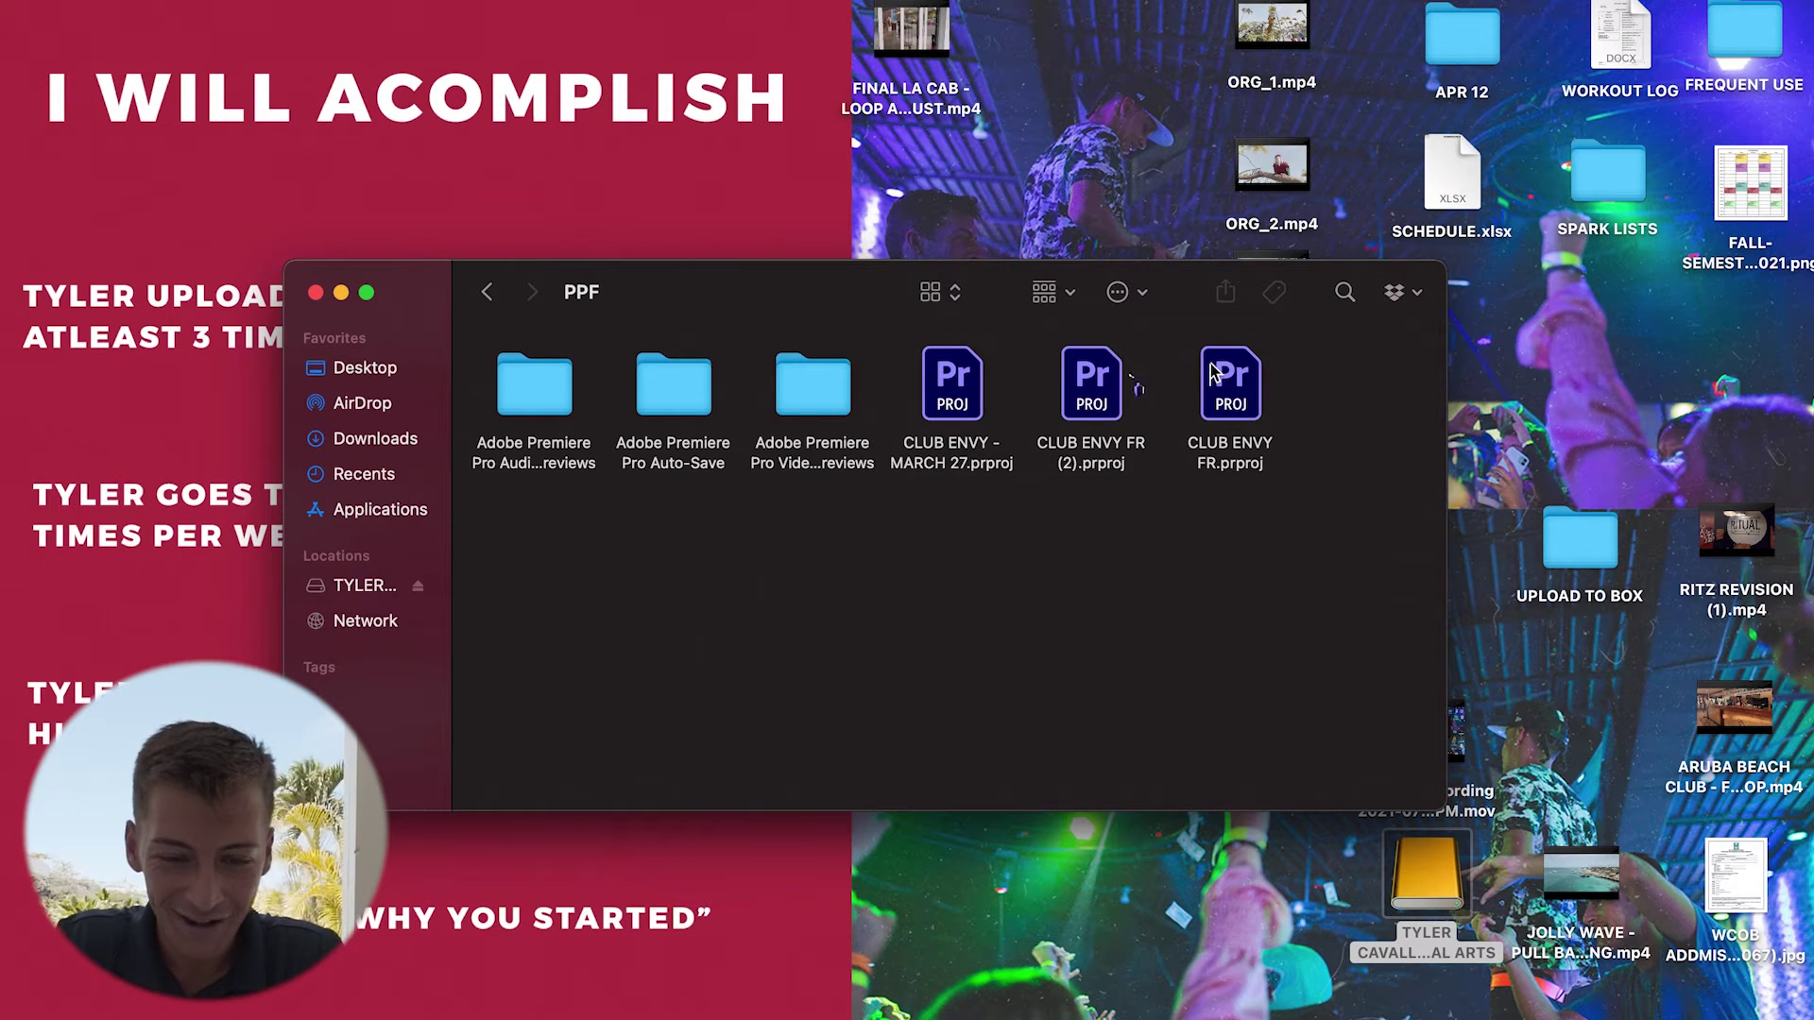
{"action": "double_click", "coordinate": [1096, 392]}
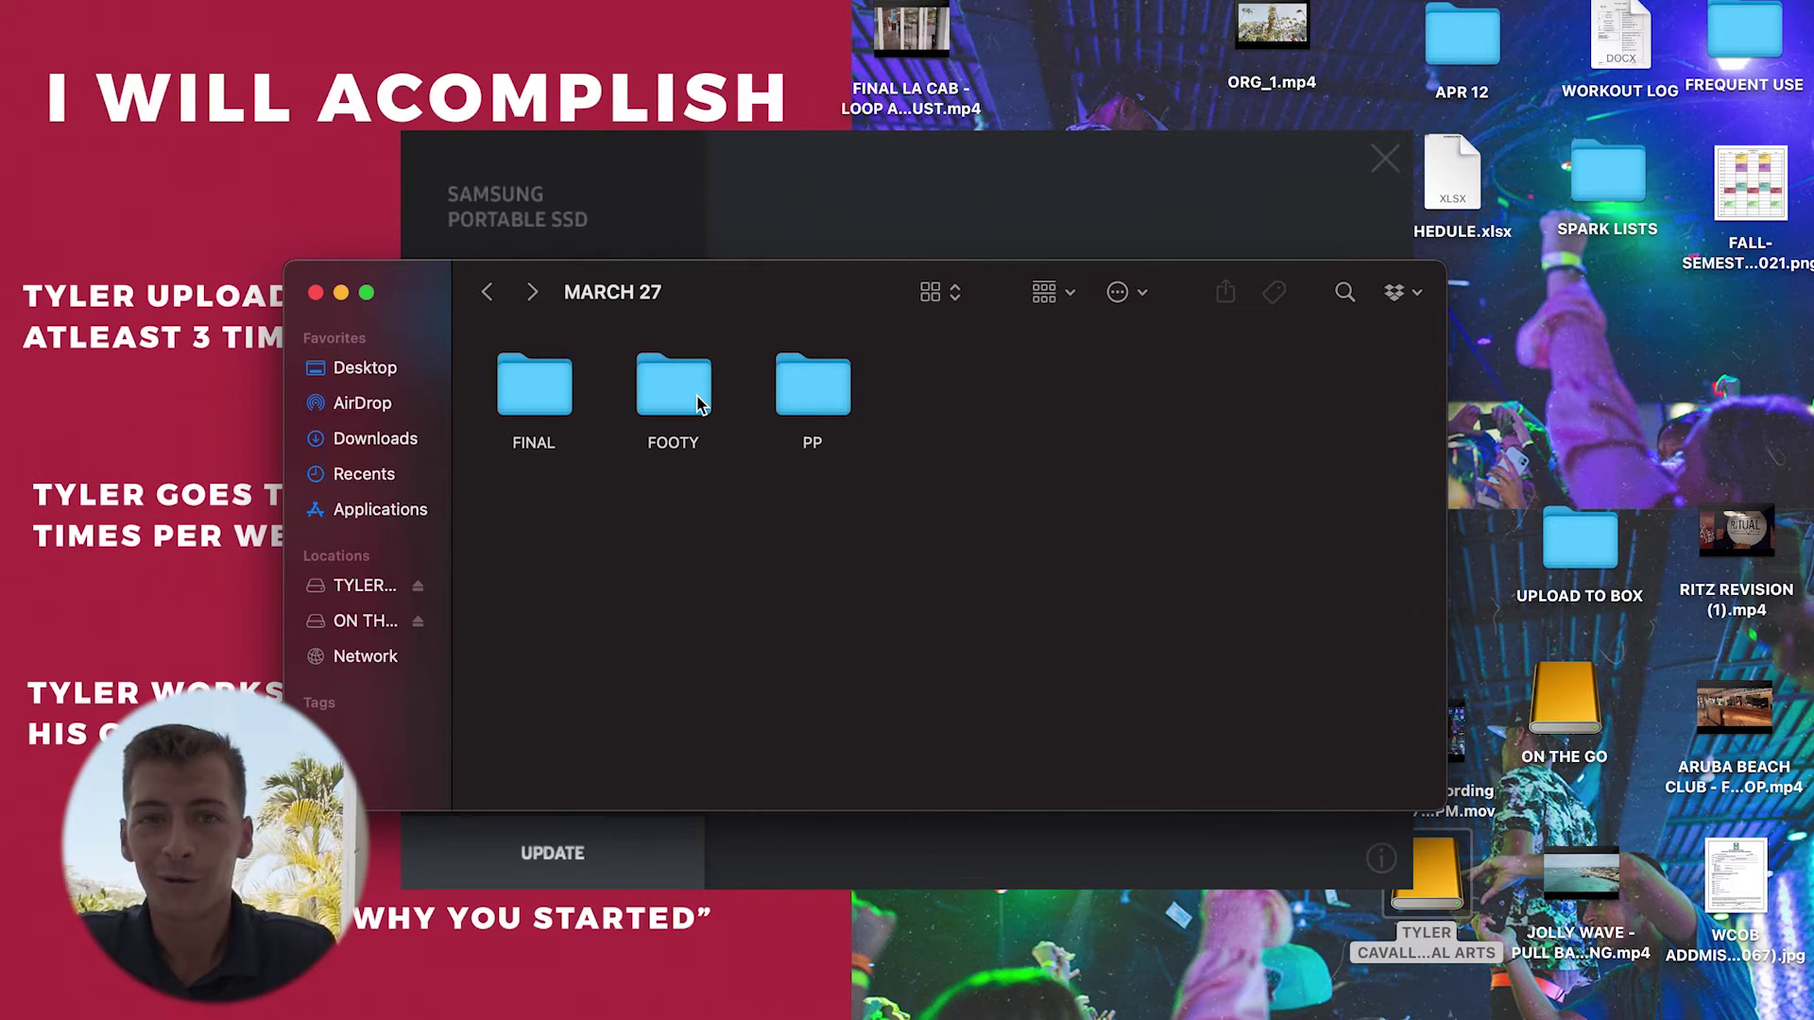
Open the ACTUAL footage folder inside MARCH 27's FOOTY > A7S2 > VIDEO.
{"action": "left_click", "coordinate": [699, 403]}
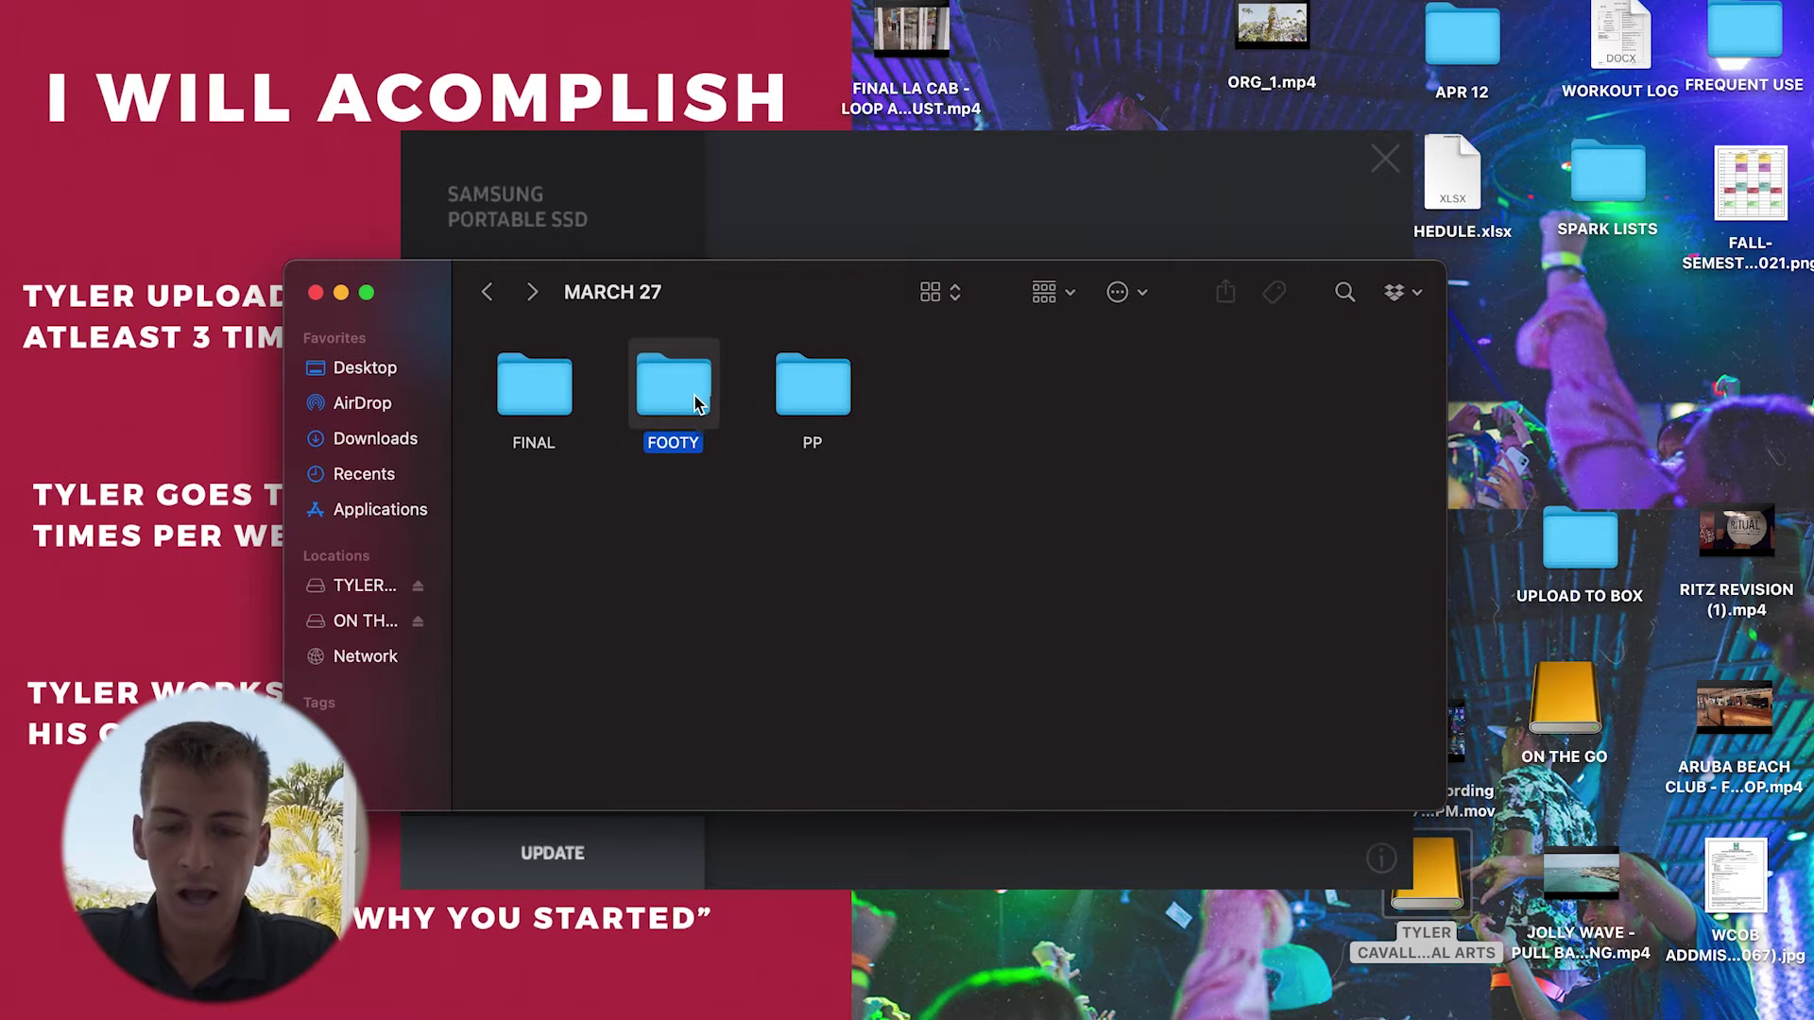
{"action": "double_click", "coordinate": [697, 404]}
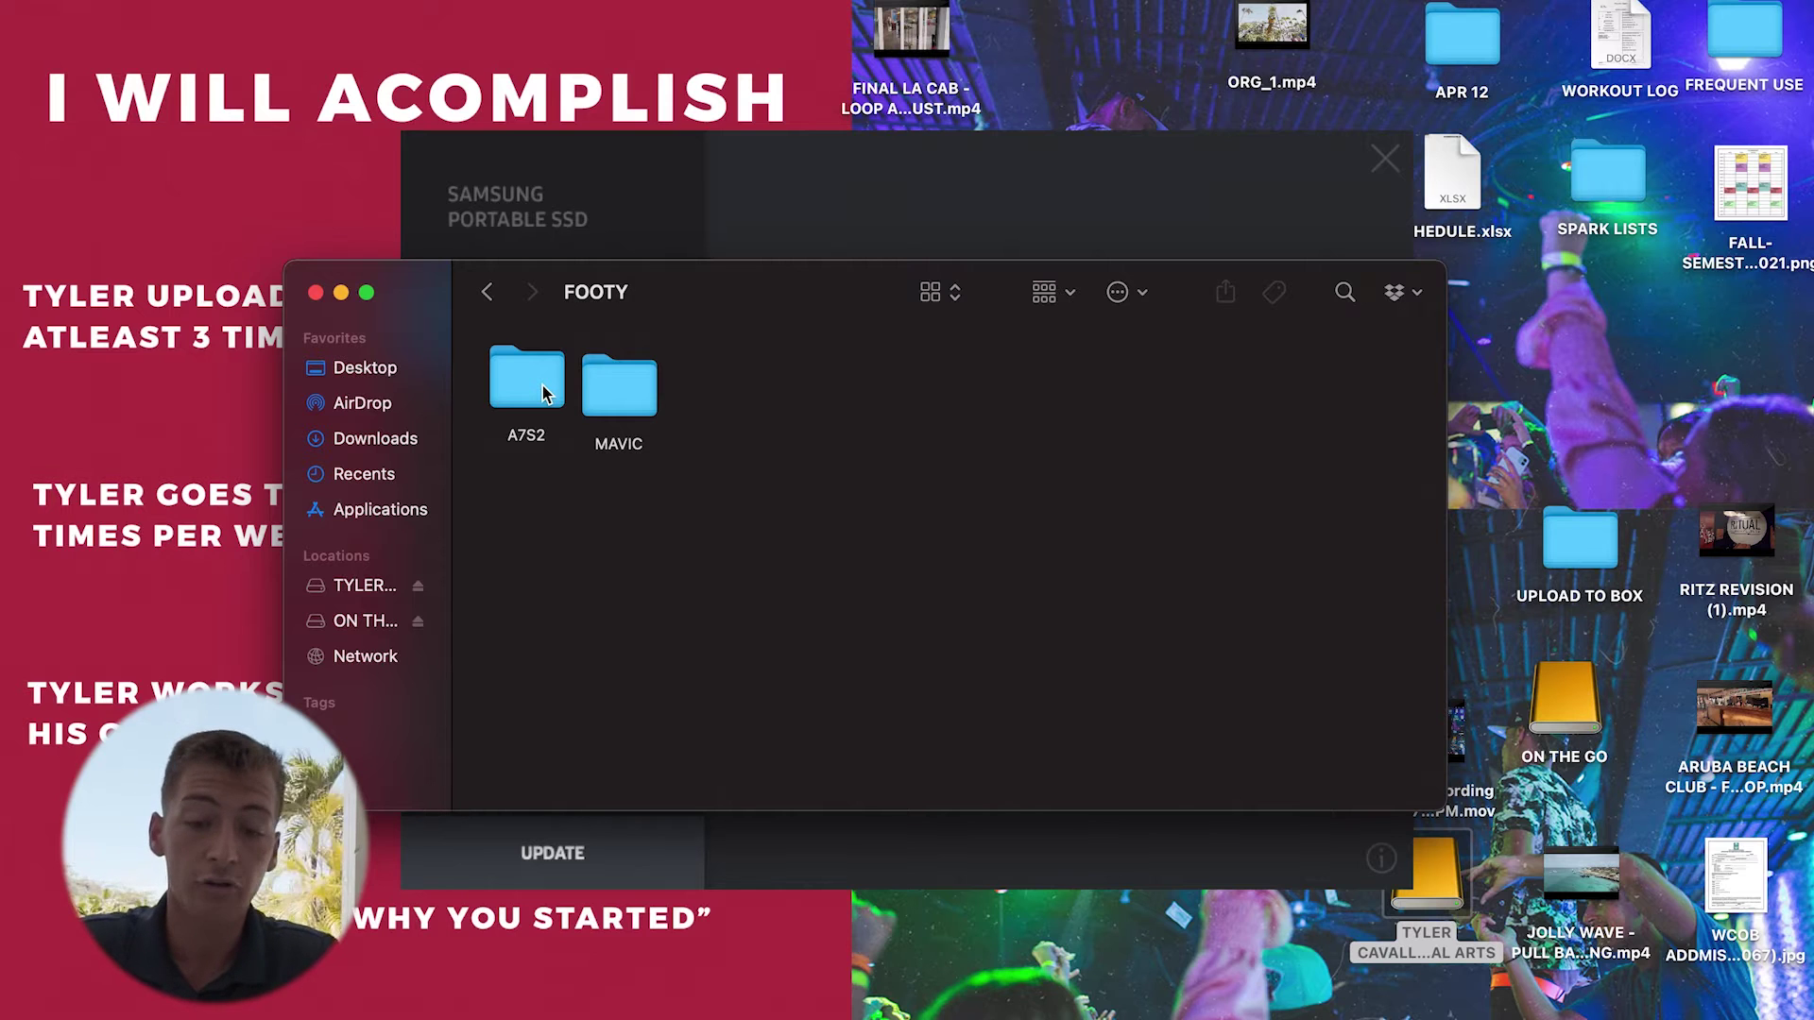
{"action": "left_click", "coordinate": [543, 393]}
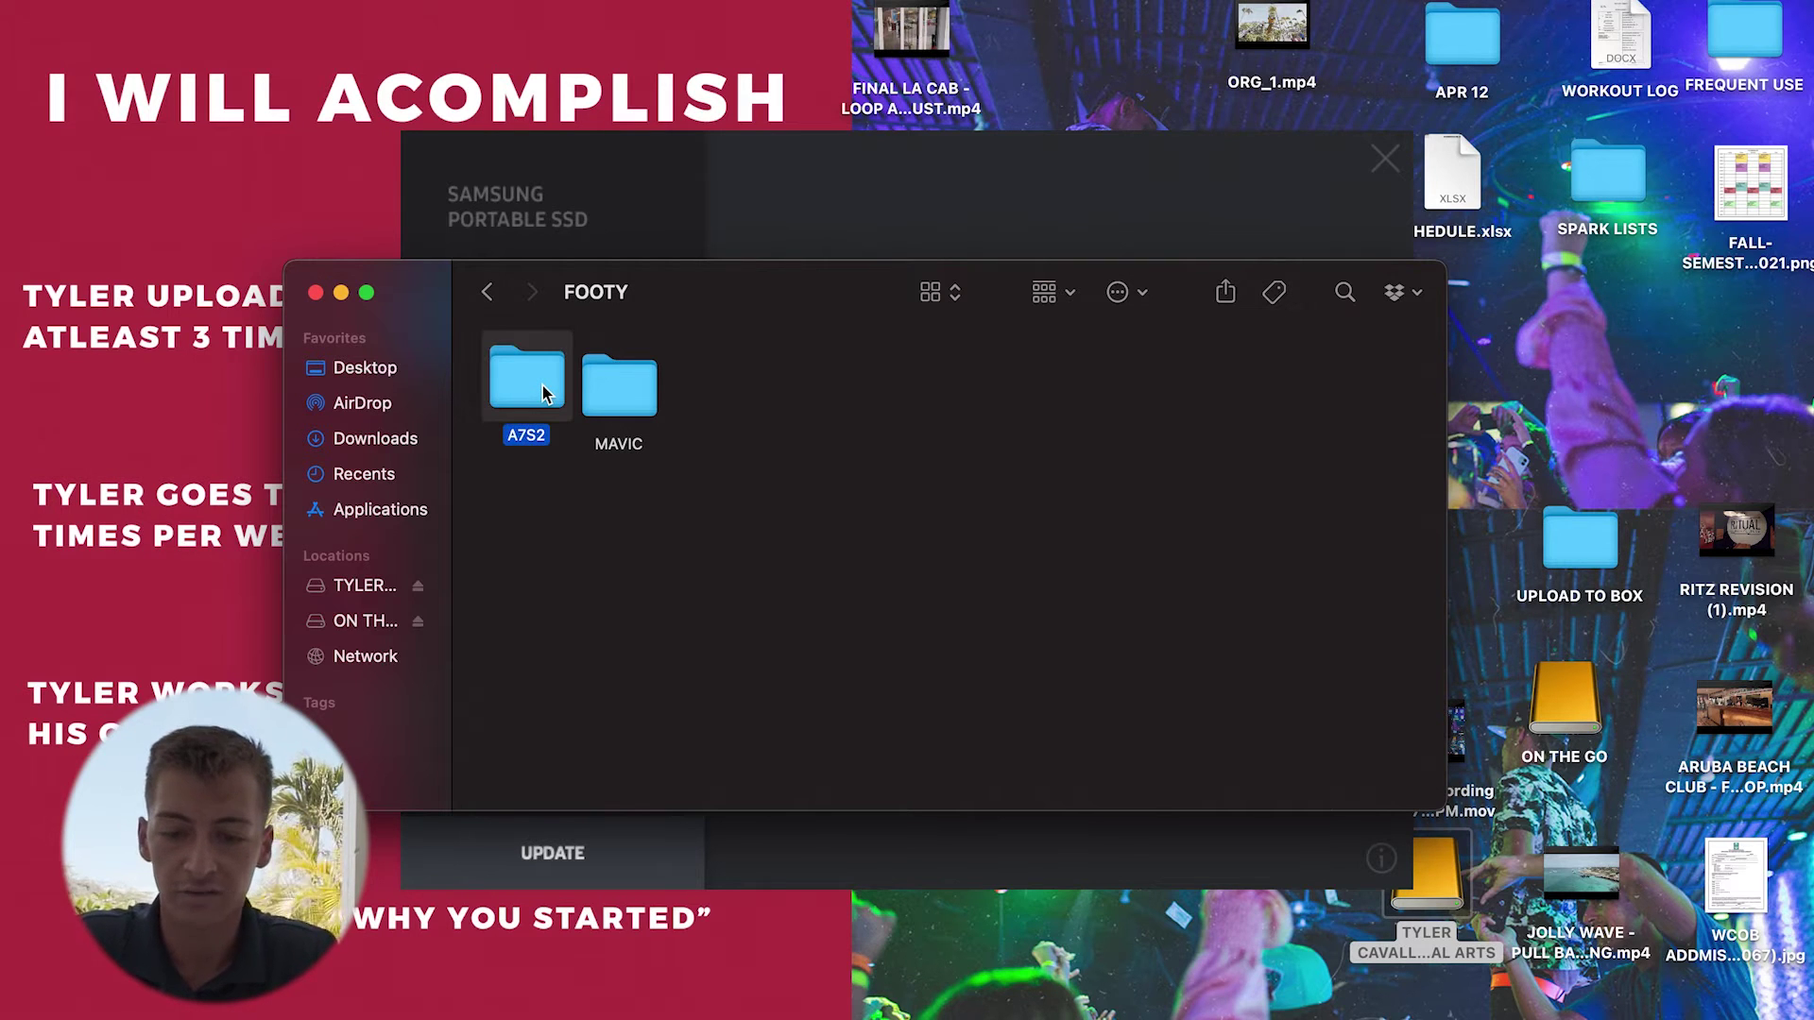
{"action": "double_click", "coordinate": [543, 393]}
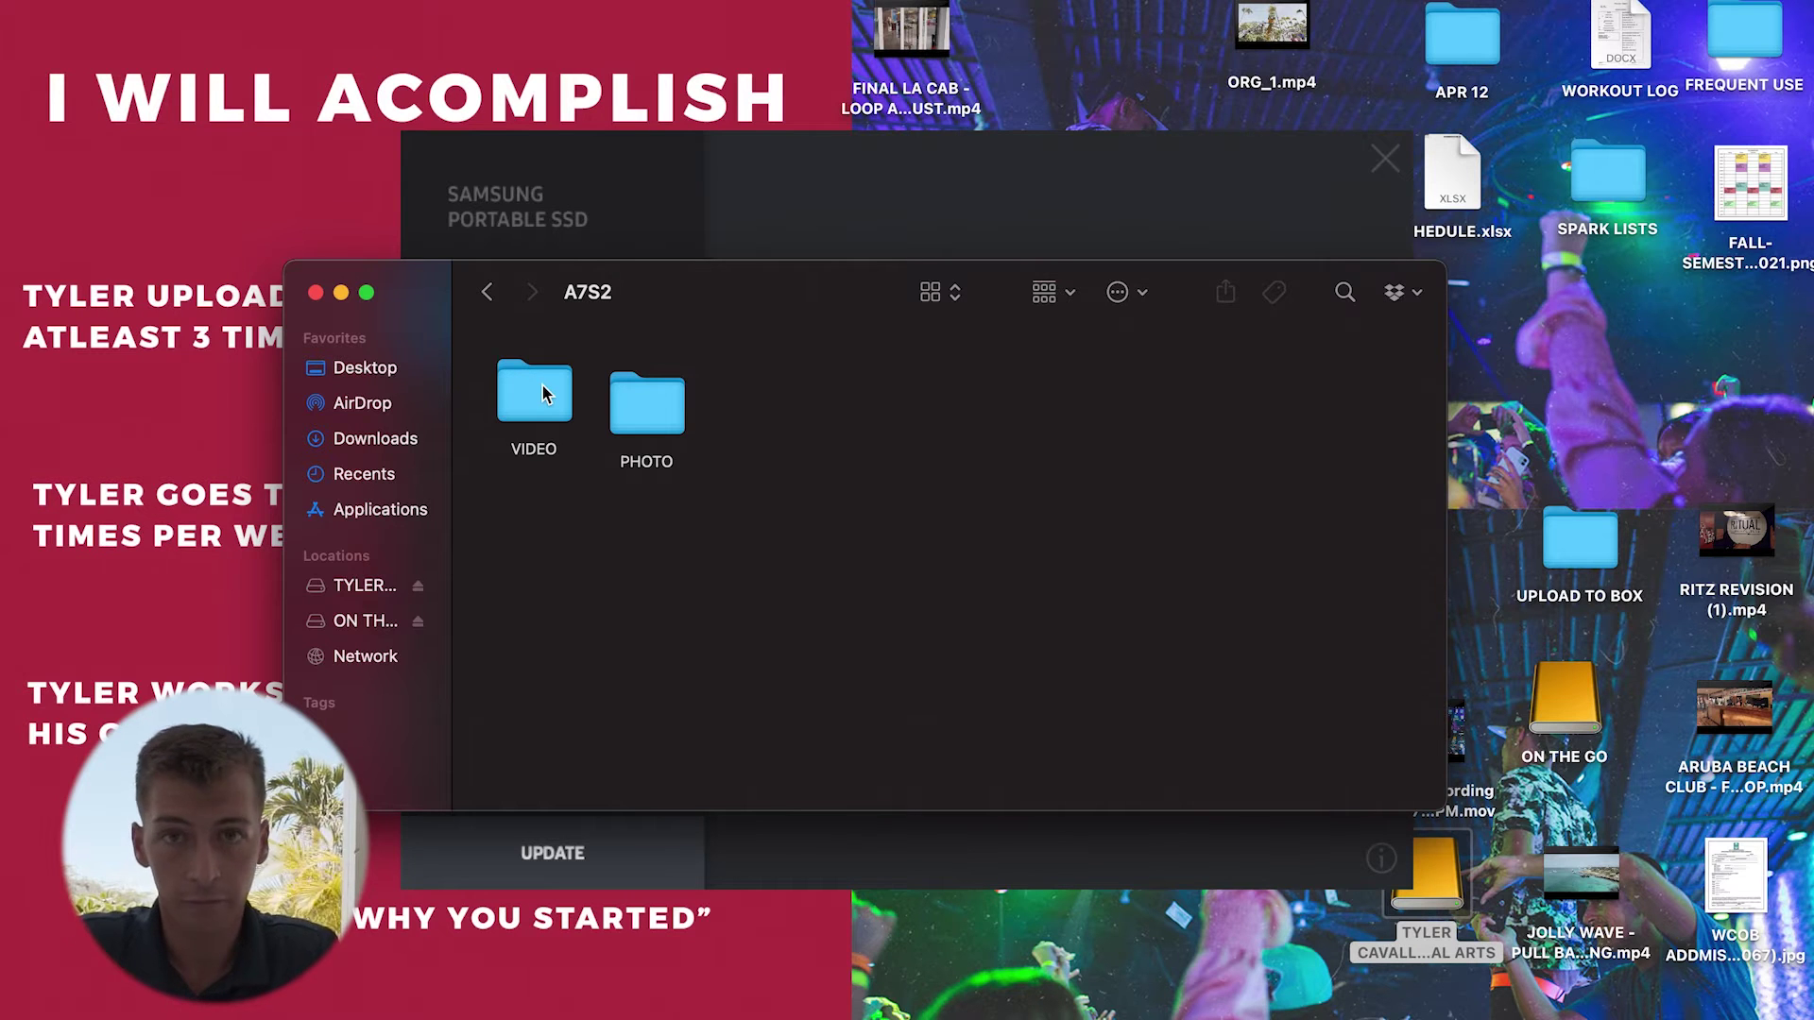
{"action": "double_click", "coordinate": [543, 393]}
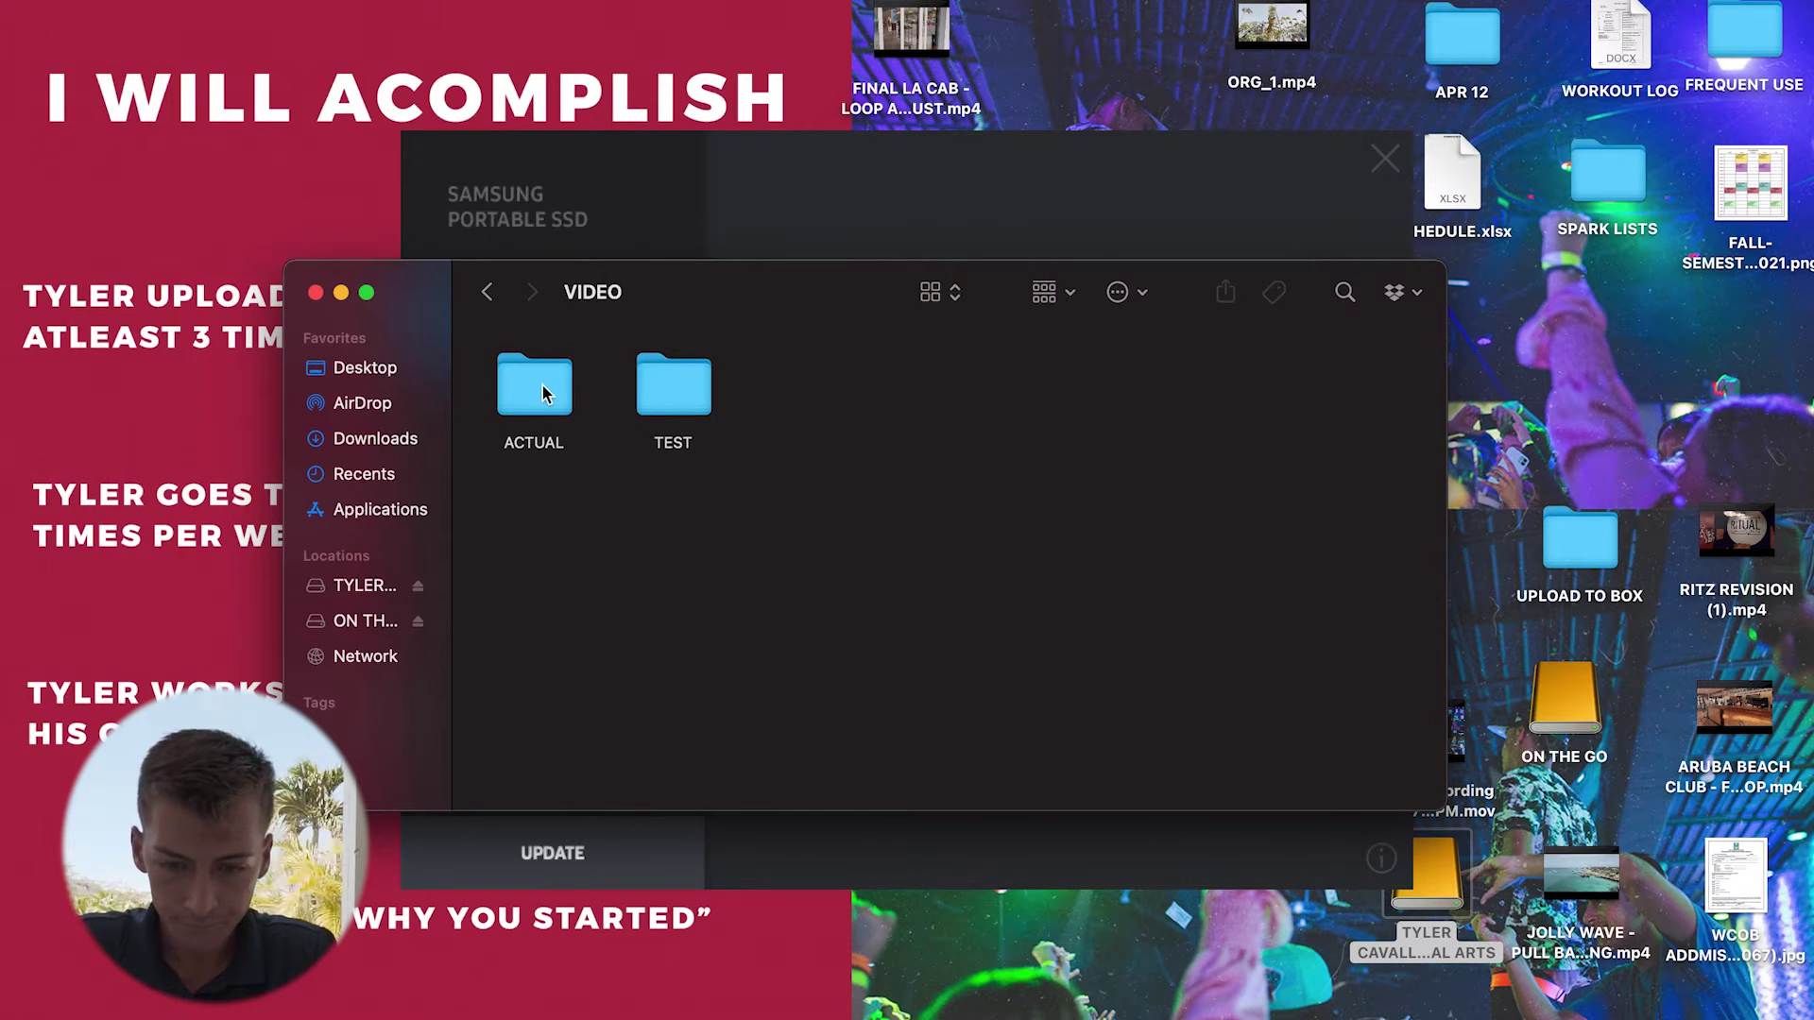
{"action": "double_click", "coordinate": [543, 393]}
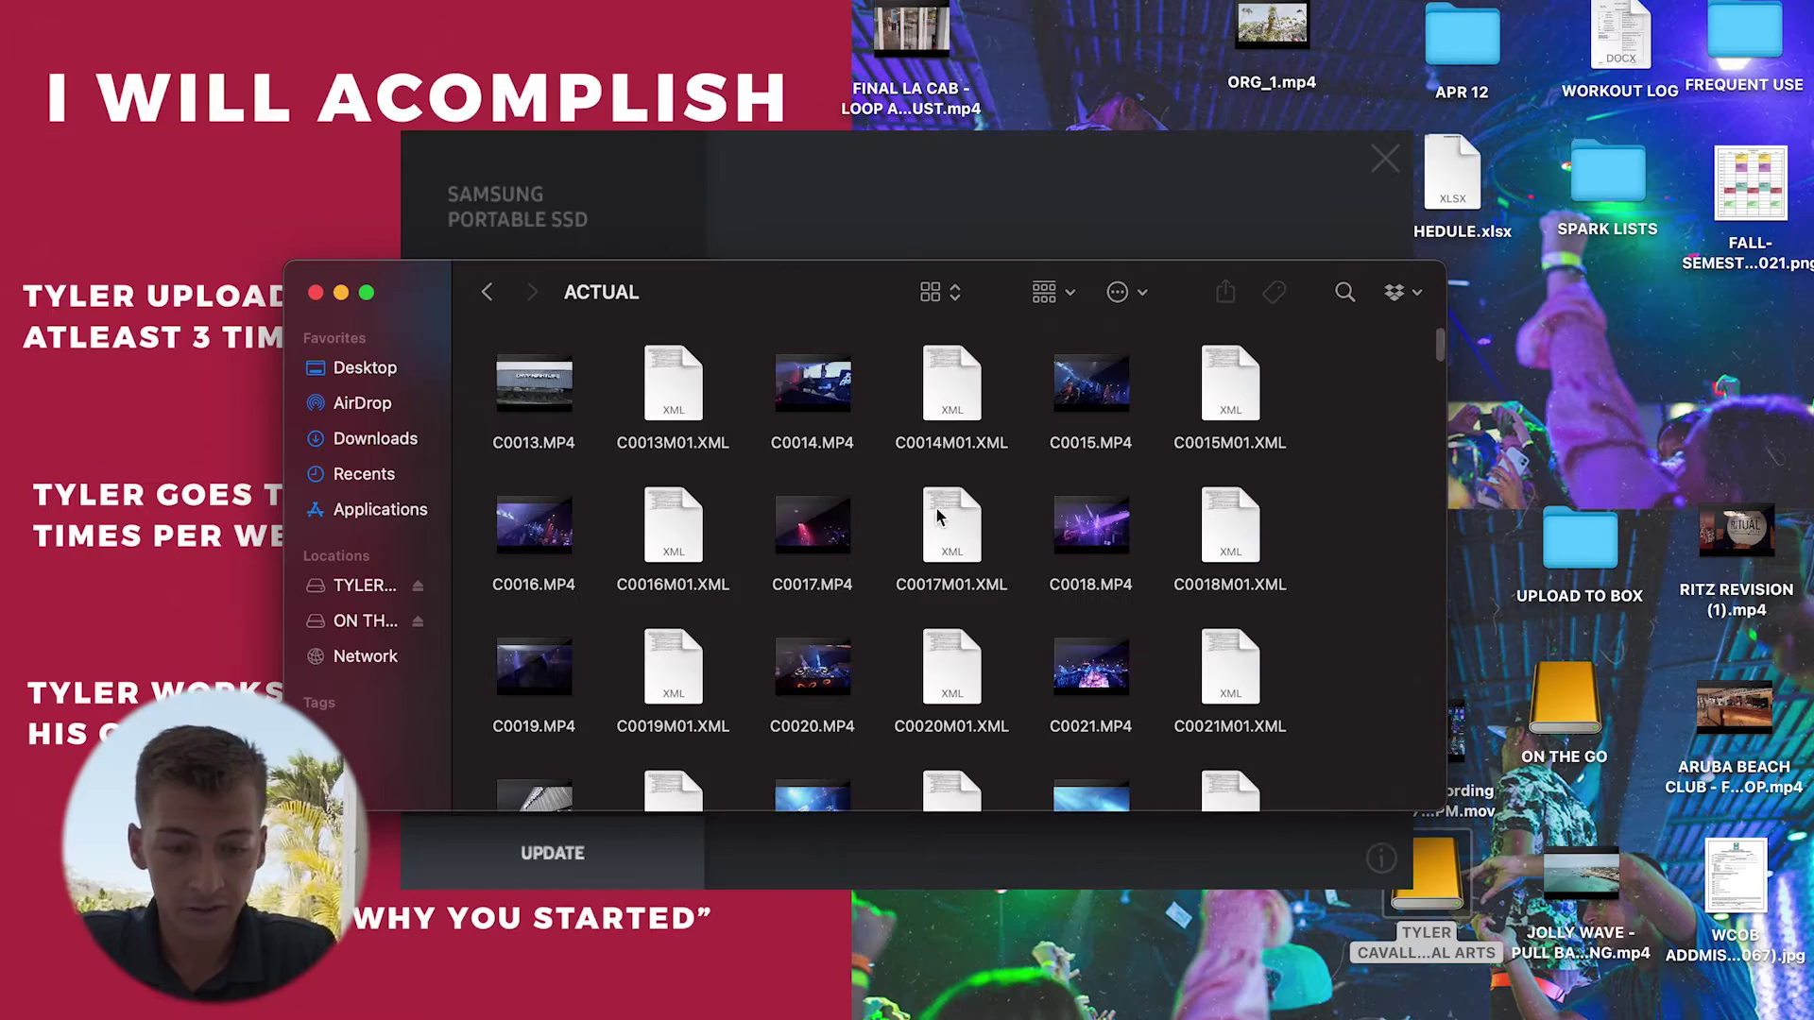
Group the files in the ACTUAL folder by kind and expand the Movies group to list all clips.
{"action": "scroll", "coordinate": [1019, 558], "scroll_direction": "down", "scroll_amount": 20}
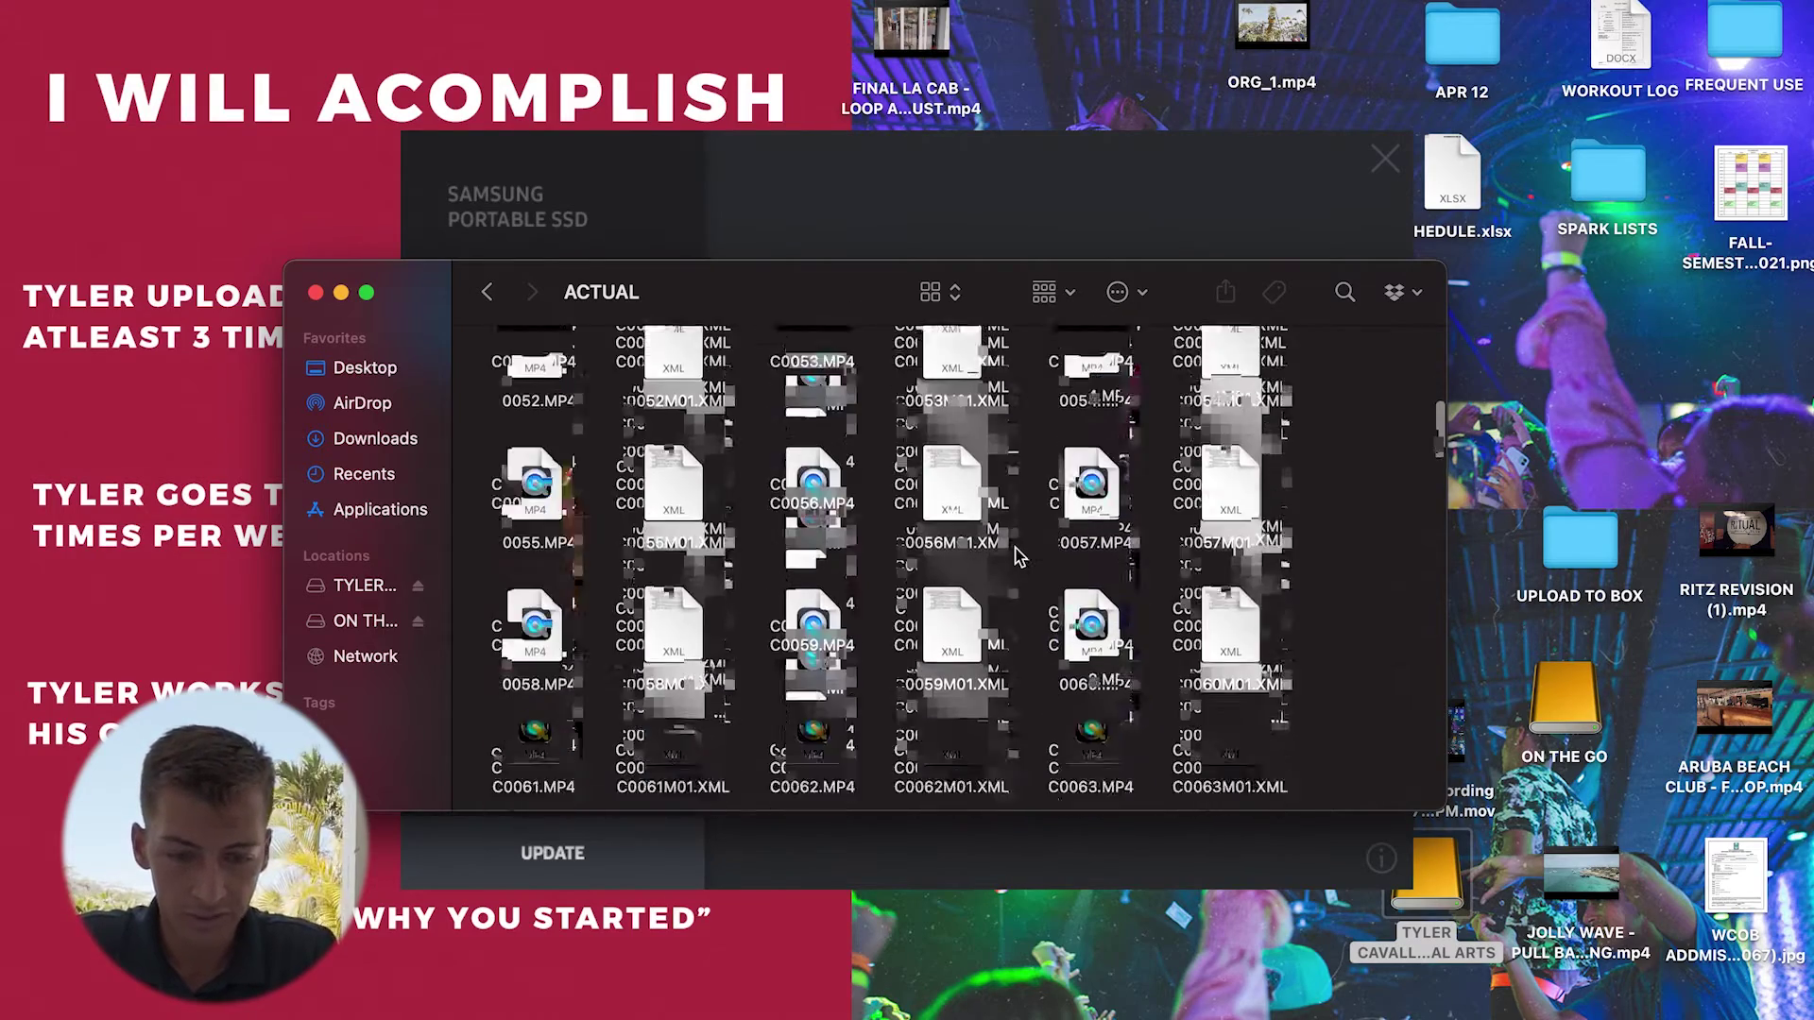
{"action": "scroll", "coordinate": [1019, 558], "scroll_direction": "down", "scroll_amount": 10}
{"action": "key", "text": "super+a"}
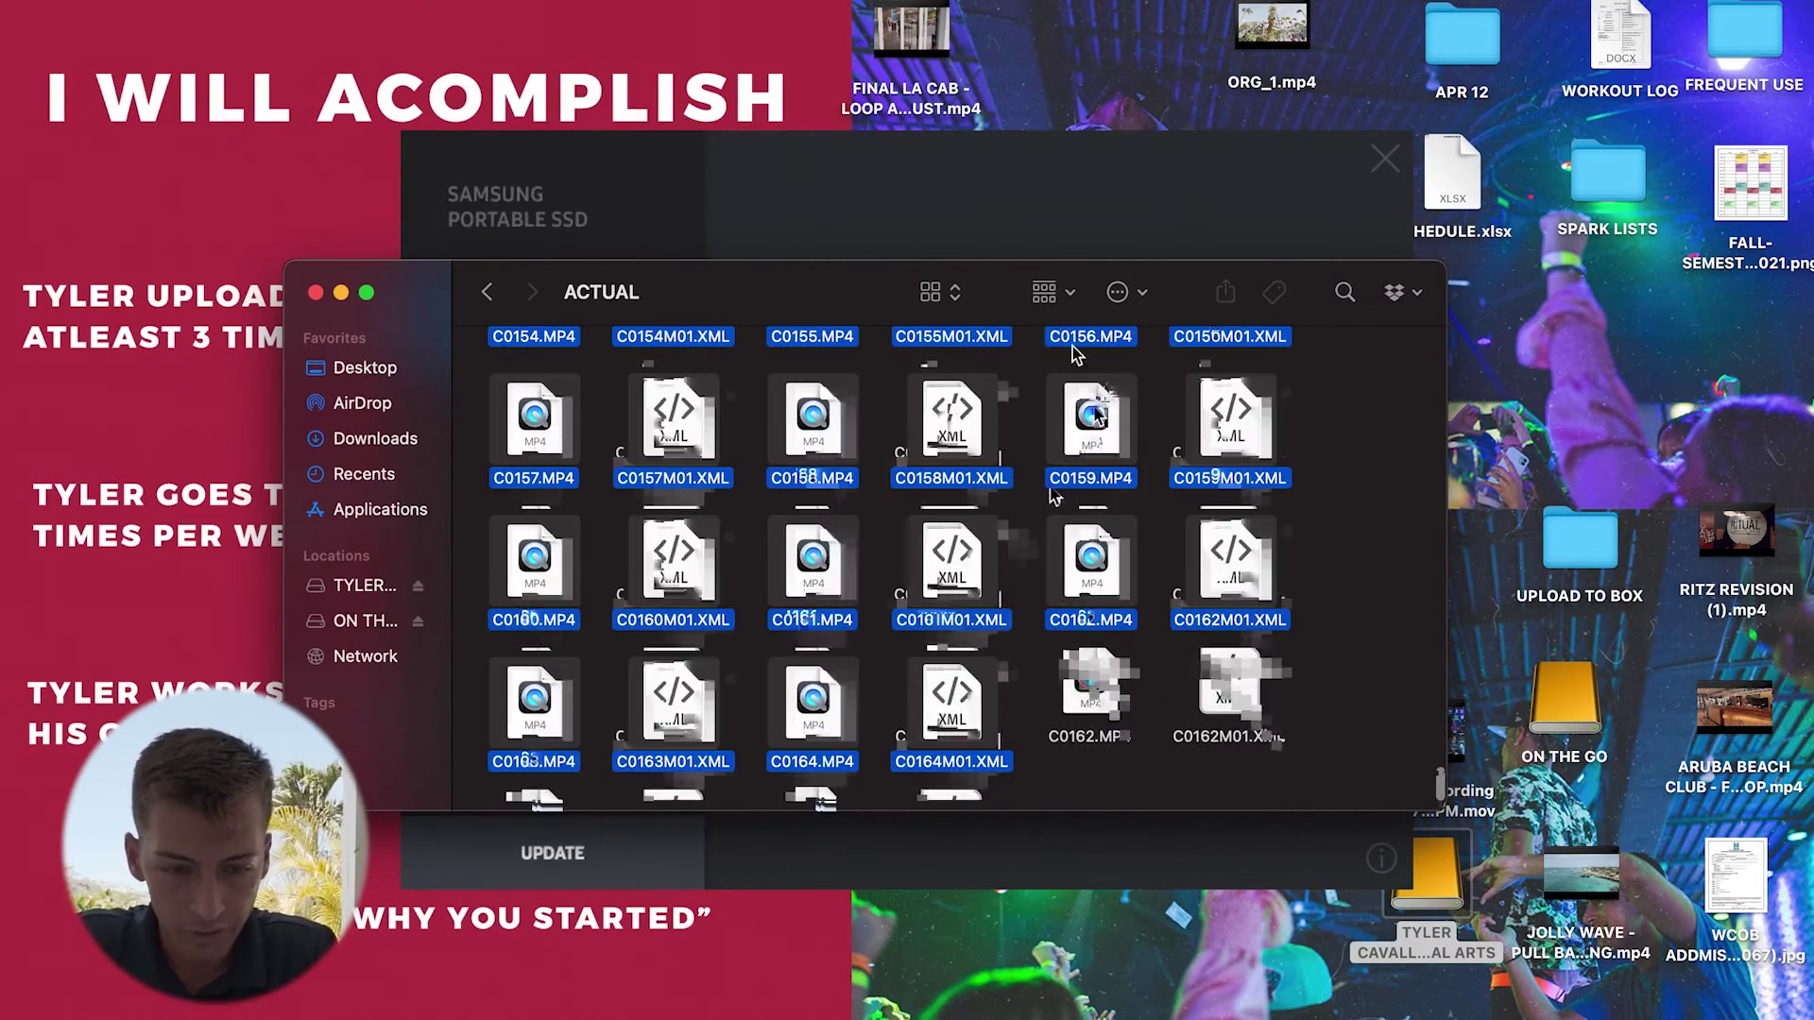
{"action": "left_click", "coordinate": [1047, 285]}
{"action": "left_click", "coordinate": [1085, 406]}
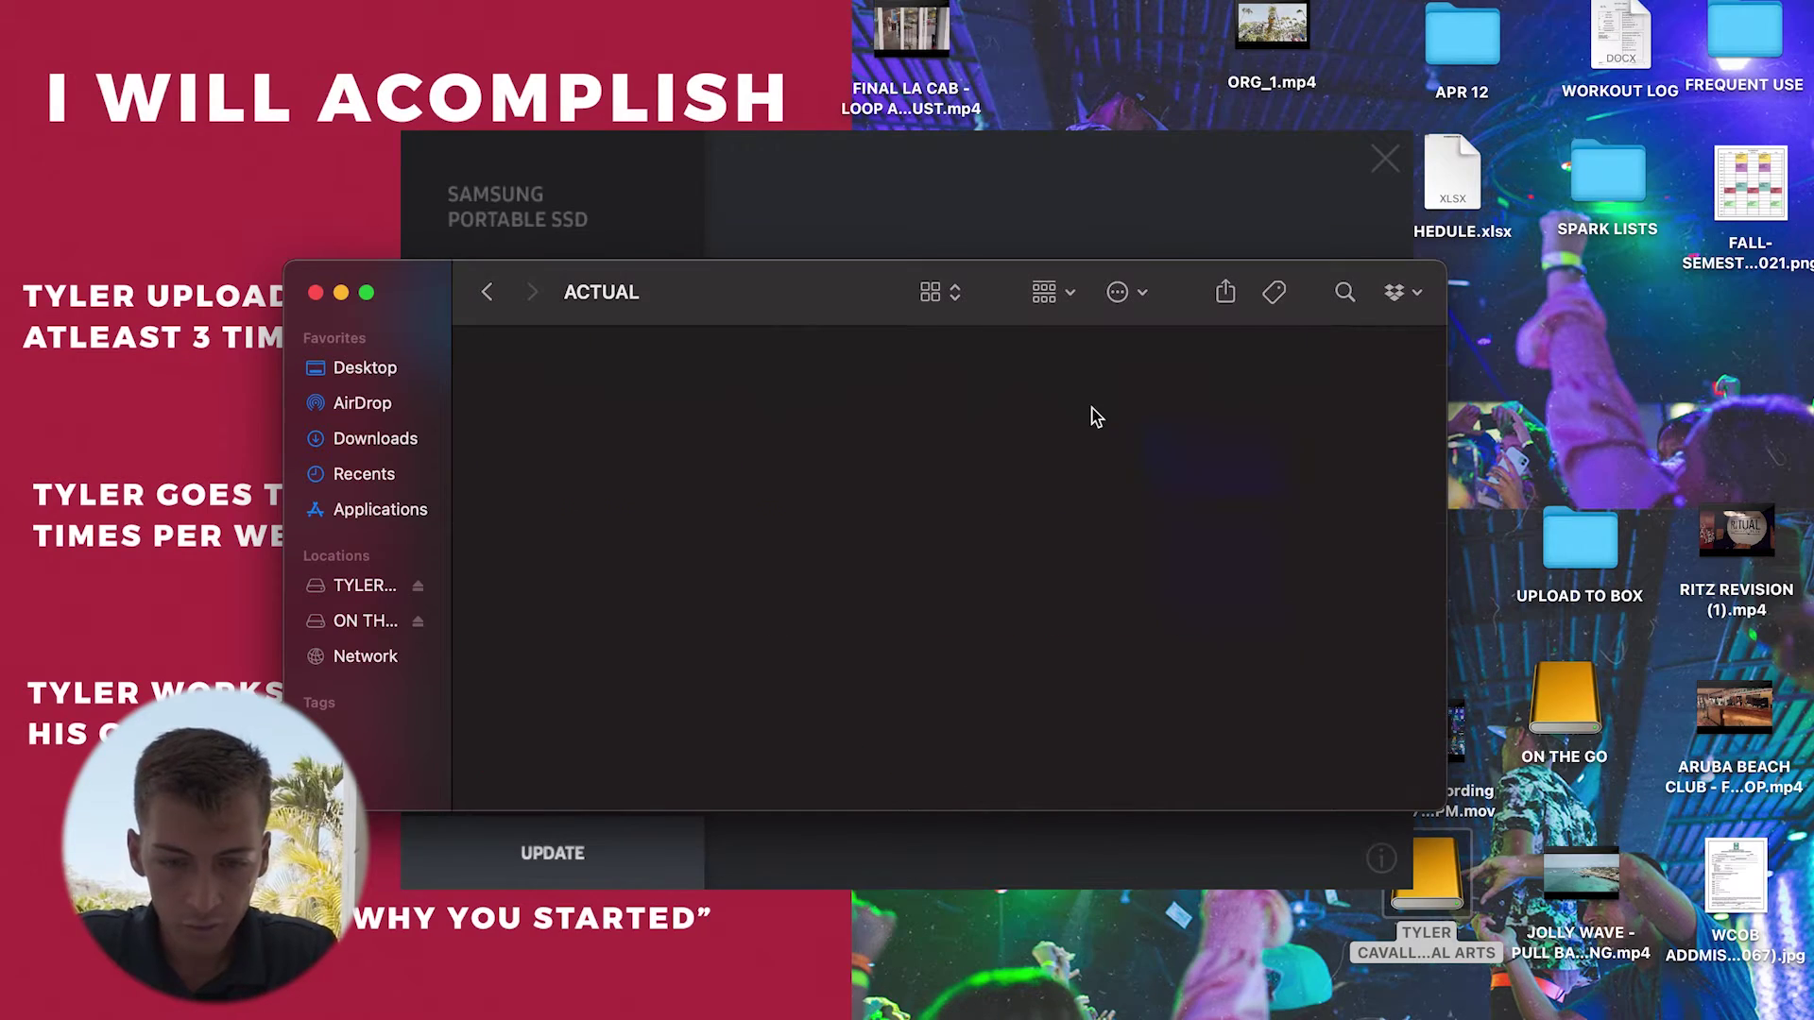
{"action": "left_click", "coordinate": [1353, 346]}
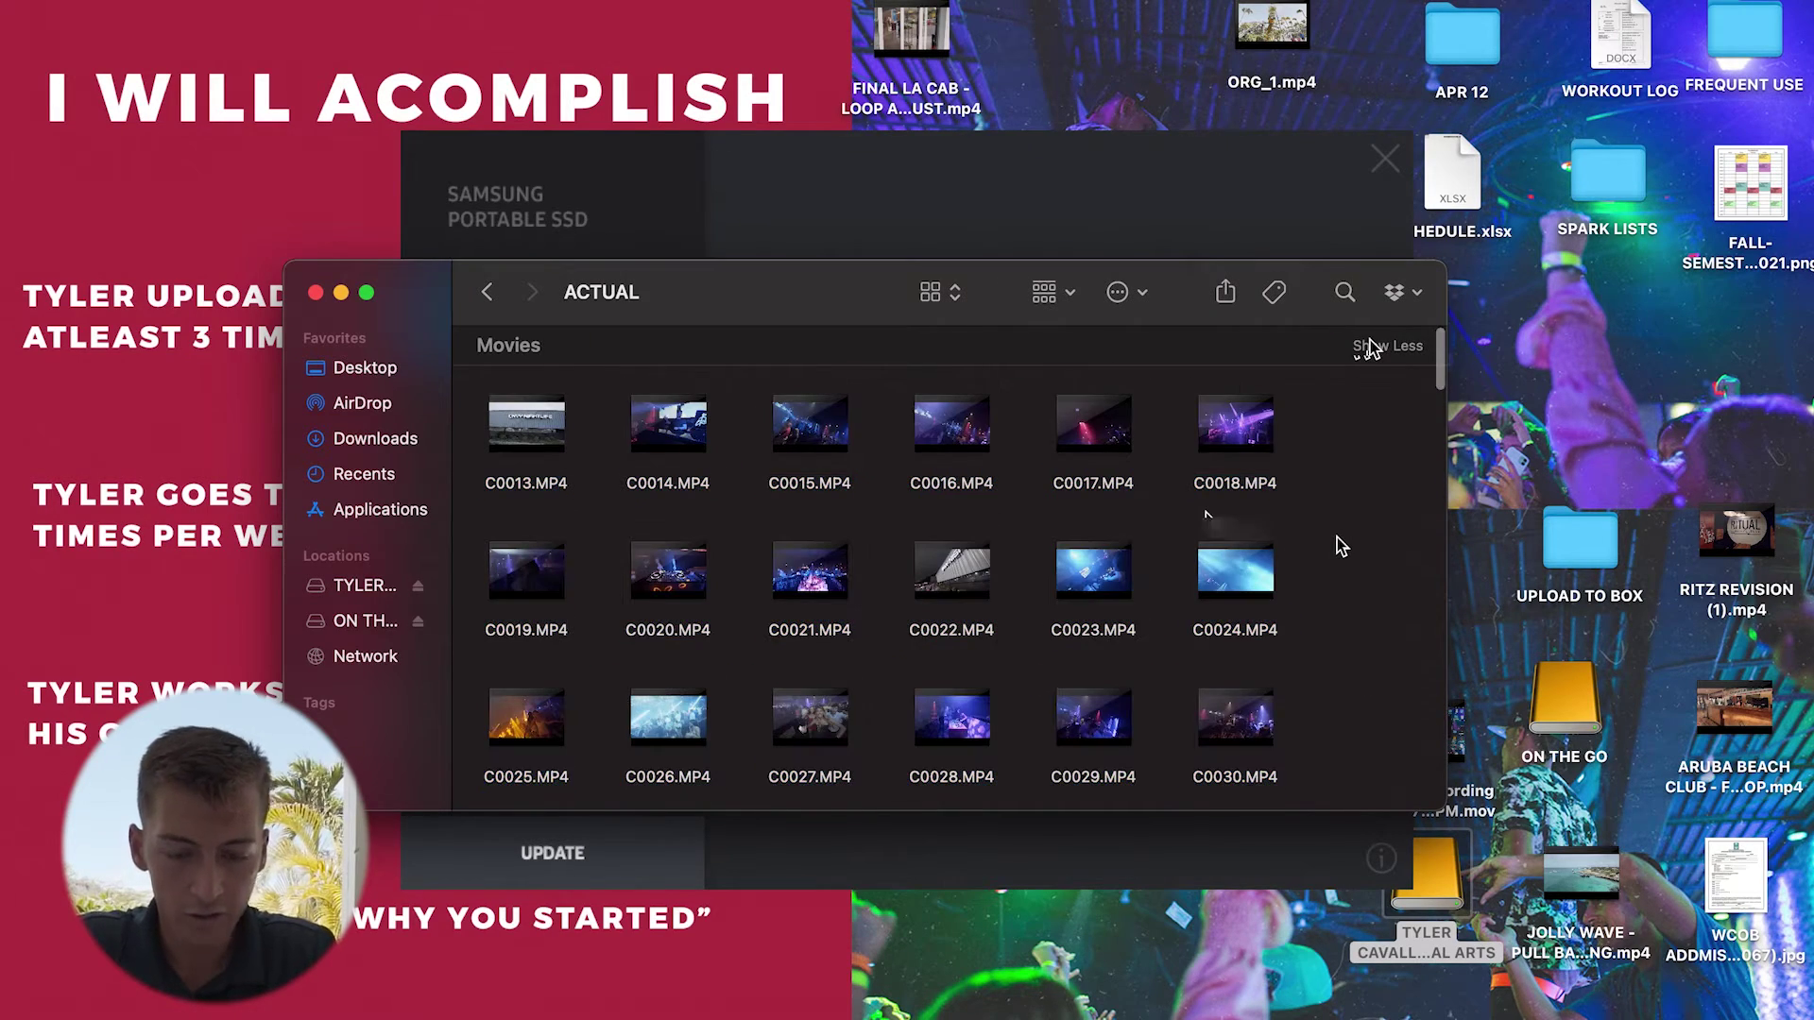
Look through the MP4 clips in the Movies group and preview C0120.MP4.
{"action": "scroll", "coordinate": [1336, 539], "scroll_direction": "down", "scroll_amount": 10}
{"action": "scroll", "coordinate": [1343, 546], "scroll_direction": "down", "scroll_amount": 15}
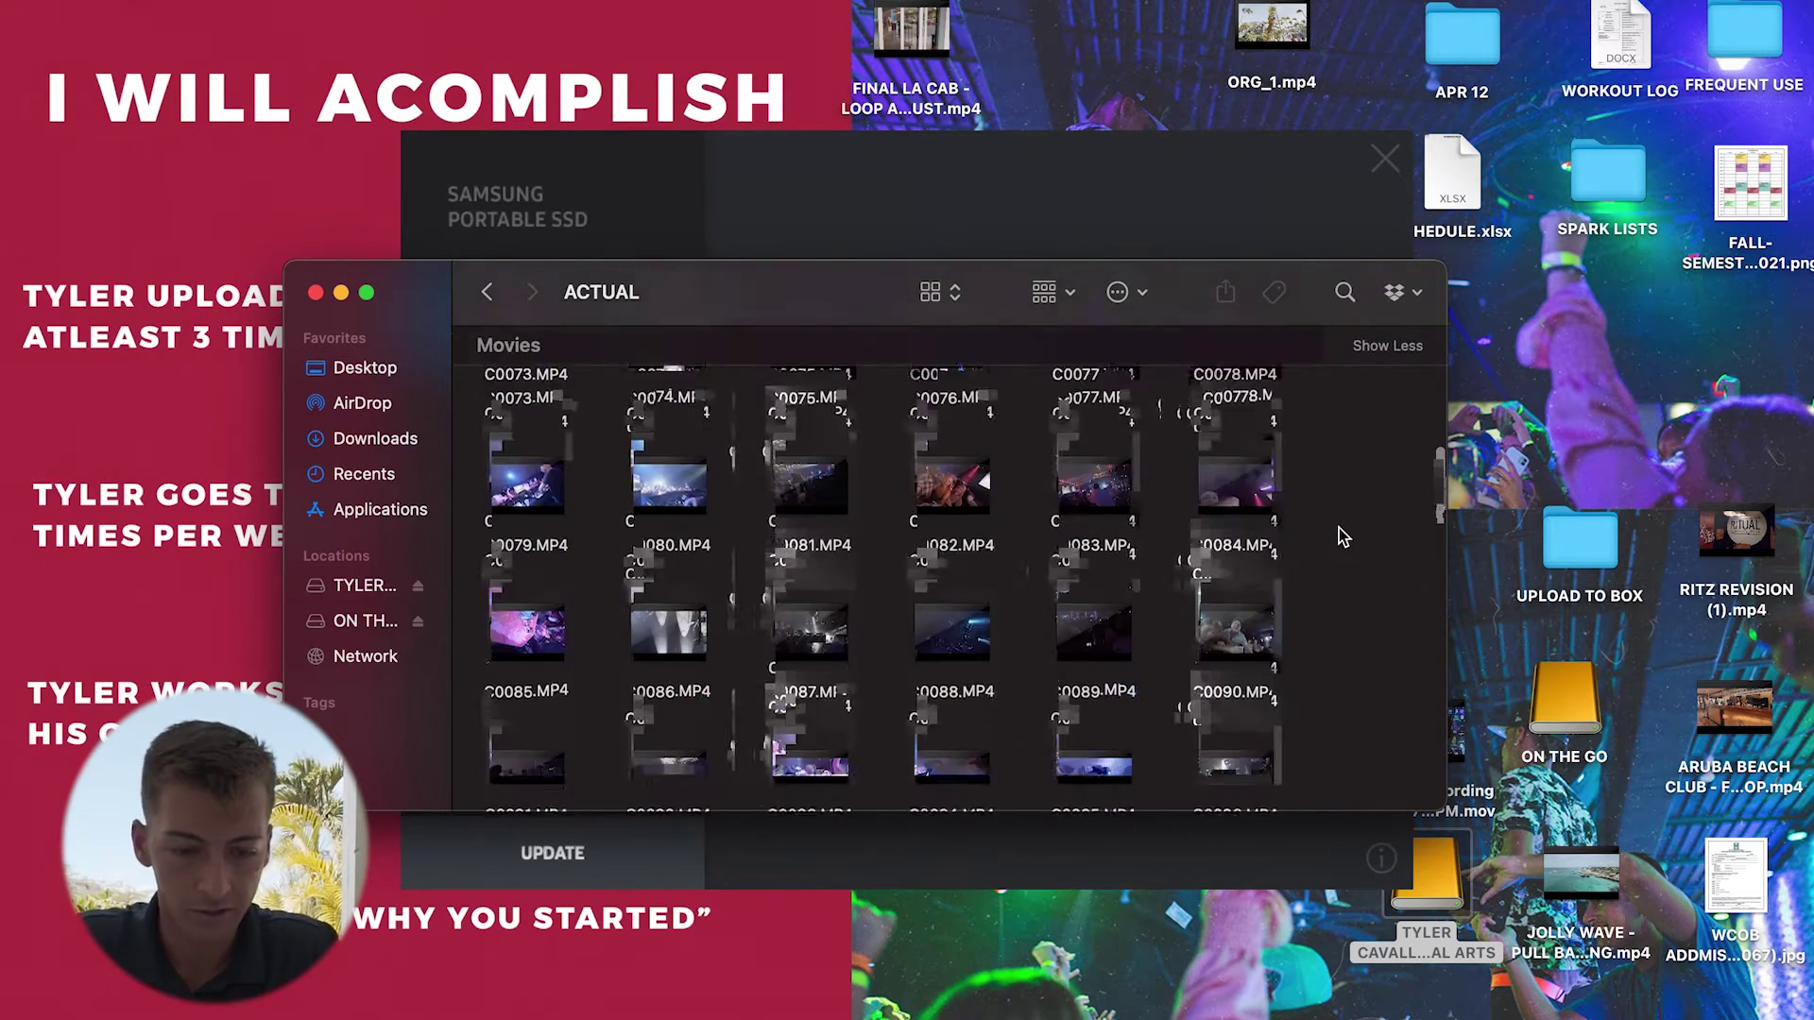
{"action": "left_click", "coordinate": [1228, 534]}
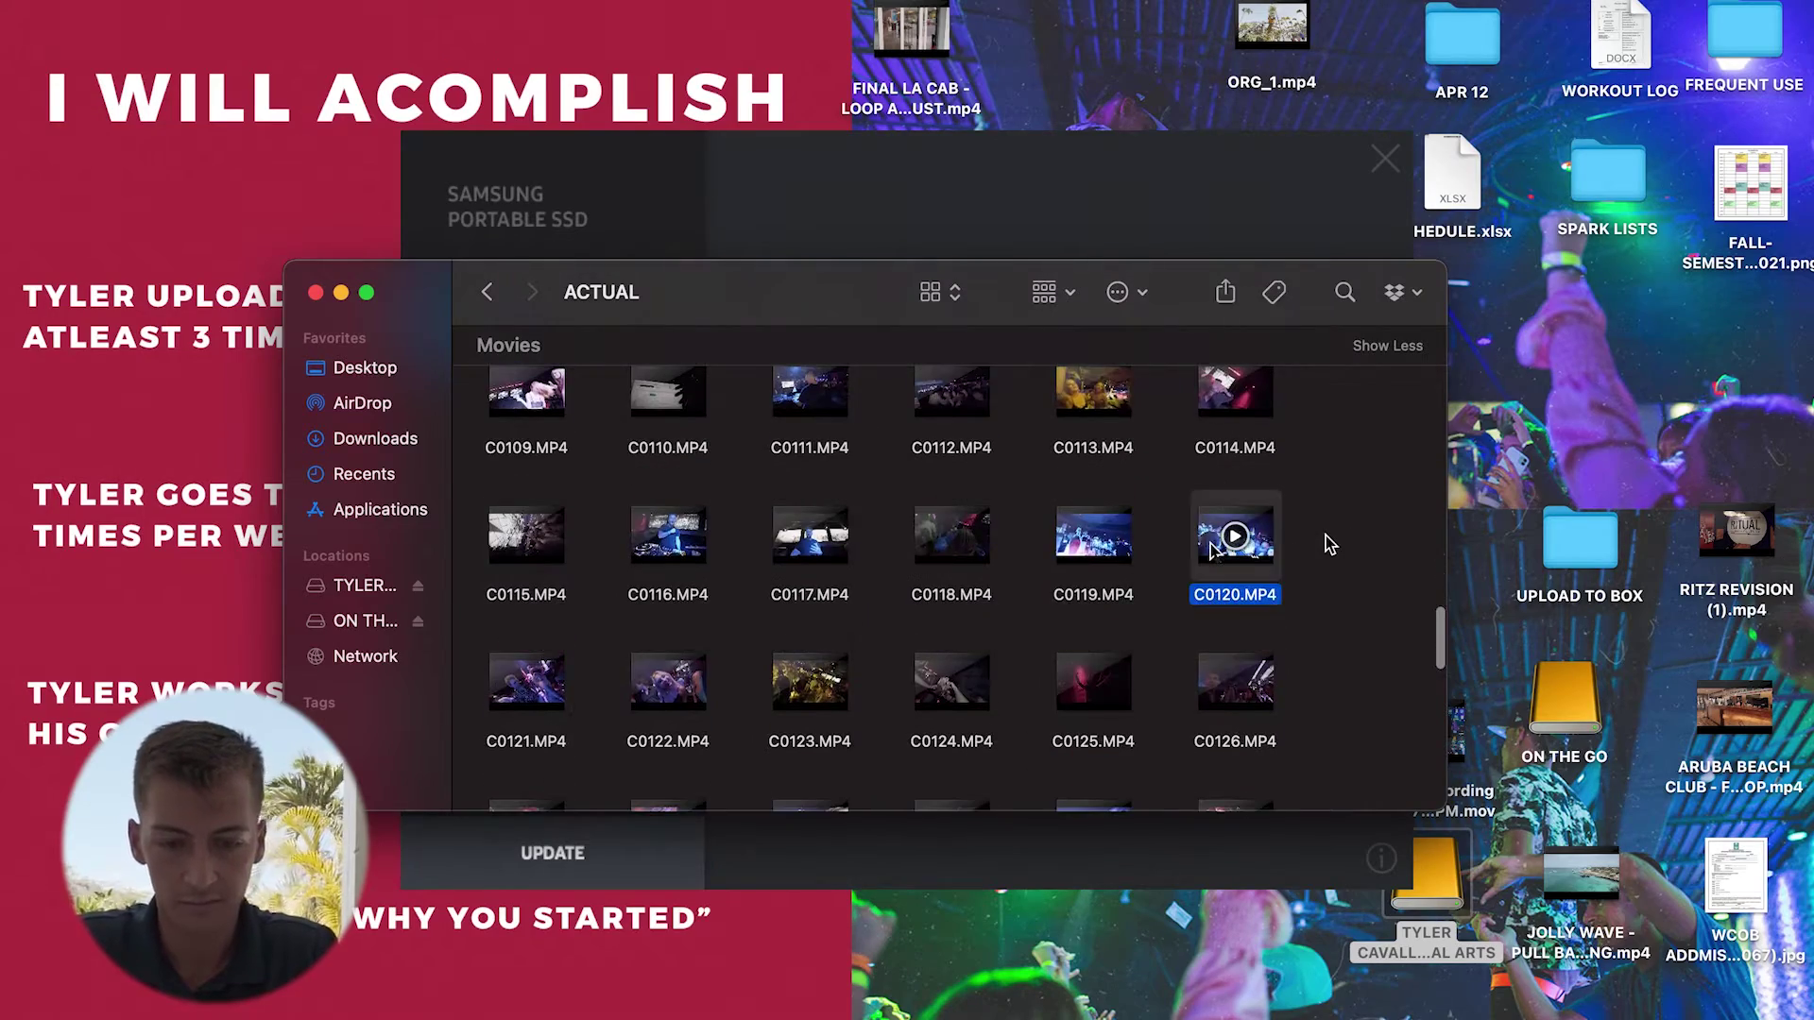
{"action": "key", "text": "space"}
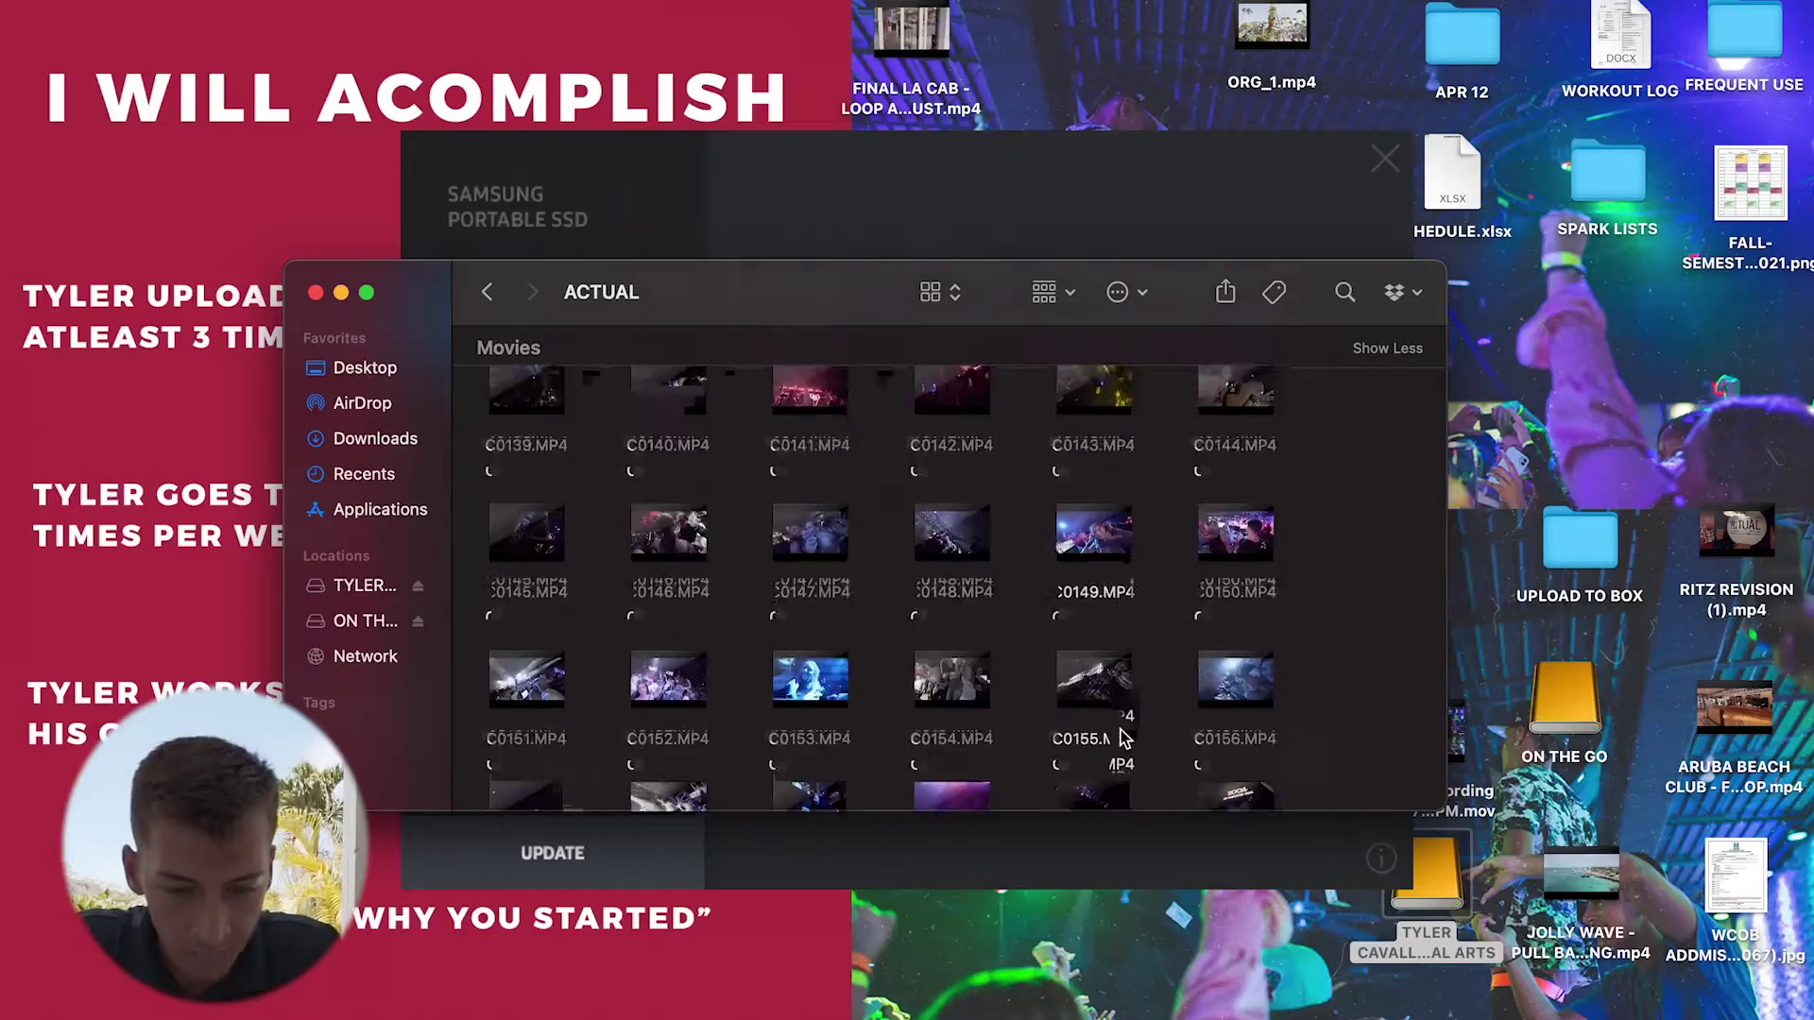
{"action": "scroll", "coordinate": [1105, 737], "scroll_direction": "down", "scroll_amount": 5}
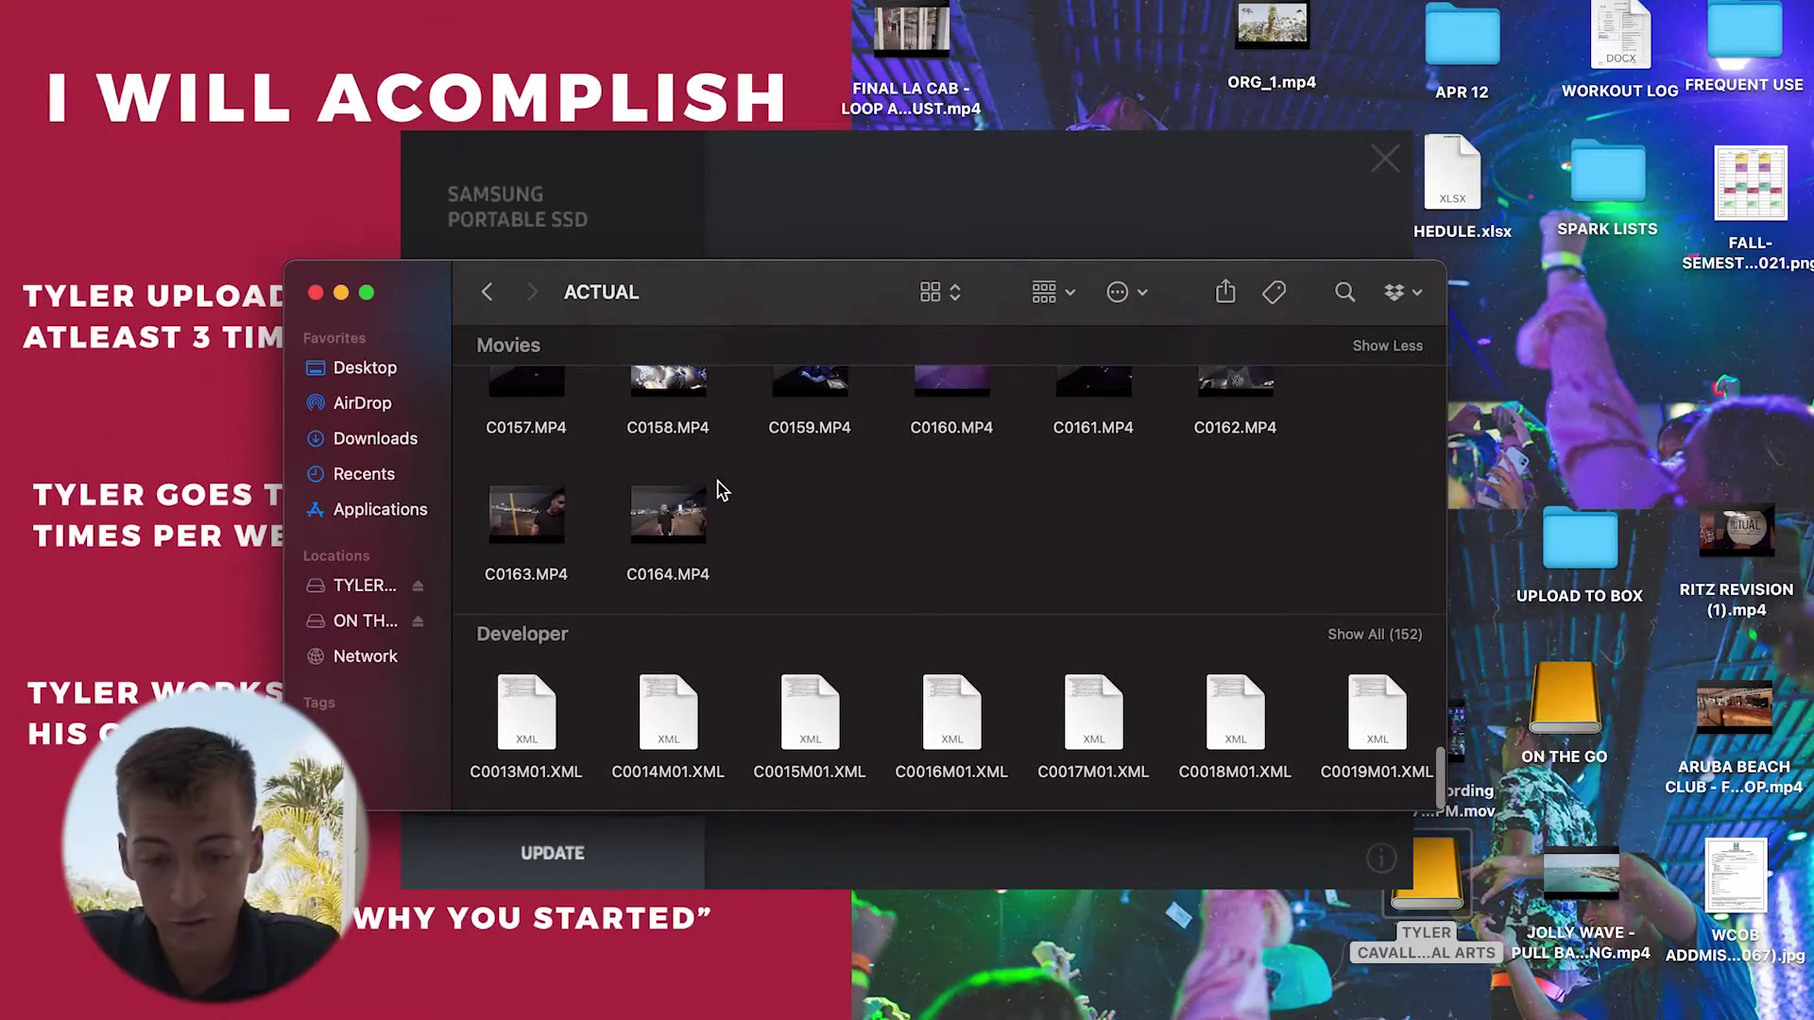
{"action": "scroll", "coordinate": [721, 489], "scroll_direction": "up", "scroll_amount": 3}
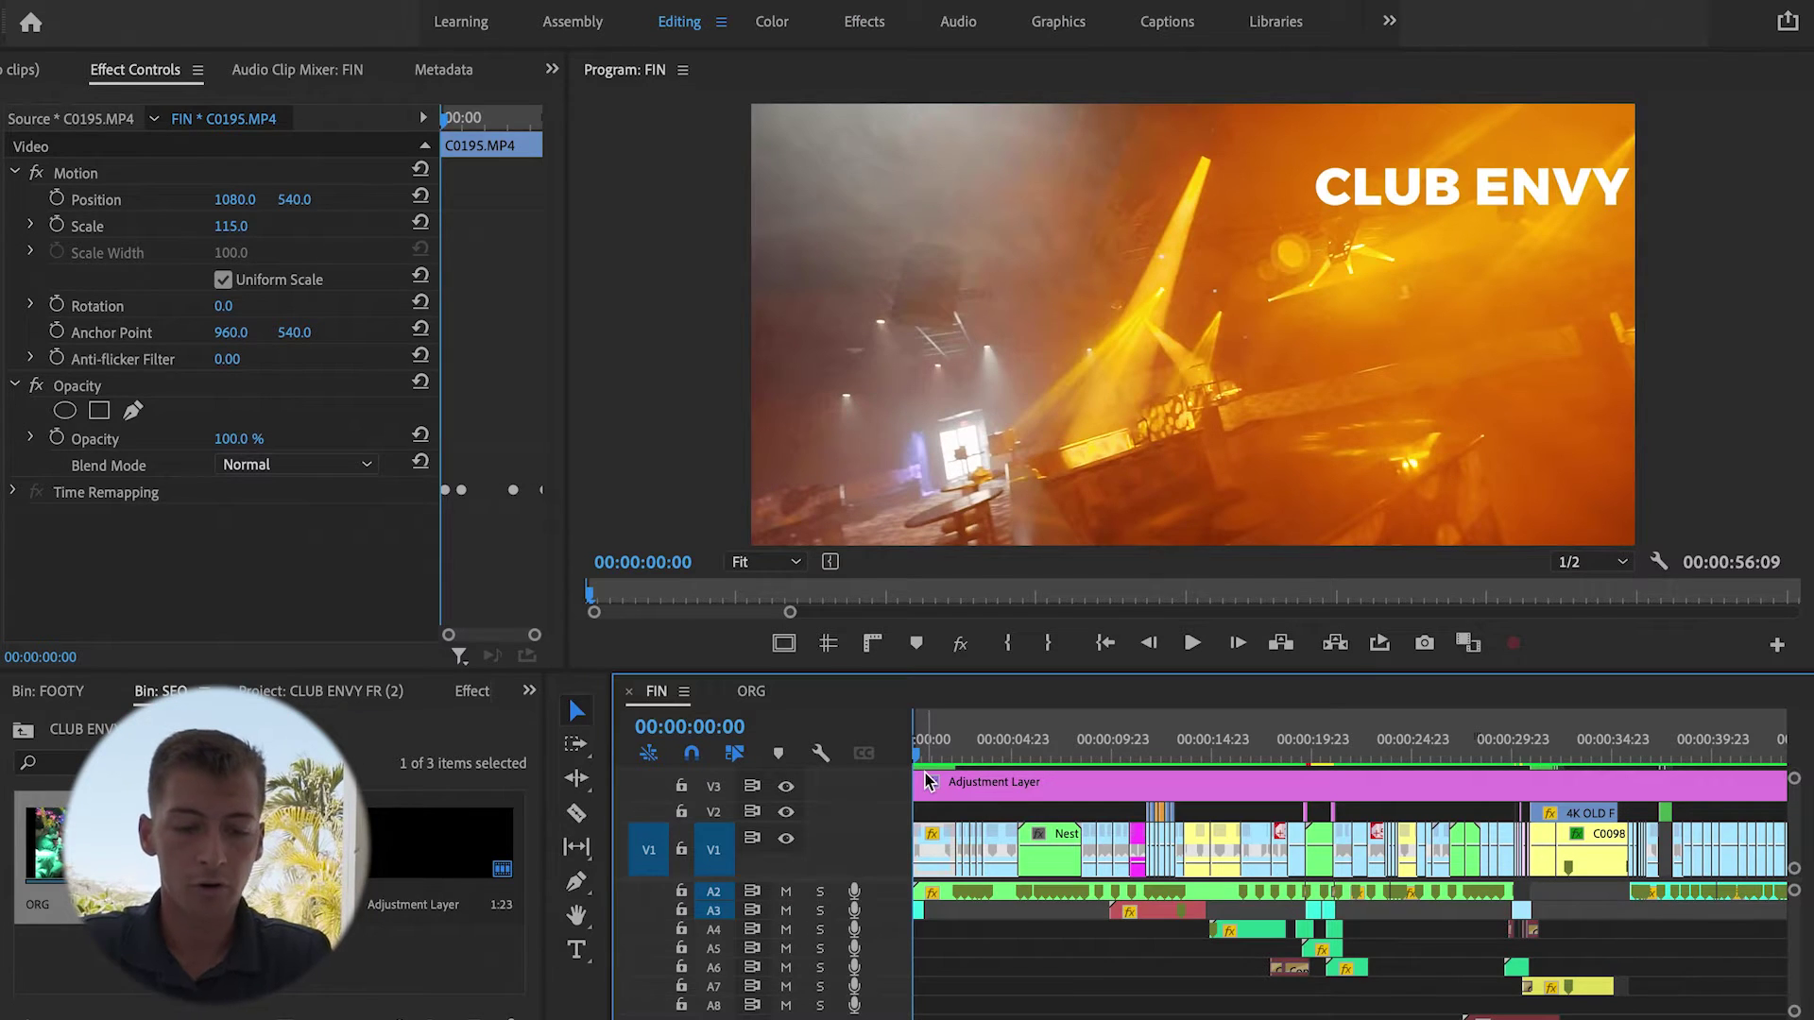
View the full length of the FIN sequence, and switch to the ORG sequence to examine its whole timeline.
{"action": "key", "text": "minus"}
{"action": "key", "text": "minus"}
{"action": "key", "text": "minus"}
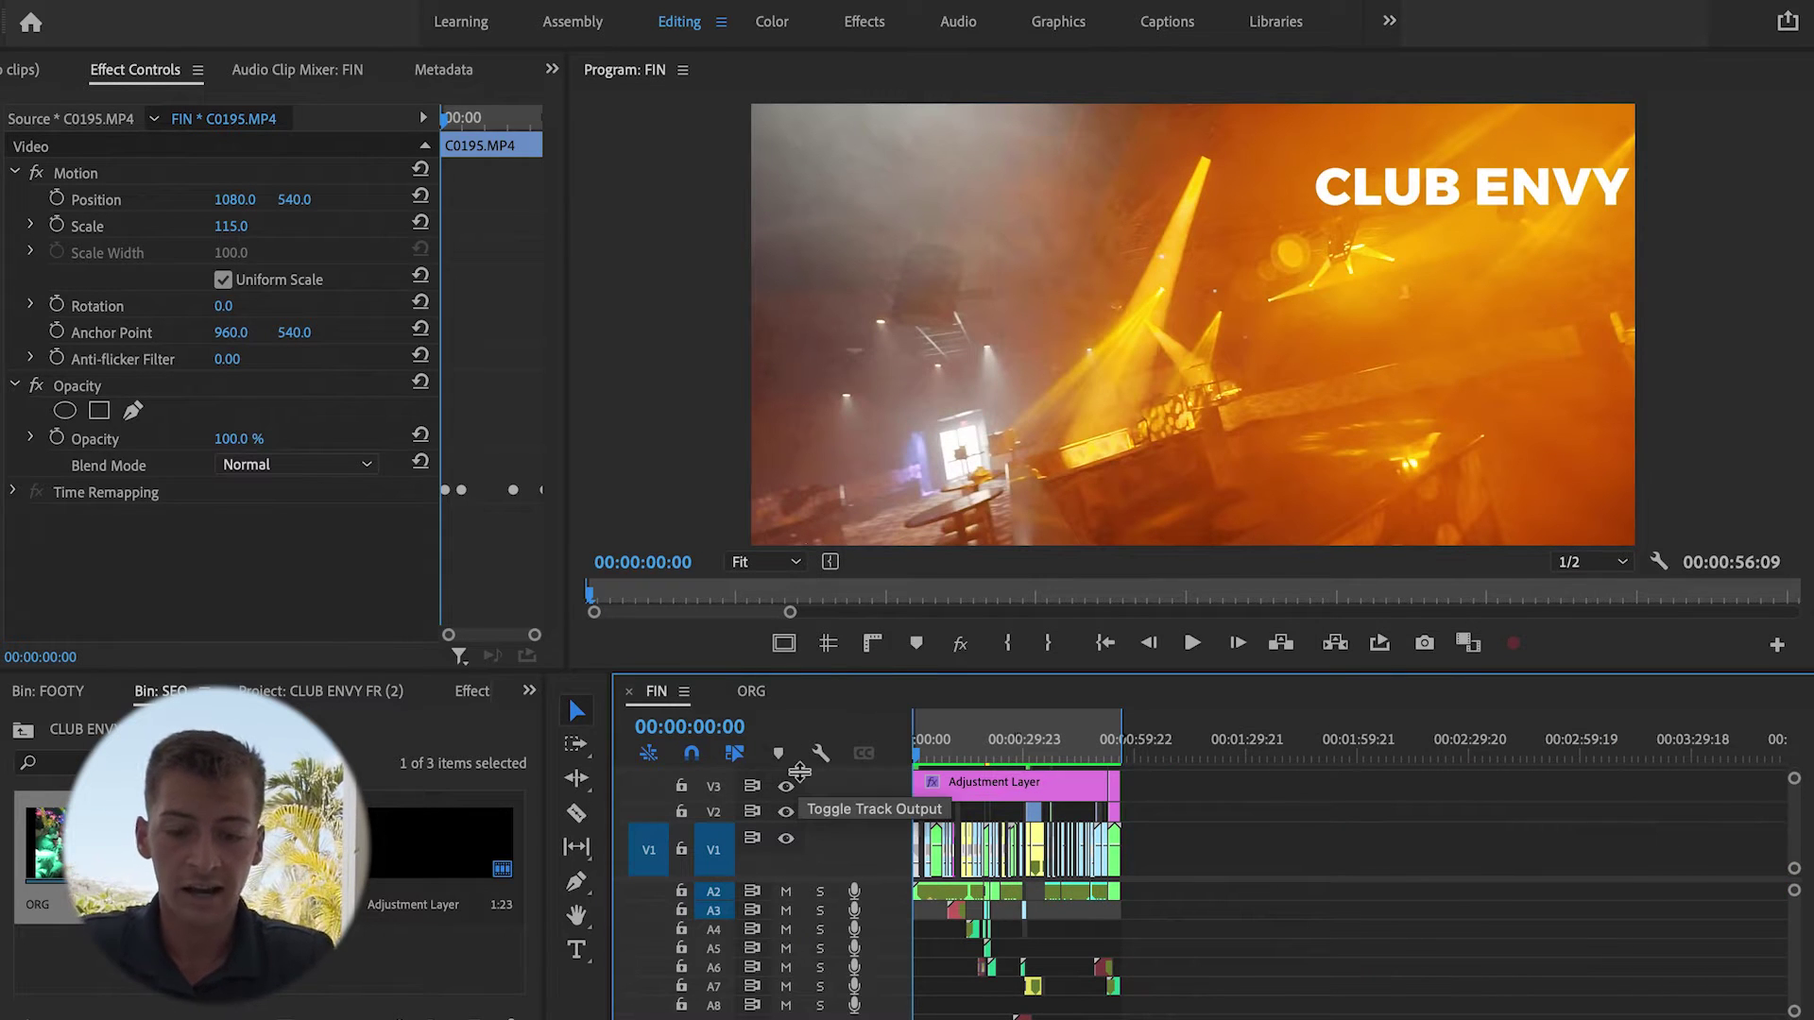
{"action": "left_click", "coordinate": [751, 691]}
{"action": "scroll", "coordinate": [1137, 885], "scroll_direction": "up", "scroll_amount": 5}
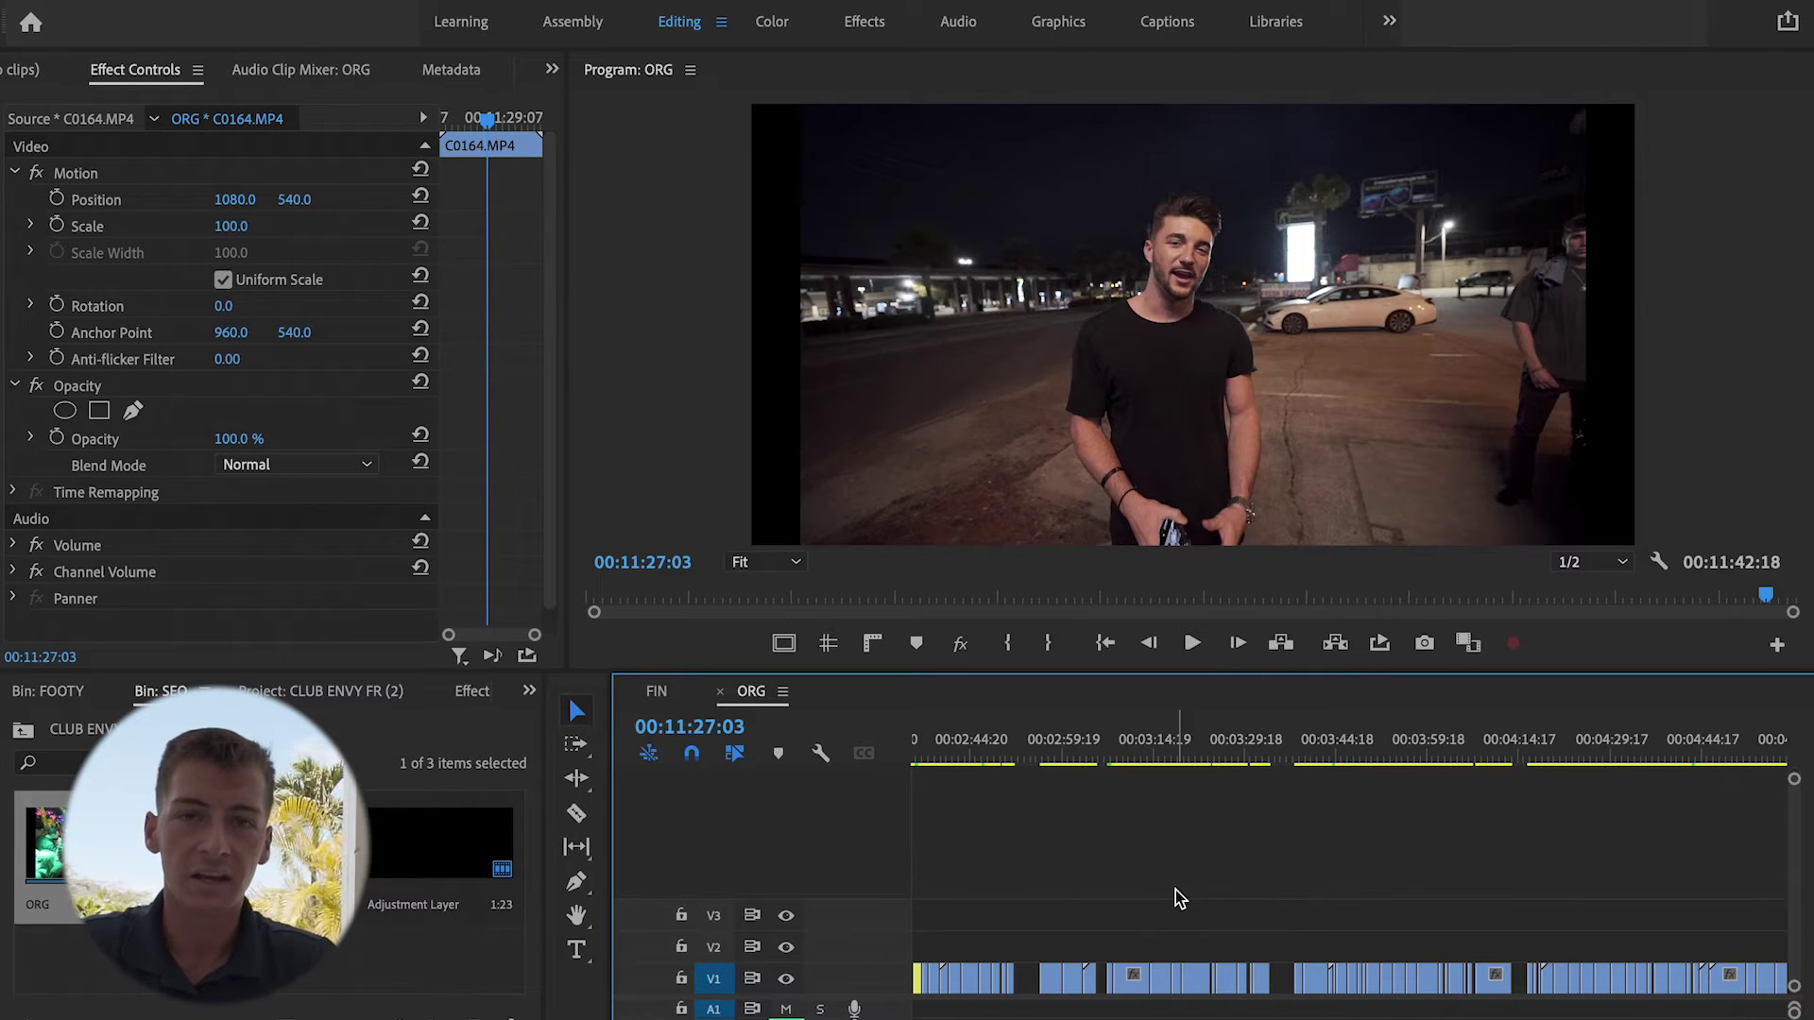
{"action": "scroll", "coordinate": [1176, 890], "scroll_direction": "down", "scroll_amount": 5}
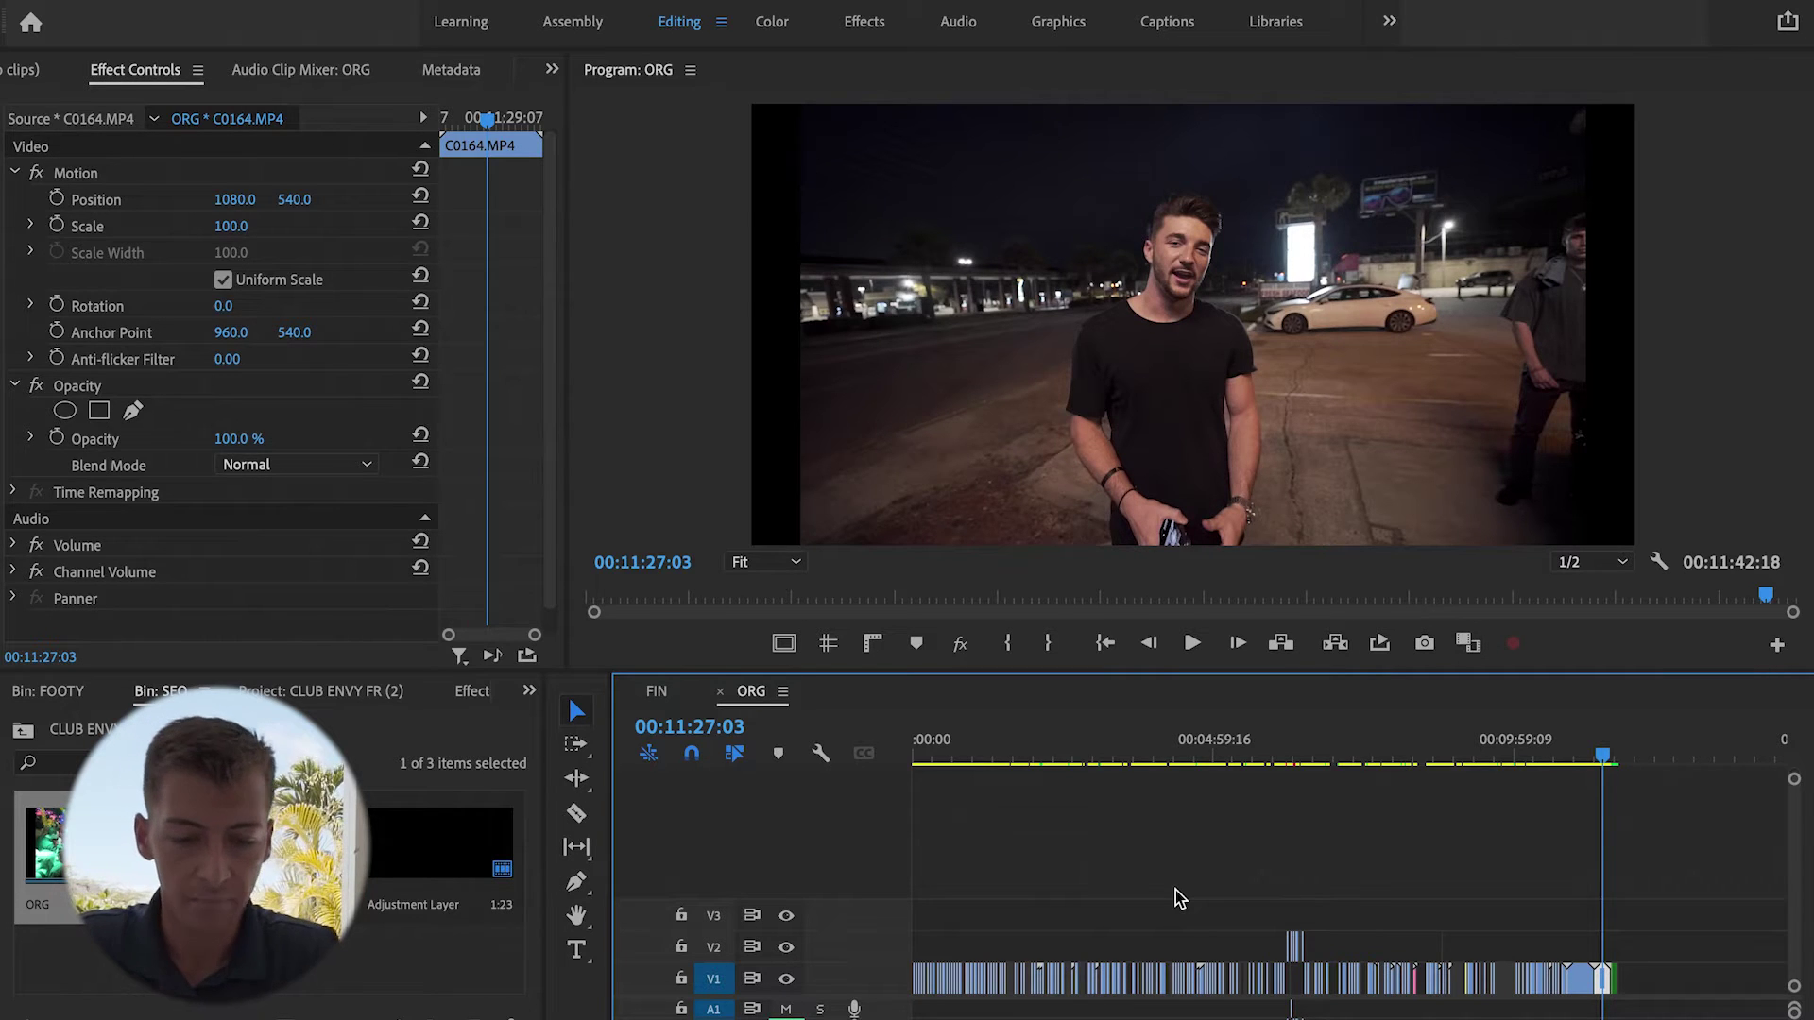
Play back a few seconds of the ORG sequence around clip C0048.MP4.
{"action": "left_click", "coordinate": [1087, 742]}
{"action": "scroll", "coordinate": [1085, 854], "scroll_direction": "up", "scroll_amount": 5}
{"action": "key", "text": "space"}
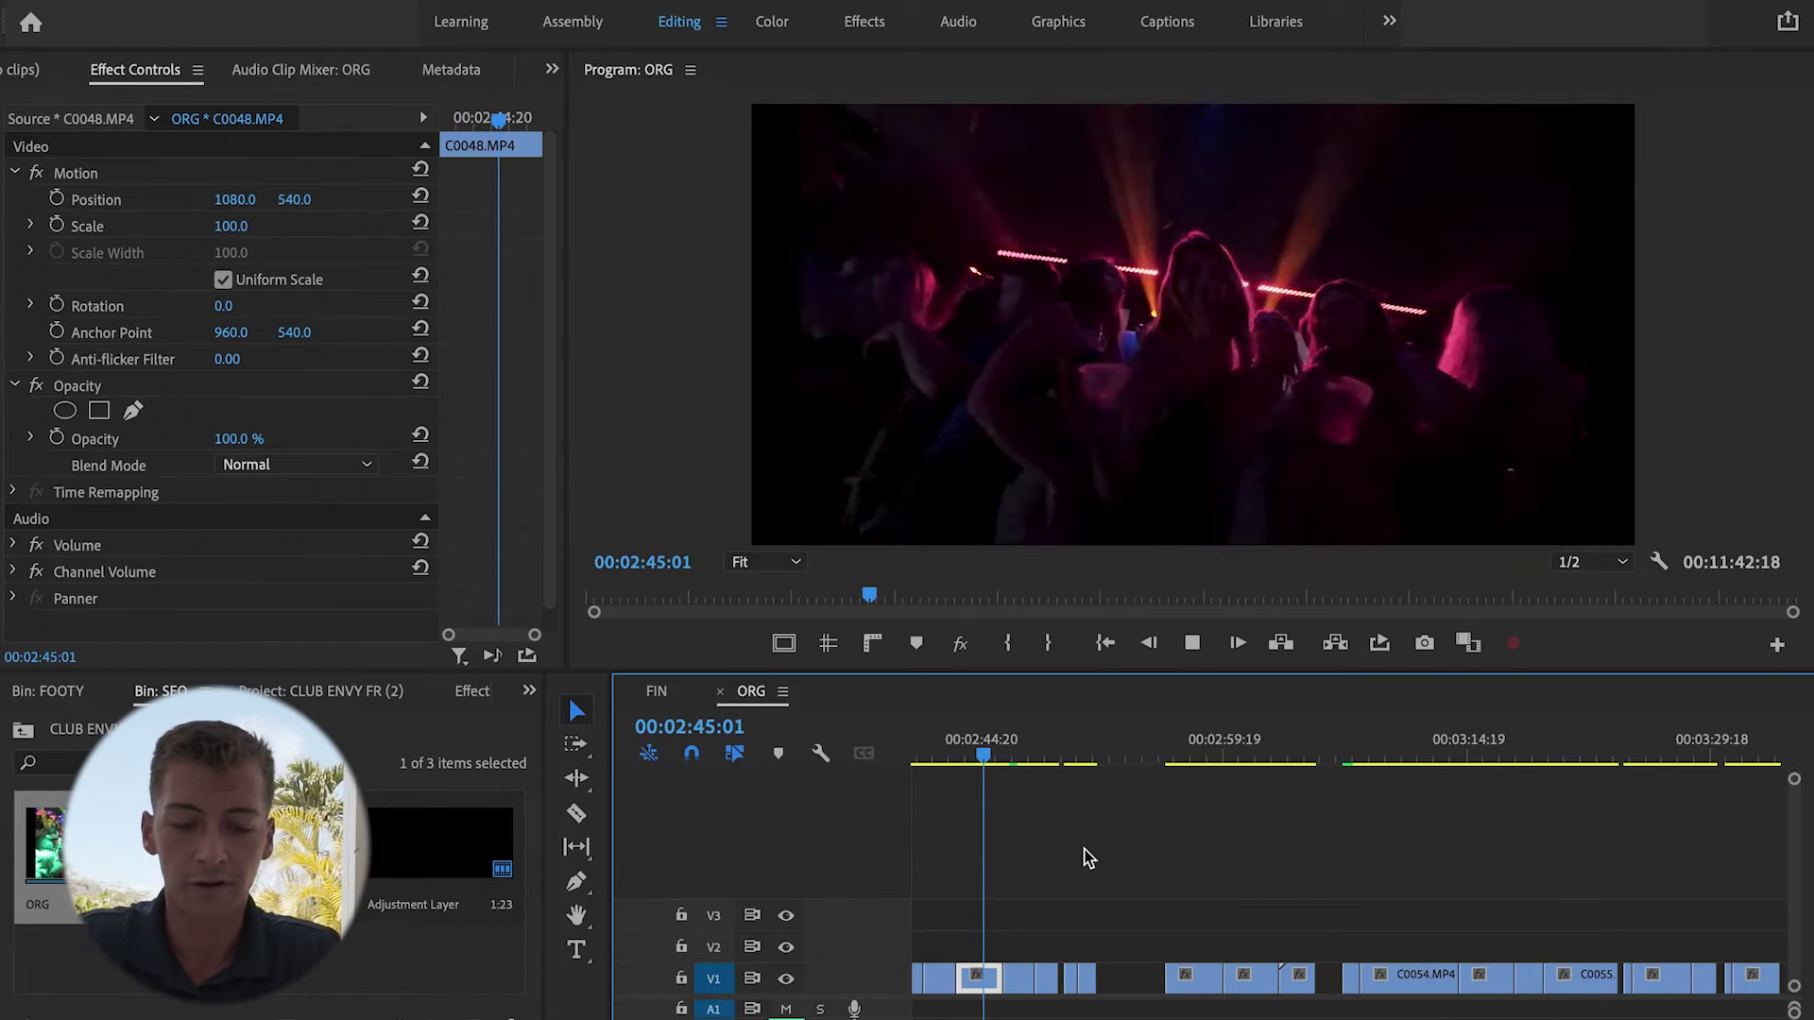
{"action": "key", "text": "space"}
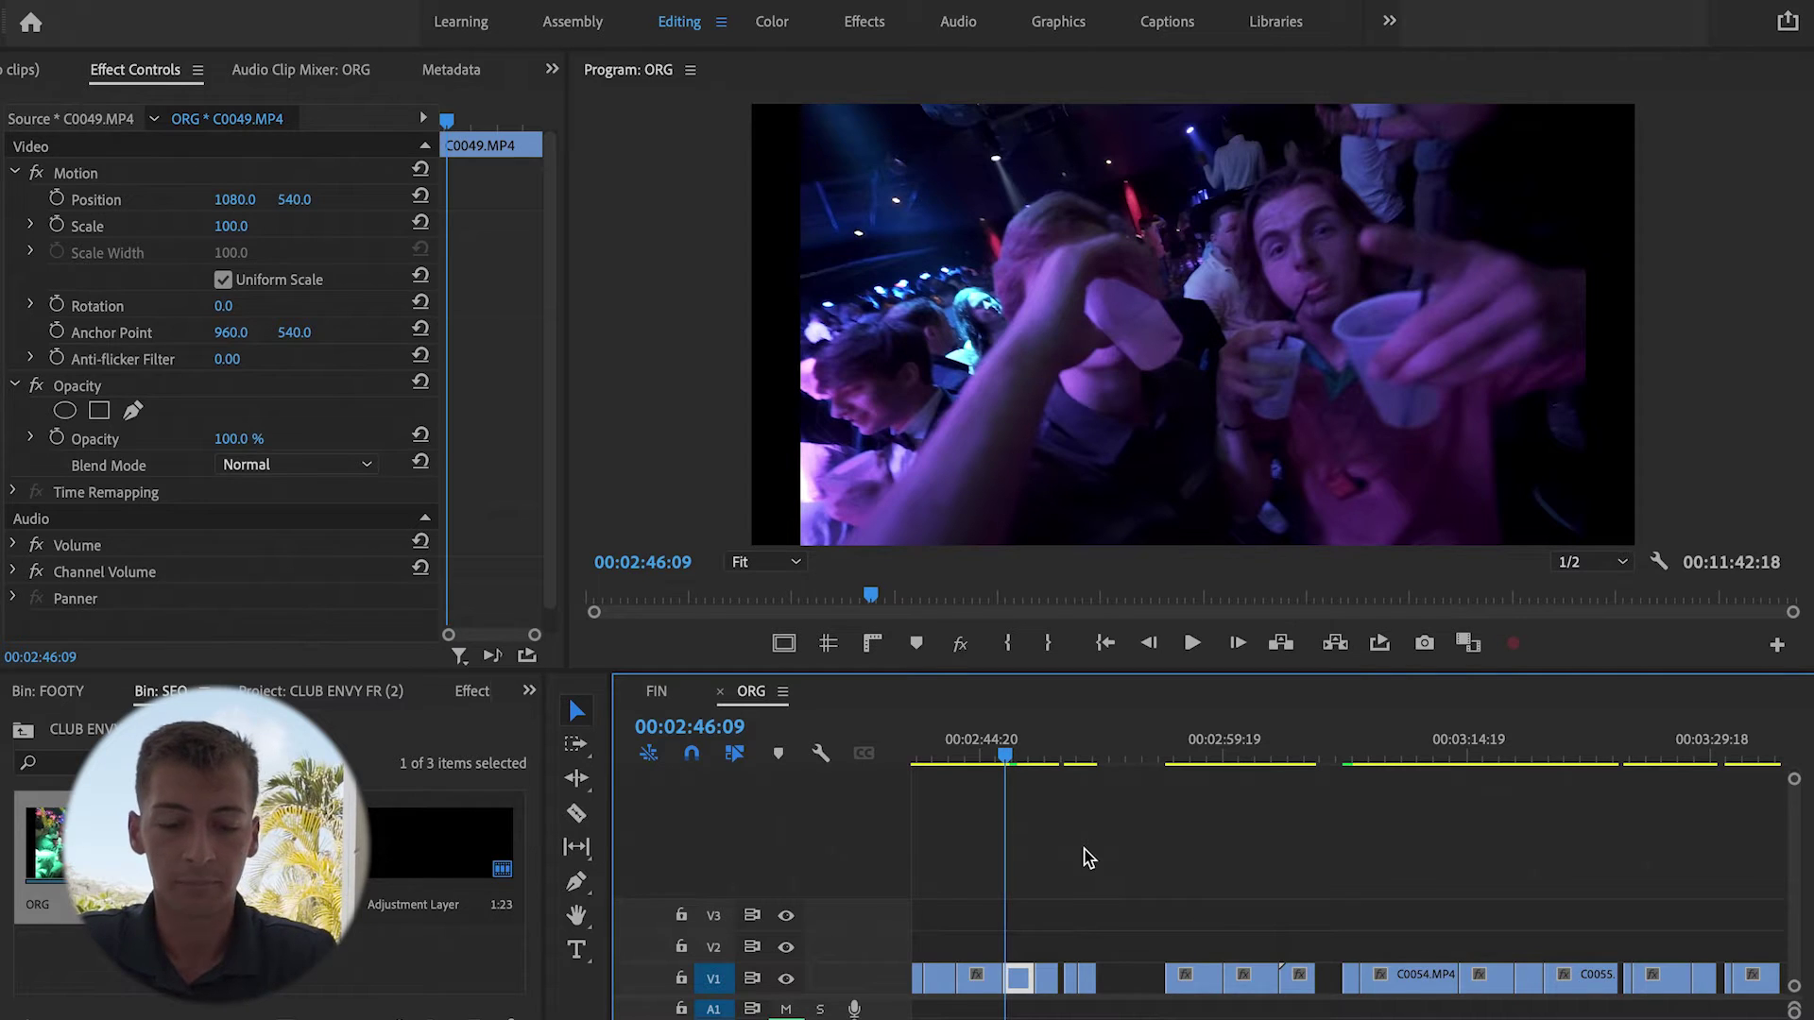
Play back the ORG sequence's C0054.MP4 footage from the cut at 00:03:17:17.
{"action": "left_click", "coordinate": [1487, 742]}
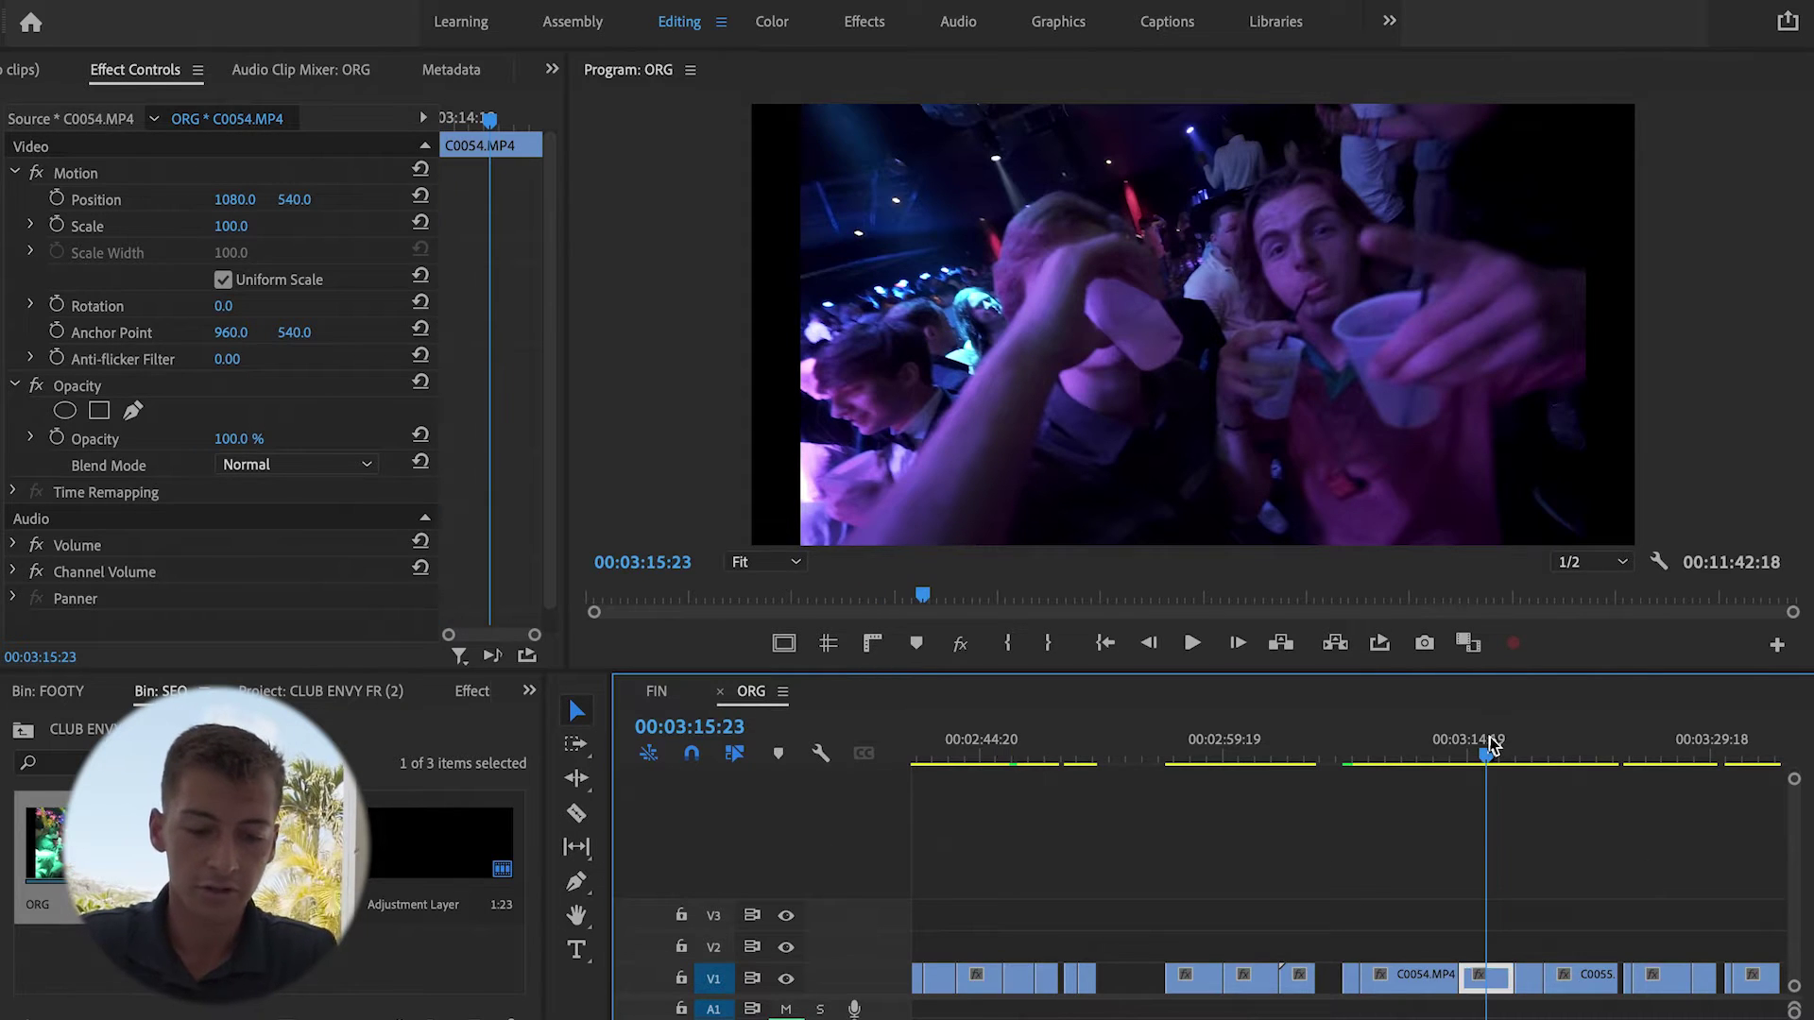
{"action": "scroll", "coordinate": [1488, 743], "scroll_direction": "down", "scroll_amount": 3}
{"action": "key", "text": "Down"}
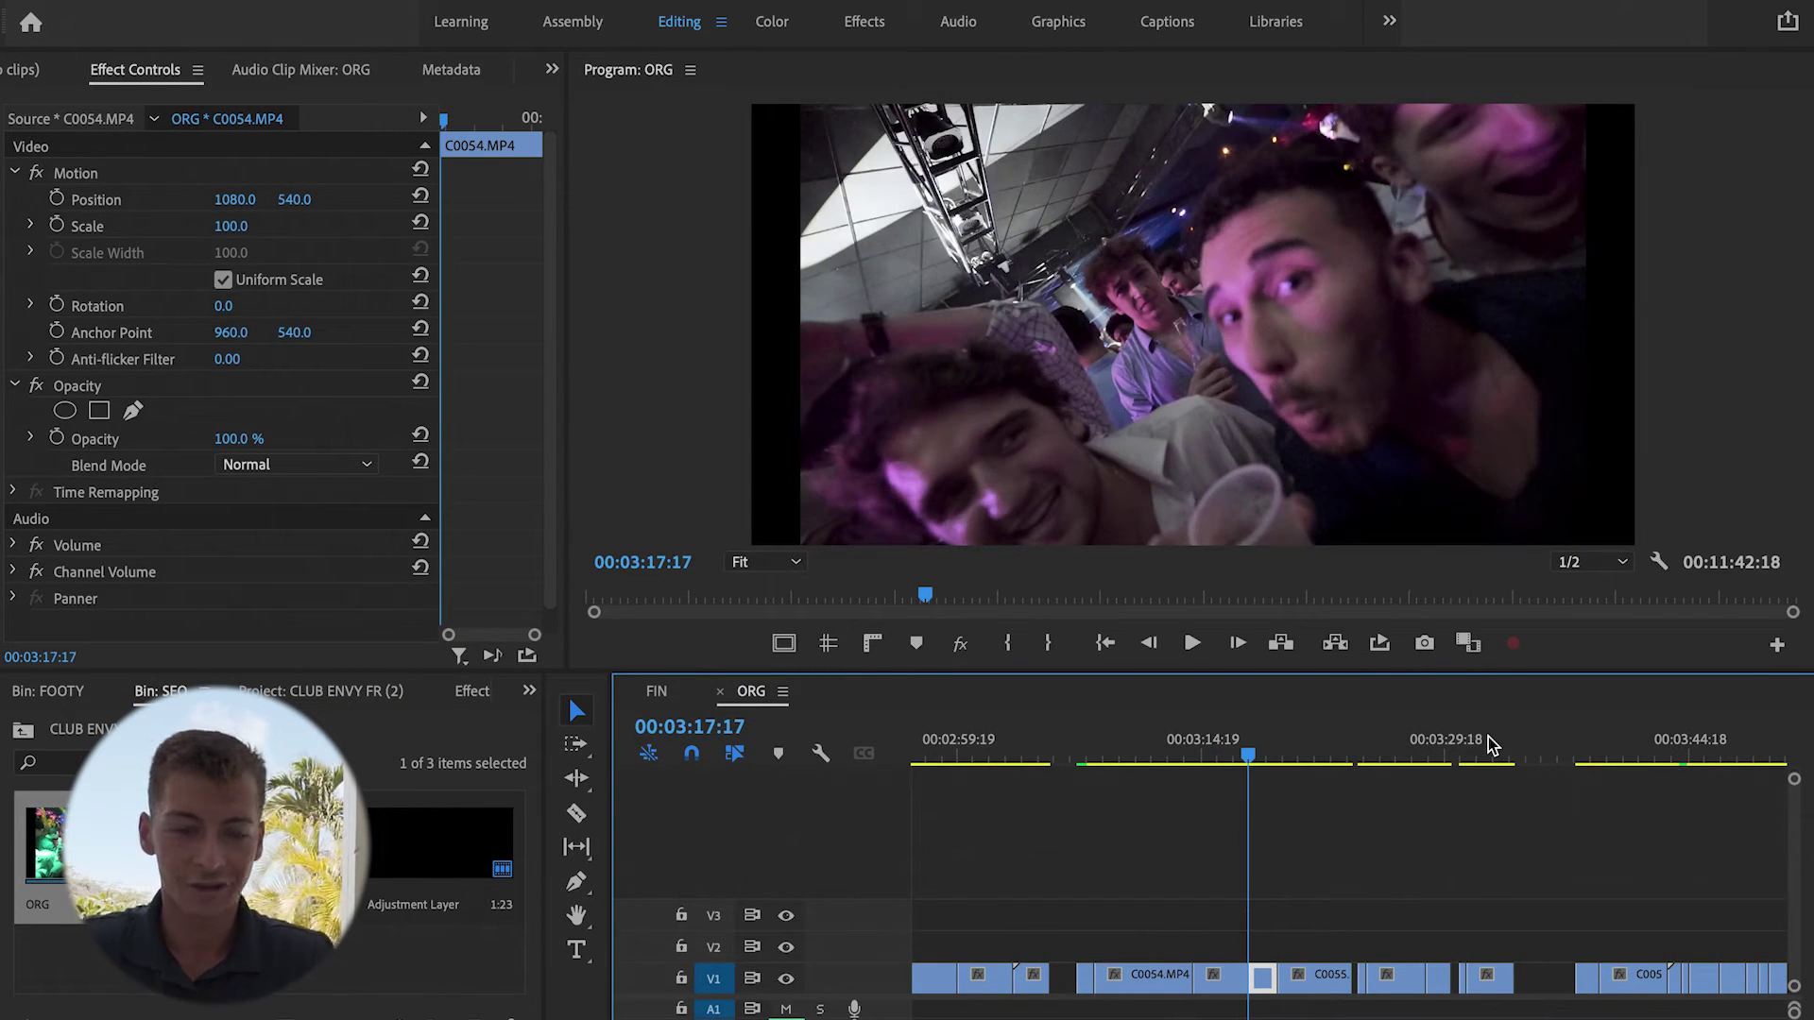
{"action": "key", "text": "space"}
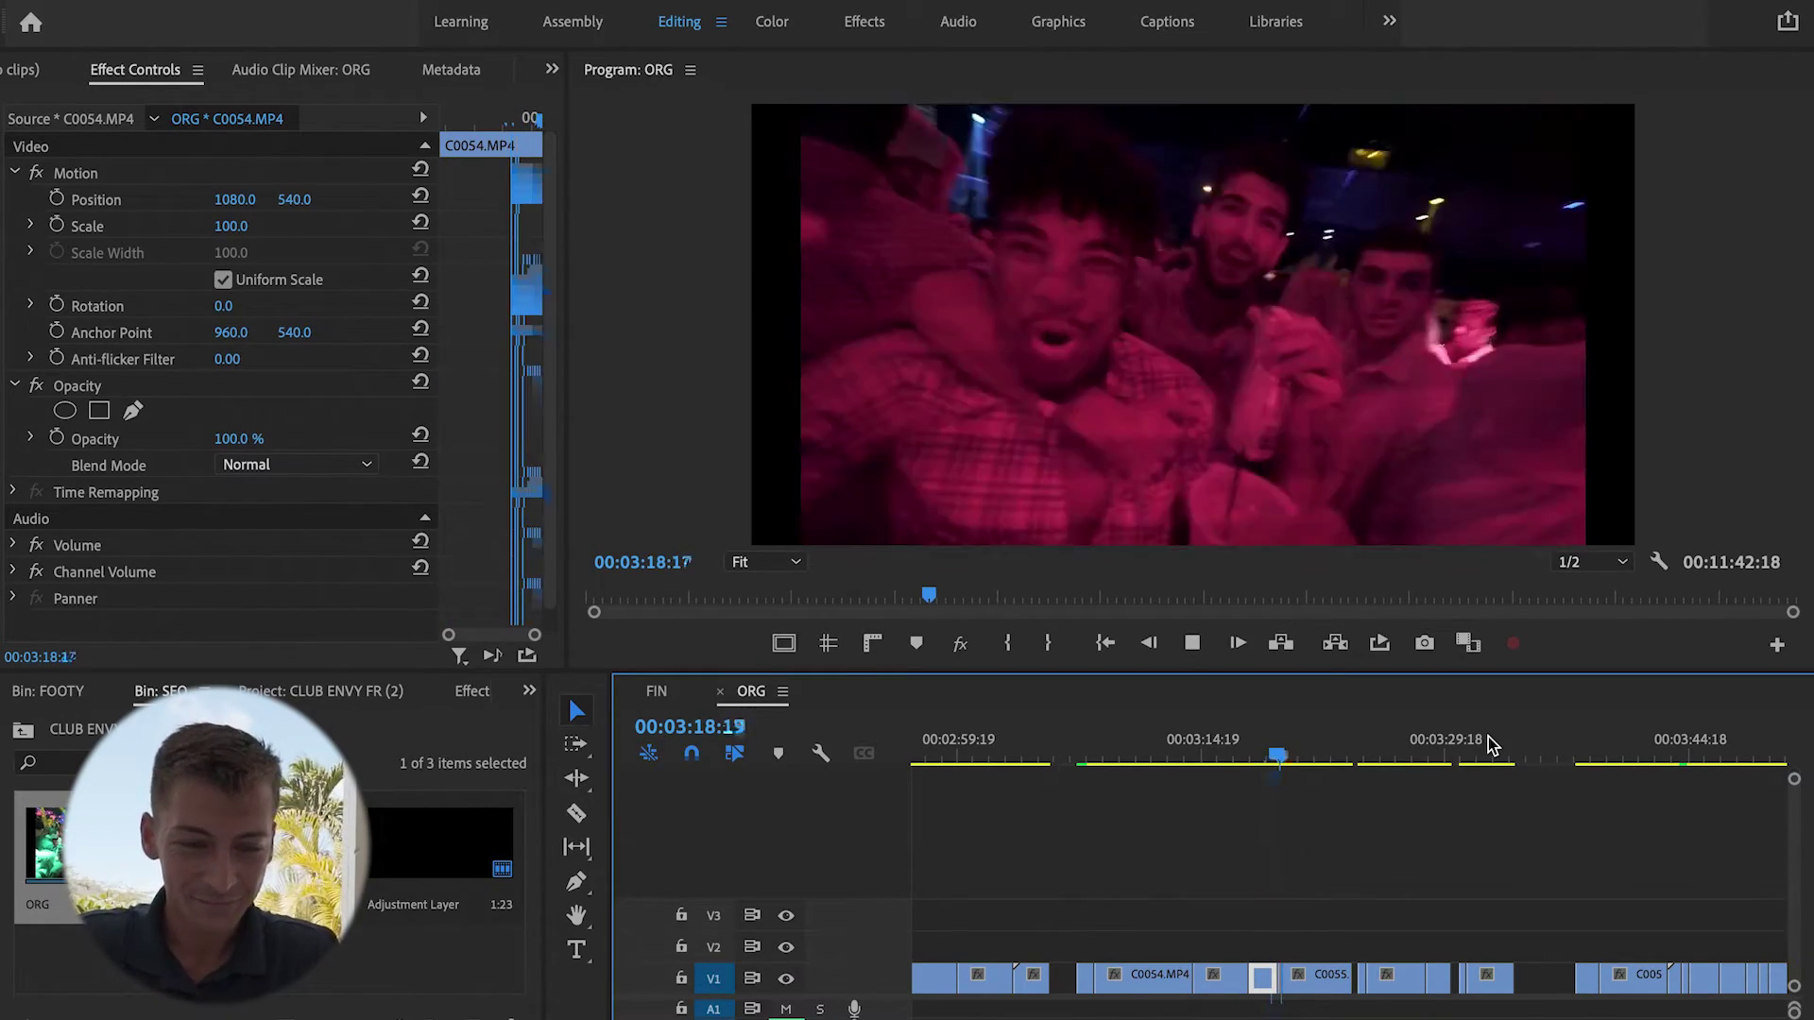
{"action": "key", "text": "space"}
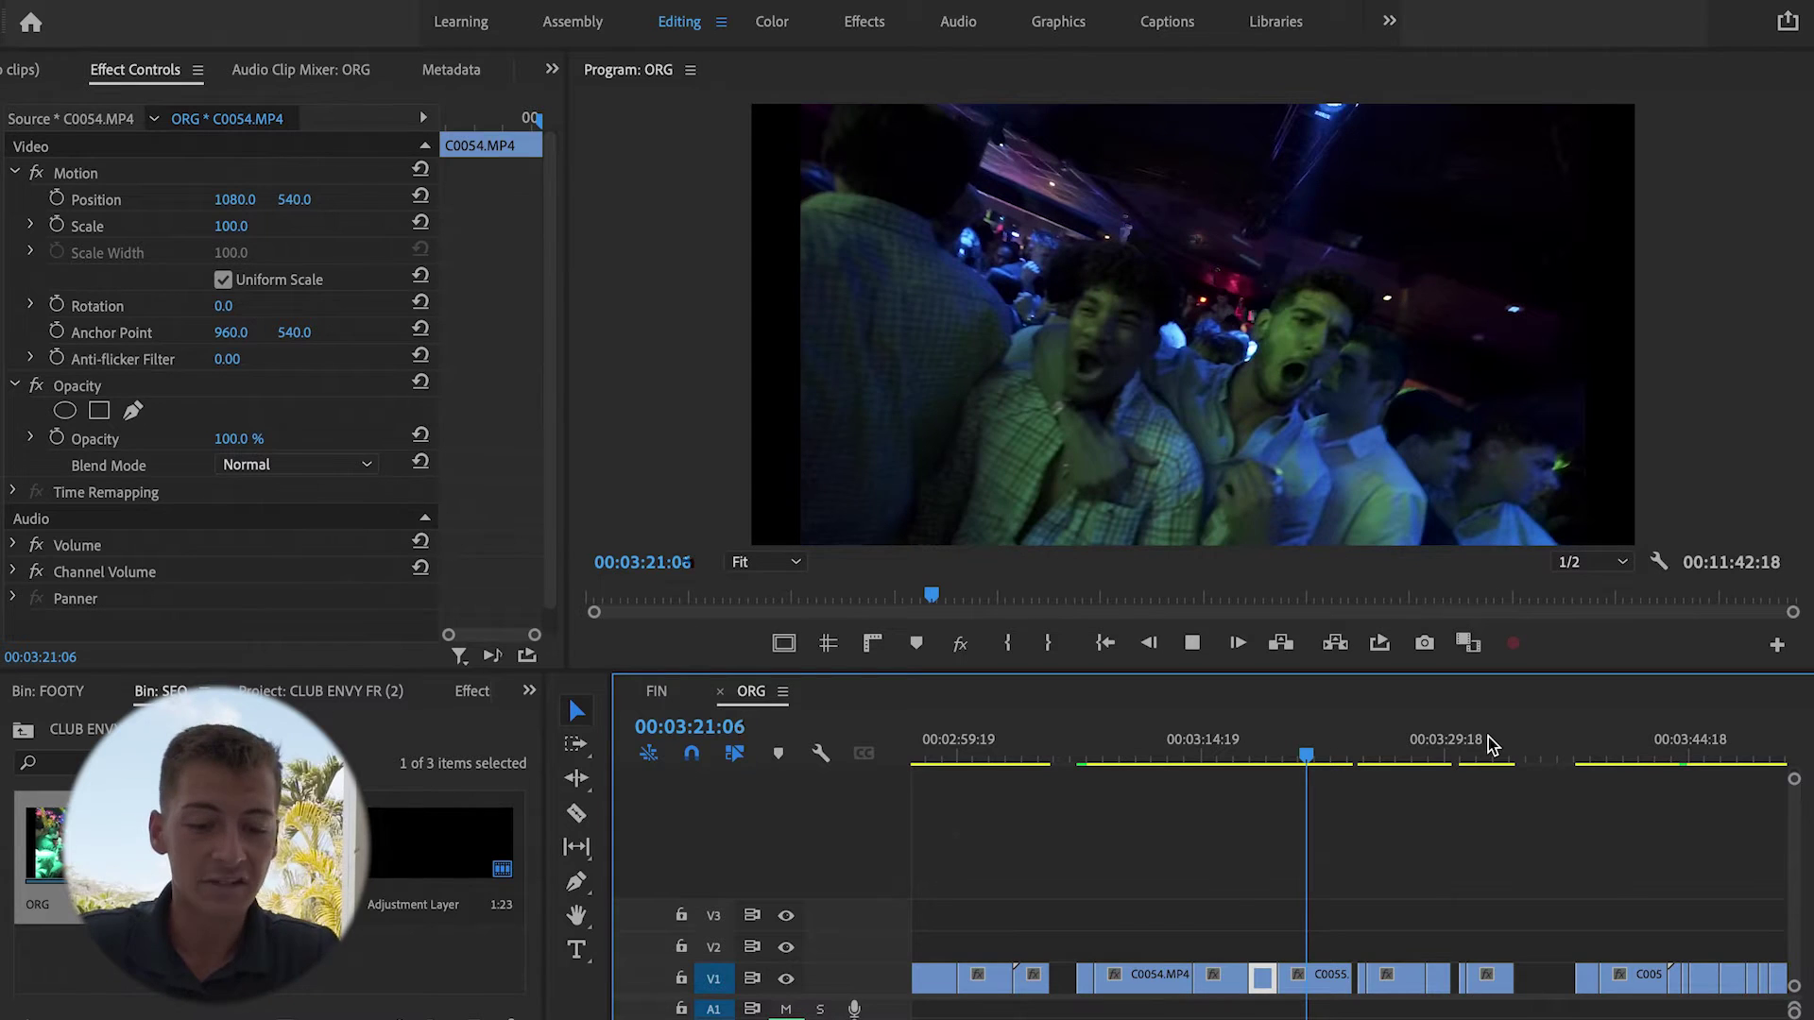
Review the wider ORG timeline, and return to the FIN sequence to play its opening.
{"action": "key", "text": "minus"}
{"action": "key", "text": "minus"}
{"action": "key", "text": "minus"}
{"action": "key", "text": "minus"}
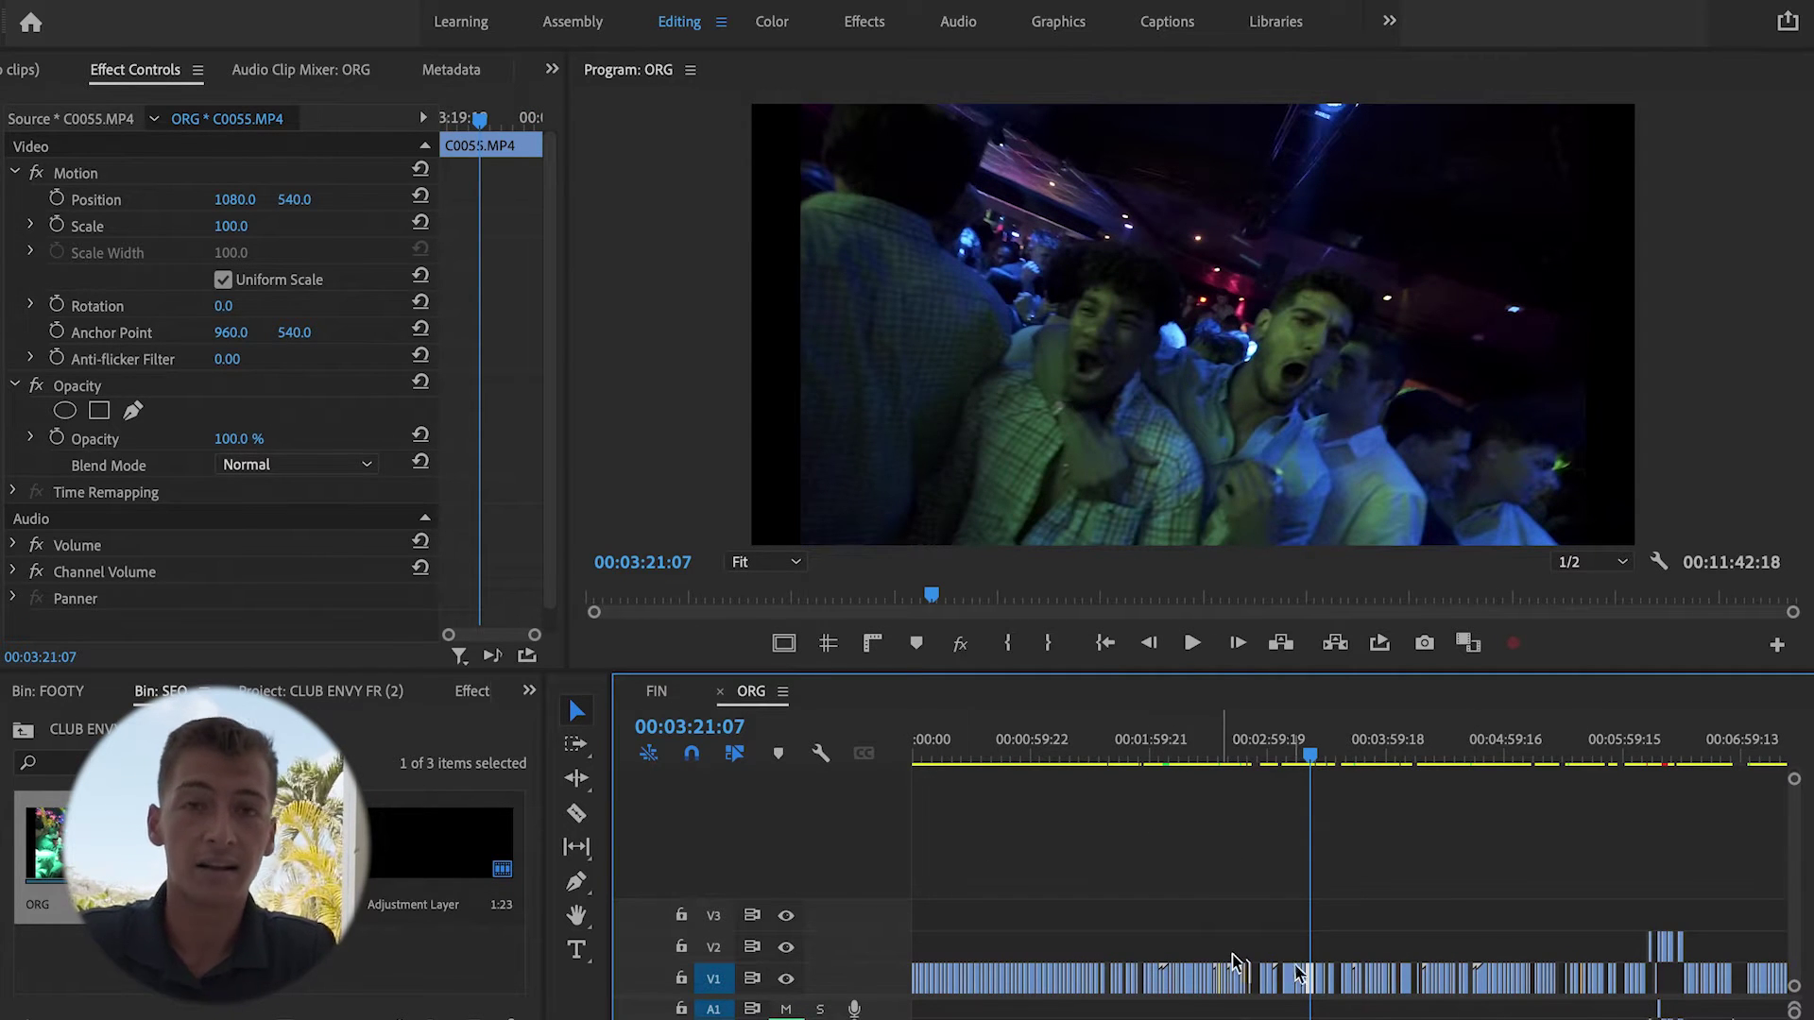
{"action": "left_click", "coordinate": [656, 691]}
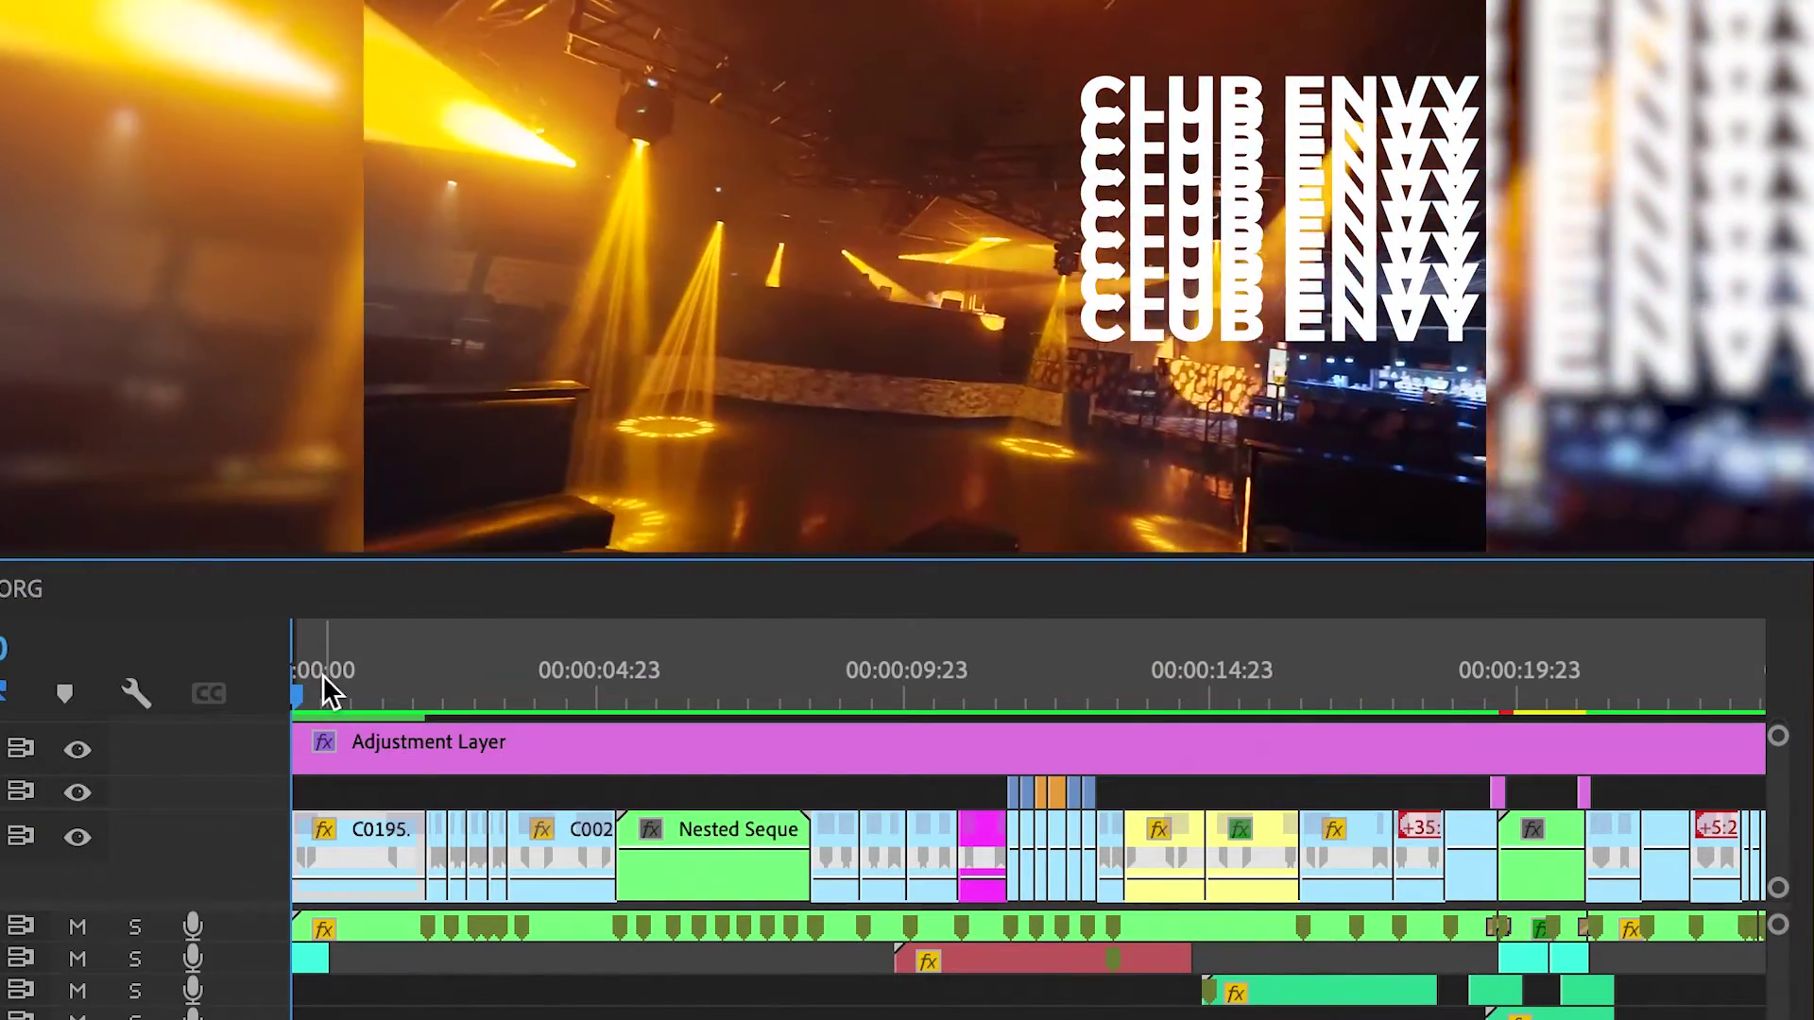
{"action": "key", "text": "space"}
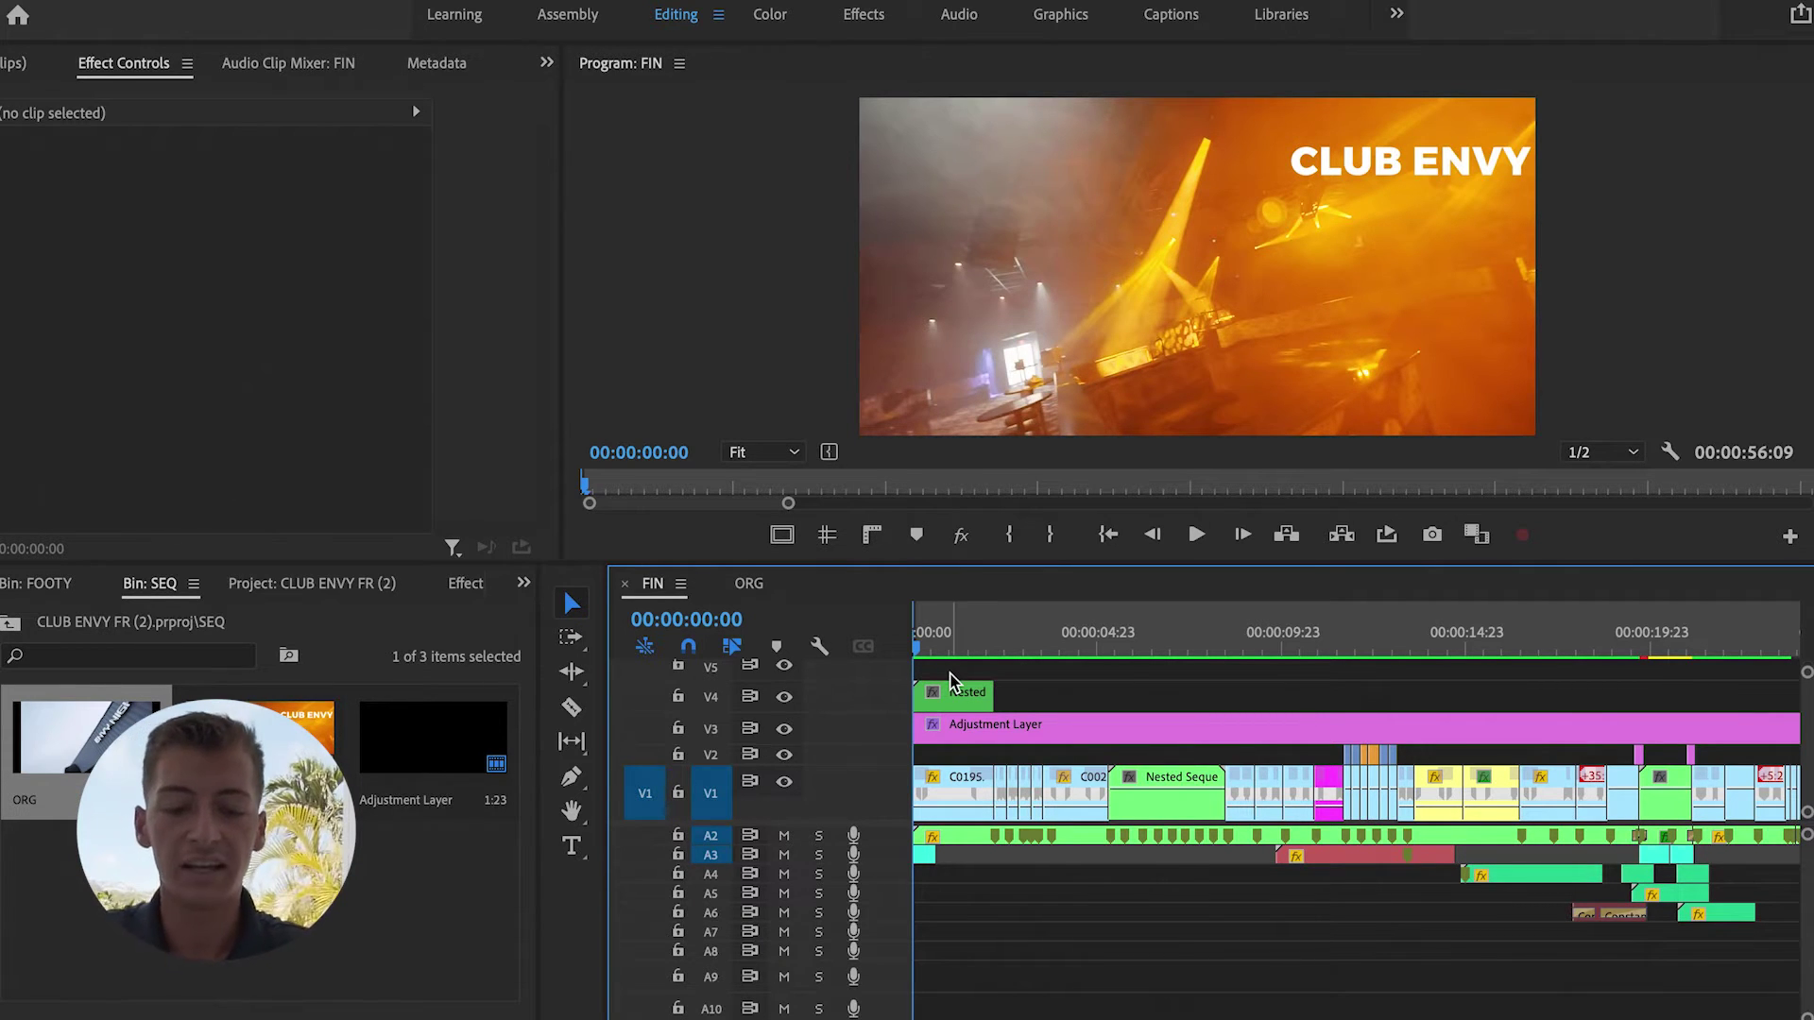
Select the nested title clip on track V4 of FIN, play through it and return the playhead to the start.
{"action": "left_click", "coordinate": [954, 691]}
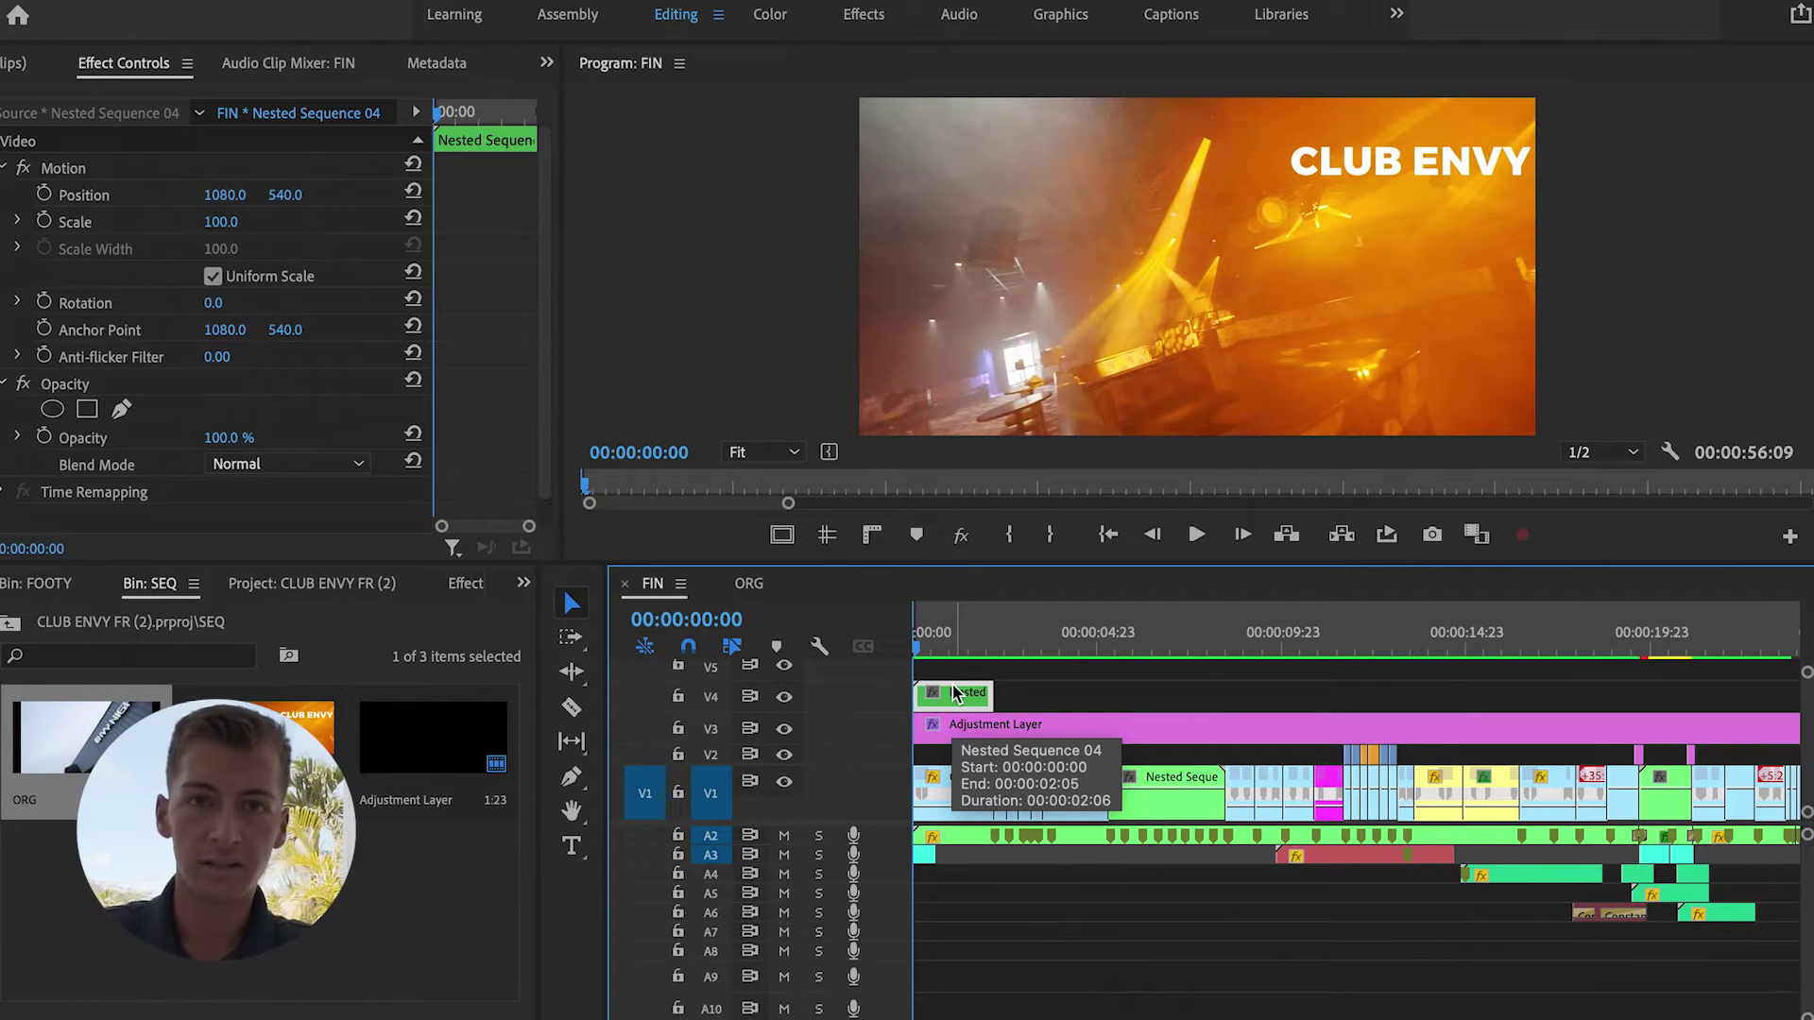
{"action": "key", "text": "space"}
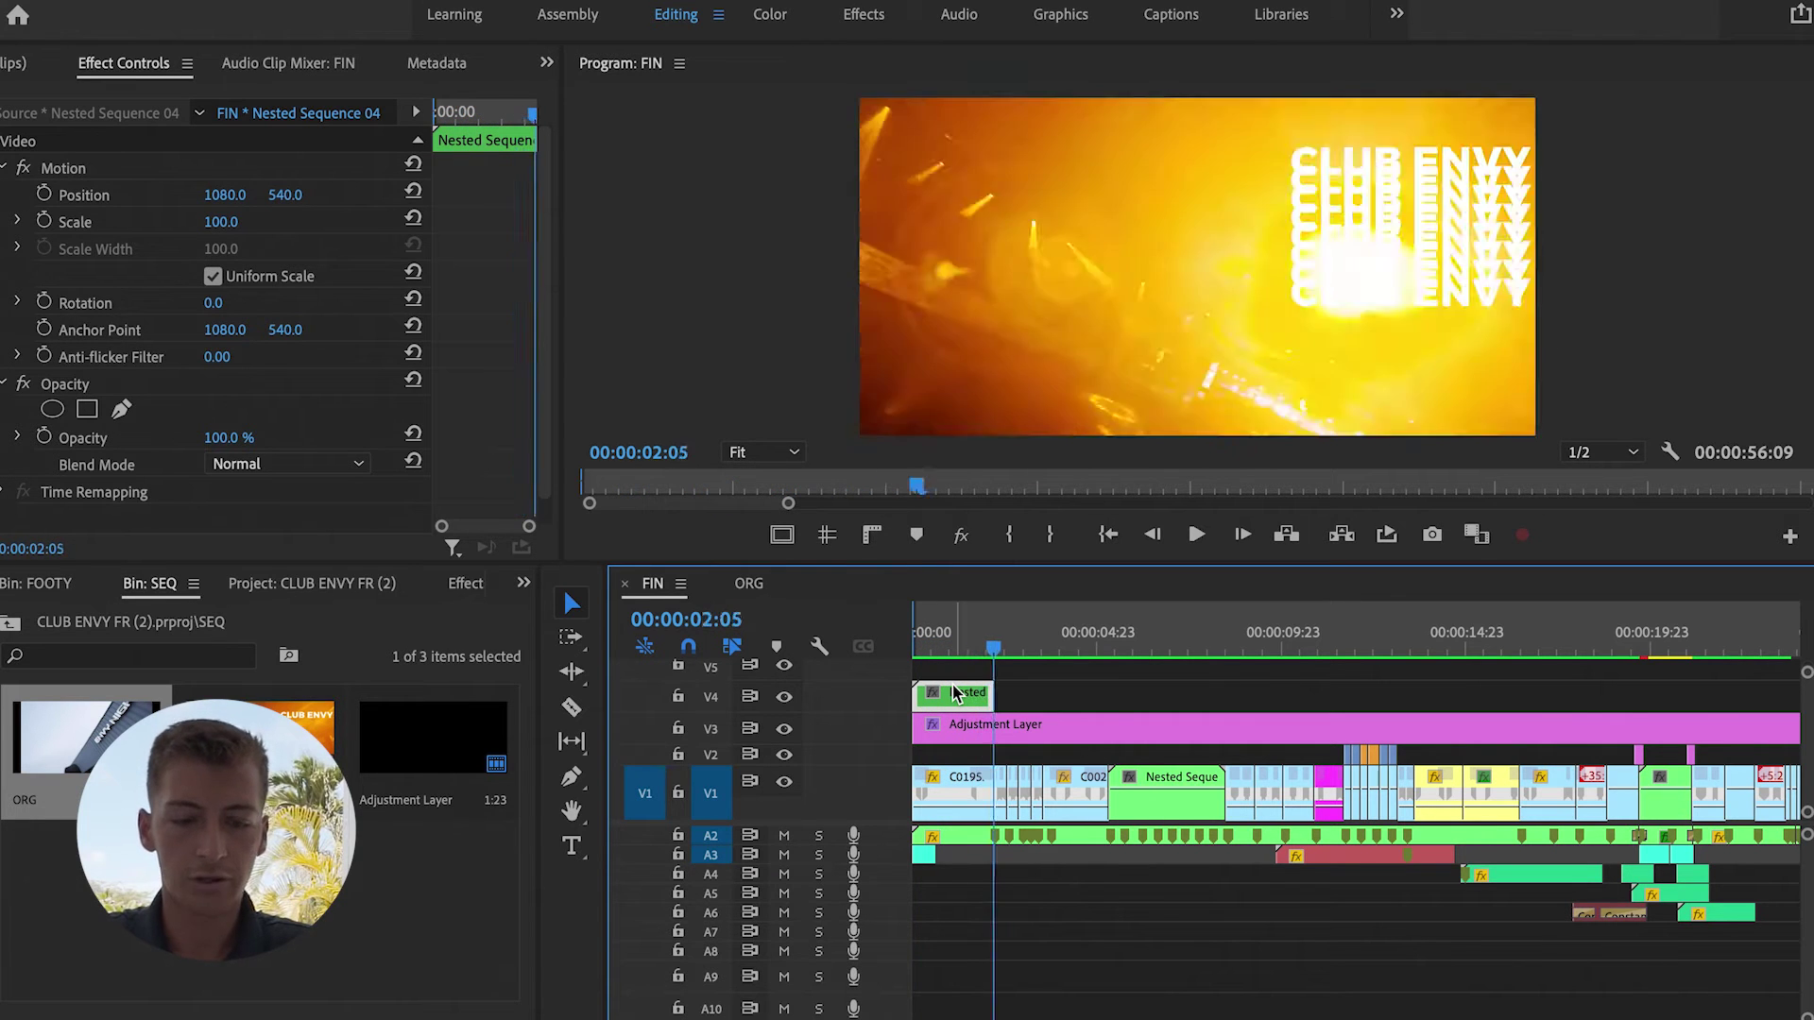
{"action": "key", "text": "space"}
{"action": "key", "text": "Home"}
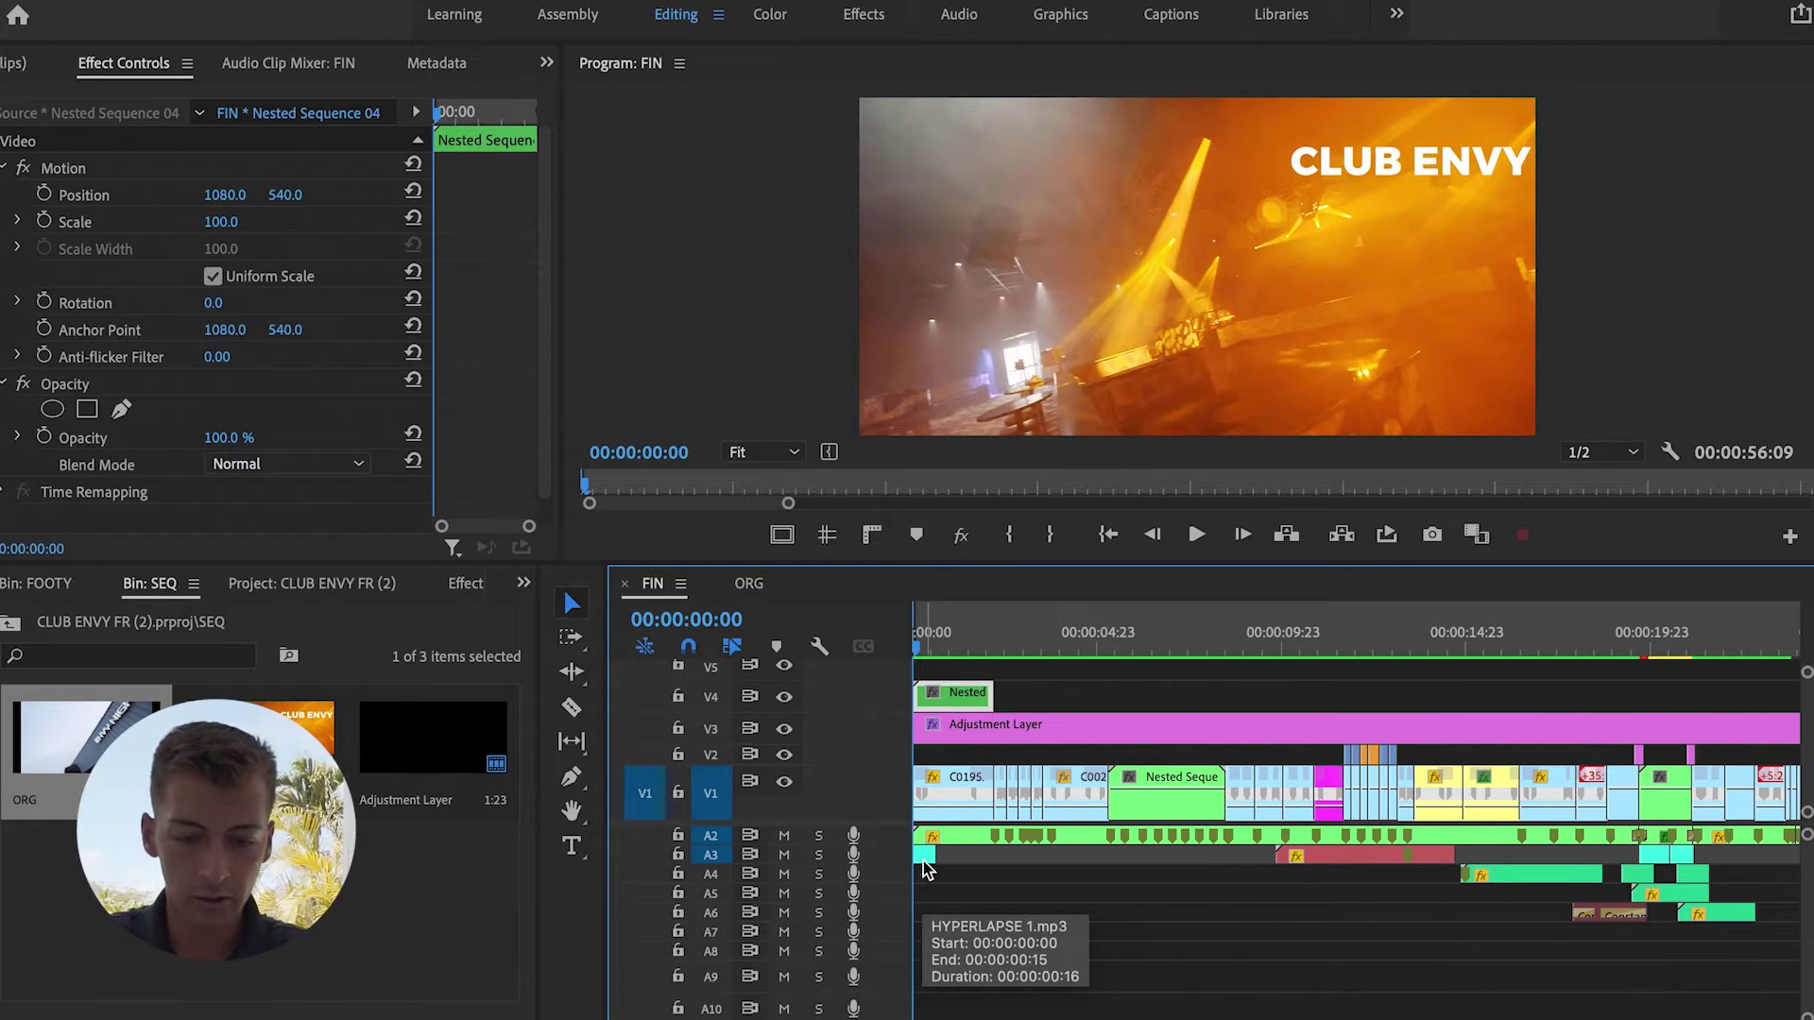
Enlarge audio track A3 to inspect HYPERLAPSE 1.mp3, play the opening of FIN with it, and collapse the track again.
{"action": "key", "text": "="}
{"action": "key", "text": "="}
{"action": "key", "text": "="}
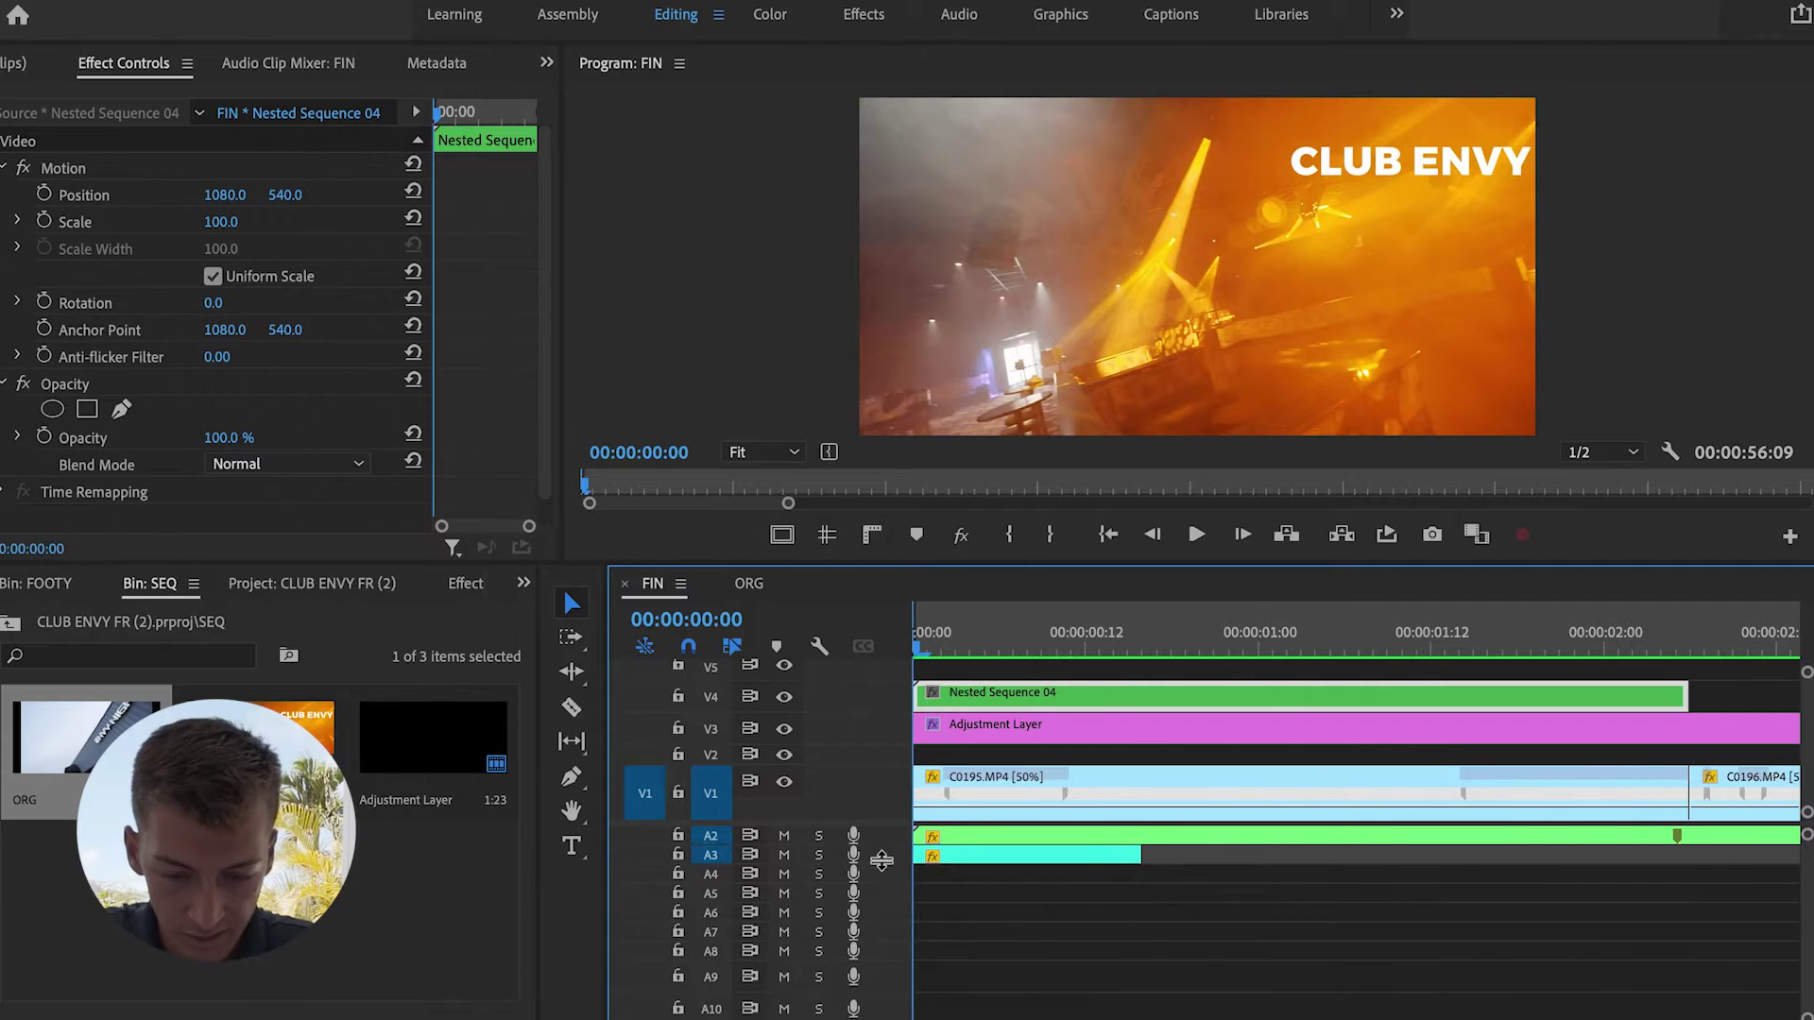
{"action": "double_click", "coordinate": [874, 860]}
{"action": "left_click", "coordinate": [1013, 896]}
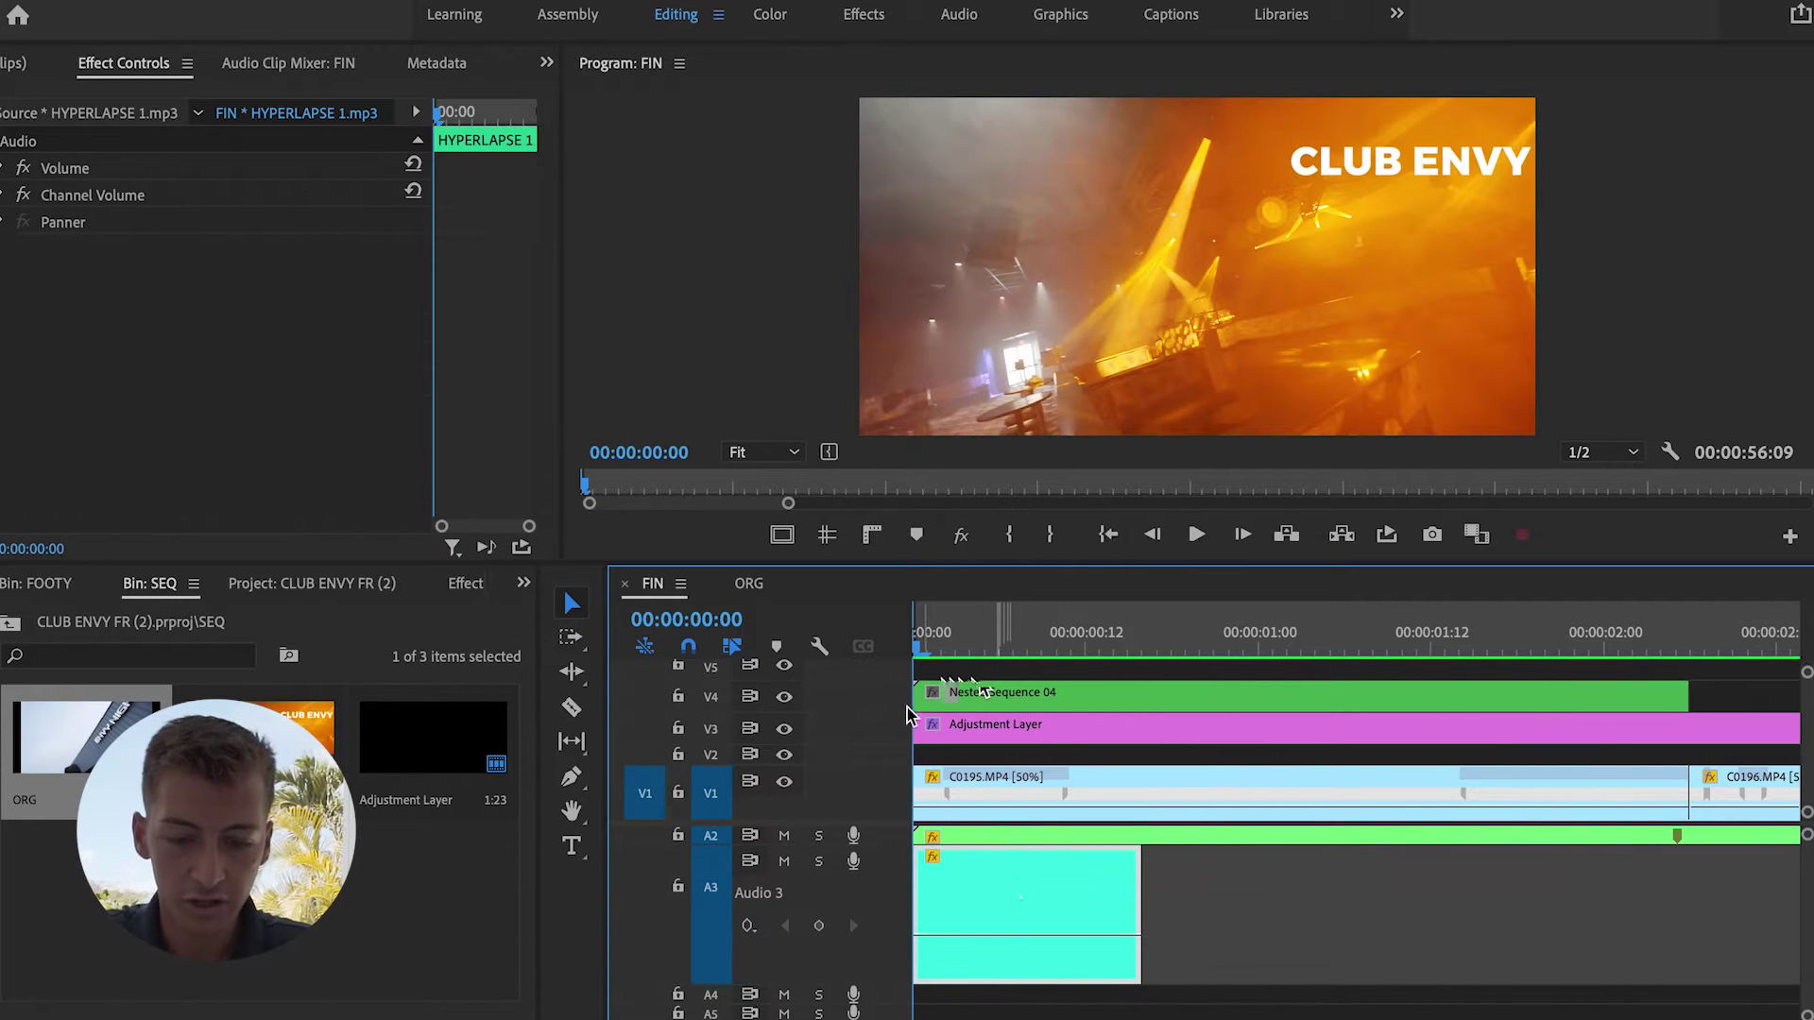
{"action": "key", "text": "space"}
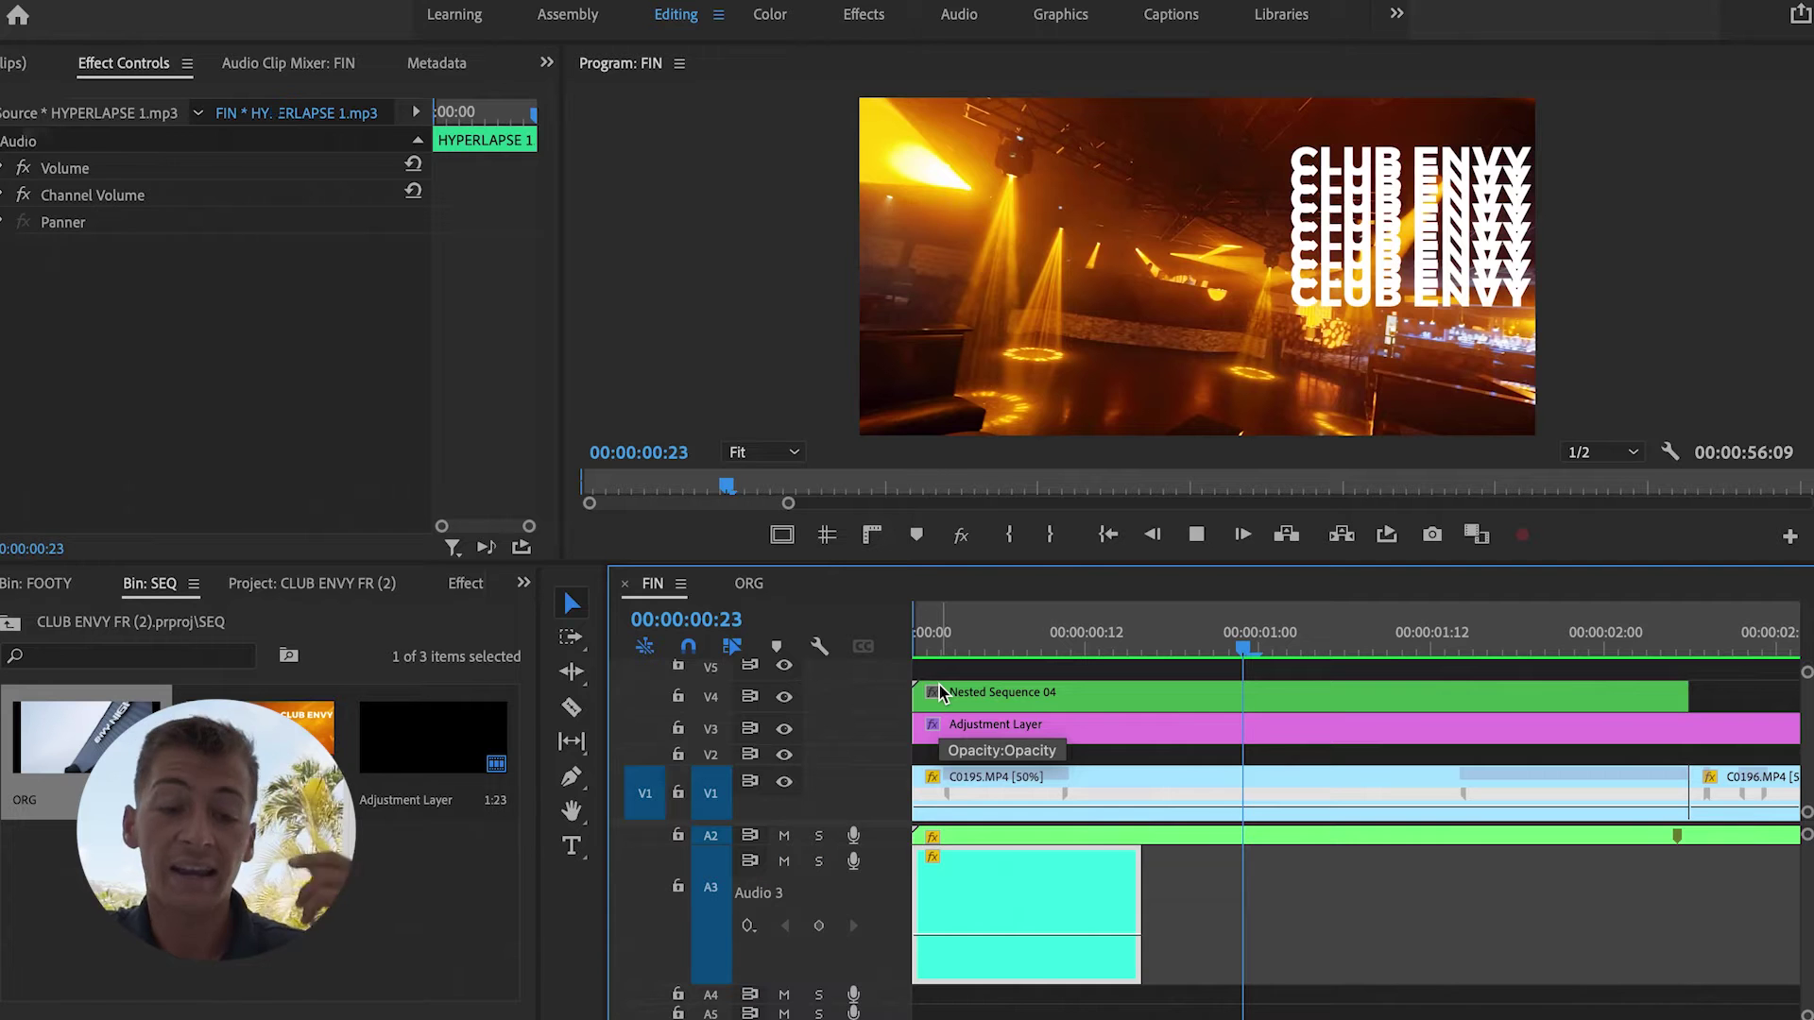
{"action": "key", "text": "Home"}
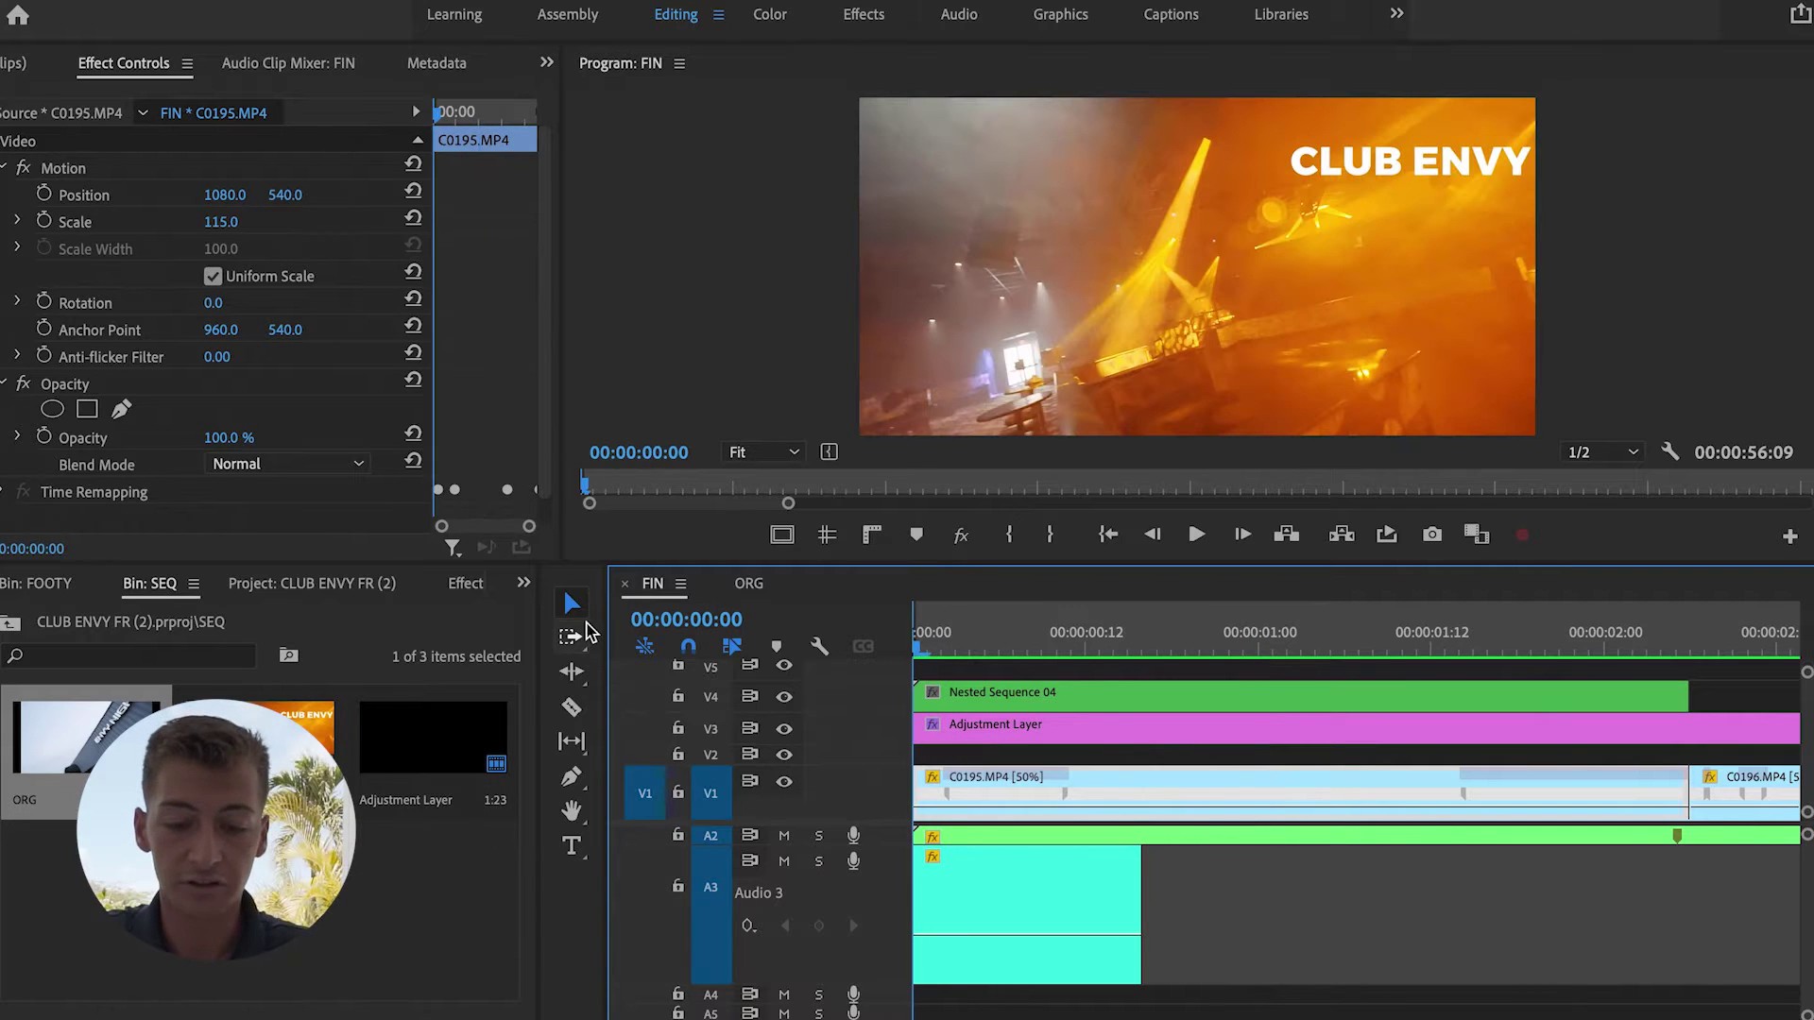
{"action": "double_click", "coordinate": [869, 980]}
{"action": "left_click", "coordinate": [1092, 883]}
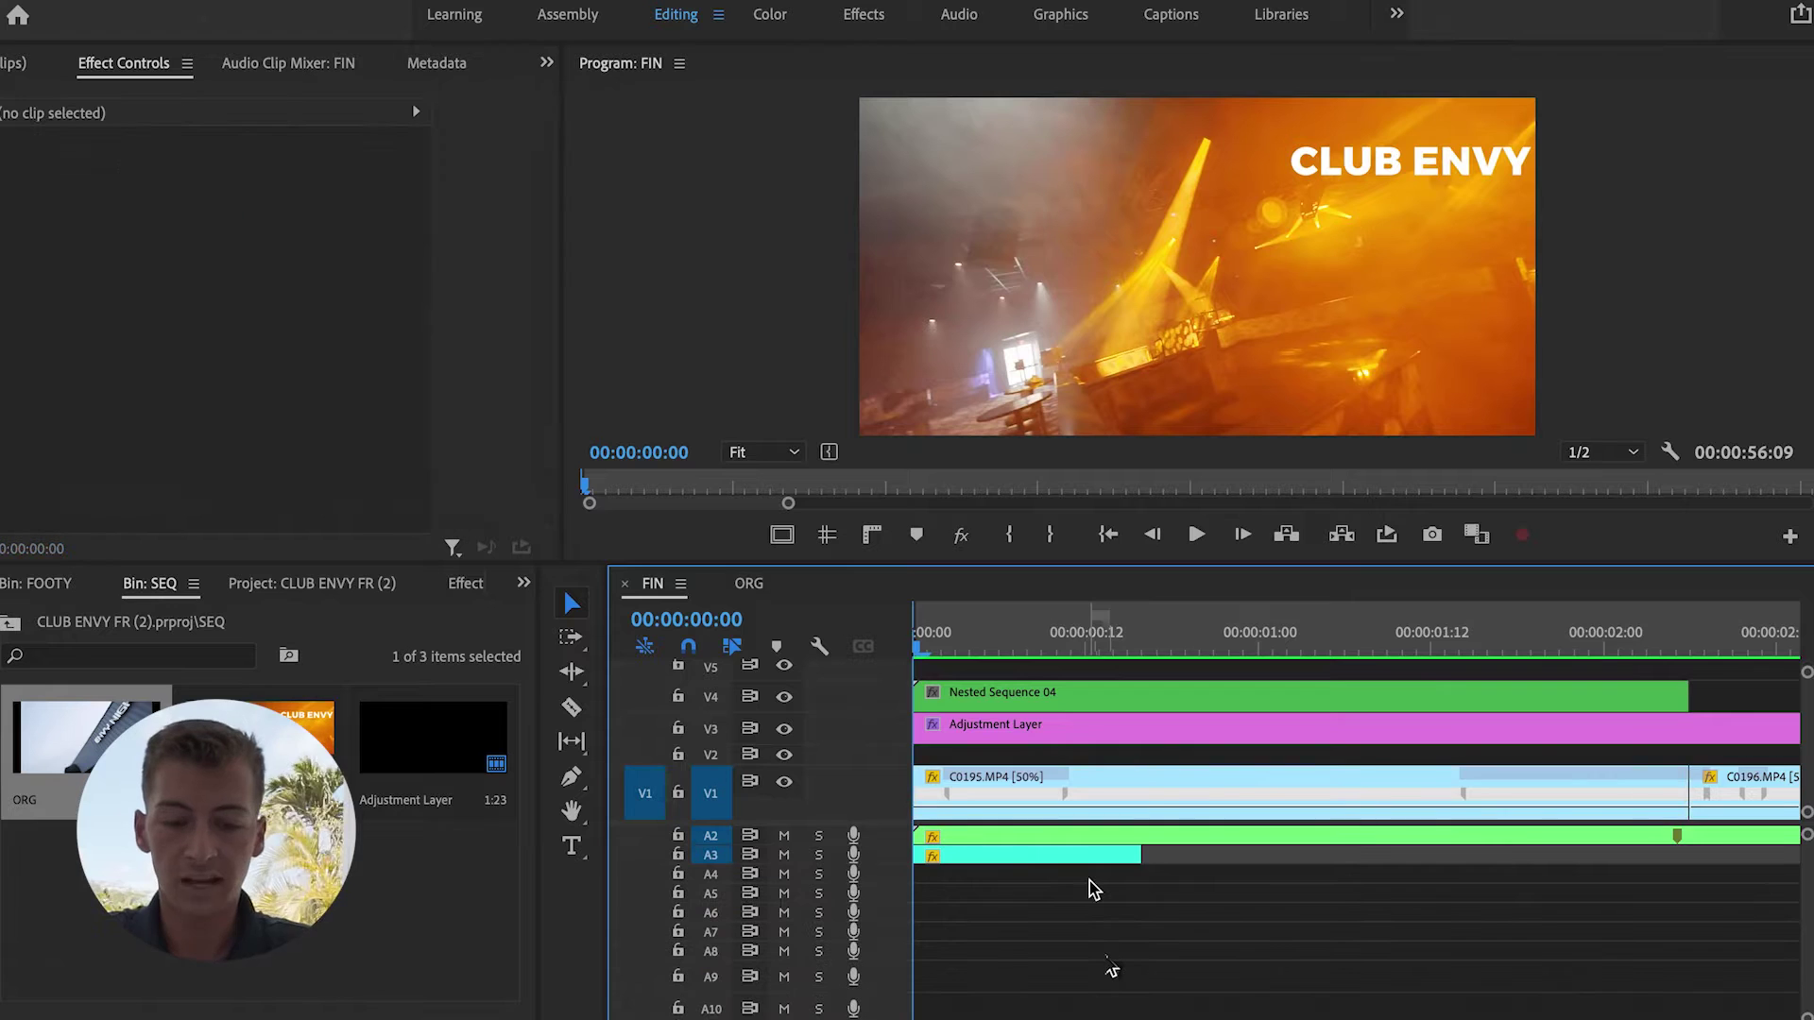
{"action": "scroll", "coordinate": [1106, 958], "scroll_direction": "down", "scroll_amount": 5}
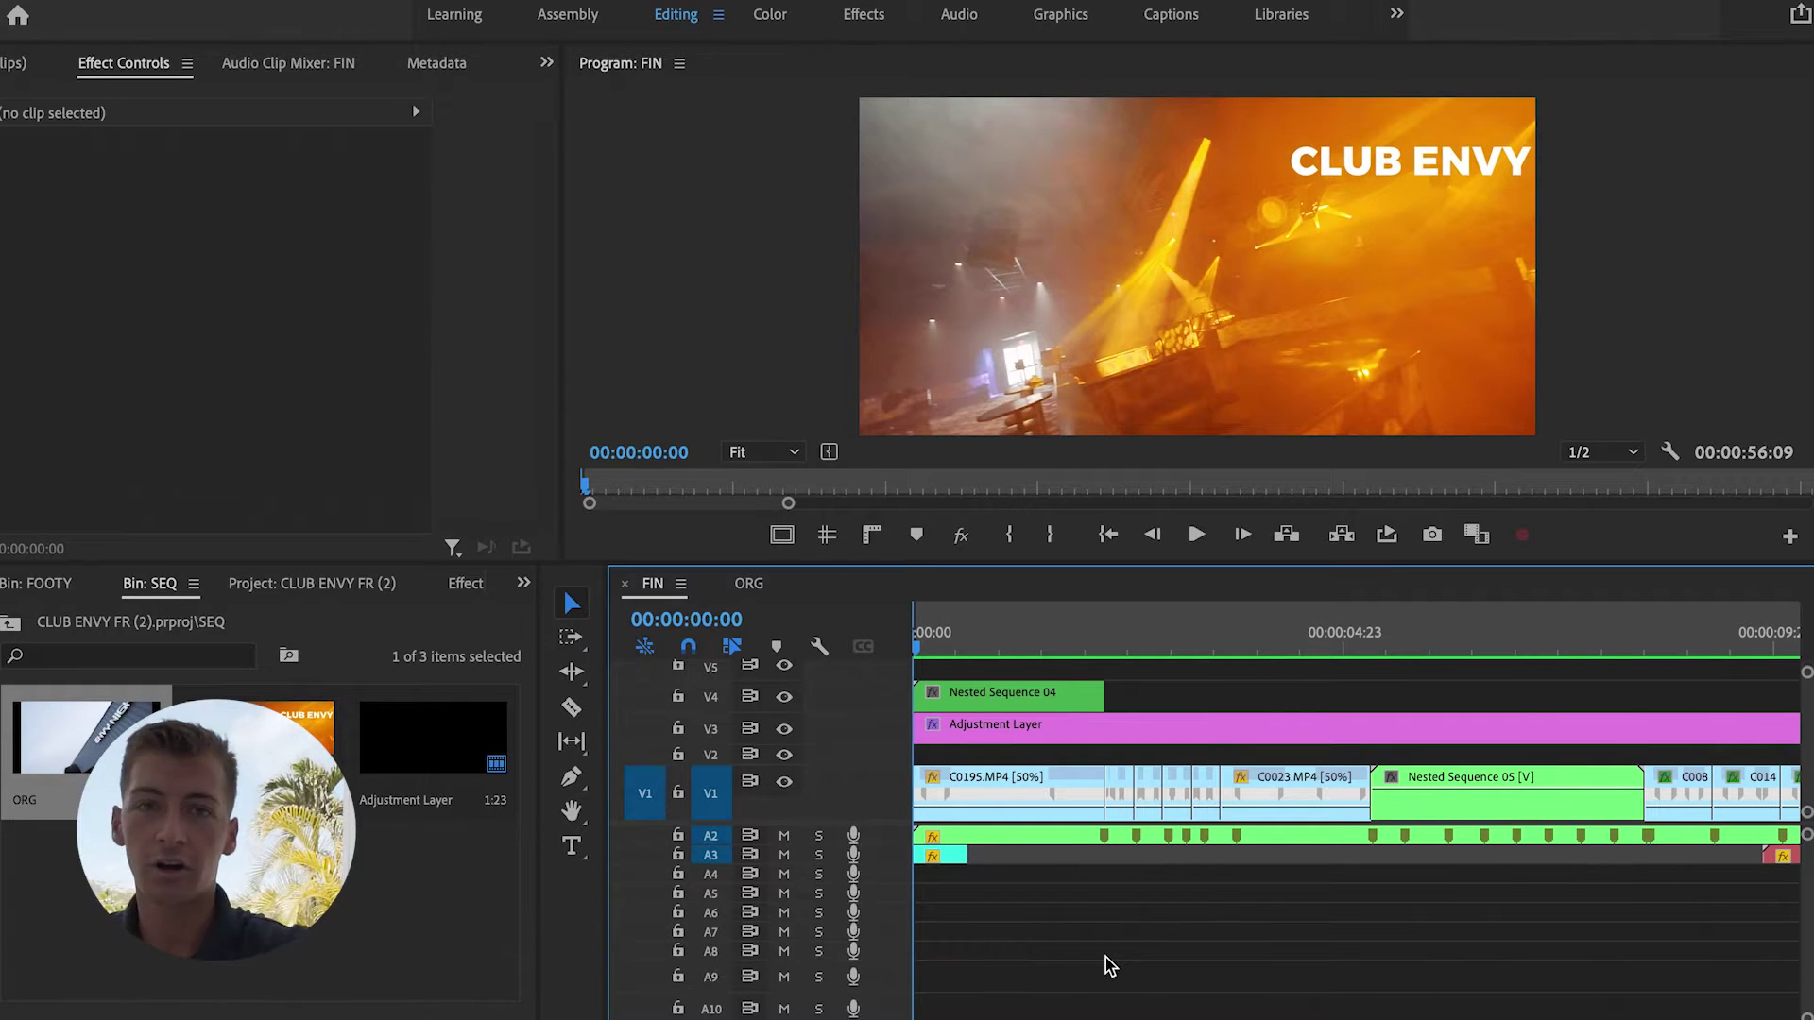
Play FIN from the start, return to the beginning of clip C0023.MP4 and replay it into Nested Sequence 05.
{"action": "key", "text": "minus"}
{"action": "key", "text": "minus"}
{"action": "key", "text": "minus"}
{"action": "key", "text": "space"}
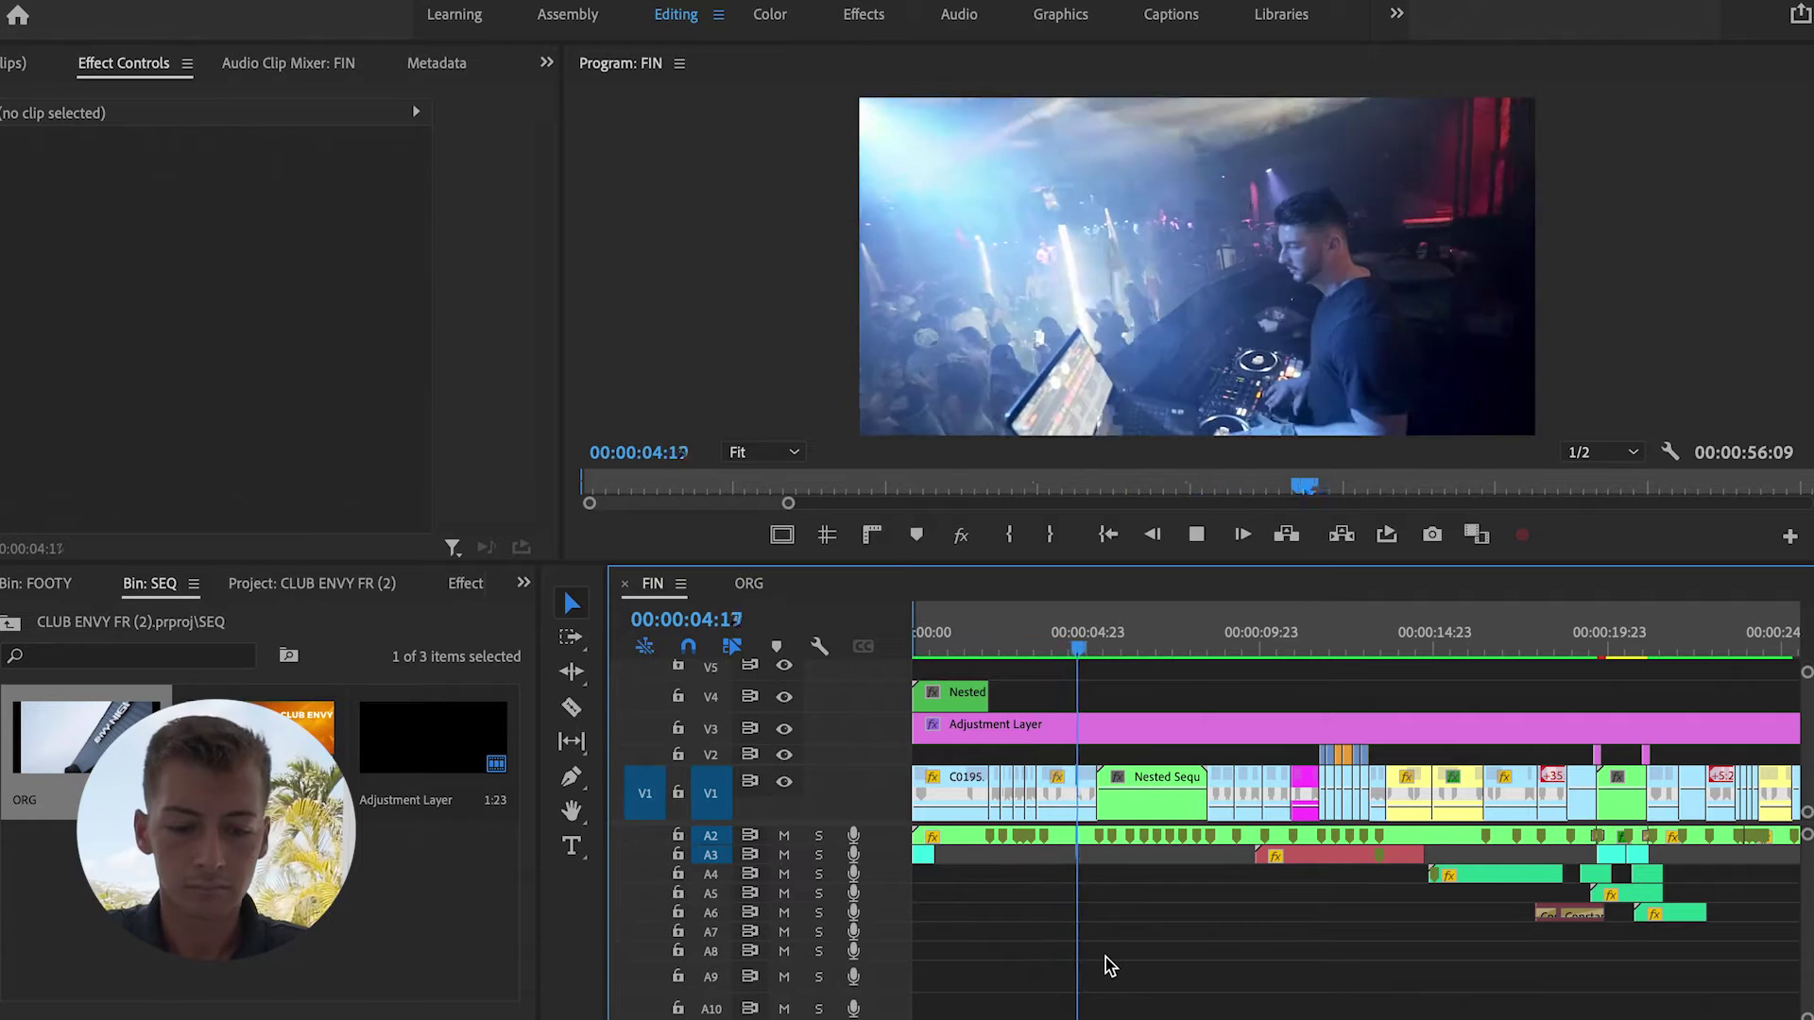
{"action": "key", "text": "Up"}
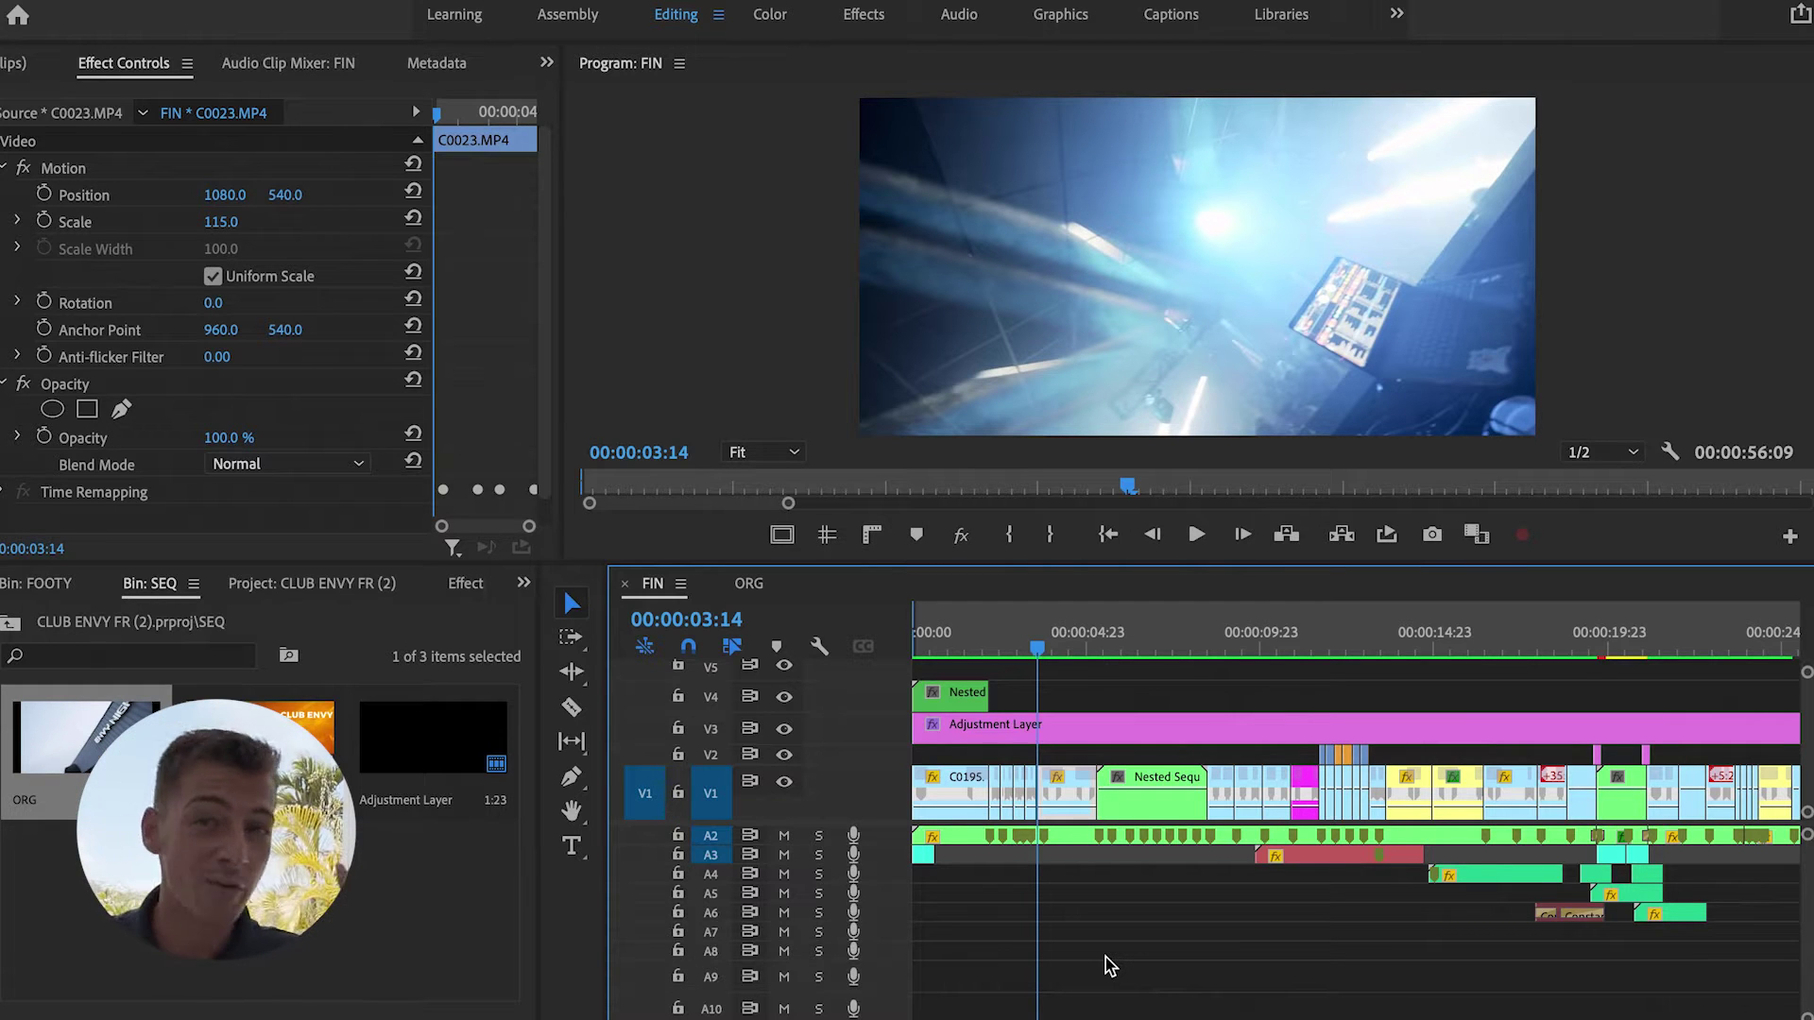
{"action": "key", "text": "space"}
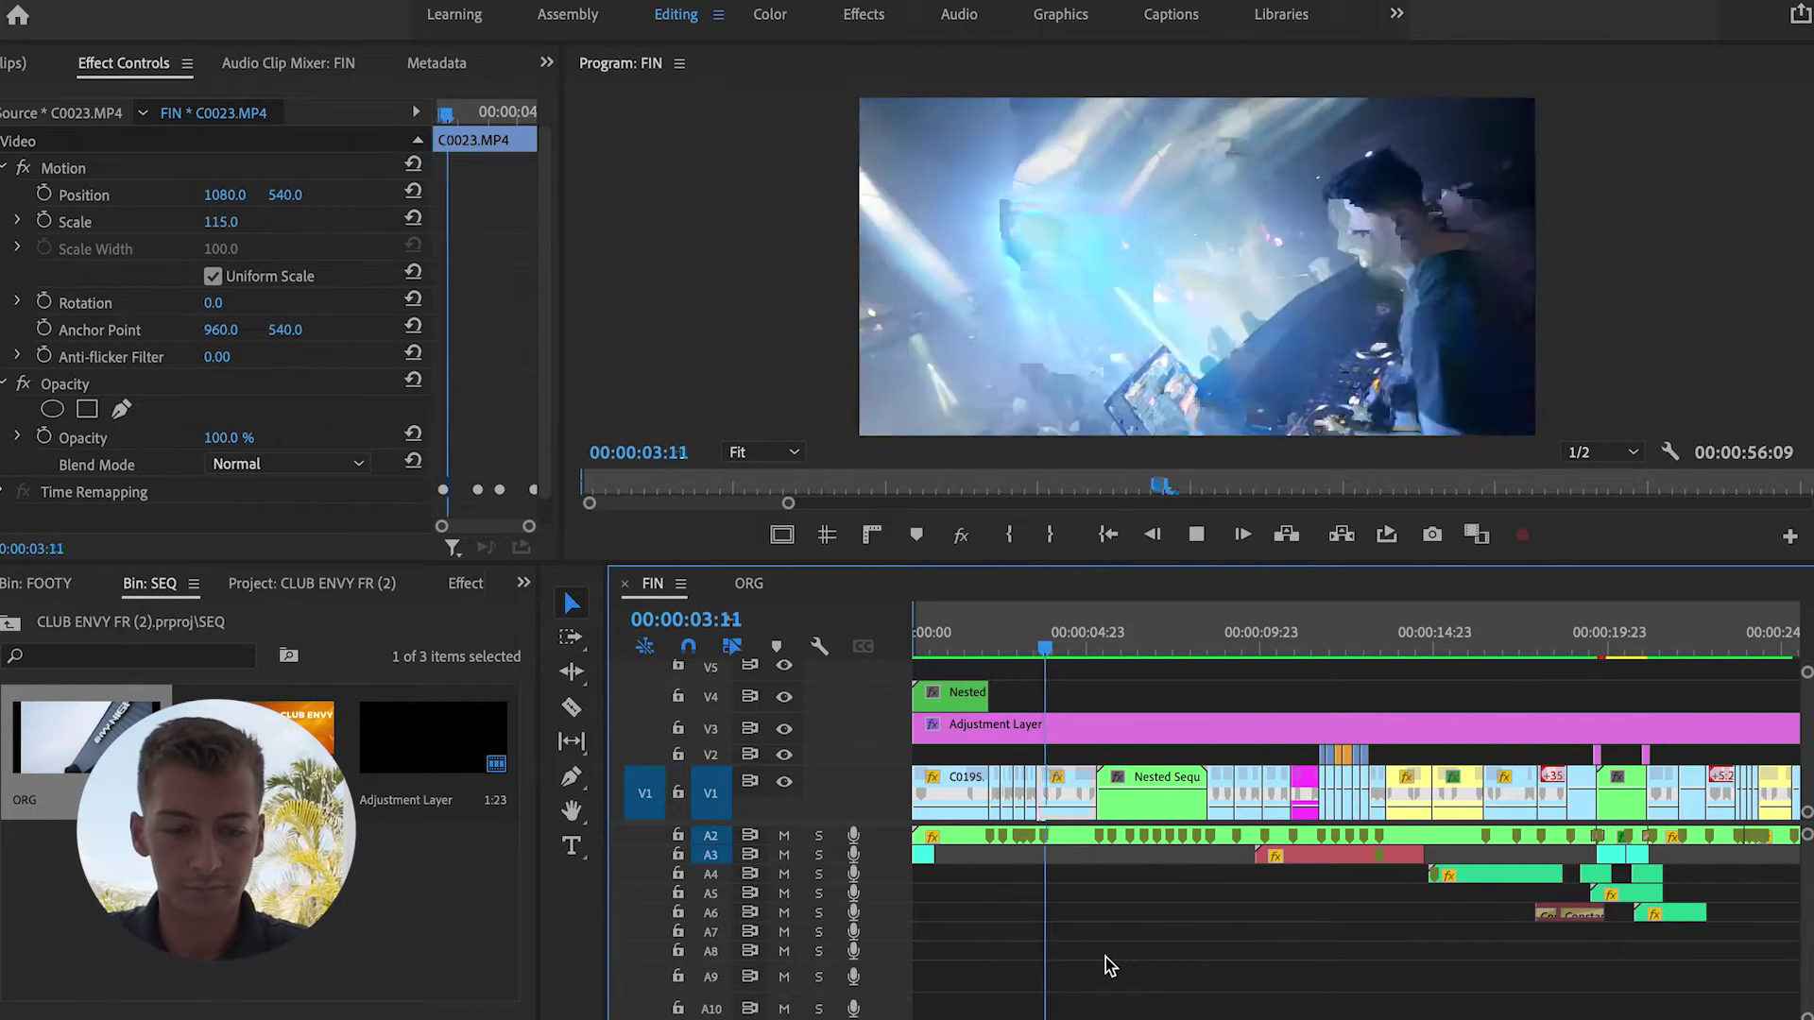
{"action": "key", "text": "space"}
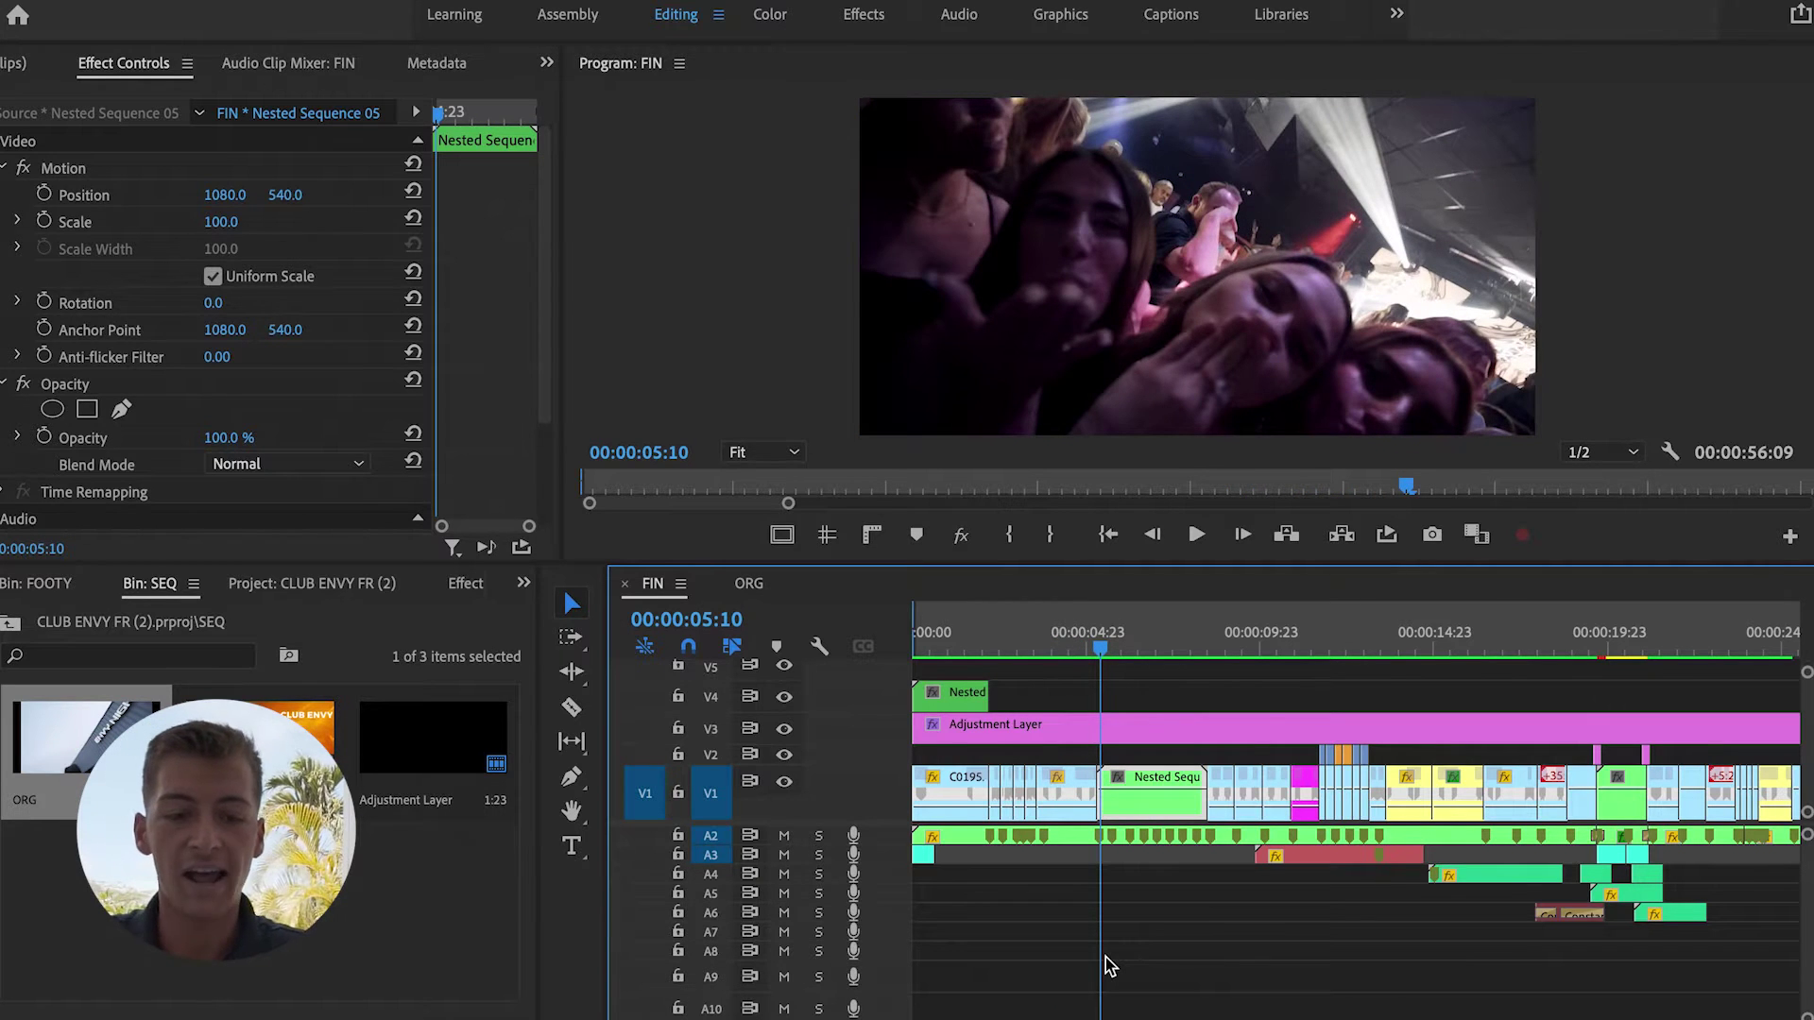
Step back to the last frames of clip C0023.MP4 at 00:00:05:01 and play through Nested Sequence 05.
{"action": "key", "text": "Left"}
{"action": "key", "text": "Left"}
{"action": "key", "text": "Left"}
{"action": "key", "text": "Left"}
{"action": "key", "text": "Left"}
{"action": "key", "text": "Left"}
{"action": "key", "text": "Left"}
{"action": "key", "text": "Left"}
{"action": "key", "text": "Left"}
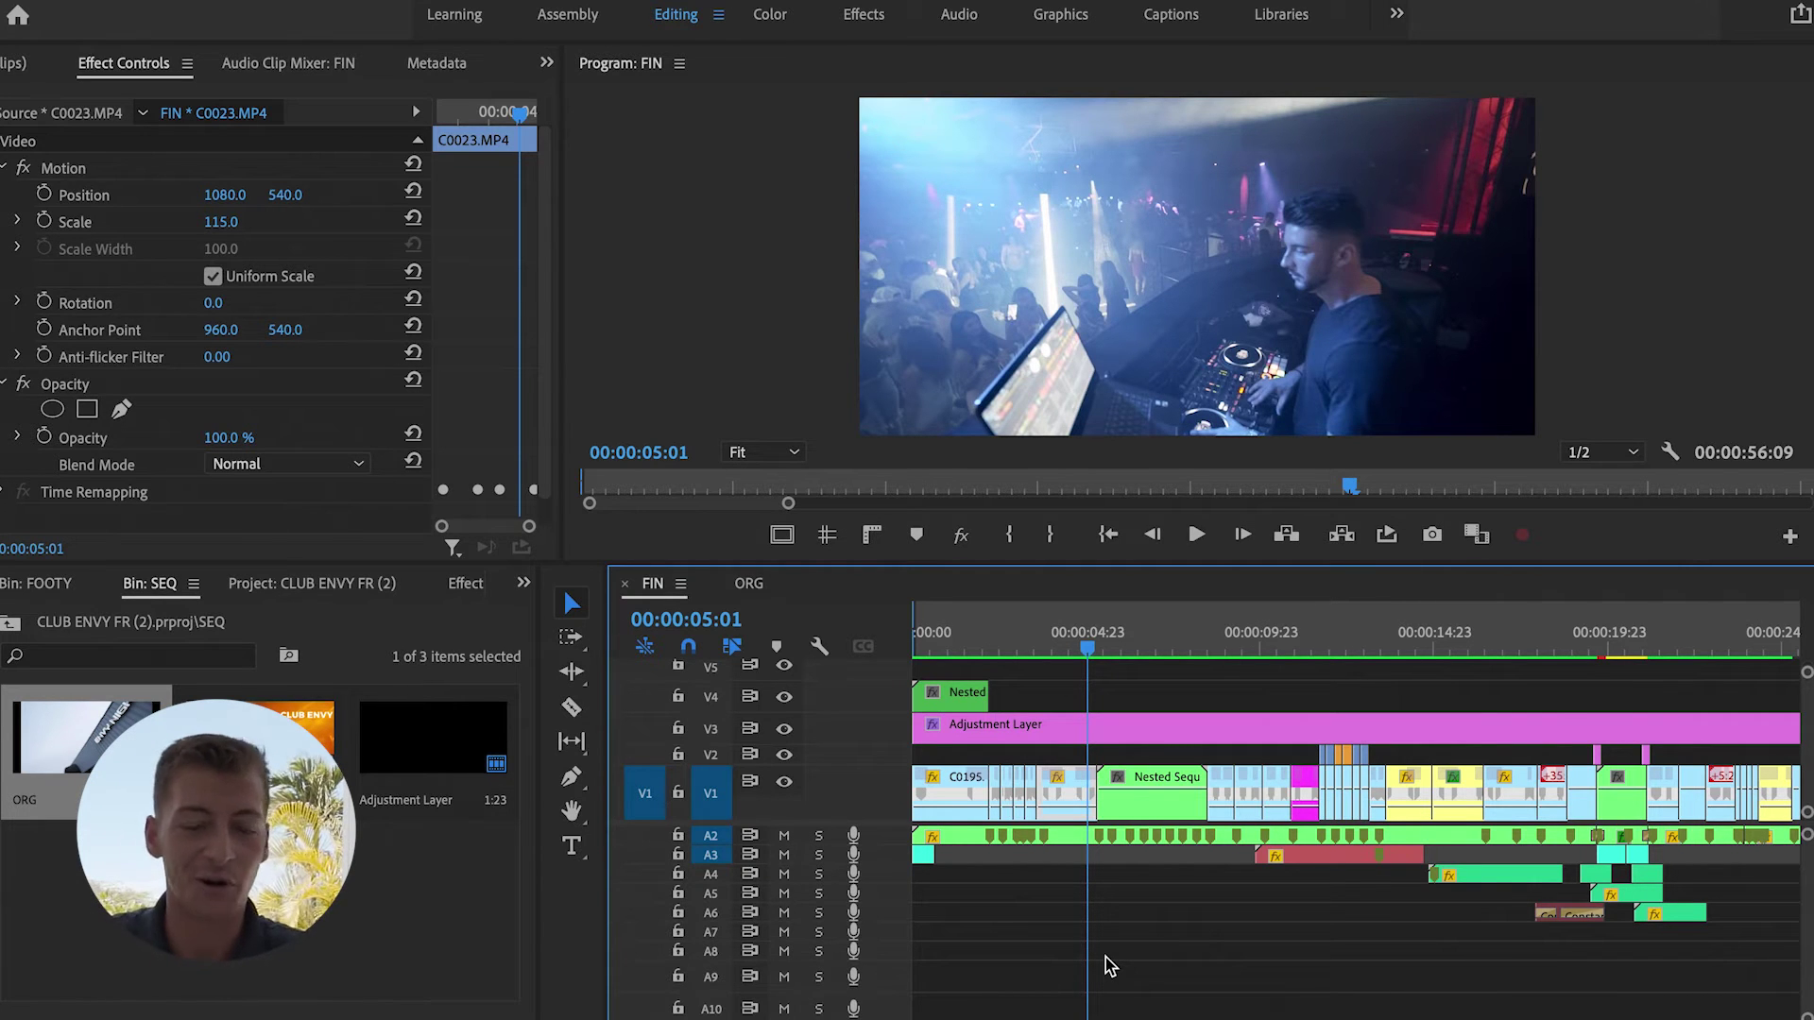
{"action": "key", "text": "space"}
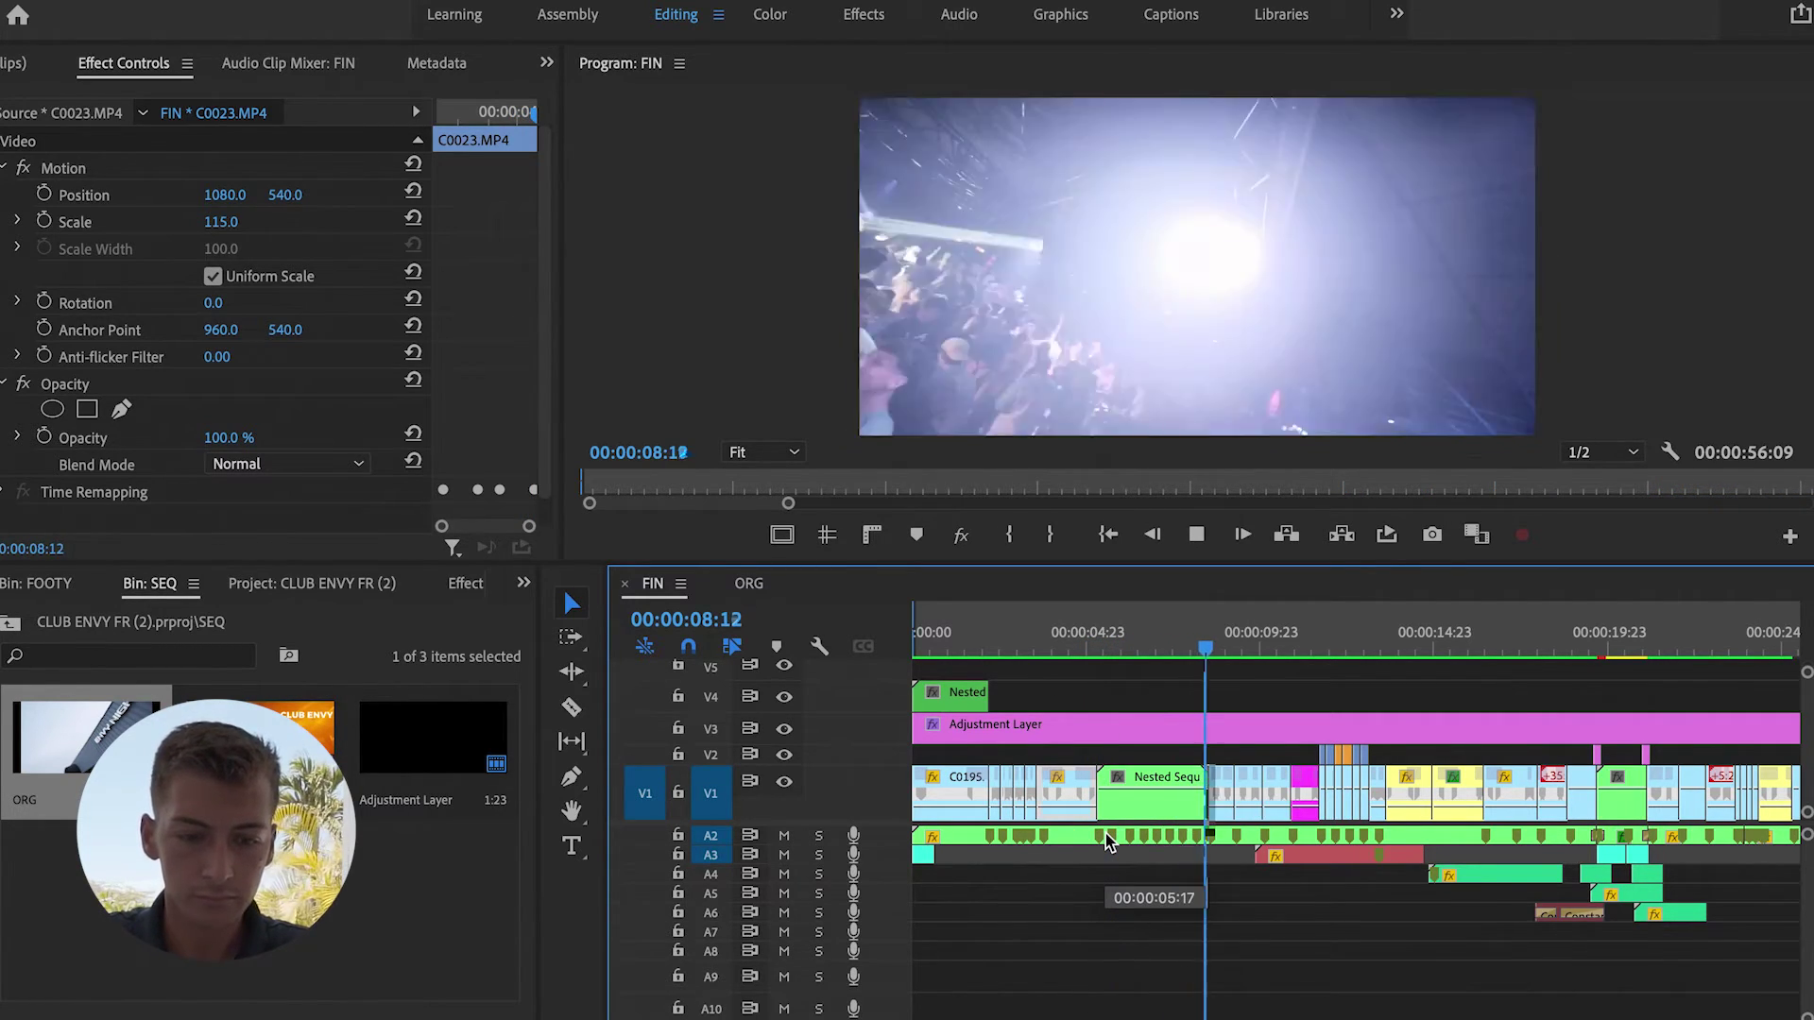
{"action": "key", "text": "space"}
Step frame by frame through Nested Sequence 05 from 00:00:05:08 to 00:00:07:13 to examine where the subjects sit in each shot.
{"action": "left_click", "coordinate": [1091, 650]}
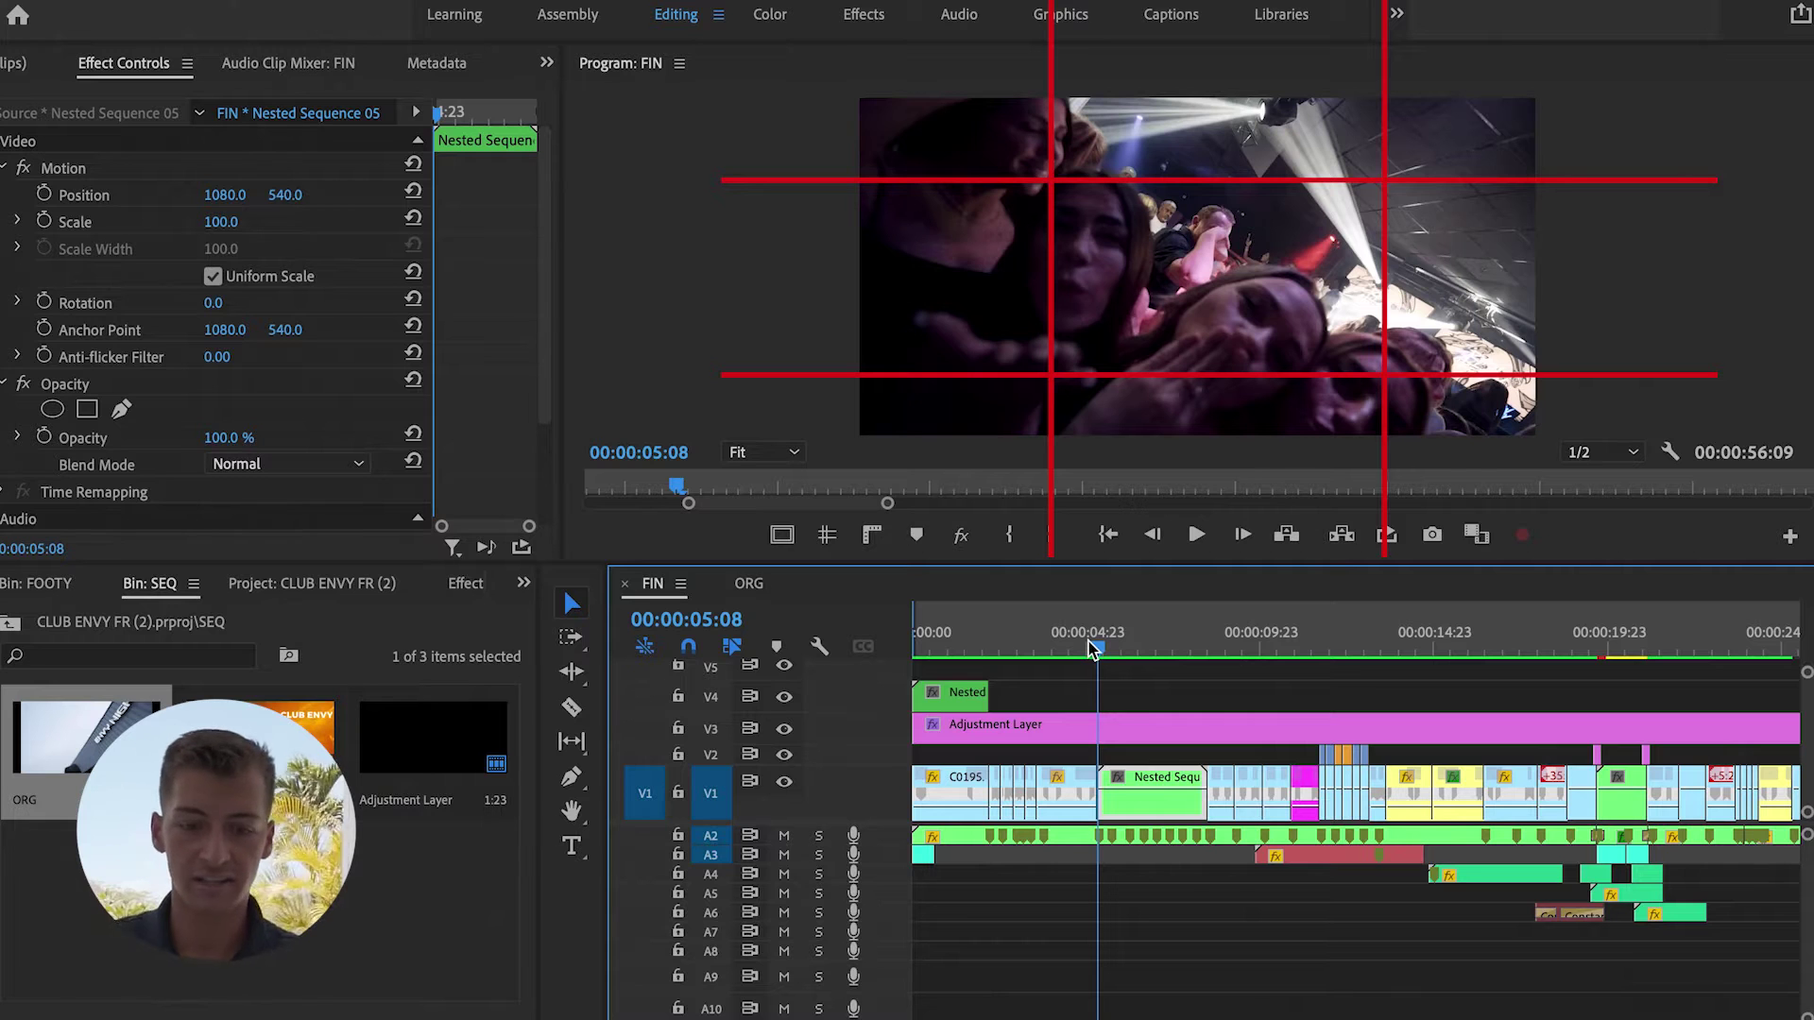
{"action": "key", "text": "Right"}
{"action": "key", "text": "Right"}
{"action": "key", "text": "Right"}
{"action": "key", "text": "Right"}
{"action": "key", "text": "Right"}
{"action": "key", "text": "Right"}
{"action": "key", "text": "Right"}
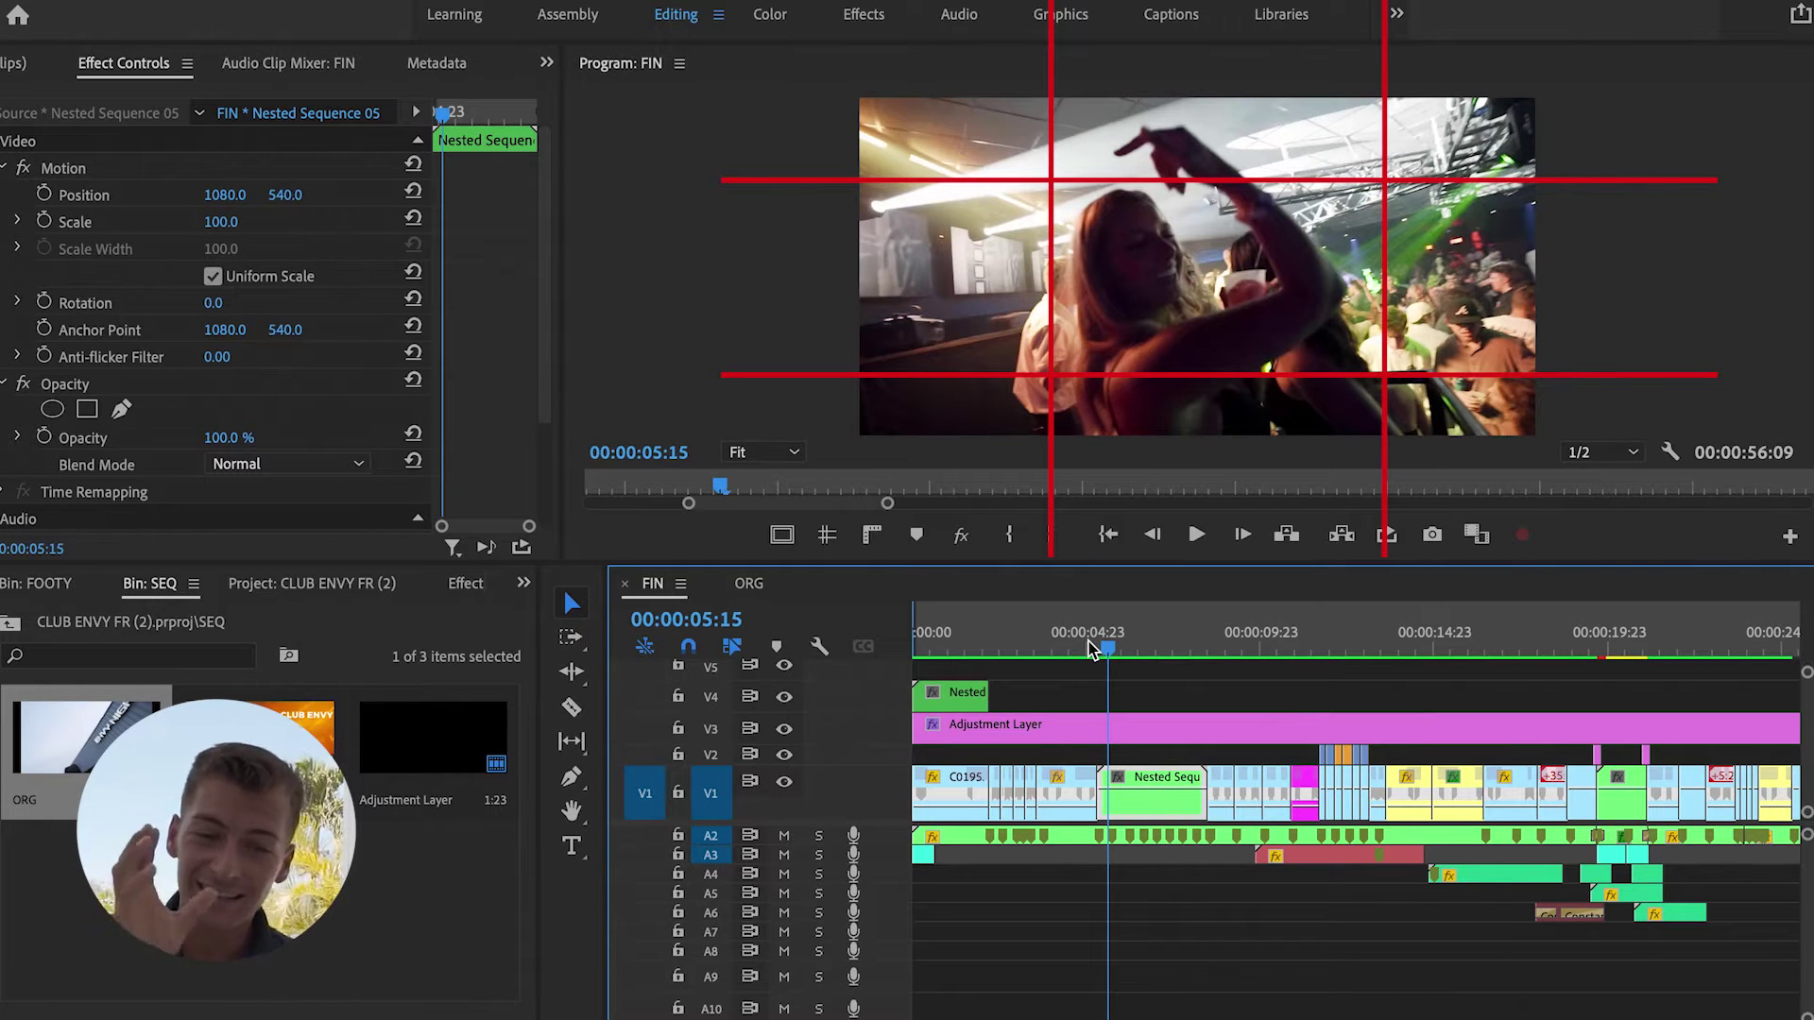
{"action": "key", "text": "Right"}
{"action": "key", "text": "Right"}
{"action": "key", "text": "Right"}
{"action": "key", "text": "Right"}
{"action": "key", "text": "Right"}
{"action": "key", "text": "Right"}
{"action": "key", "text": "Right"}
{"action": "key", "text": "Right"}
{"action": "key", "text": "Right"}
{"action": "key", "text": "Right"}
{"action": "key", "text": "Right"}
{"action": "key", "text": "Right"}
{"action": "key", "text": "Right"}
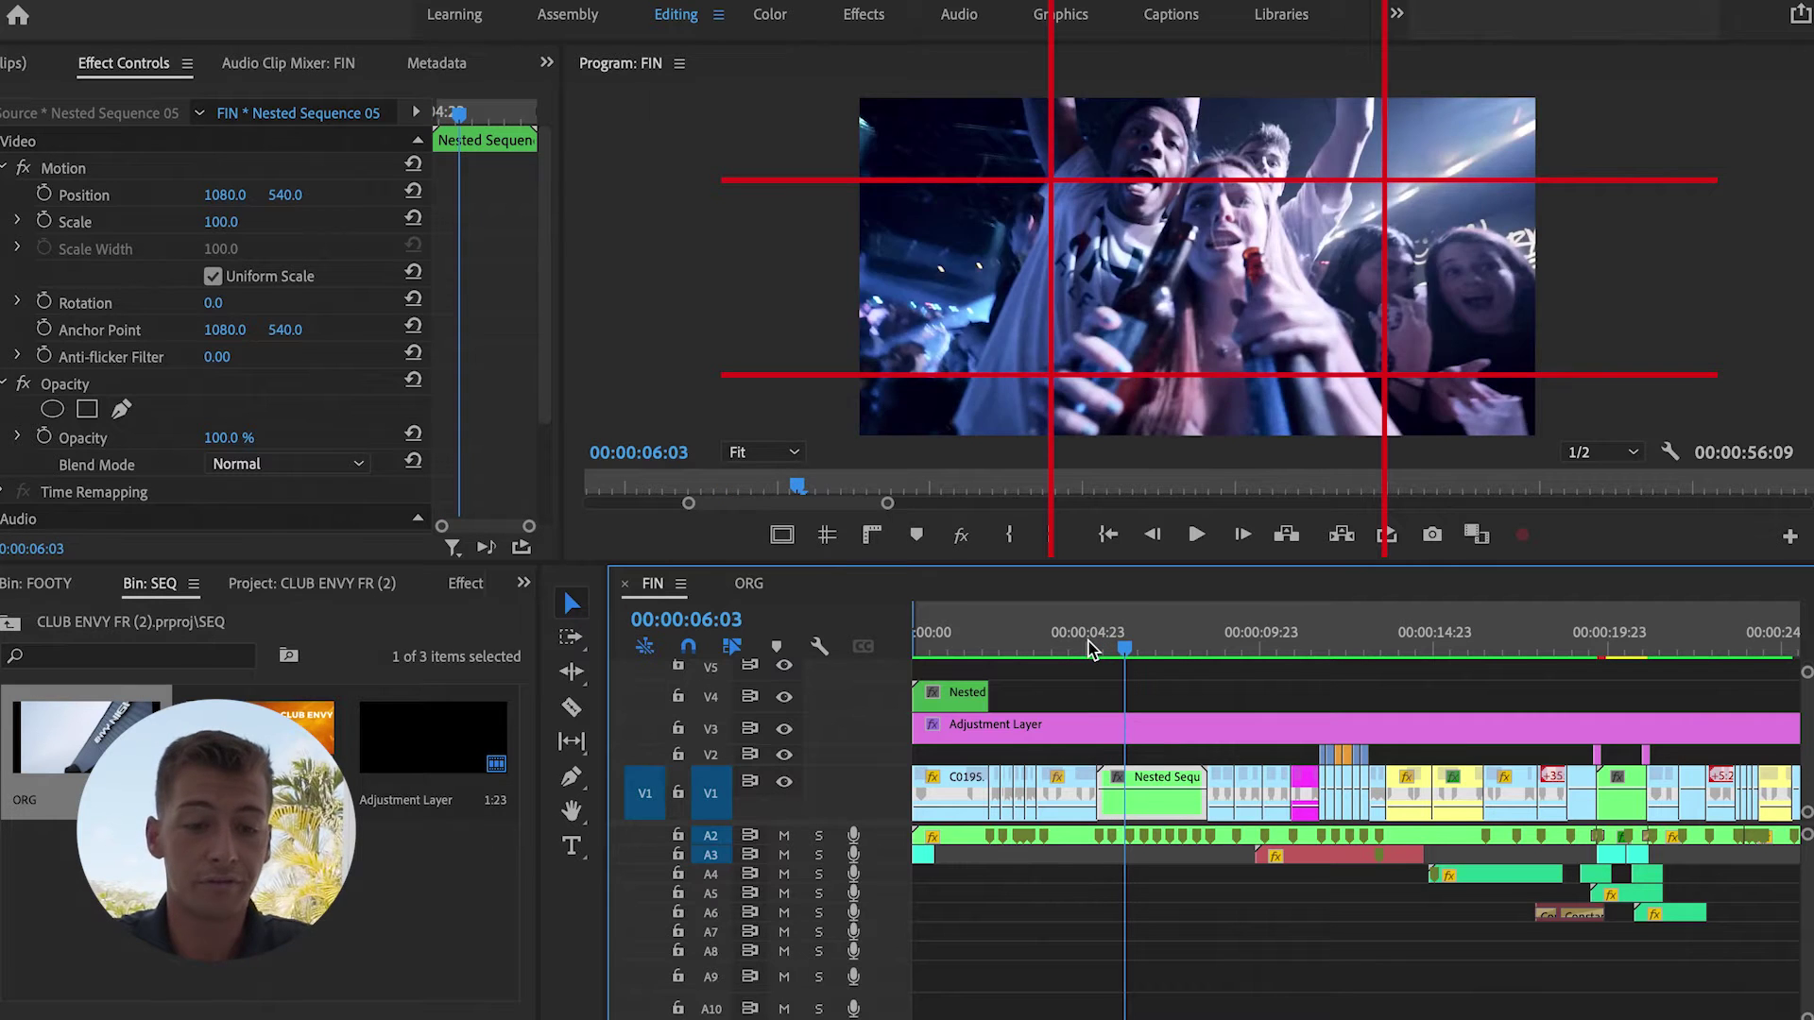
{"action": "key", "text": "Right"}
{"action": "key", "text": "Right"}
{"action": "key", "text": "Right"}
{"action": "key", "text": "Right"}
{"action": "key", "text": "Right"}
{"action": "key", "text": "Right"}
{"action": "key", "text": "Right"}
{"action": "key", "text": "Right"}
{"action": "key", "text": "Right"}
{"action": "key", "text": "Right"}
{"action": "key", "text": "Right"}
{"action": "key", "text": "Right"}
{"action": "key", "text": "Right"}
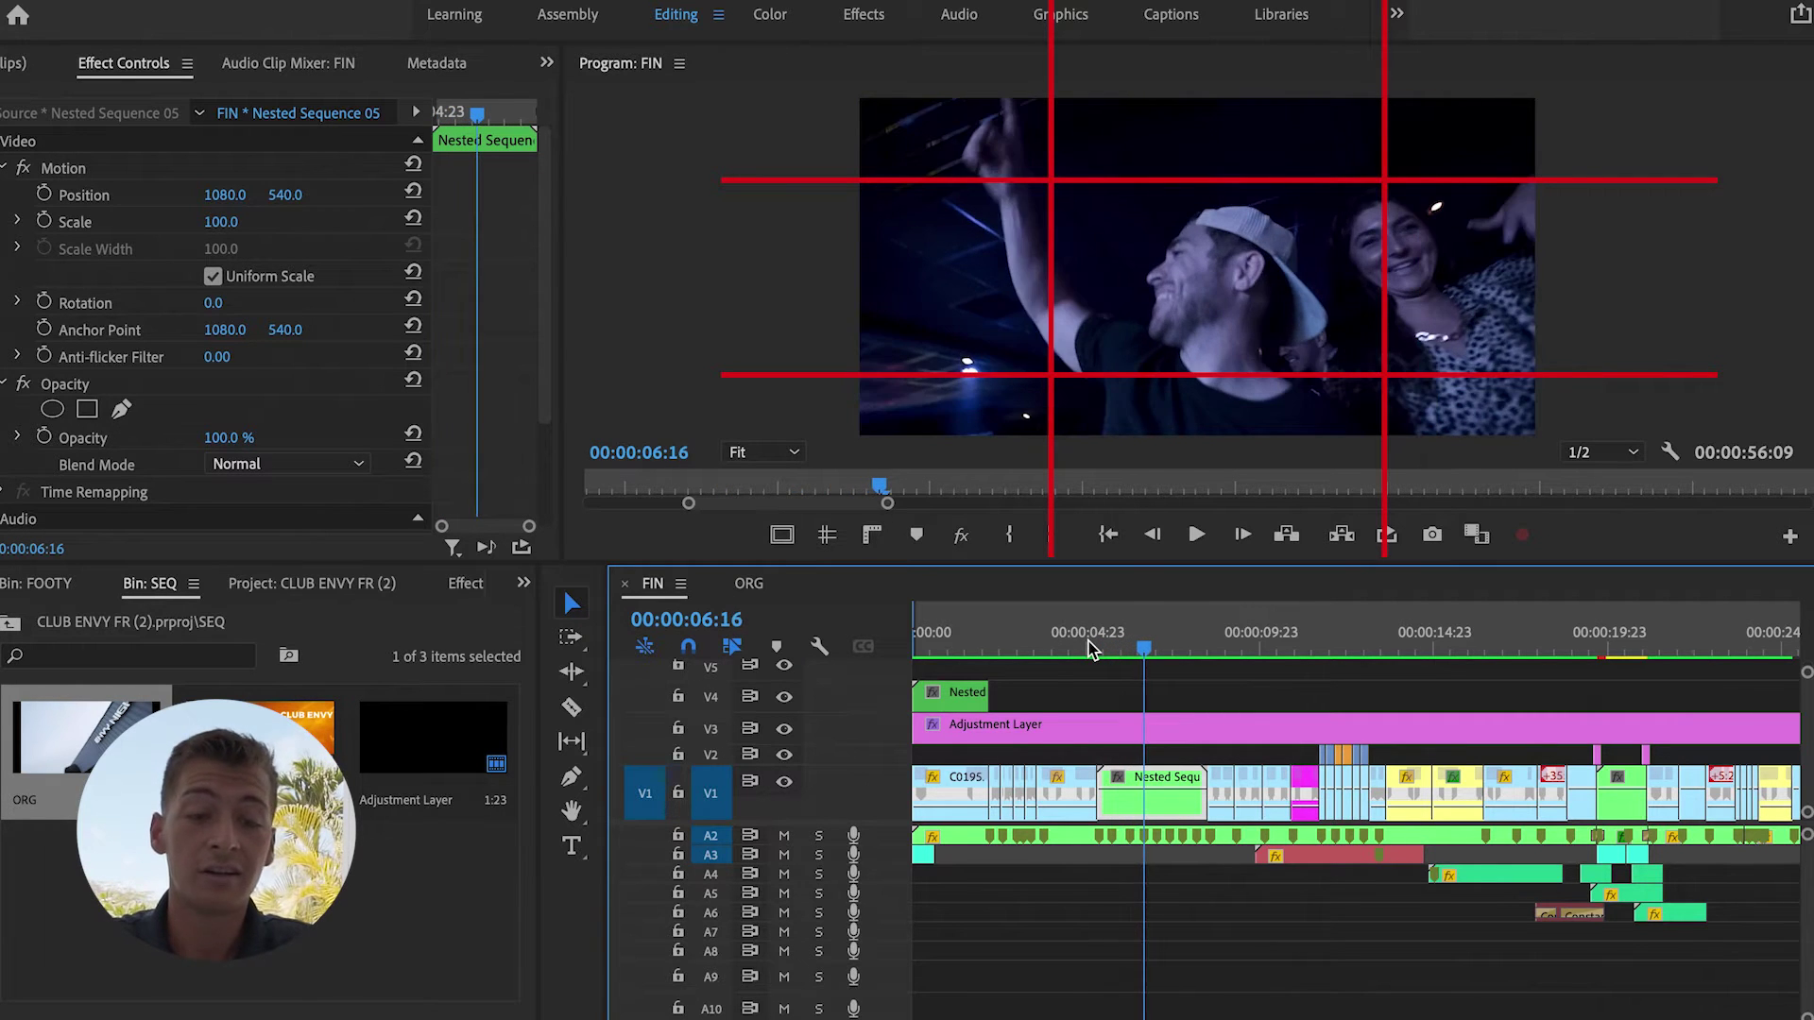
{"action": "key", "text": "Right"}
{"action": "key", "text": "Right"}
{"action": "key", "text": "Right"}
{"action": "key", "text": "Right"}
{"action": "key", "text": "Right"}
{"action": "key", "text": "Right"}
{"action": "key", "text": "Right"}
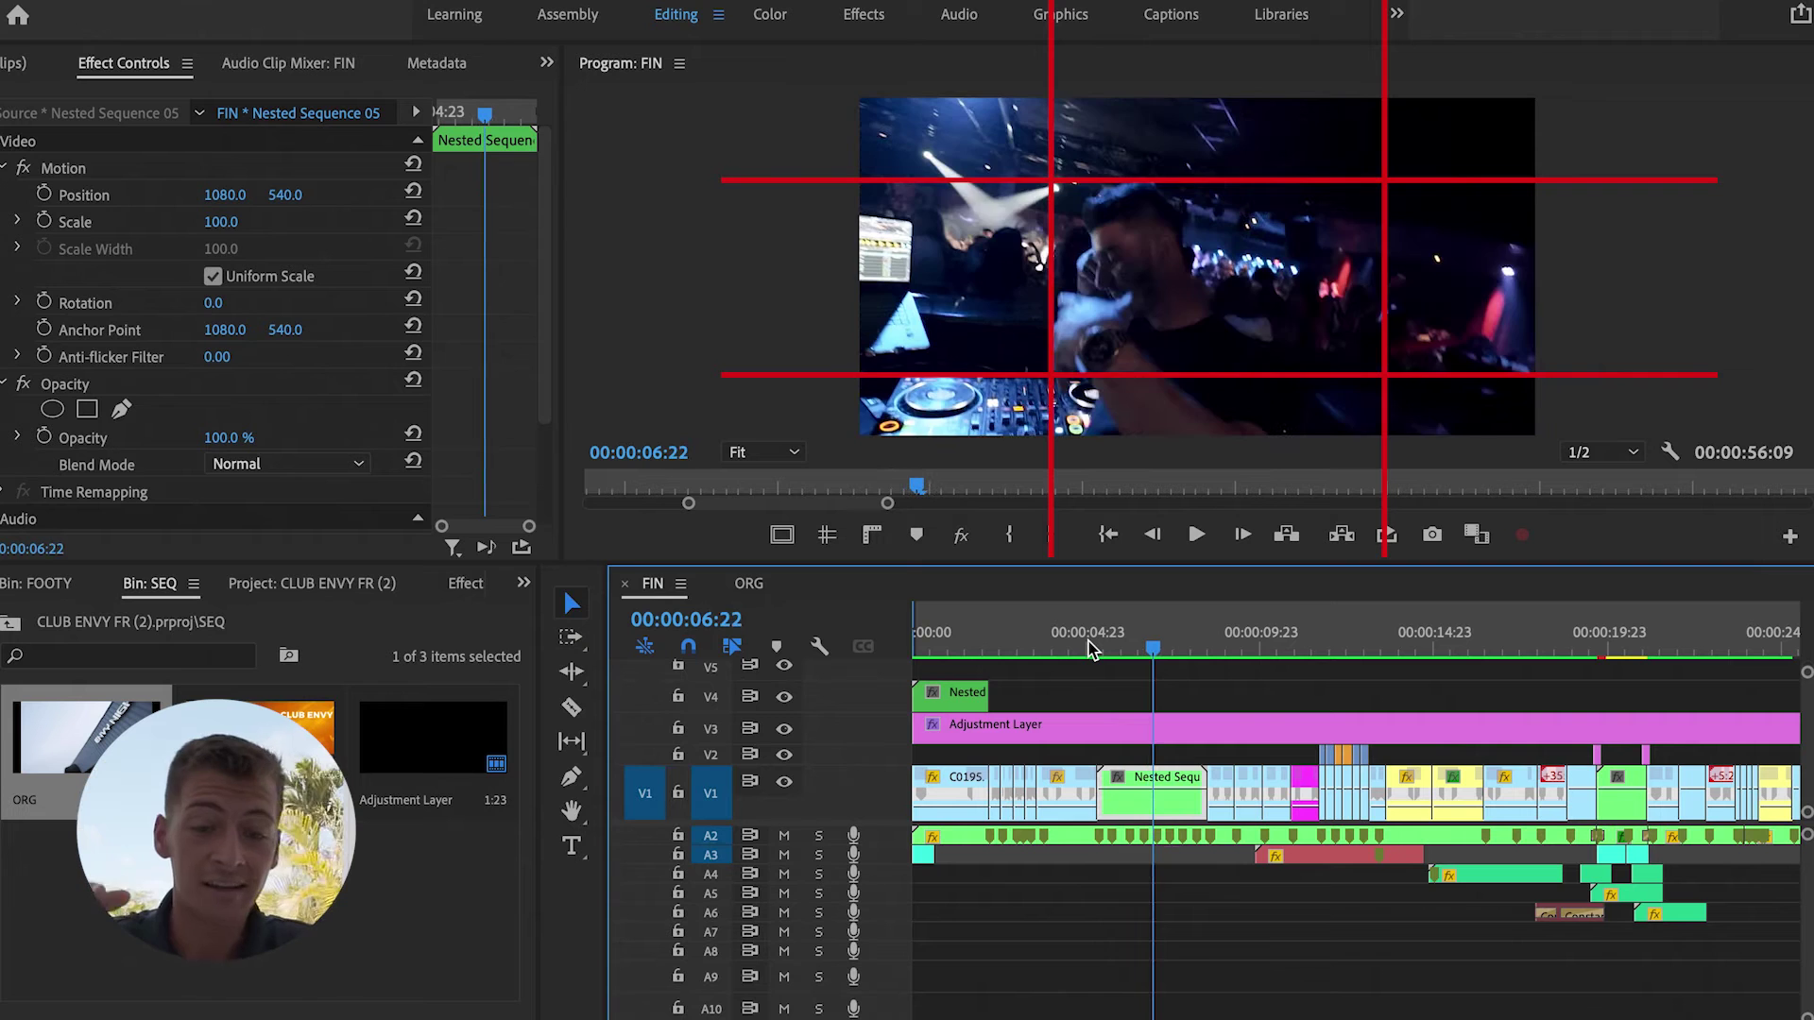
{"action": "key", "text": "Right"}
{"action": "key", "text": "Right"}
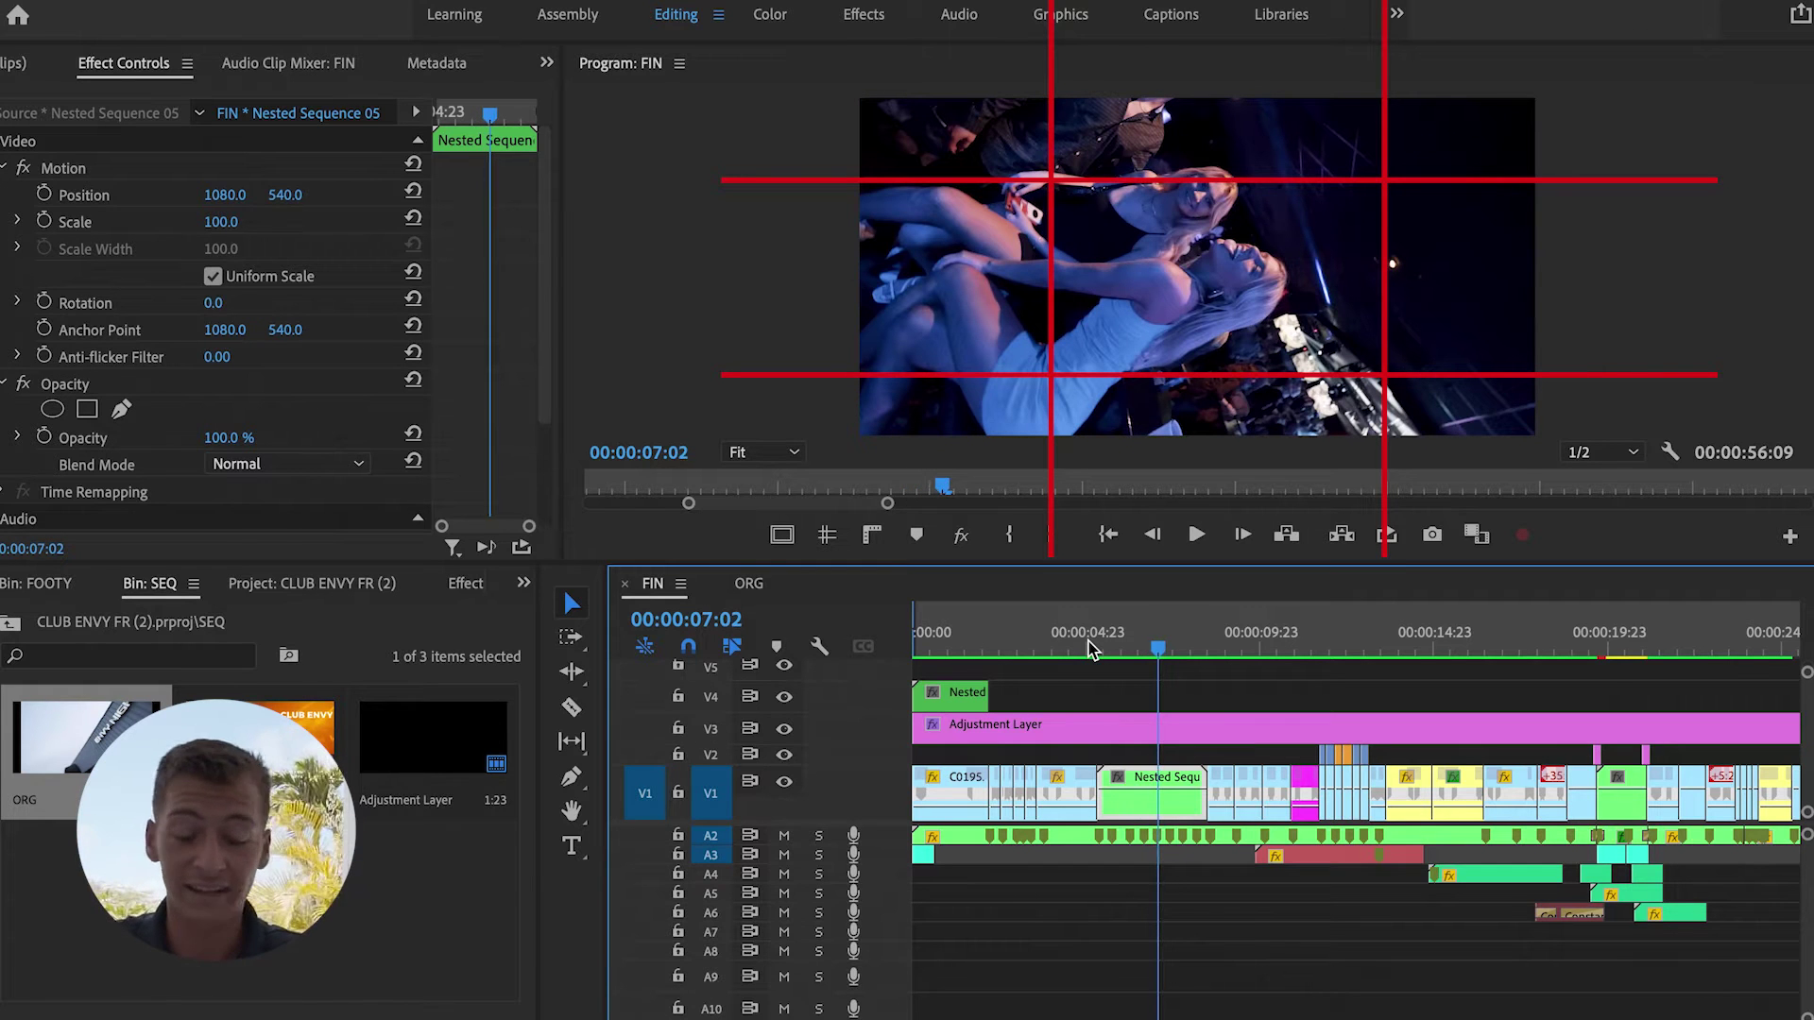
{"action": "key", "text": "Right"}
{"action": "key", "text": "Right"}
{"action": "key", "text": "Right"}
{"action": "key", "text": "Right"}
{"action": "key", "text": "Right"}
{"action": "key", "text": "Right"}
{"action": "key", "text": "Right"}
{"action": "key", "text": "Right"}
{"action": "key", "text": "Right"}
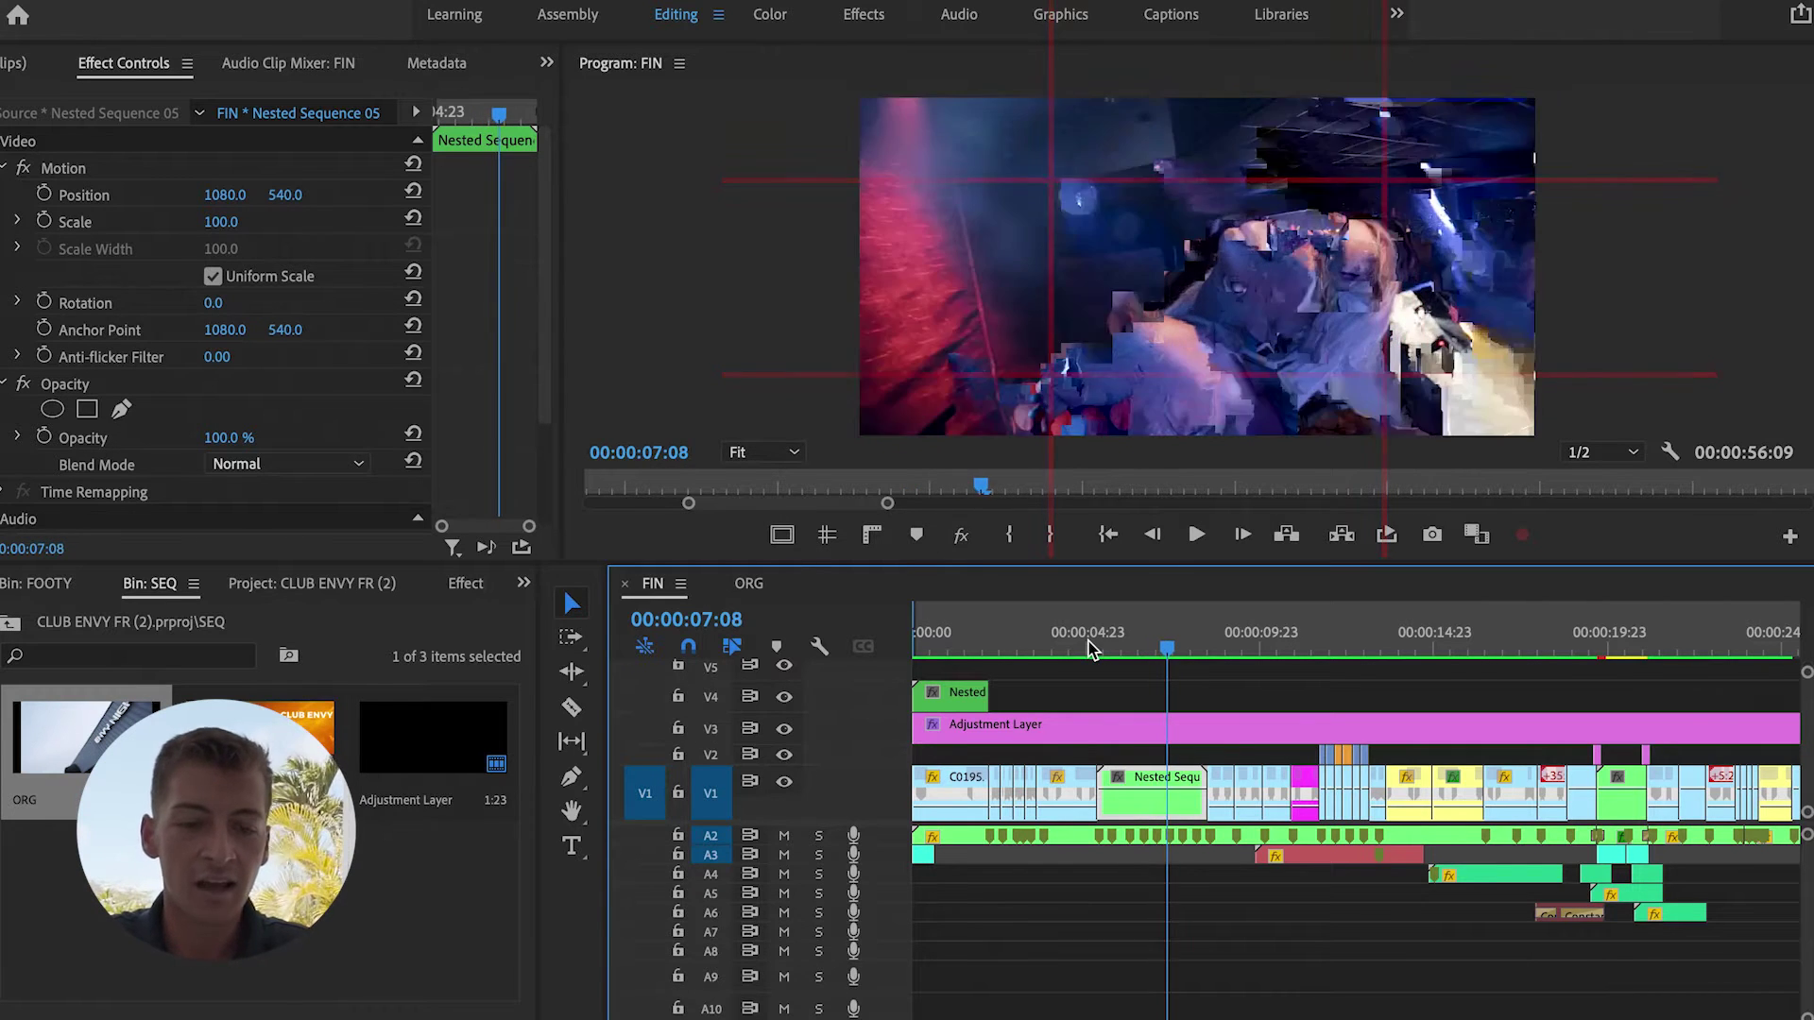
{"action": "key", "text": "Right"}
{"action": "key", "text": "Right"}
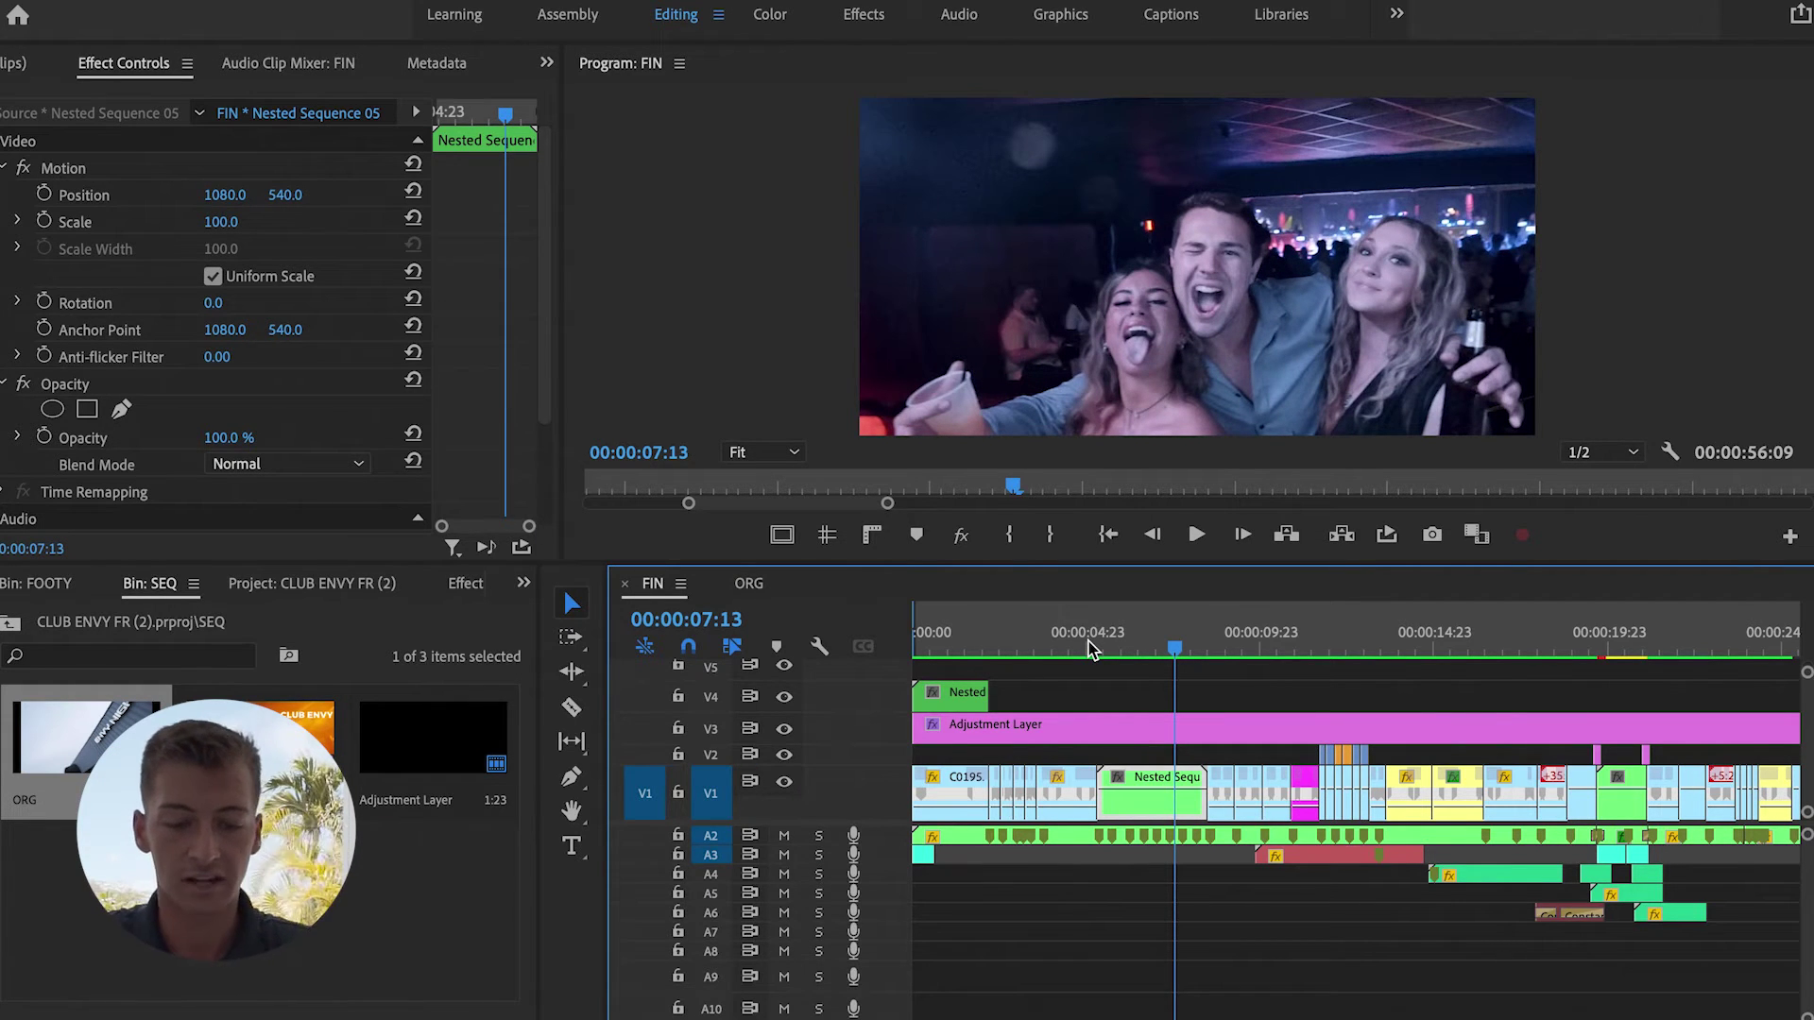
Play Nested Sequence 05 into the following clip and step back to the first frame of C0083.MP4 at 00:00:08:12.
{"action": "left_click", "coordinate": [1092, 650]}
{"action": "key", "text": "space"}
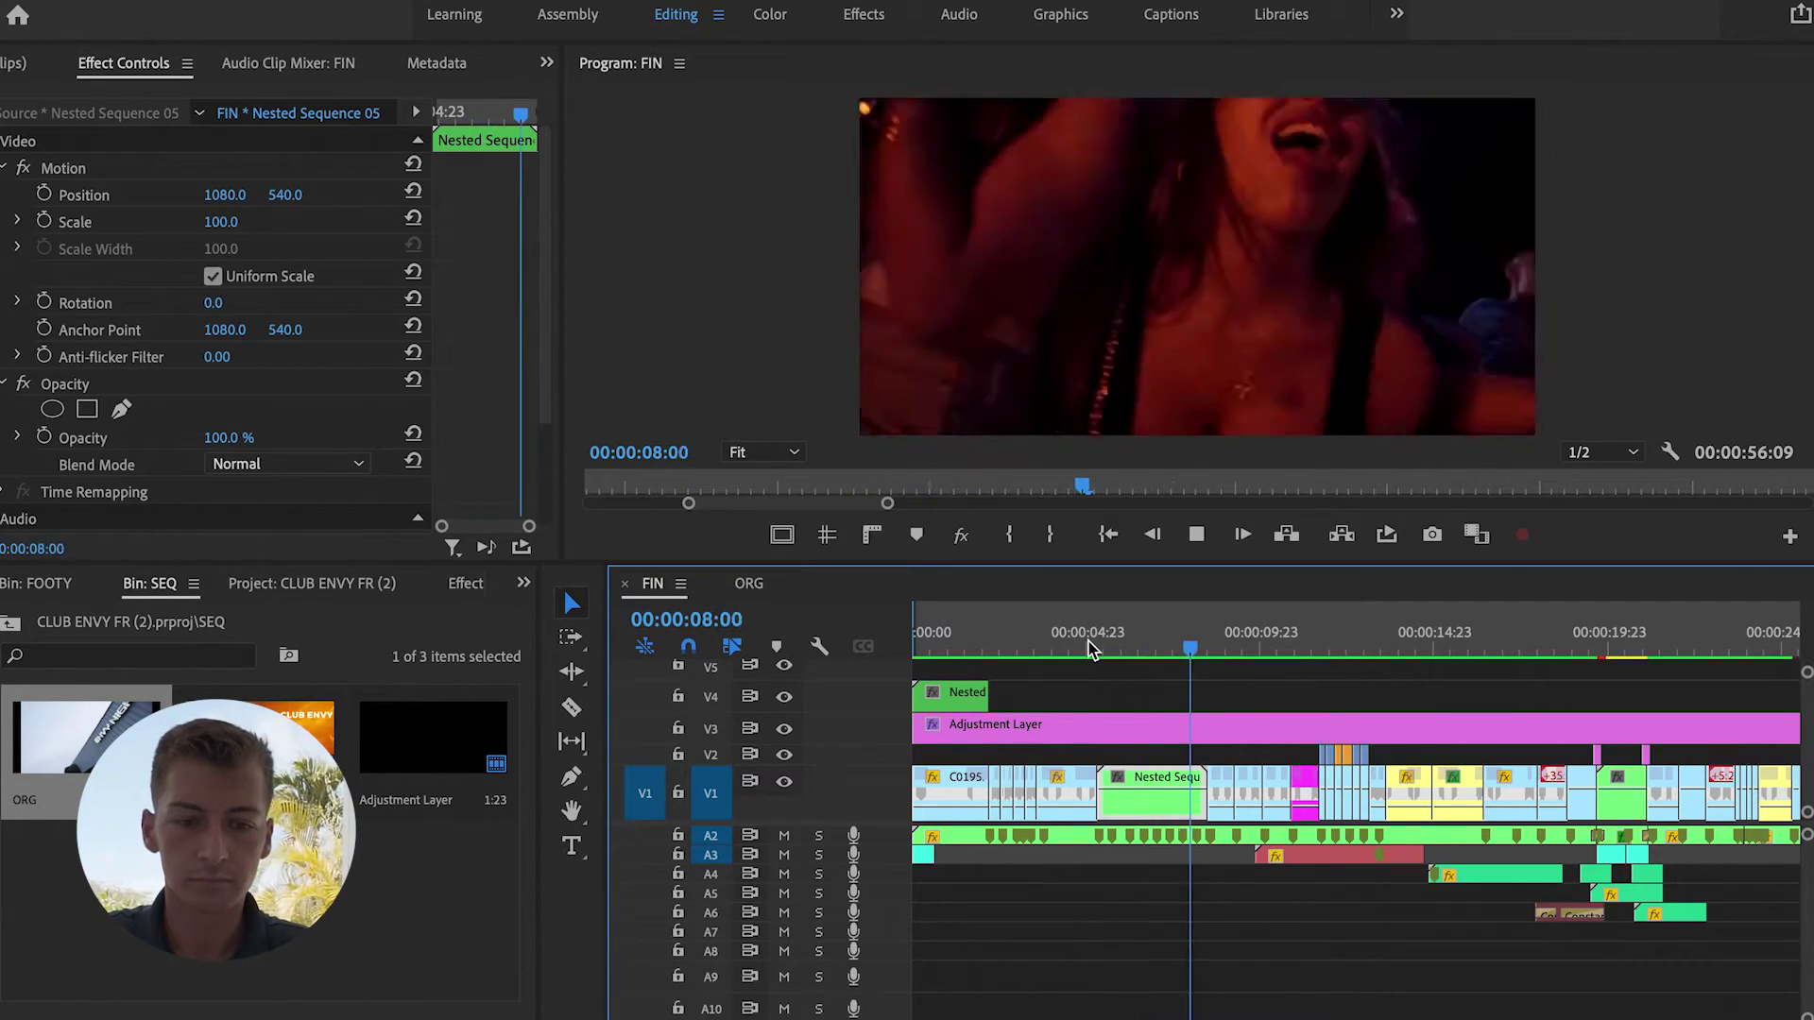
{"action": "key", "text": "space"}
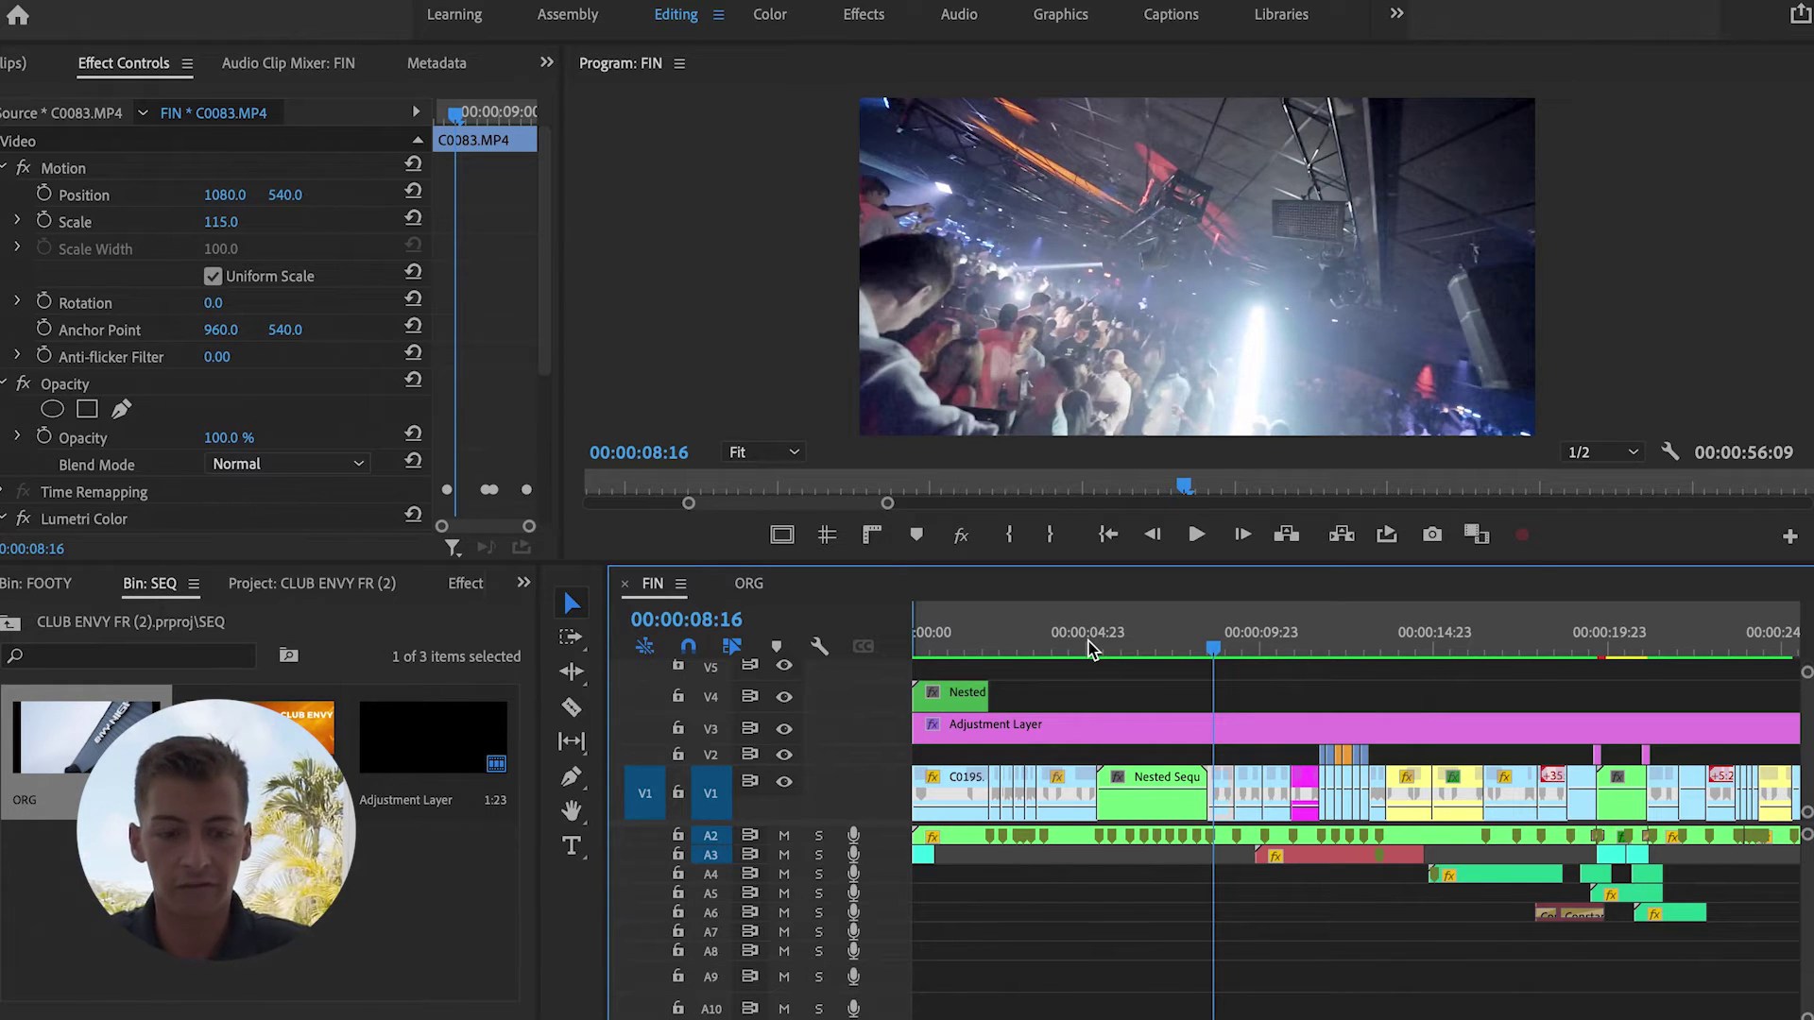
{"action": "key", "text": "Left"}
{"action": "key", "text": "Left"}
{"action": "key", "text": "Left"}
{"action": "key", "text": "Left"}
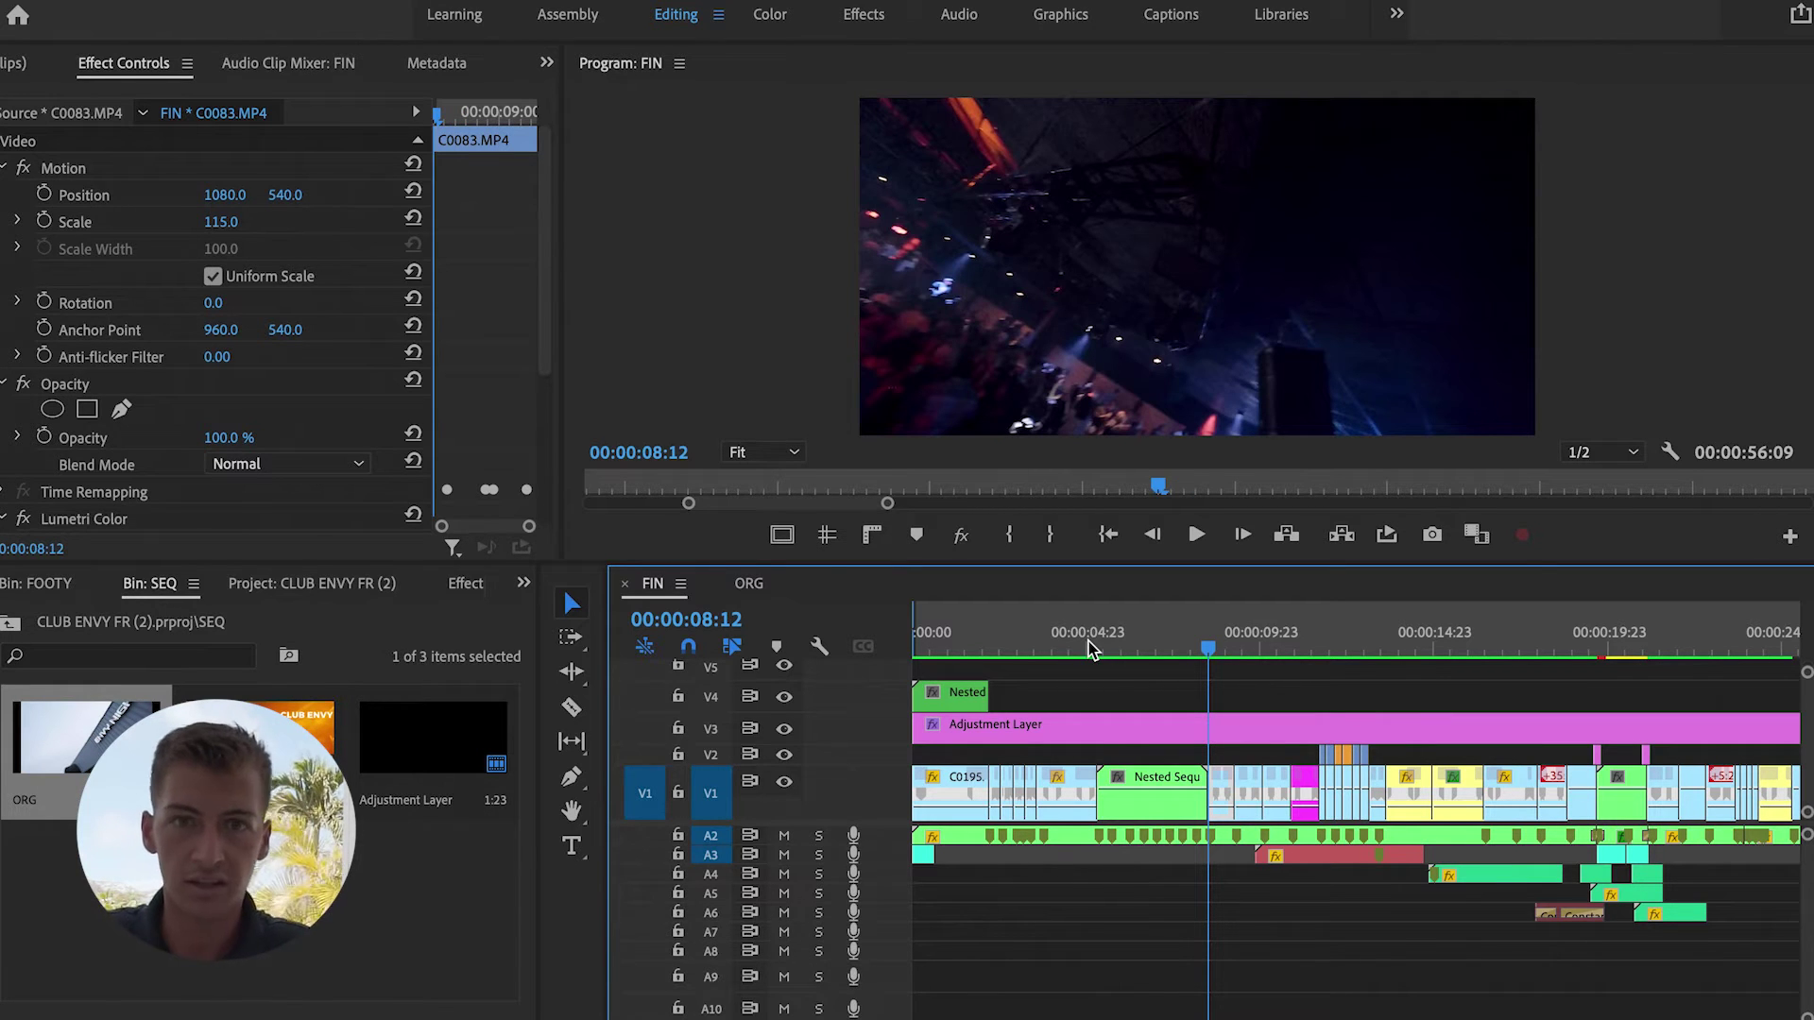
Play from C0083.MP4 to the split-screen section and step back to its first frame at 00:00:11:17.
{"action": "key", "text": "space"}
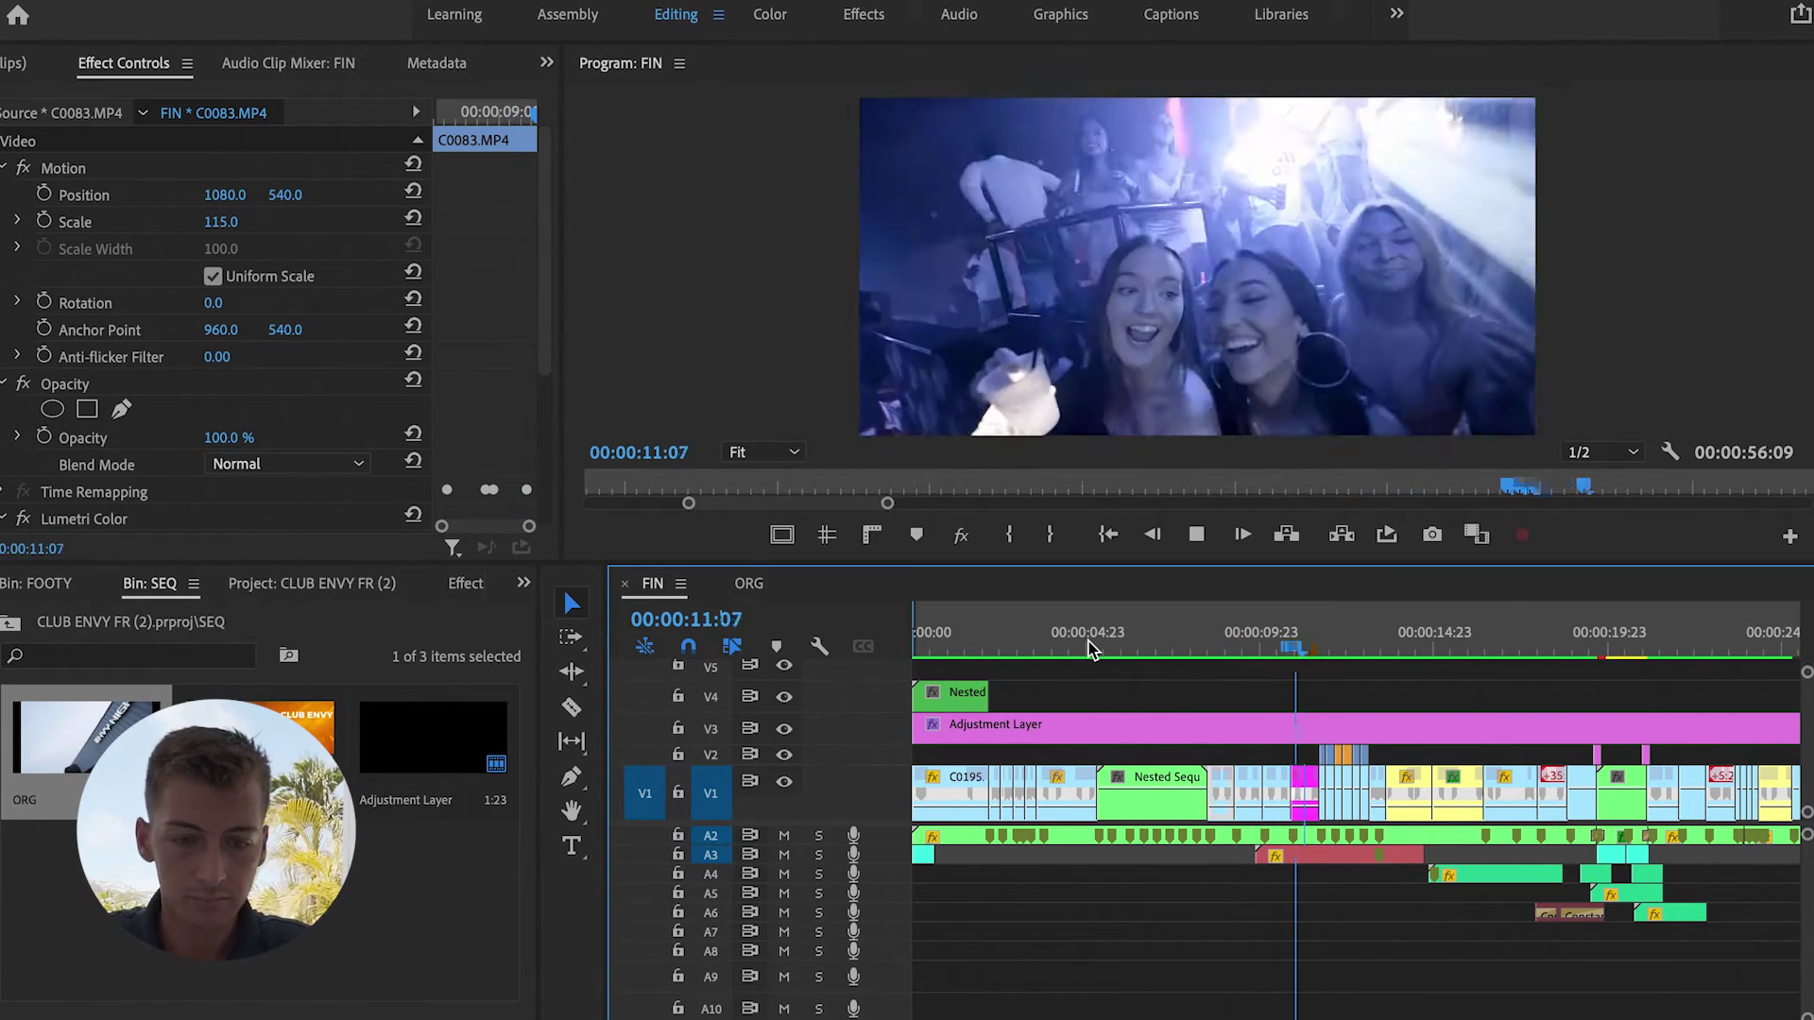
{"action": "key", "text": "space"}
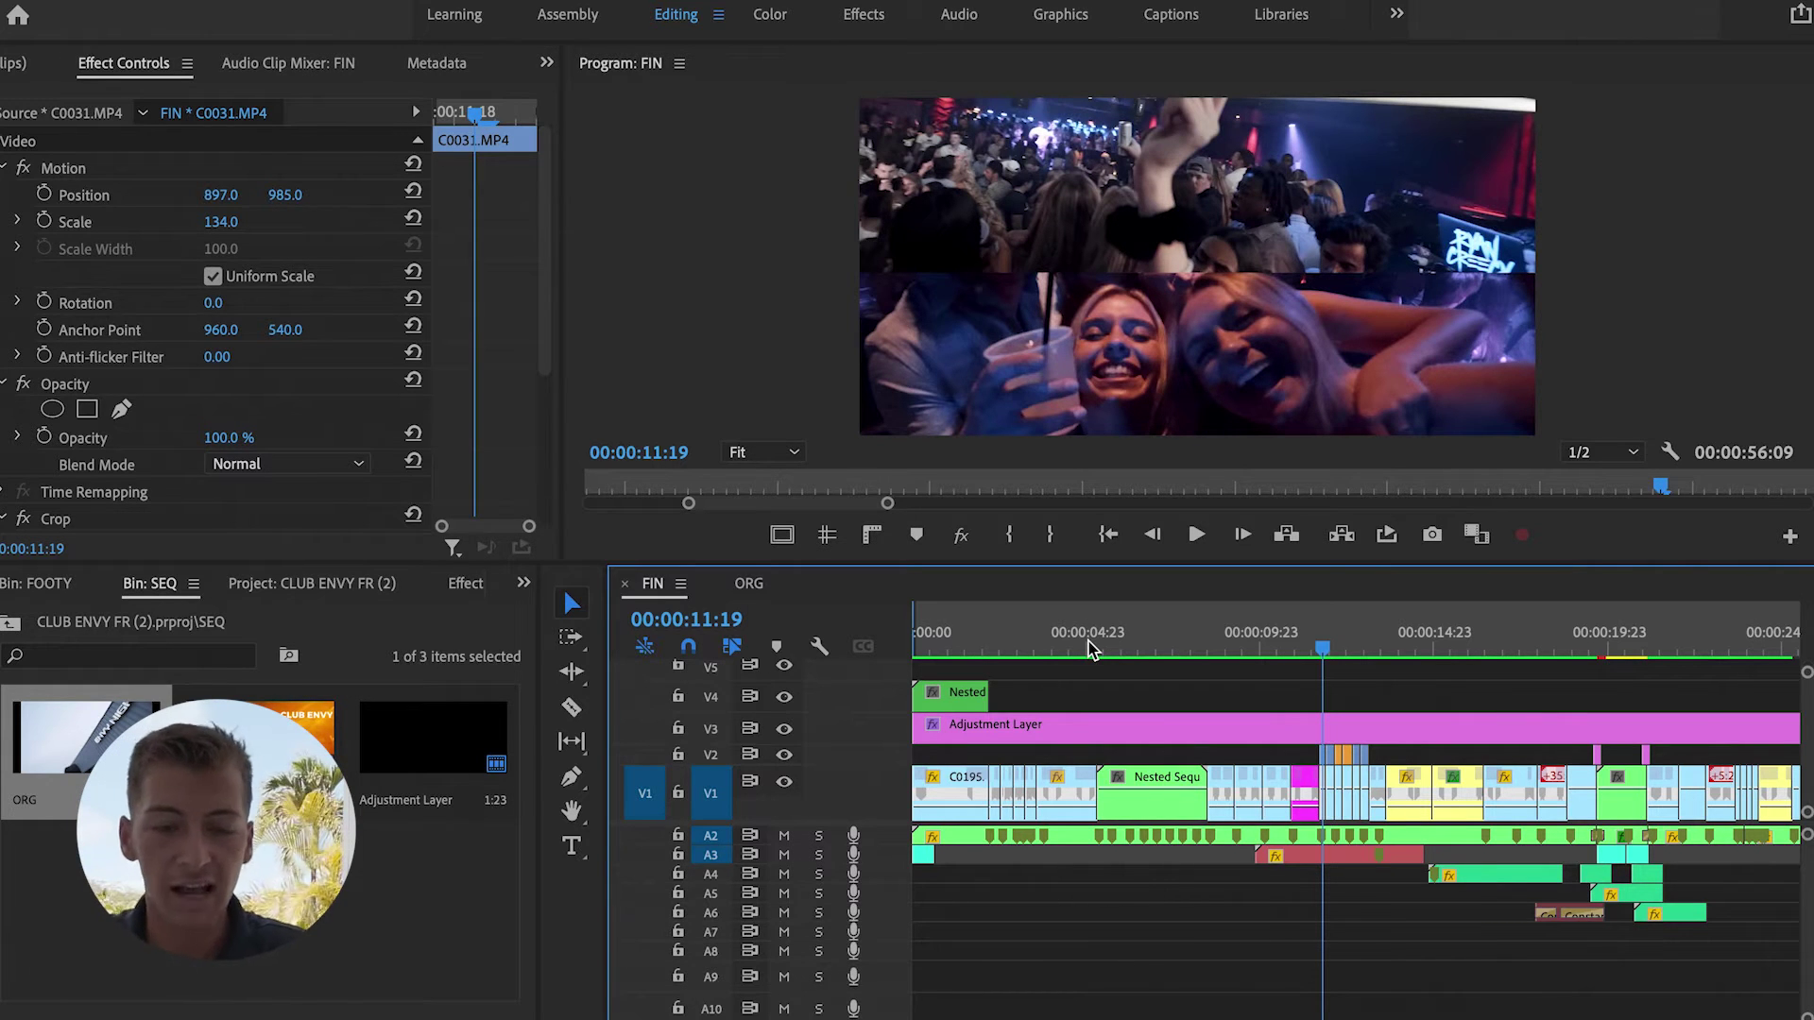
{"action": "key", "text": "Left"}
{"action": "key", "text": "Left"}
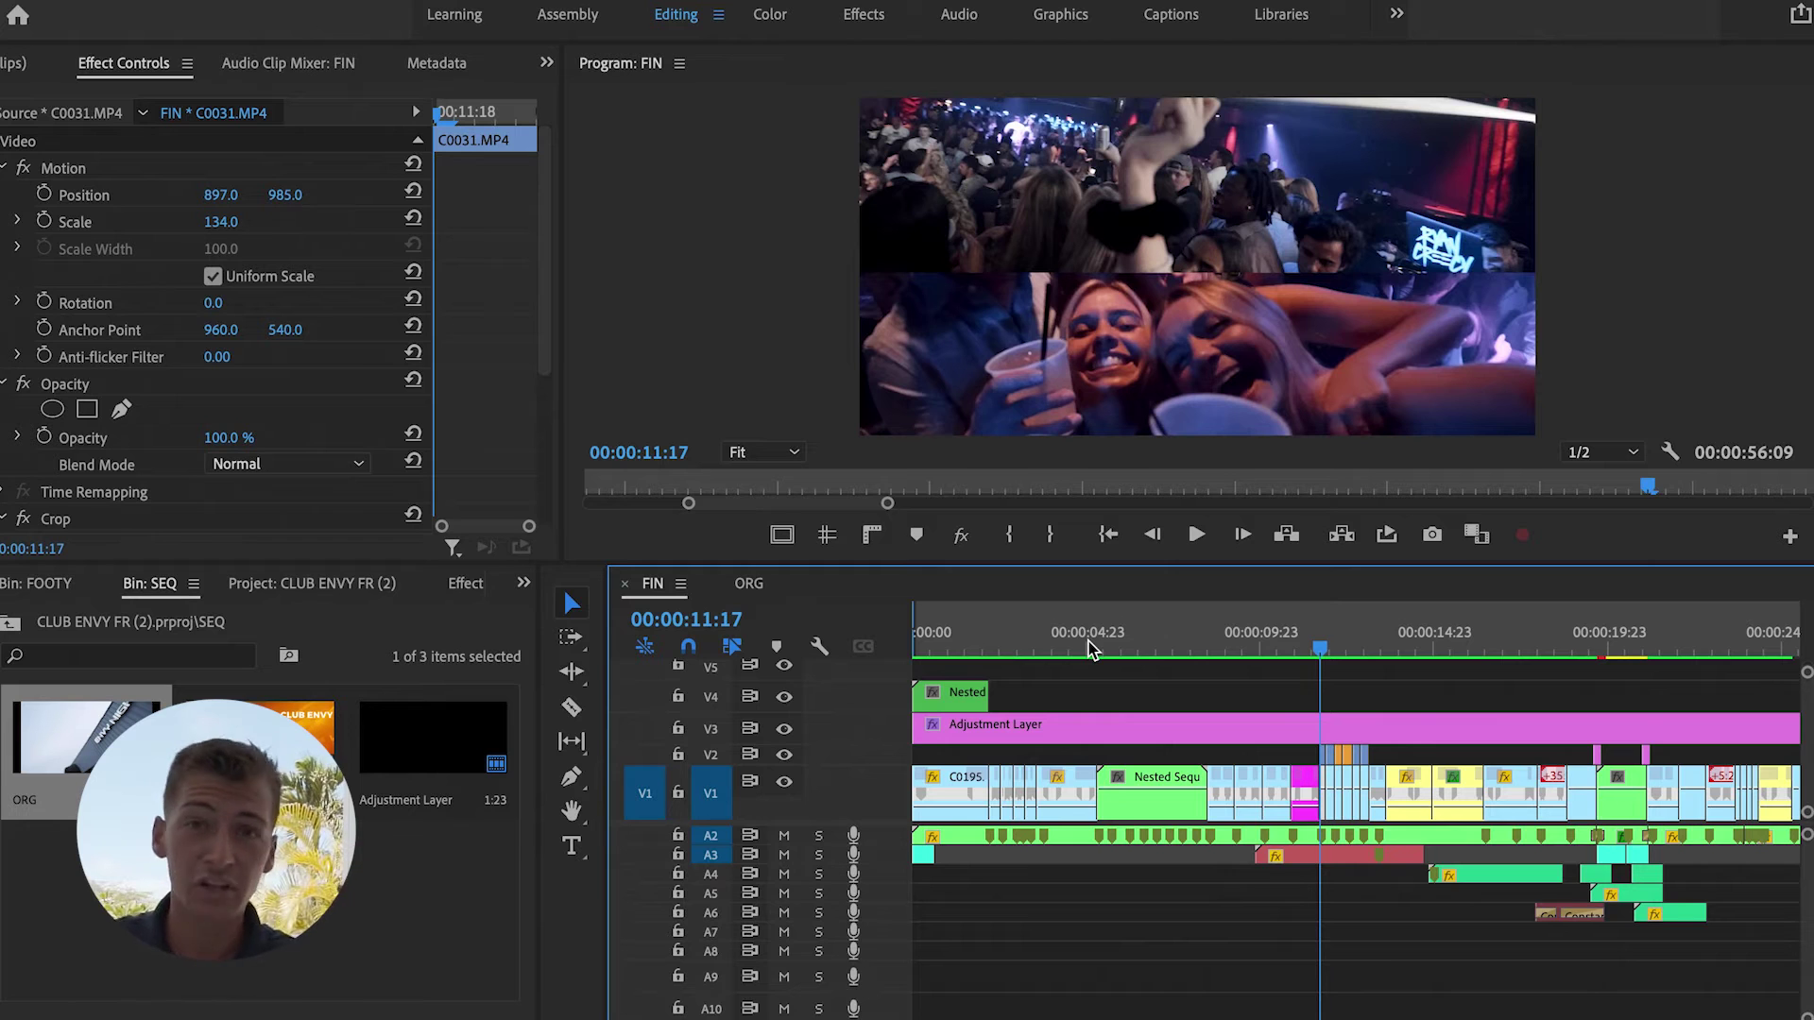
Try shifting the lower split-screen clip C0031.MP4 downward to a vertical position of 1019.
{"action": "key", "text": "ctrl+s"}
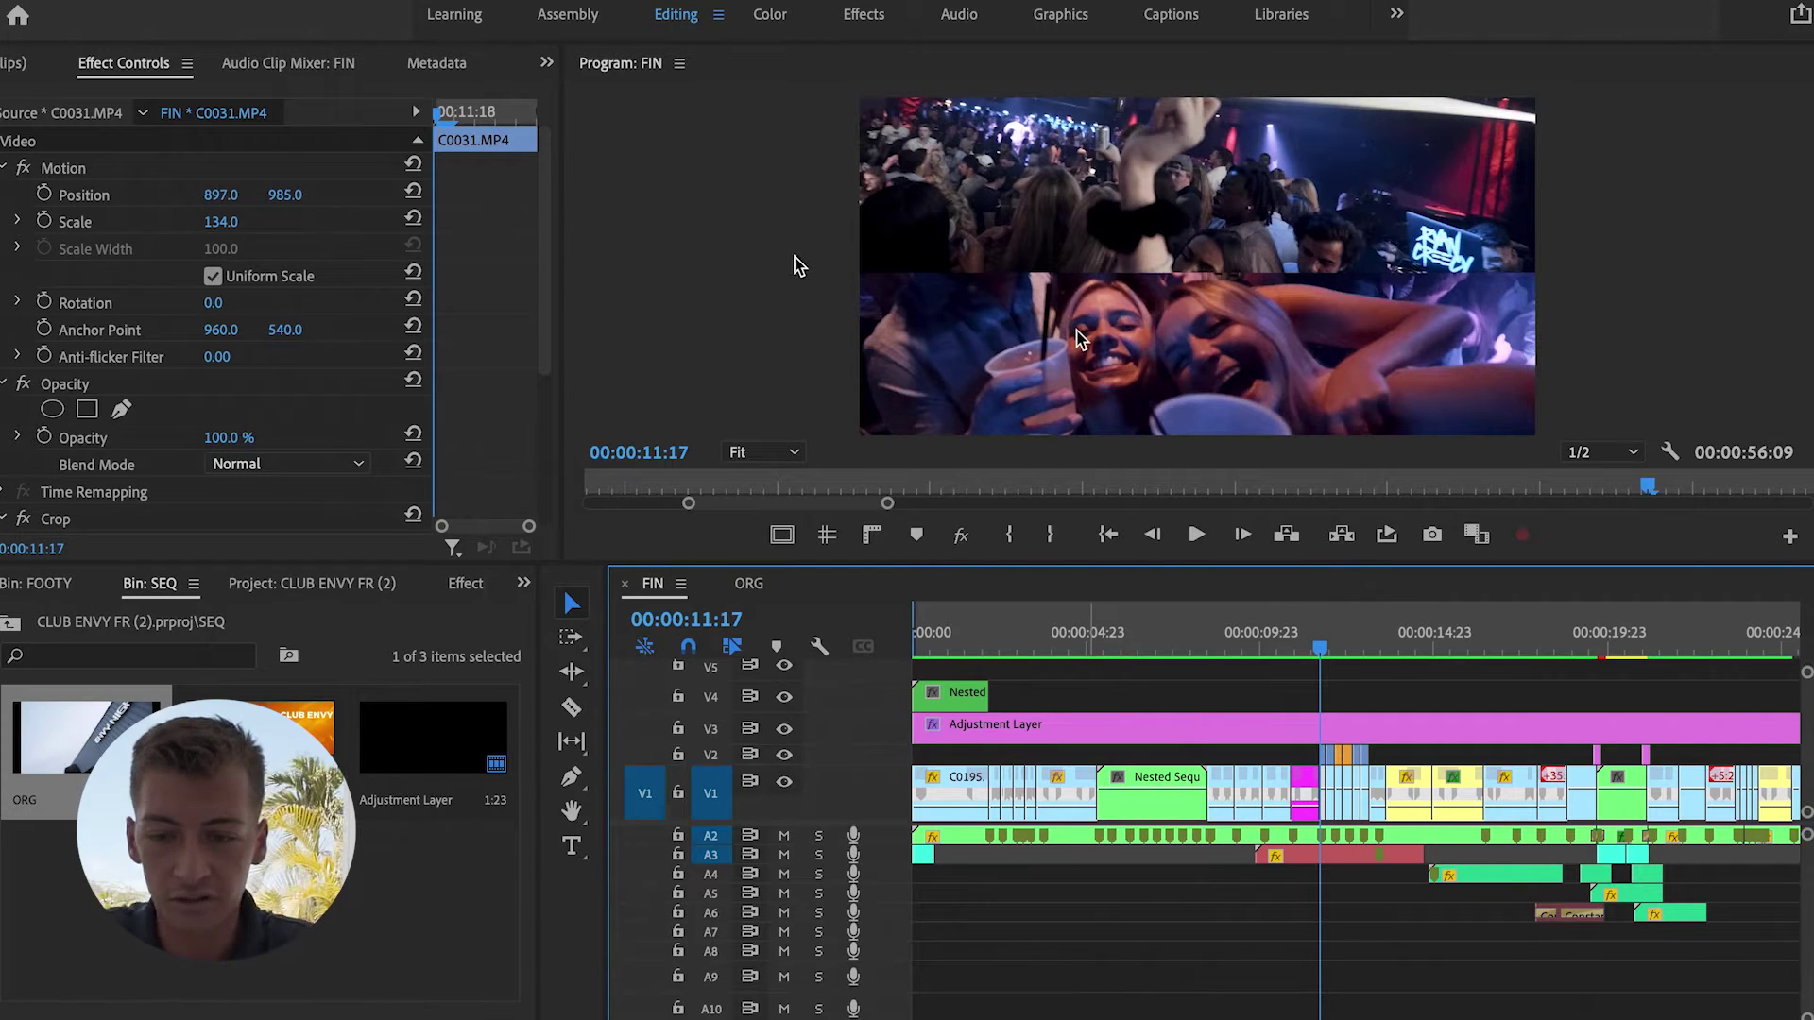
{"action": "mouse_move", "coordinate": [285, 195]}
{"action": "left_mouse_down"}
{"action": "mouse_move", "coordinate": [322, 195]}
{"action": "mouse_move", "coordinate": [280, 194]}
{"action": "mouse_move", "coordinate": [295, 195]}
{"action": "left_mouse_up"}
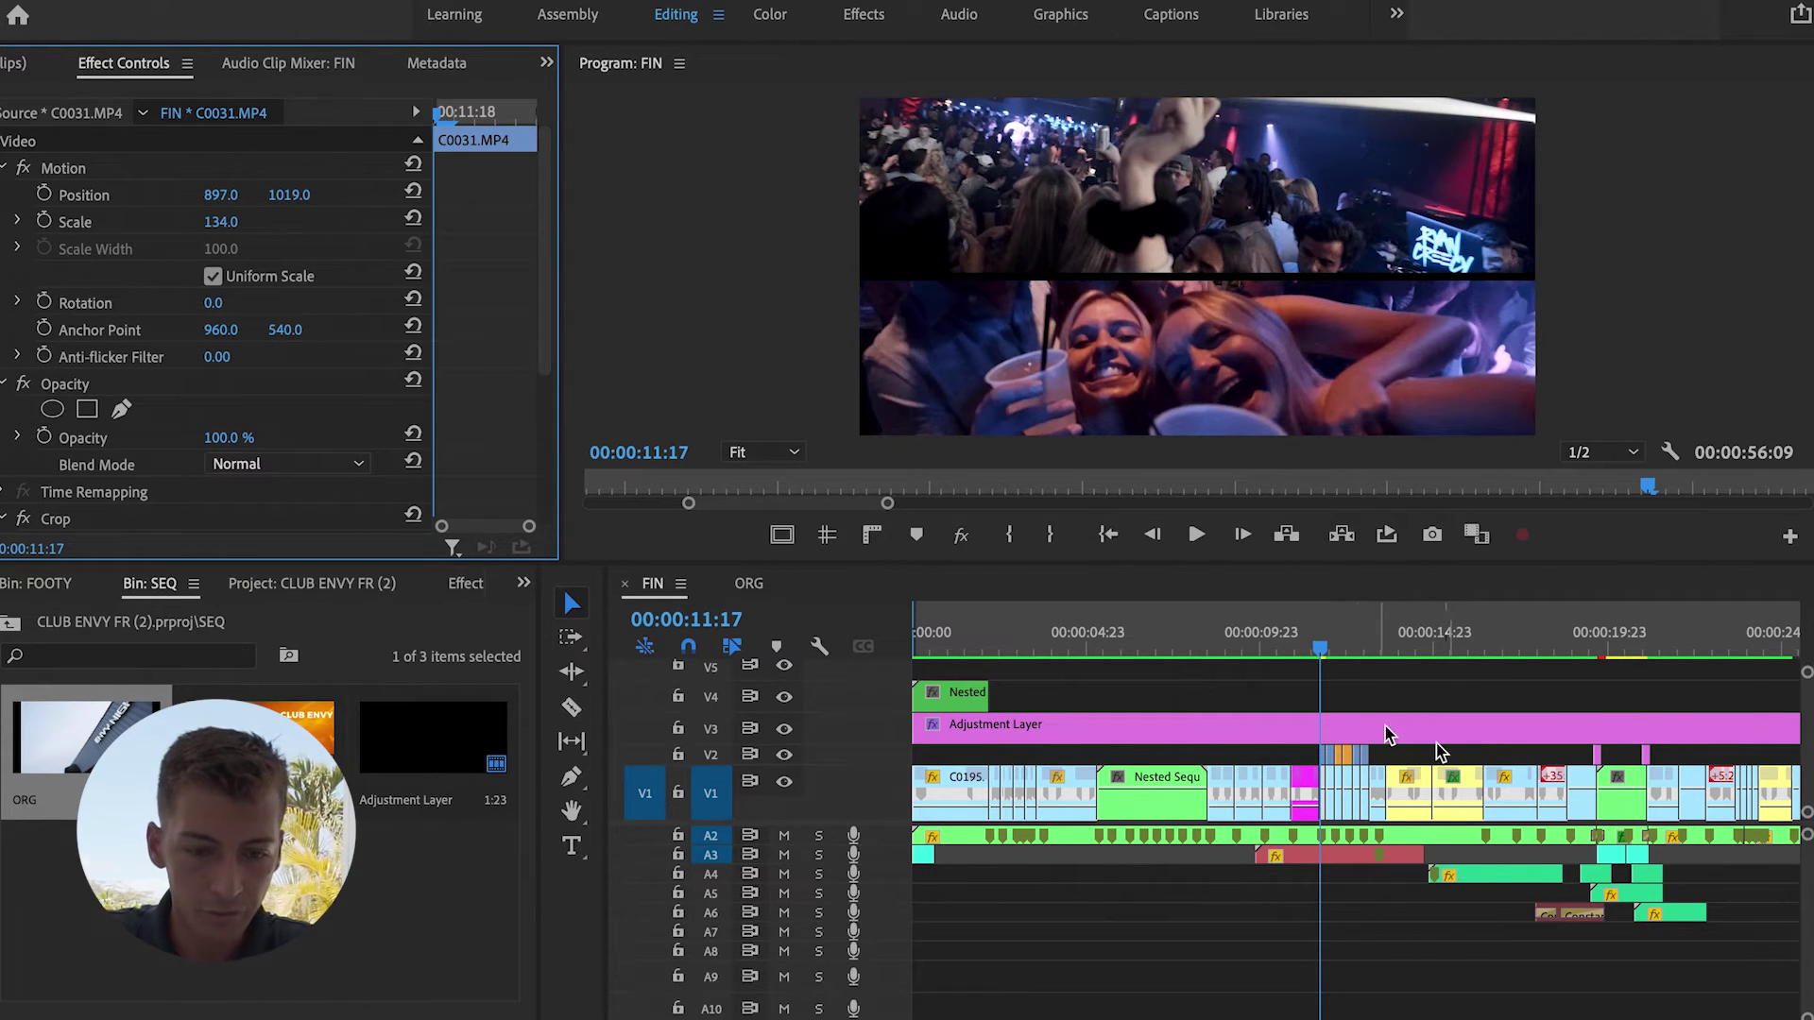
Select the first C0081.MP4 clip on track V2 to inspect the position and scale of the upper split-screen half.
{"action": "scroll", "coordinate": [1396, 755], "scroll_direction": "up", "scroll_amount": 5}
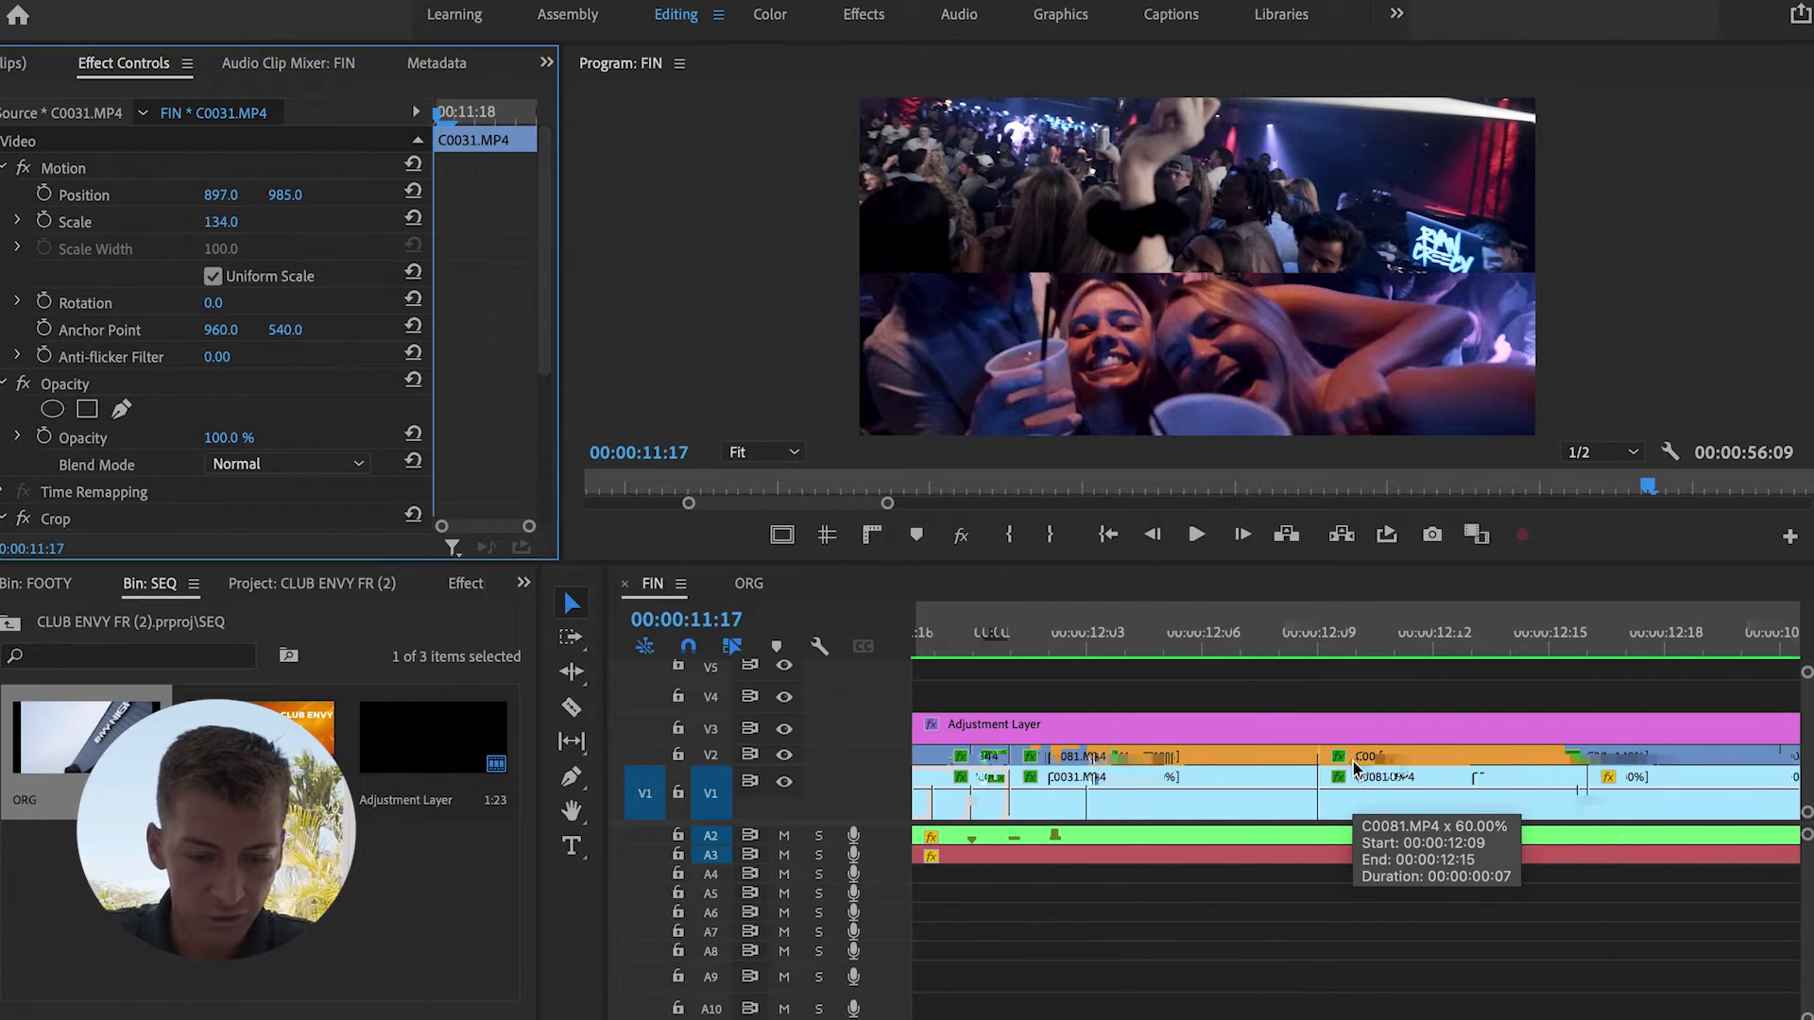
{"action": "scroll", "coordinate": [1177, 731], "scroll_direction": "up", "scroll_amount": 3}
{"action": "left_click", "coordinate": [1196, 756]}
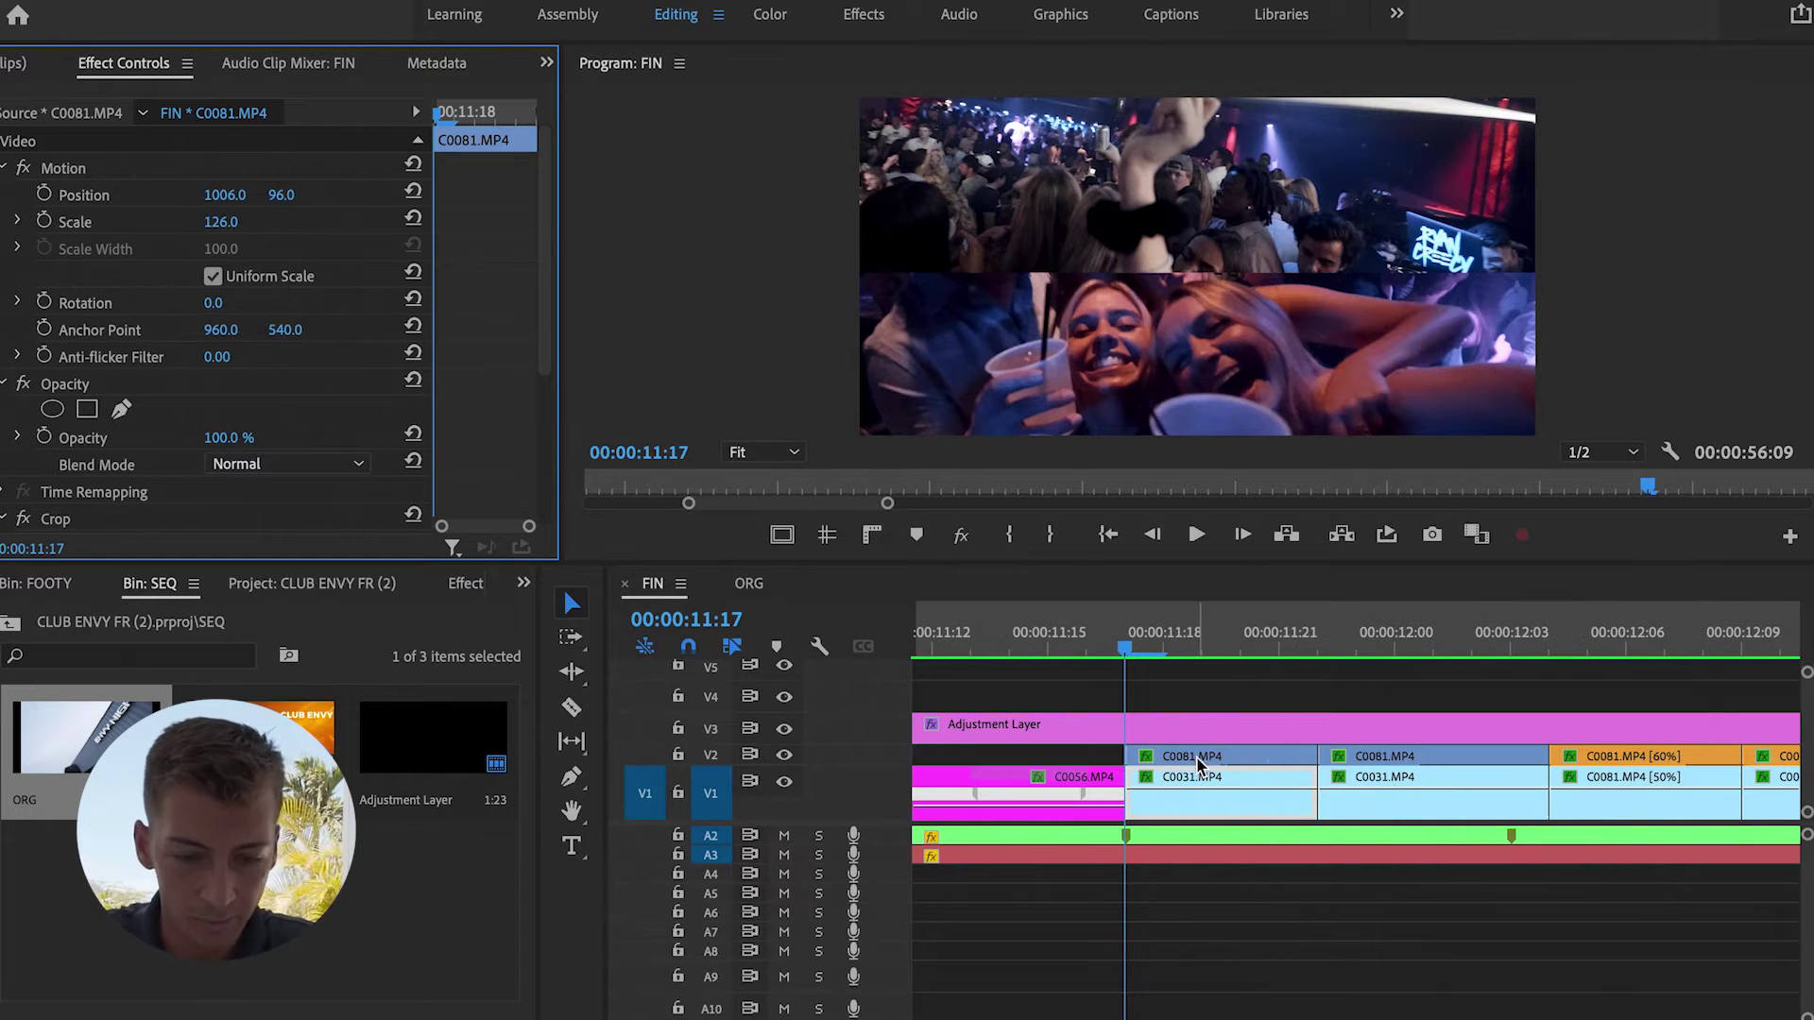
Play FIN from the start of clip C0056.MP4 through the split-screen section, stopping in clip C0142.MP4 at 00:00:16:06.
{"action": "scroll", "coordinate": [1323, 753], "scroll_direction": "down", "scroll_amount": 3}
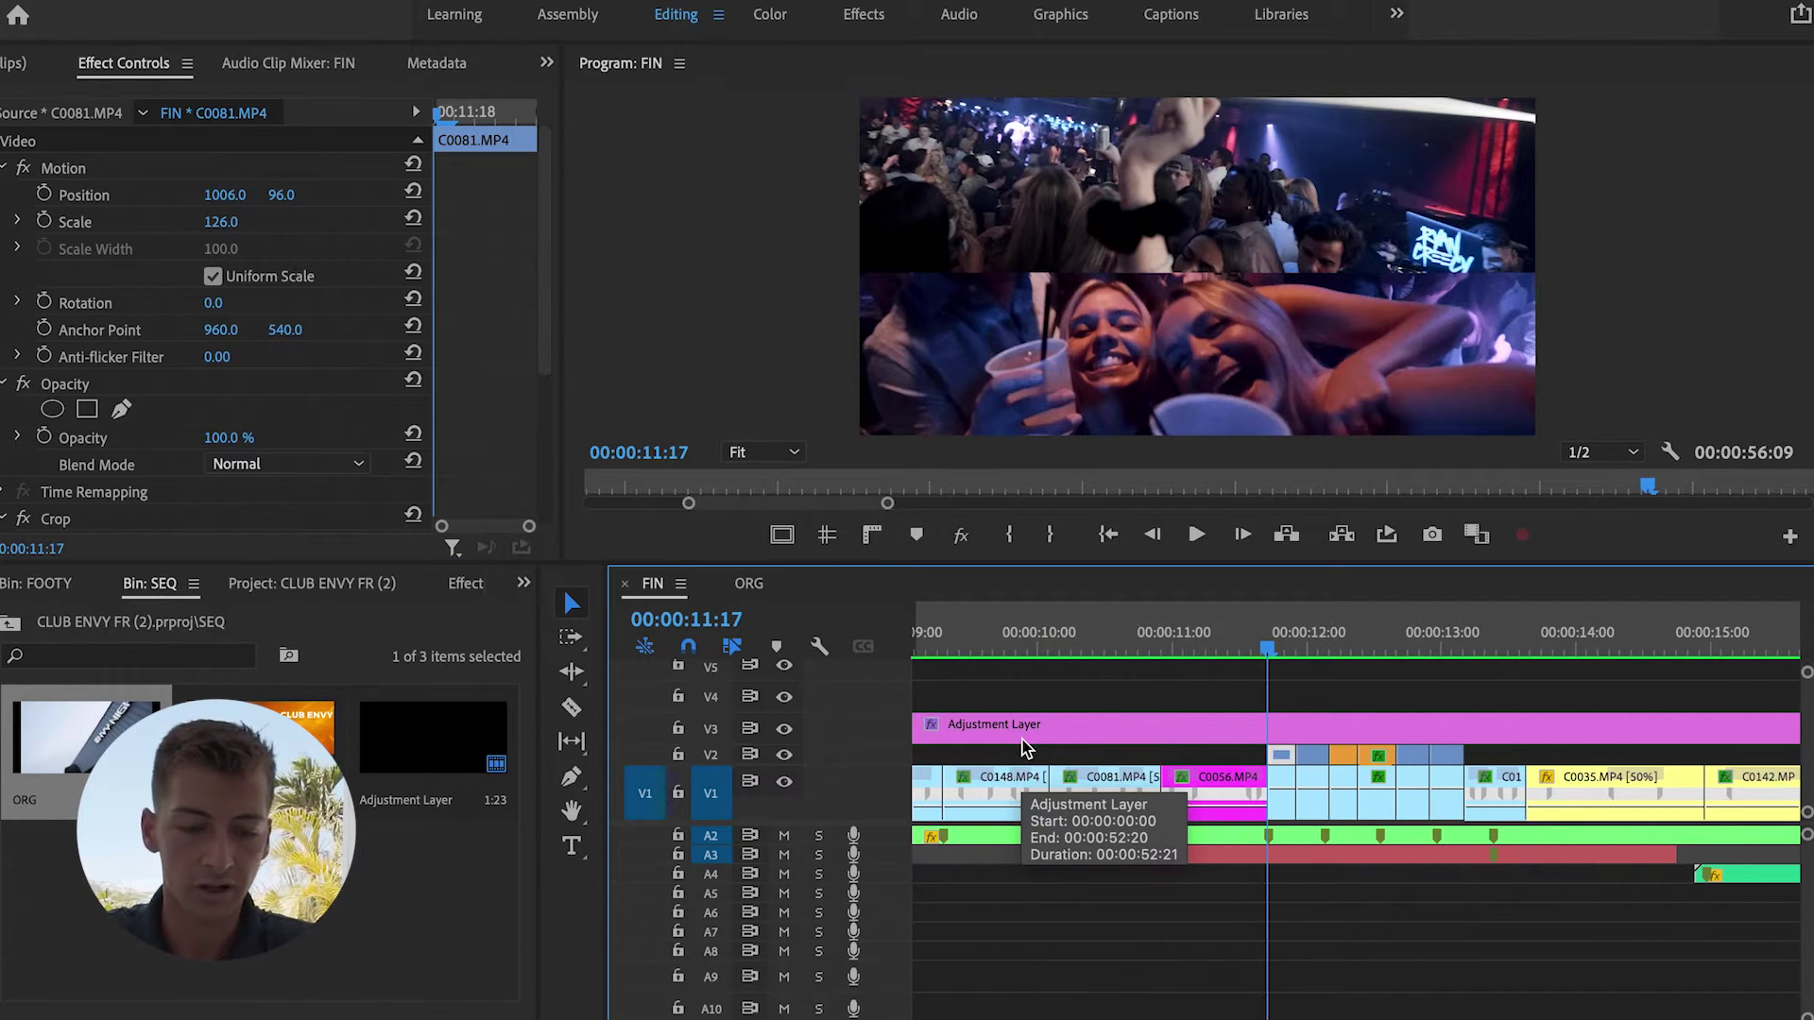
{"action": "key", "text": "Up"}
{"action": "key", "text": "space"}
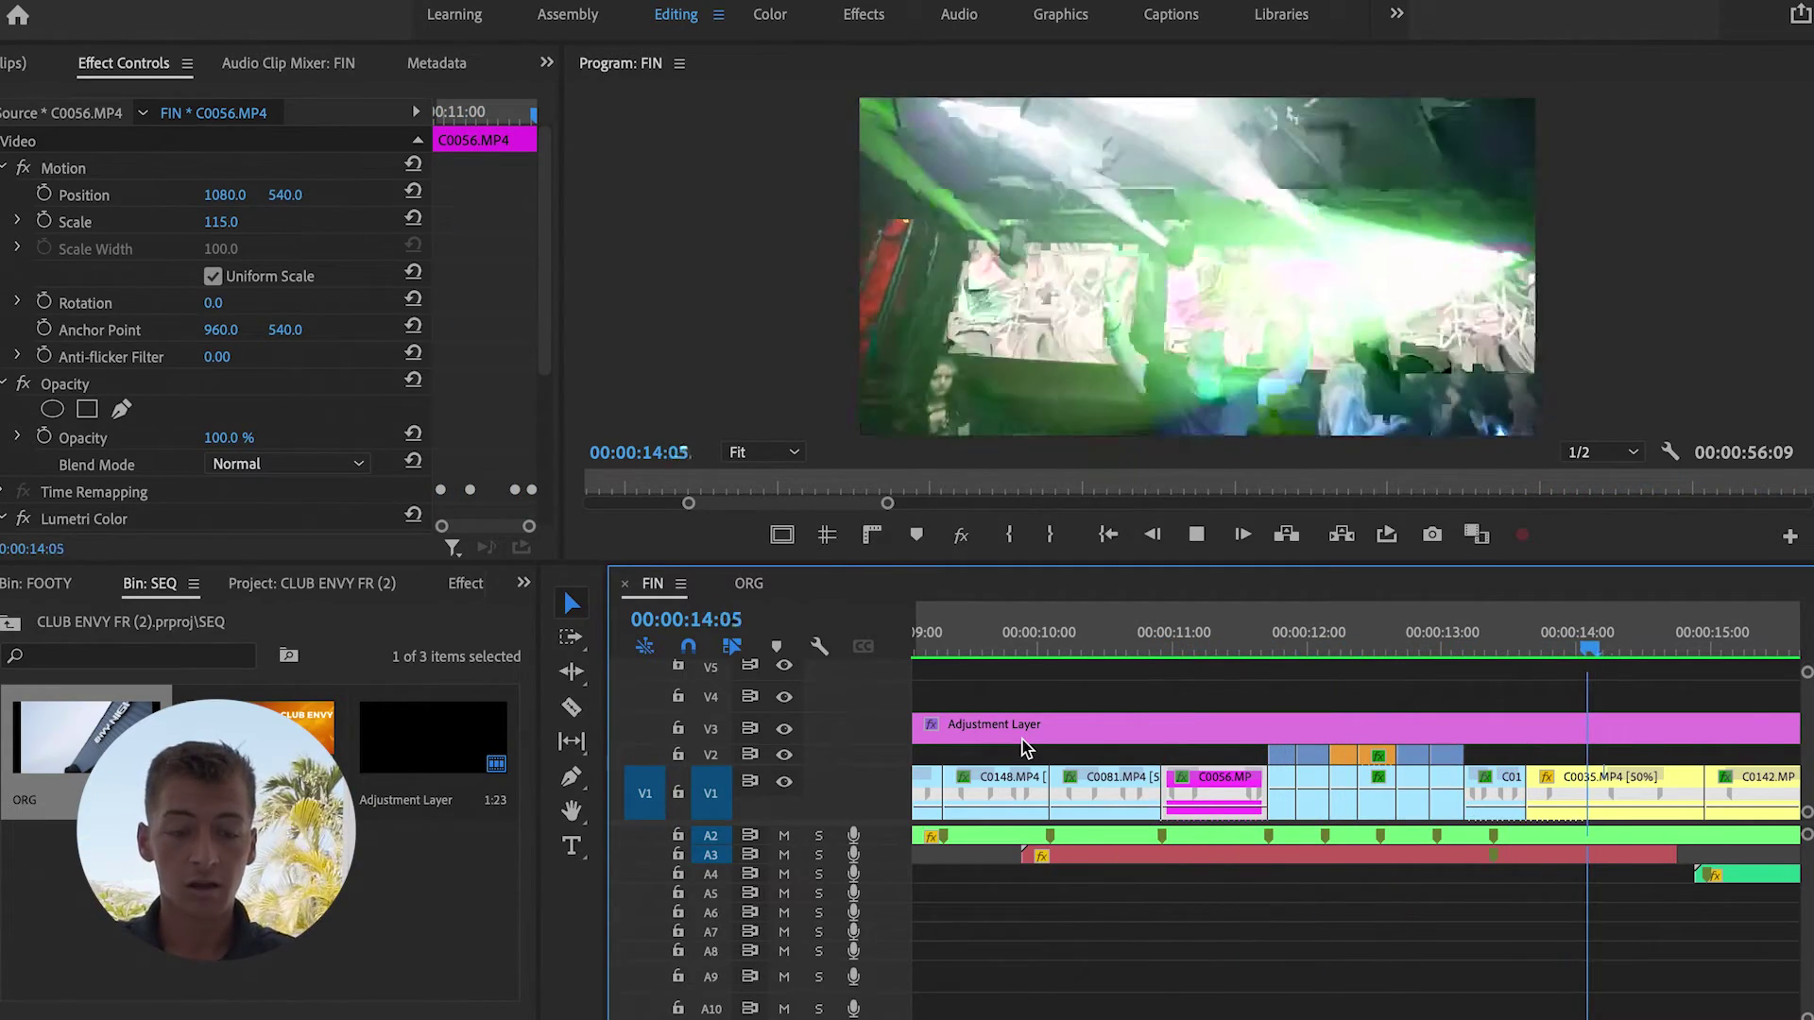
{"action": "scroll", "coordinate": [1025, 747], "scroll_direction": "down", "scroll_amount": 3}
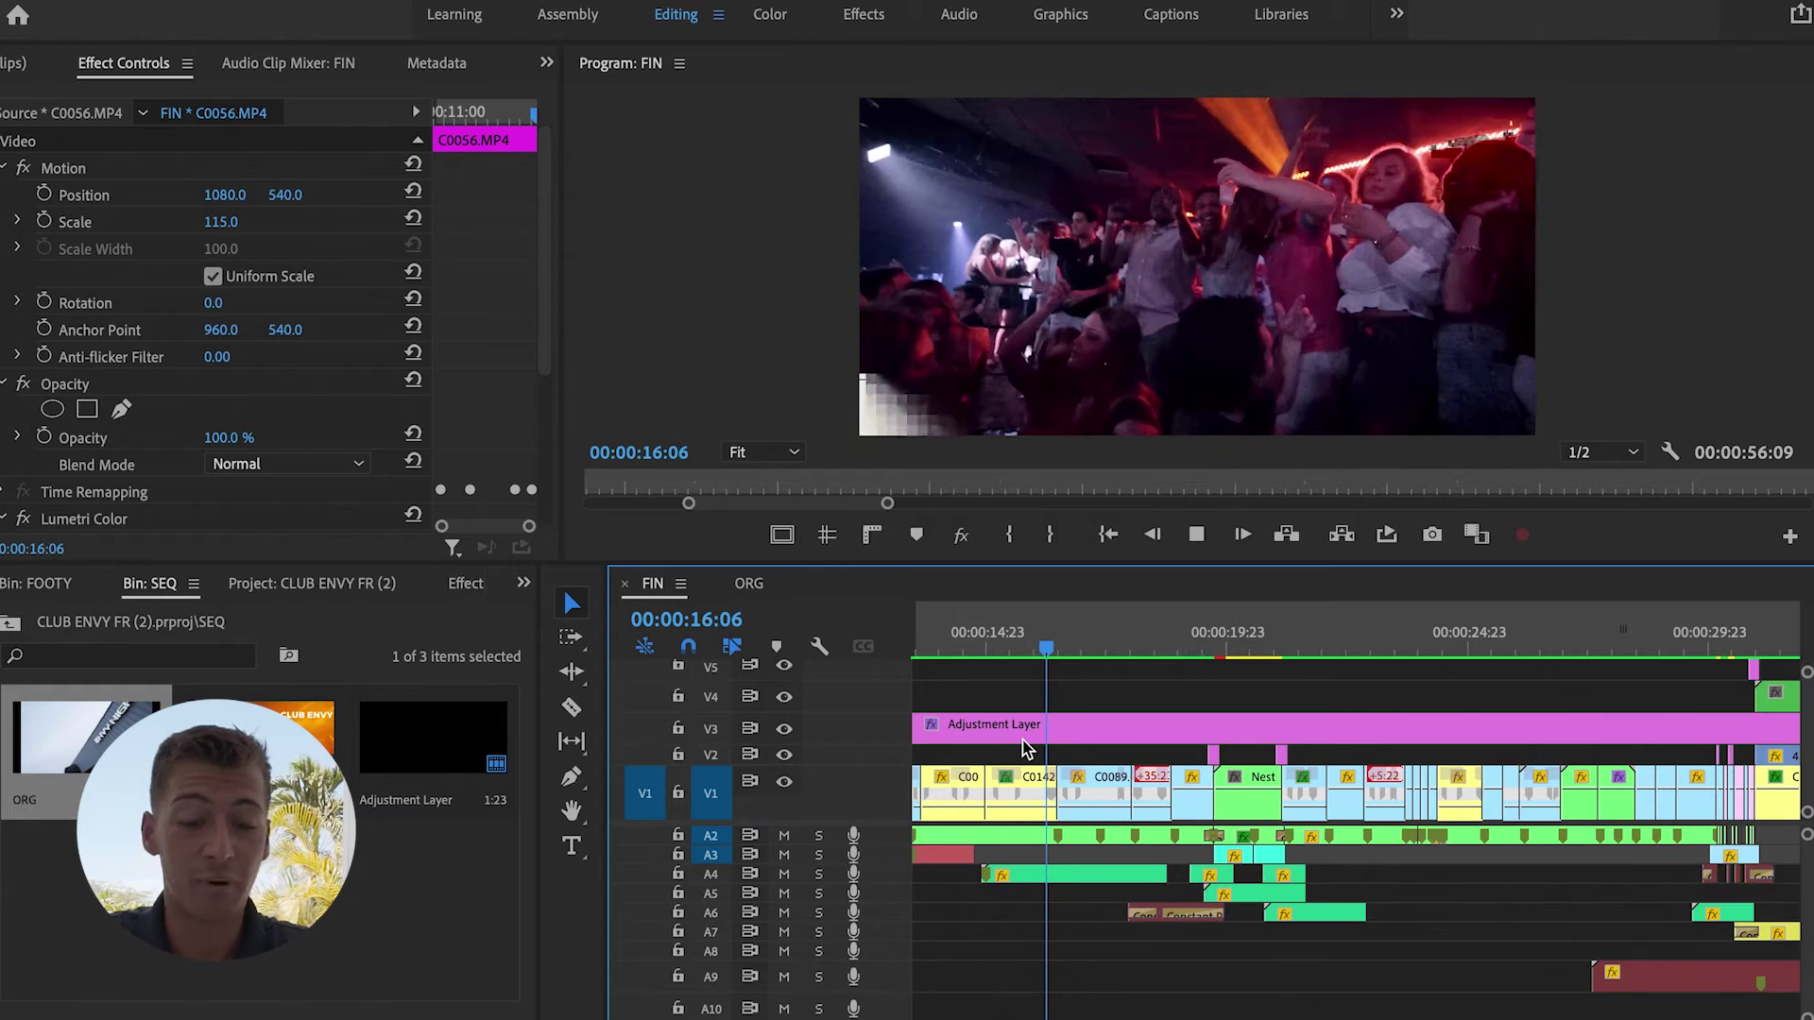
{"action": "key", "text": "space"}
Return the playhead to the split-screen clips at 00:00:12:16 and replay their ending into C0035.MP4.
{"action": "scroll", "coordinate": [1030, 748], "scroll_direction": "up", "scroll_amount": 3}
{"action": "left_click", "coordinate": [1108, 642]}
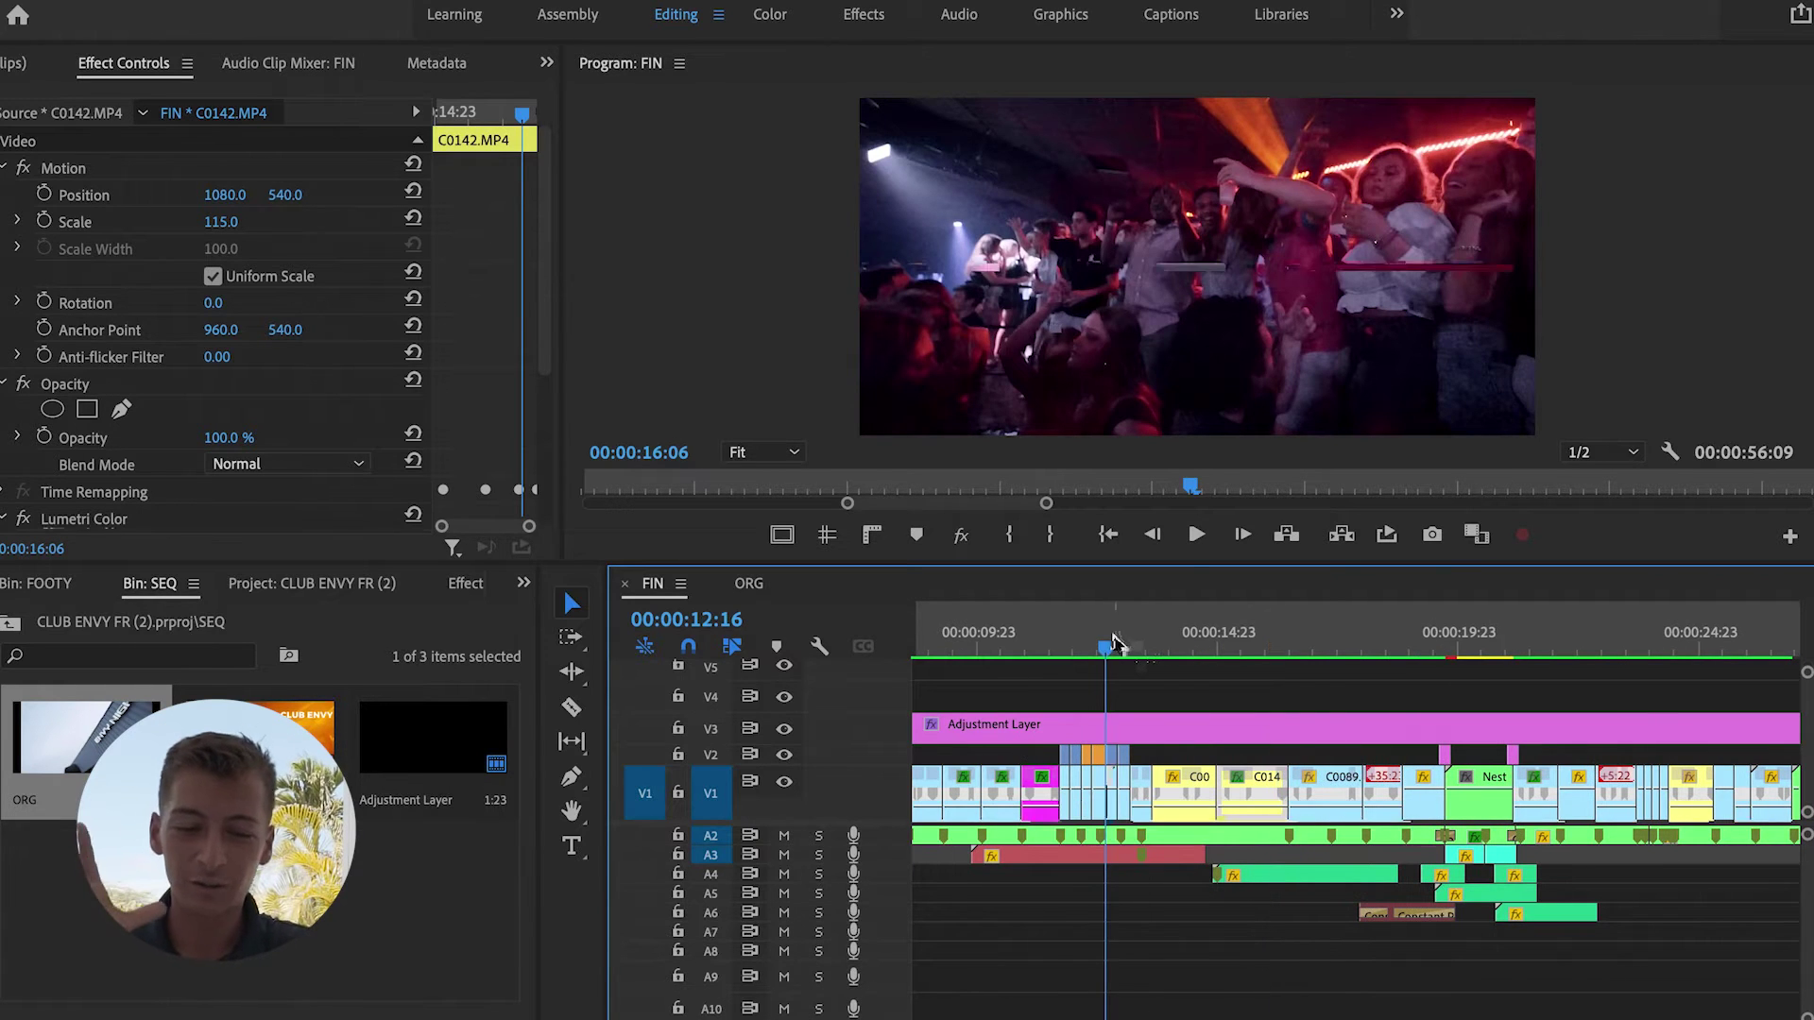
{"action": "key", "text": "space"}
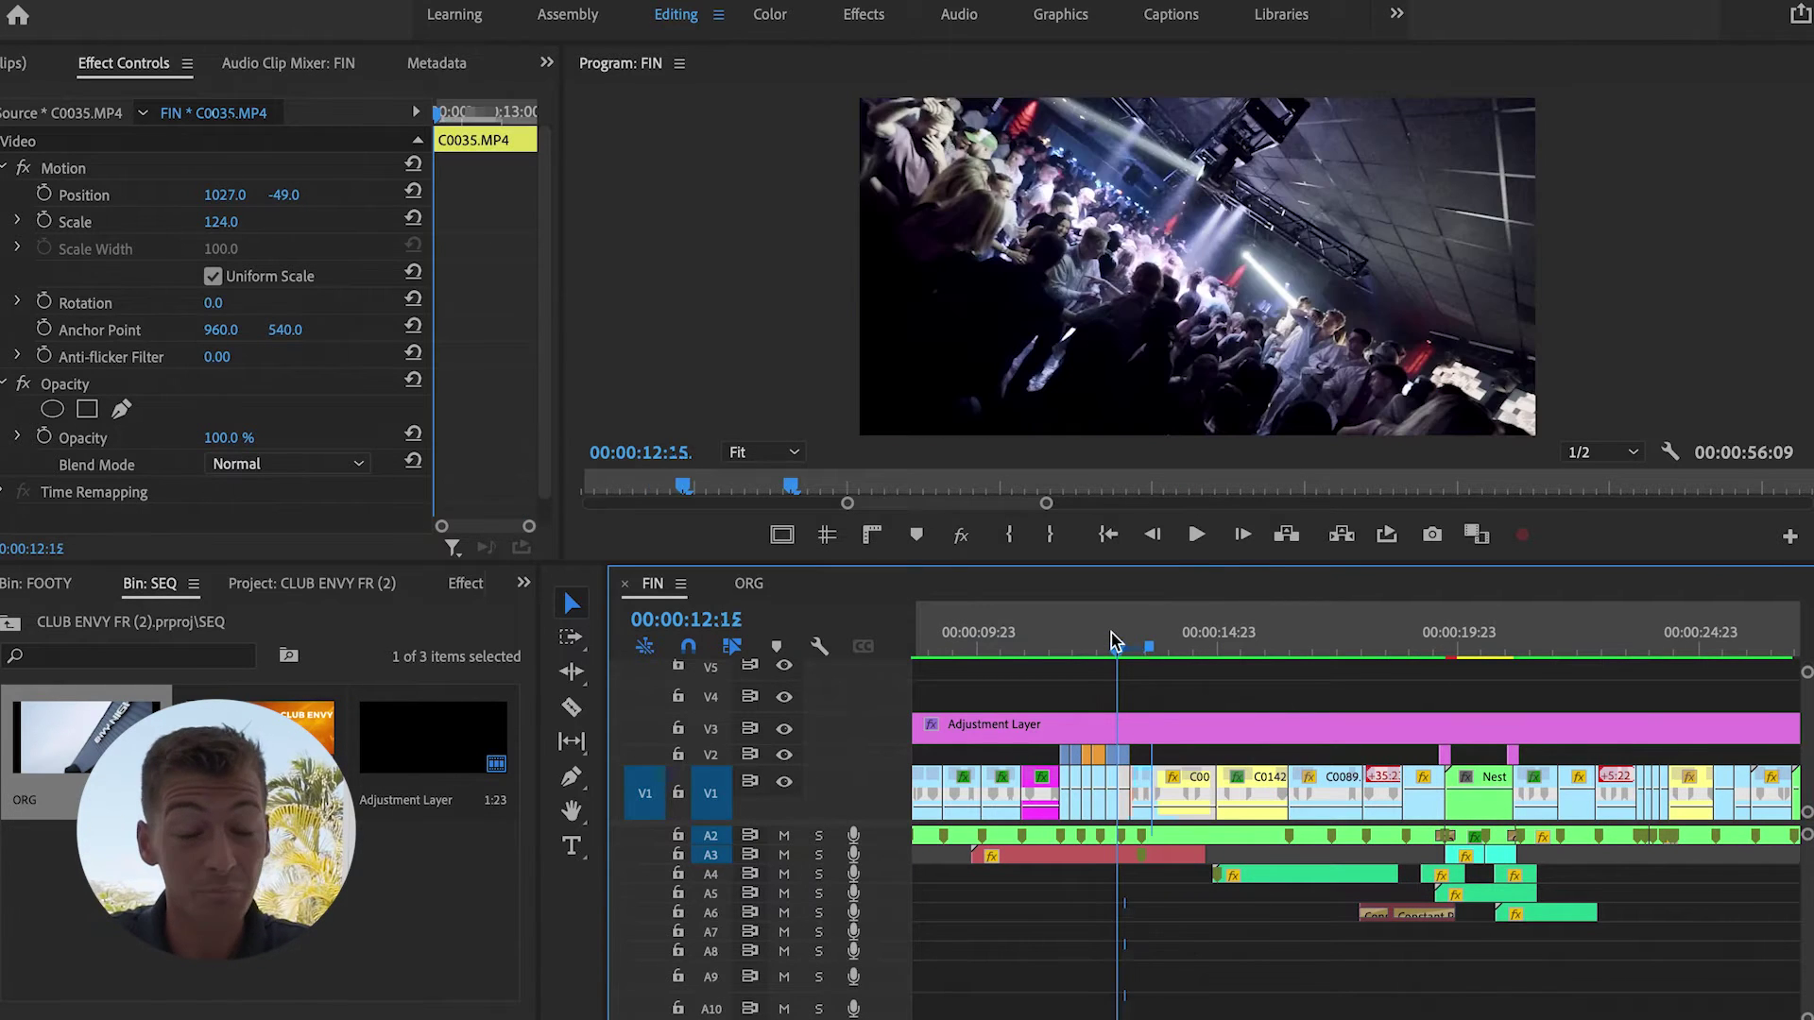
Replay FIN from the split-screen clips at 00:00:12:16, stopping in clip C0142.MP4 at 00:00:16:05.
{"action": "key", "text": "space"}
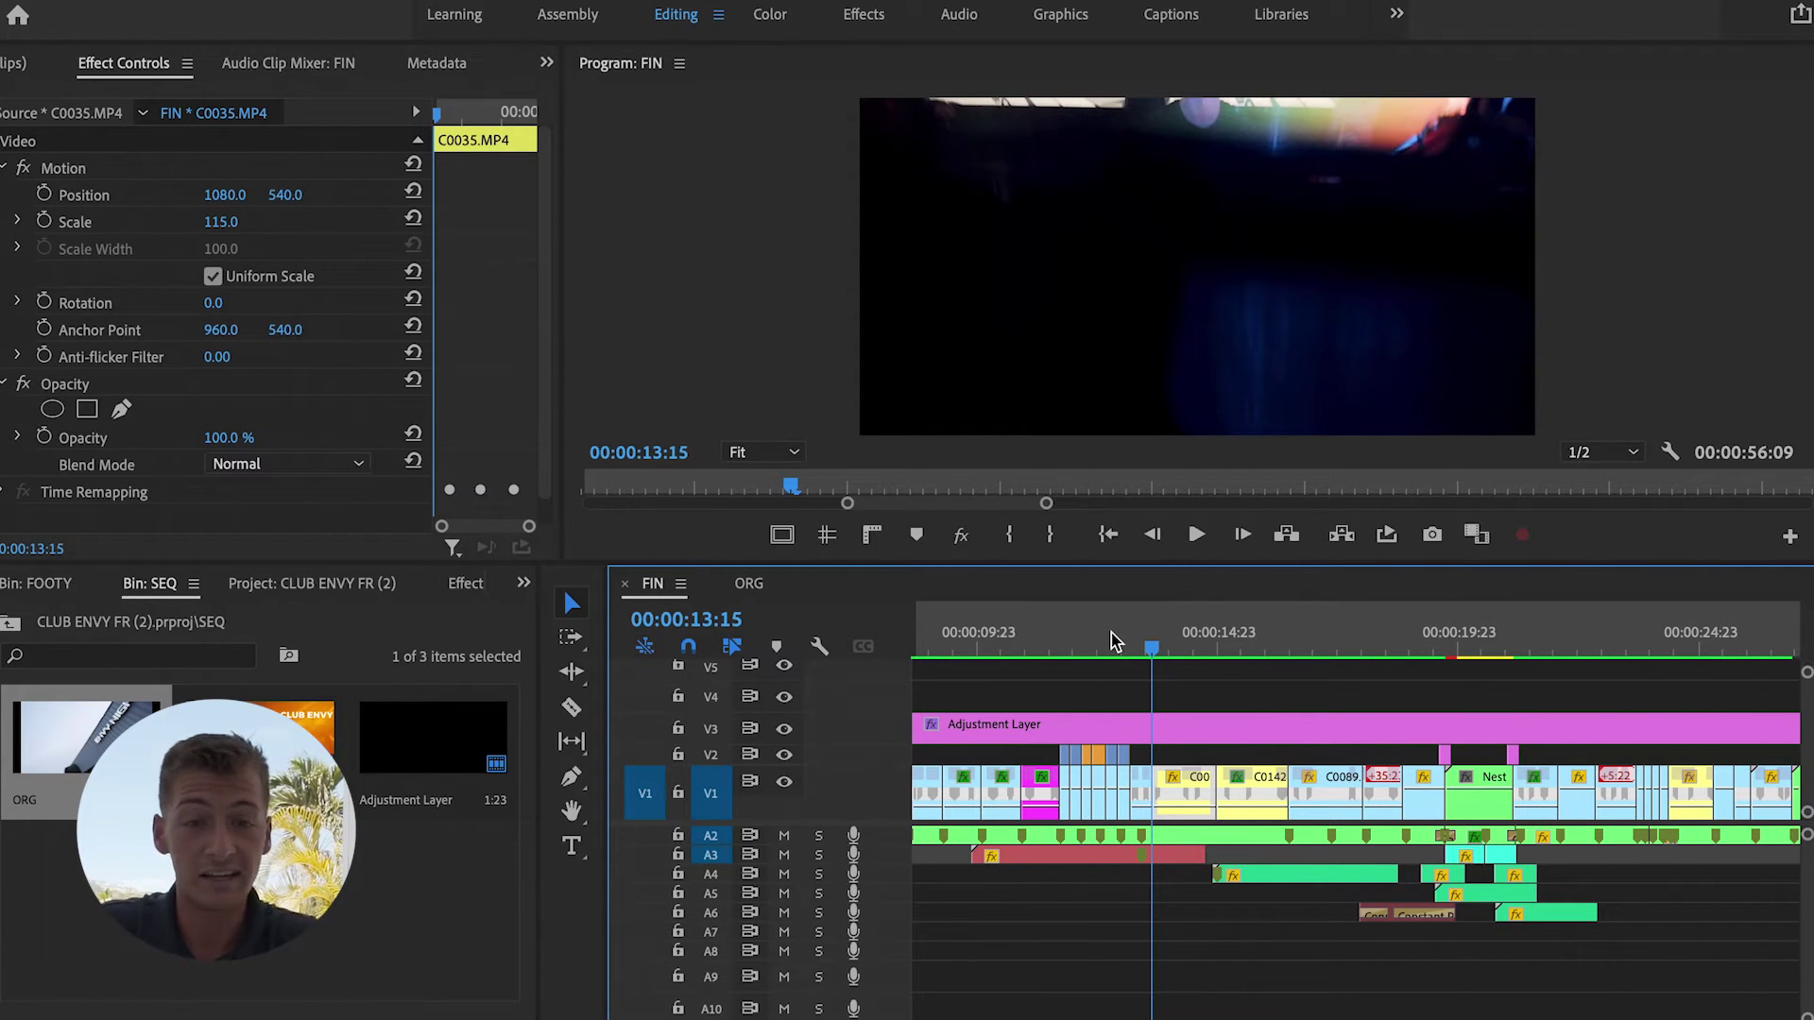
{"action": "left_click", "coordinate": [1112, 641]}
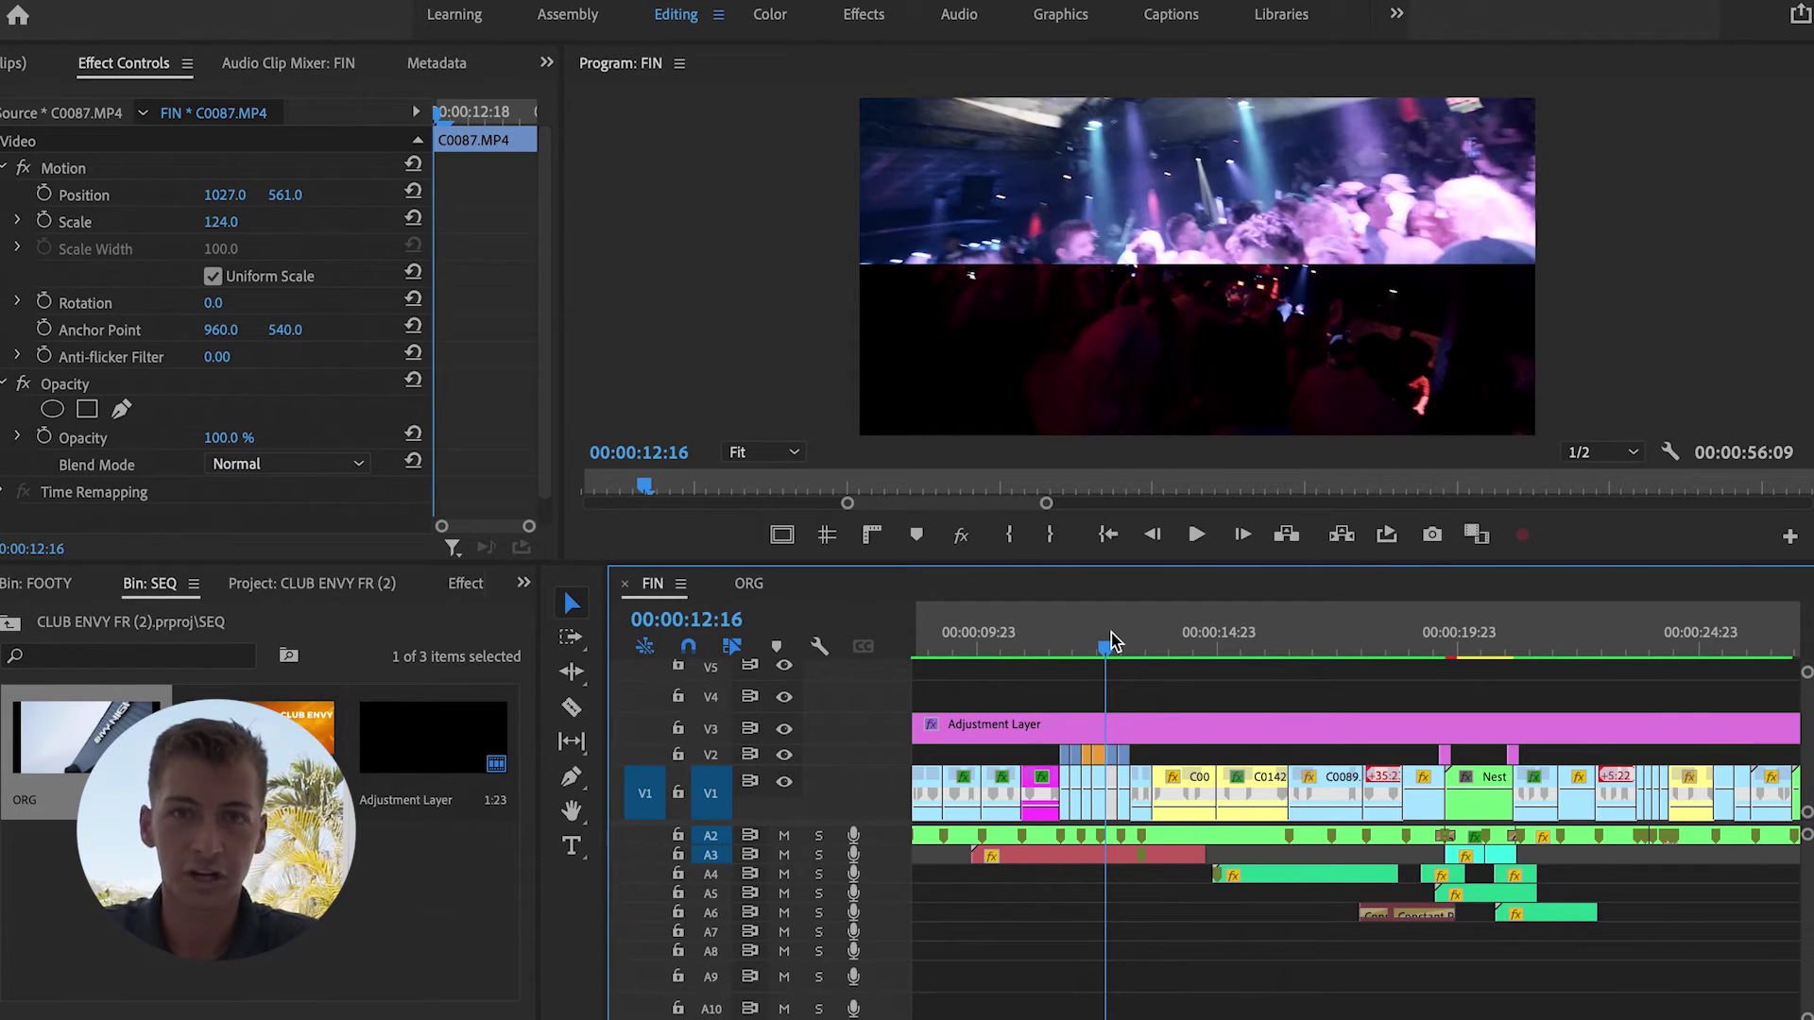
{"action": "key", "text": "space"}
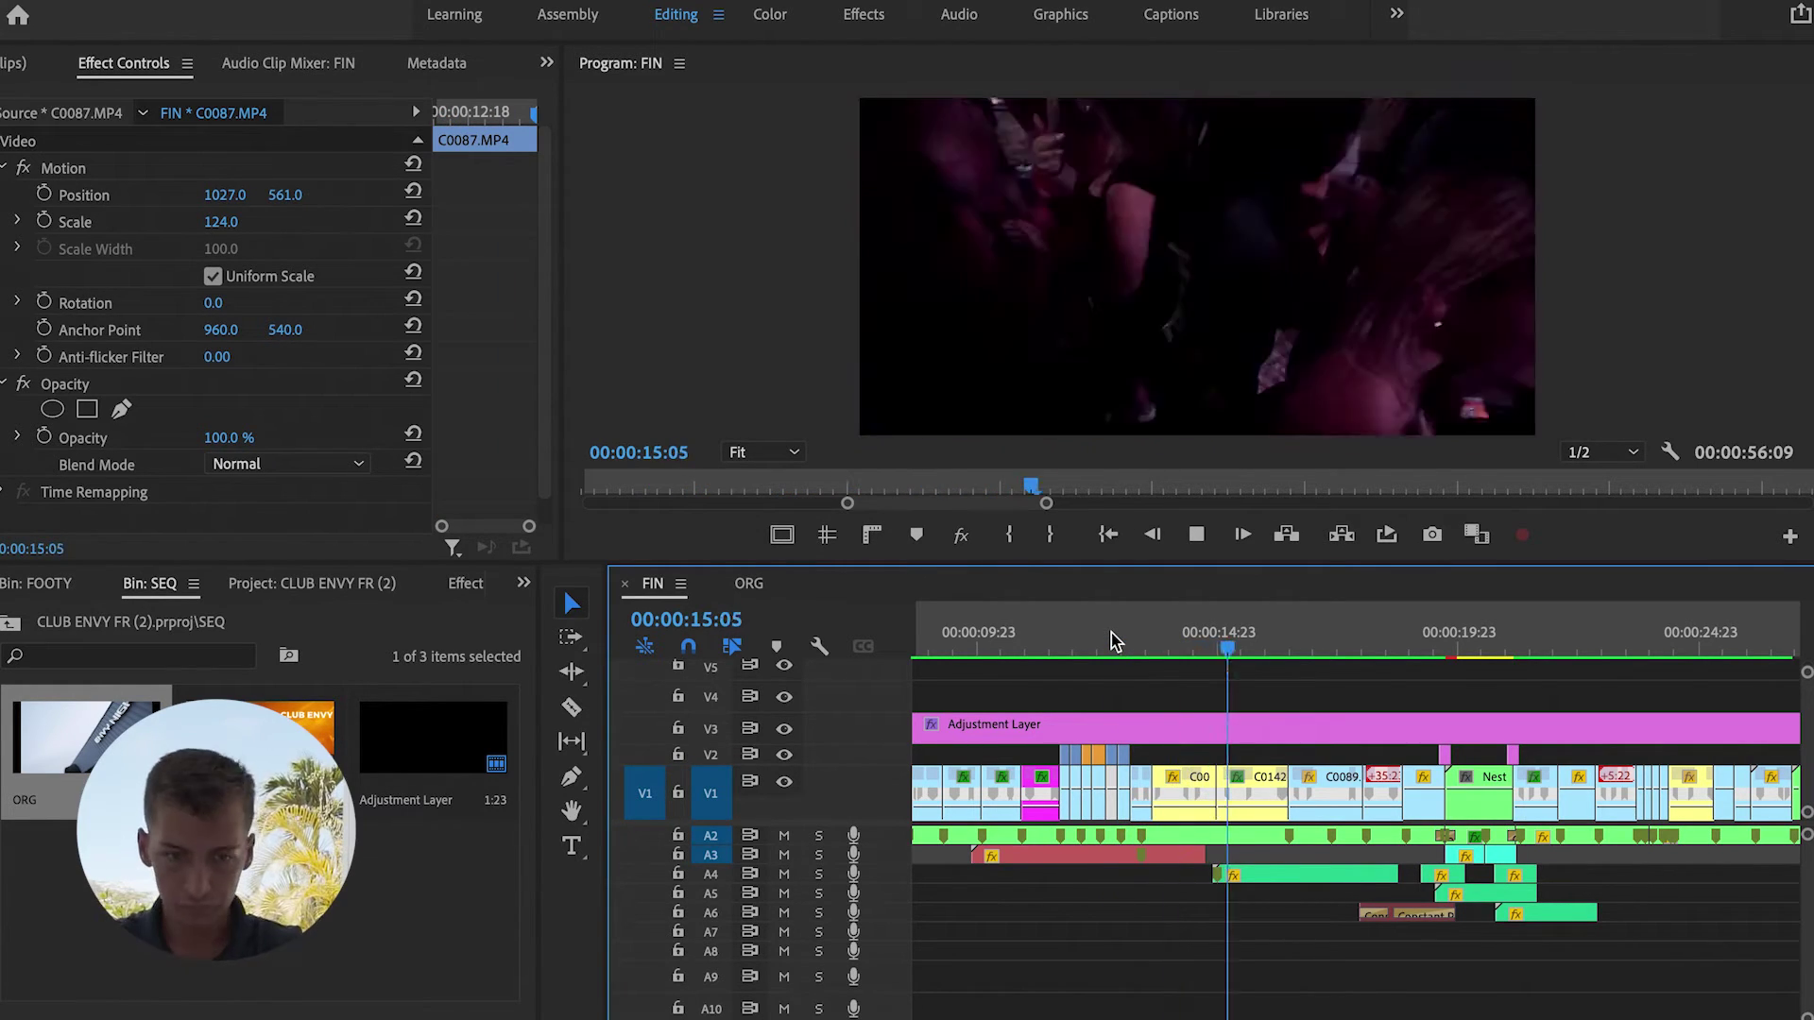
{"action": "key", "text": "space"}
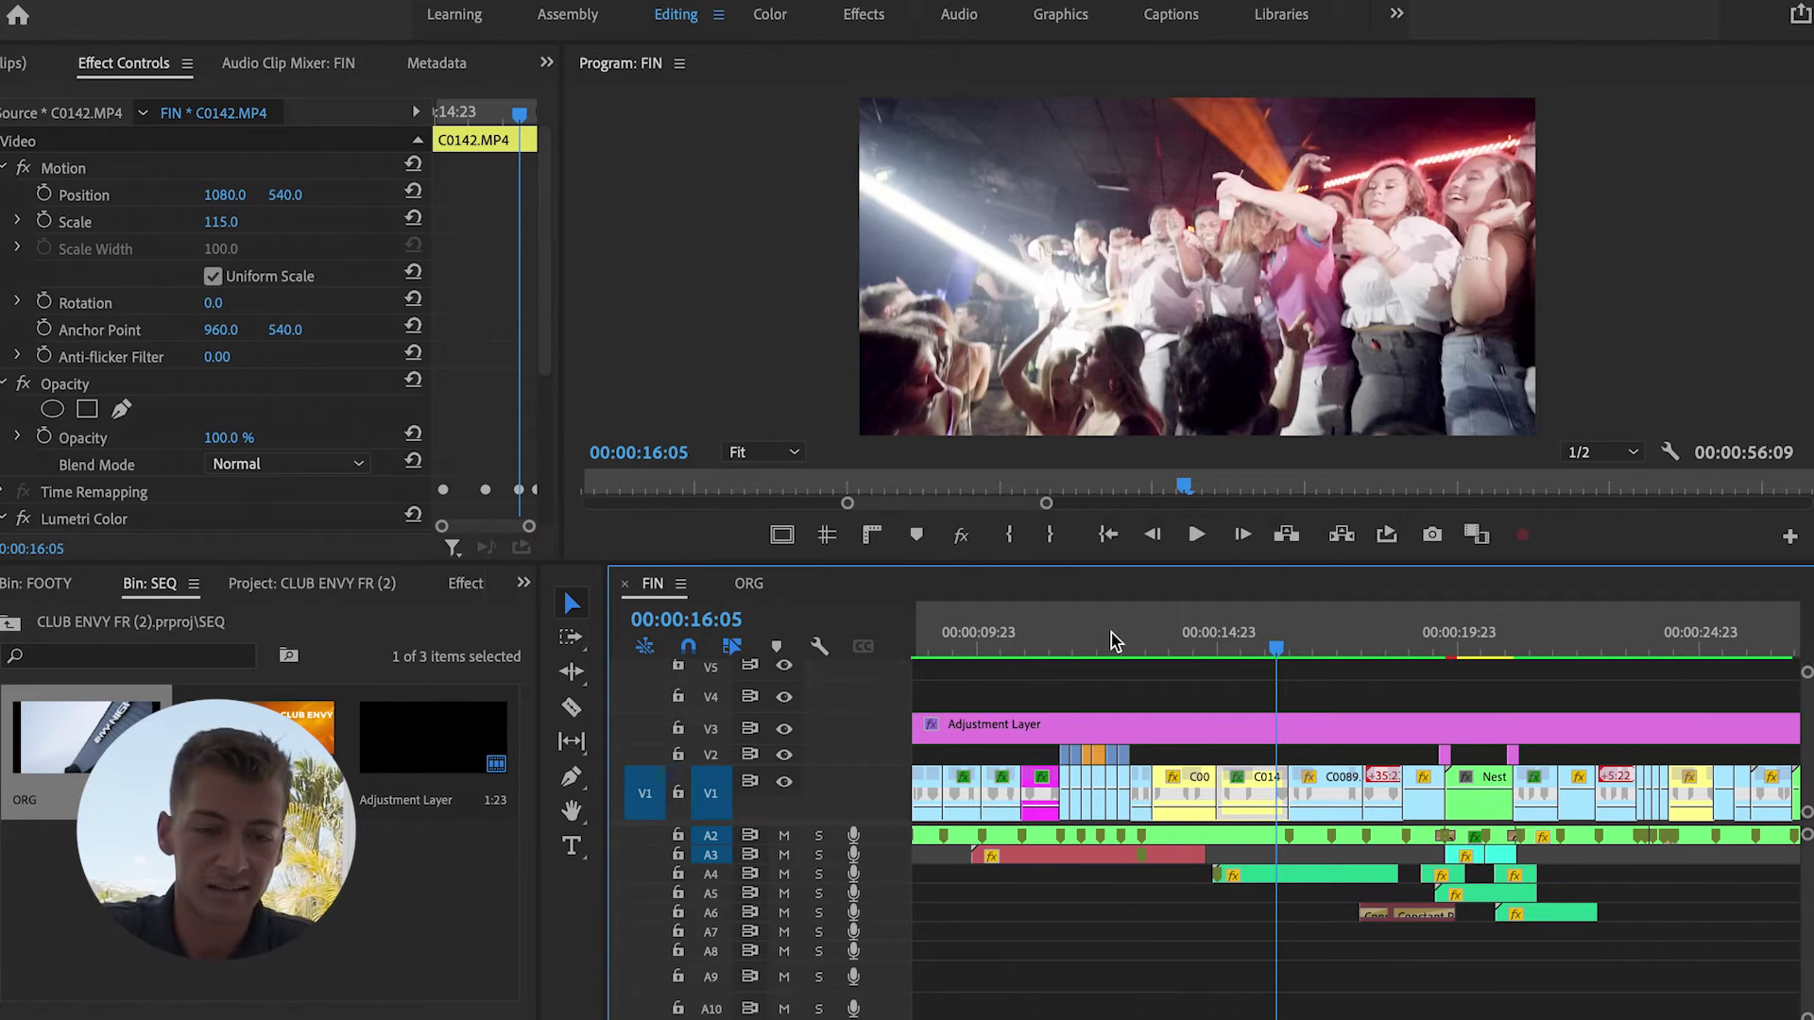
Continue playing FIN through clip C0089.MP4 to 00:00:18:06 in C0136.MP4, and replay the footage around that point.
{"action": "key", "text": "space"}
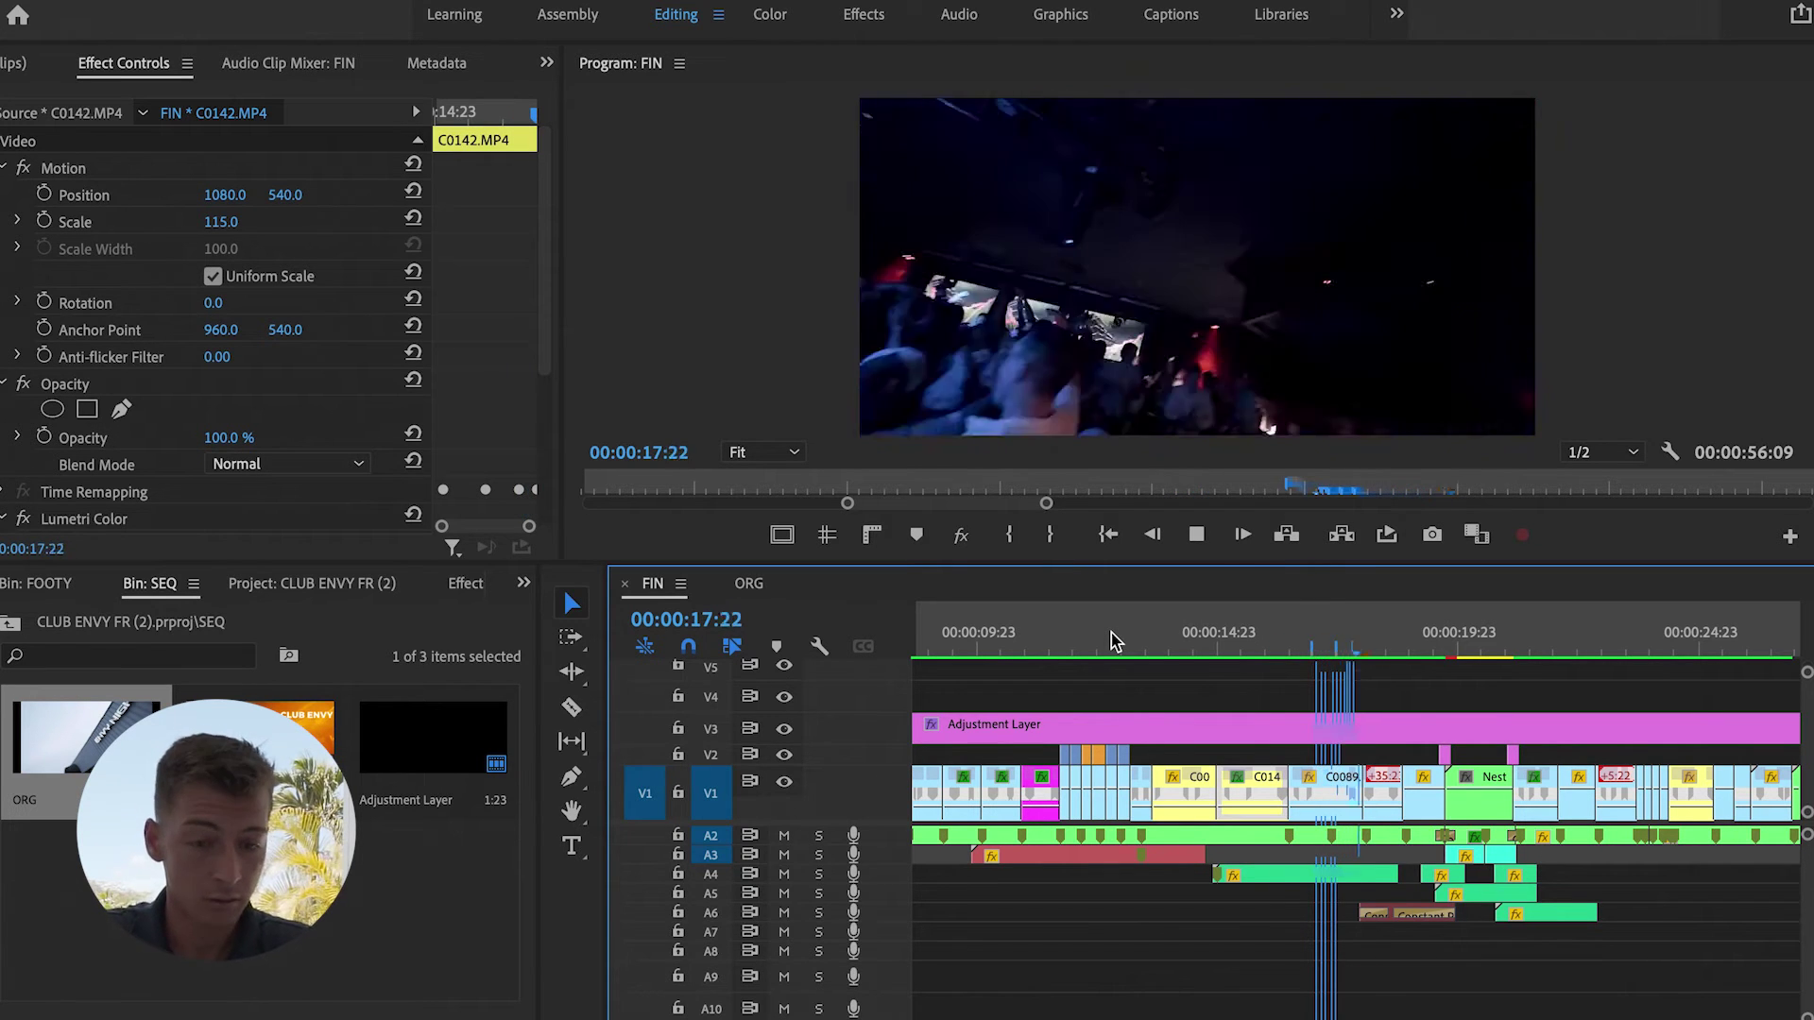
{"action": "key", "text": "space"}
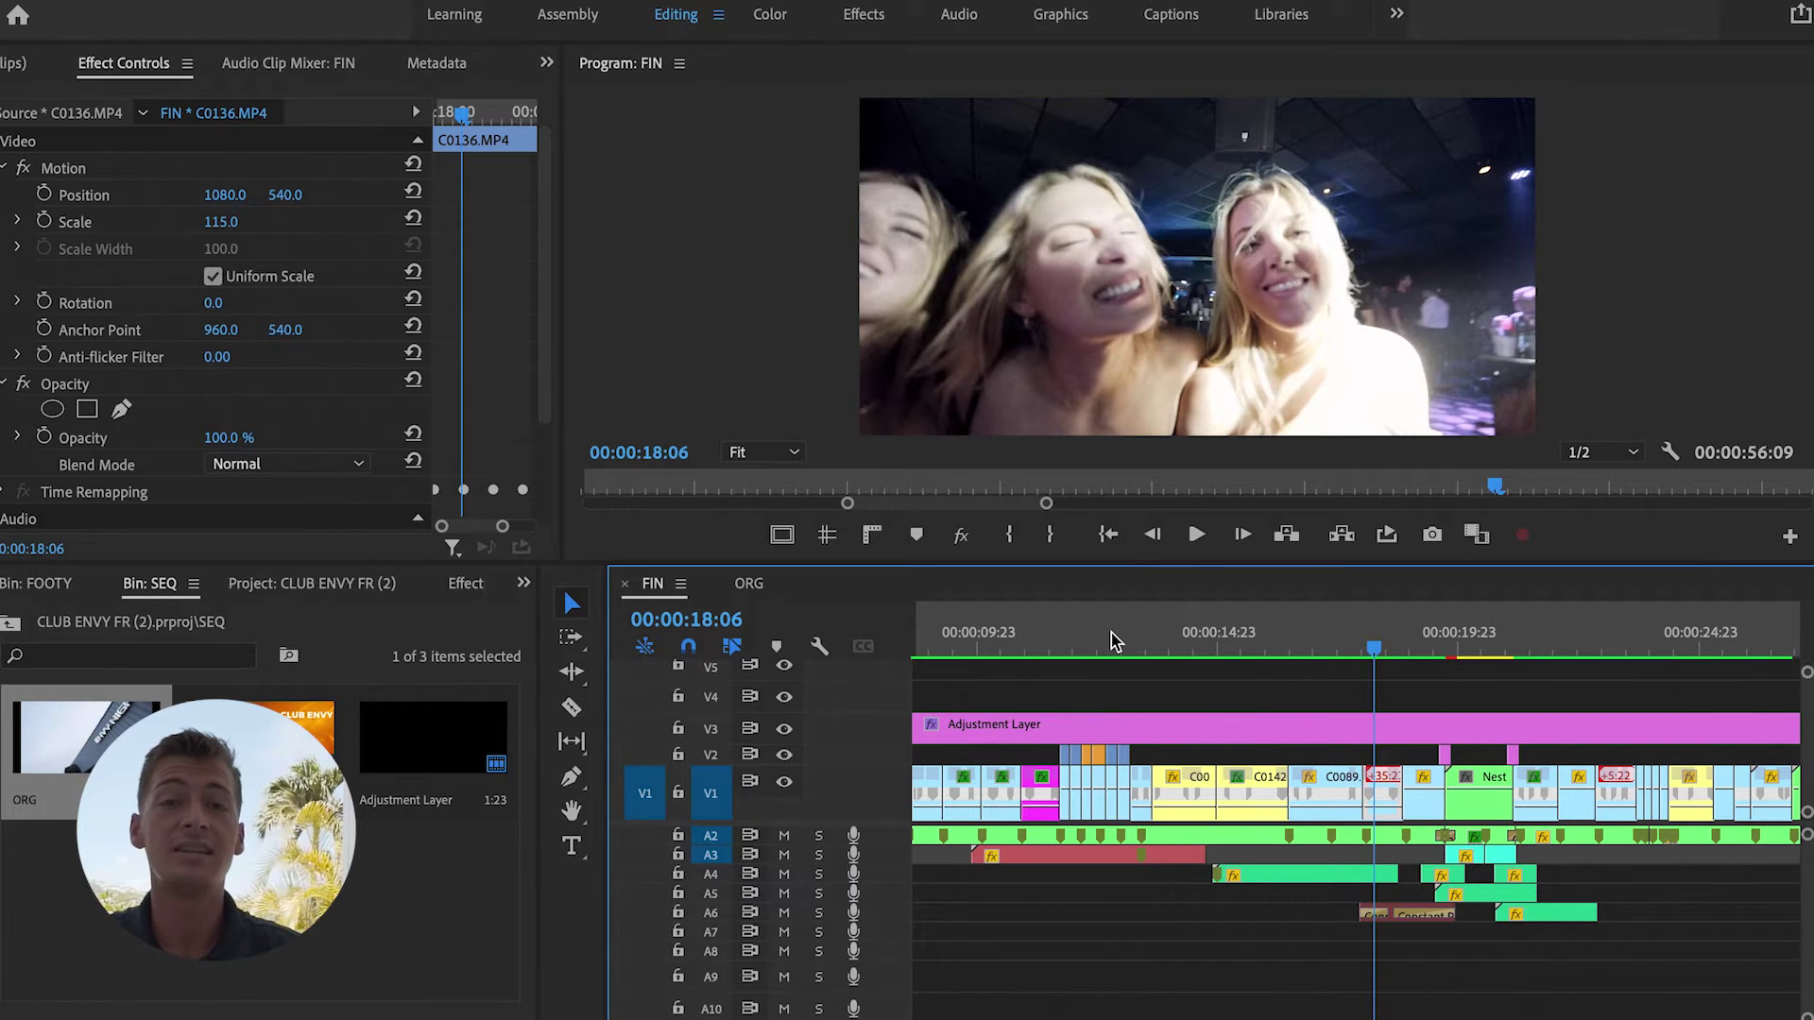
{"action": "key", "text": "shift+k"}
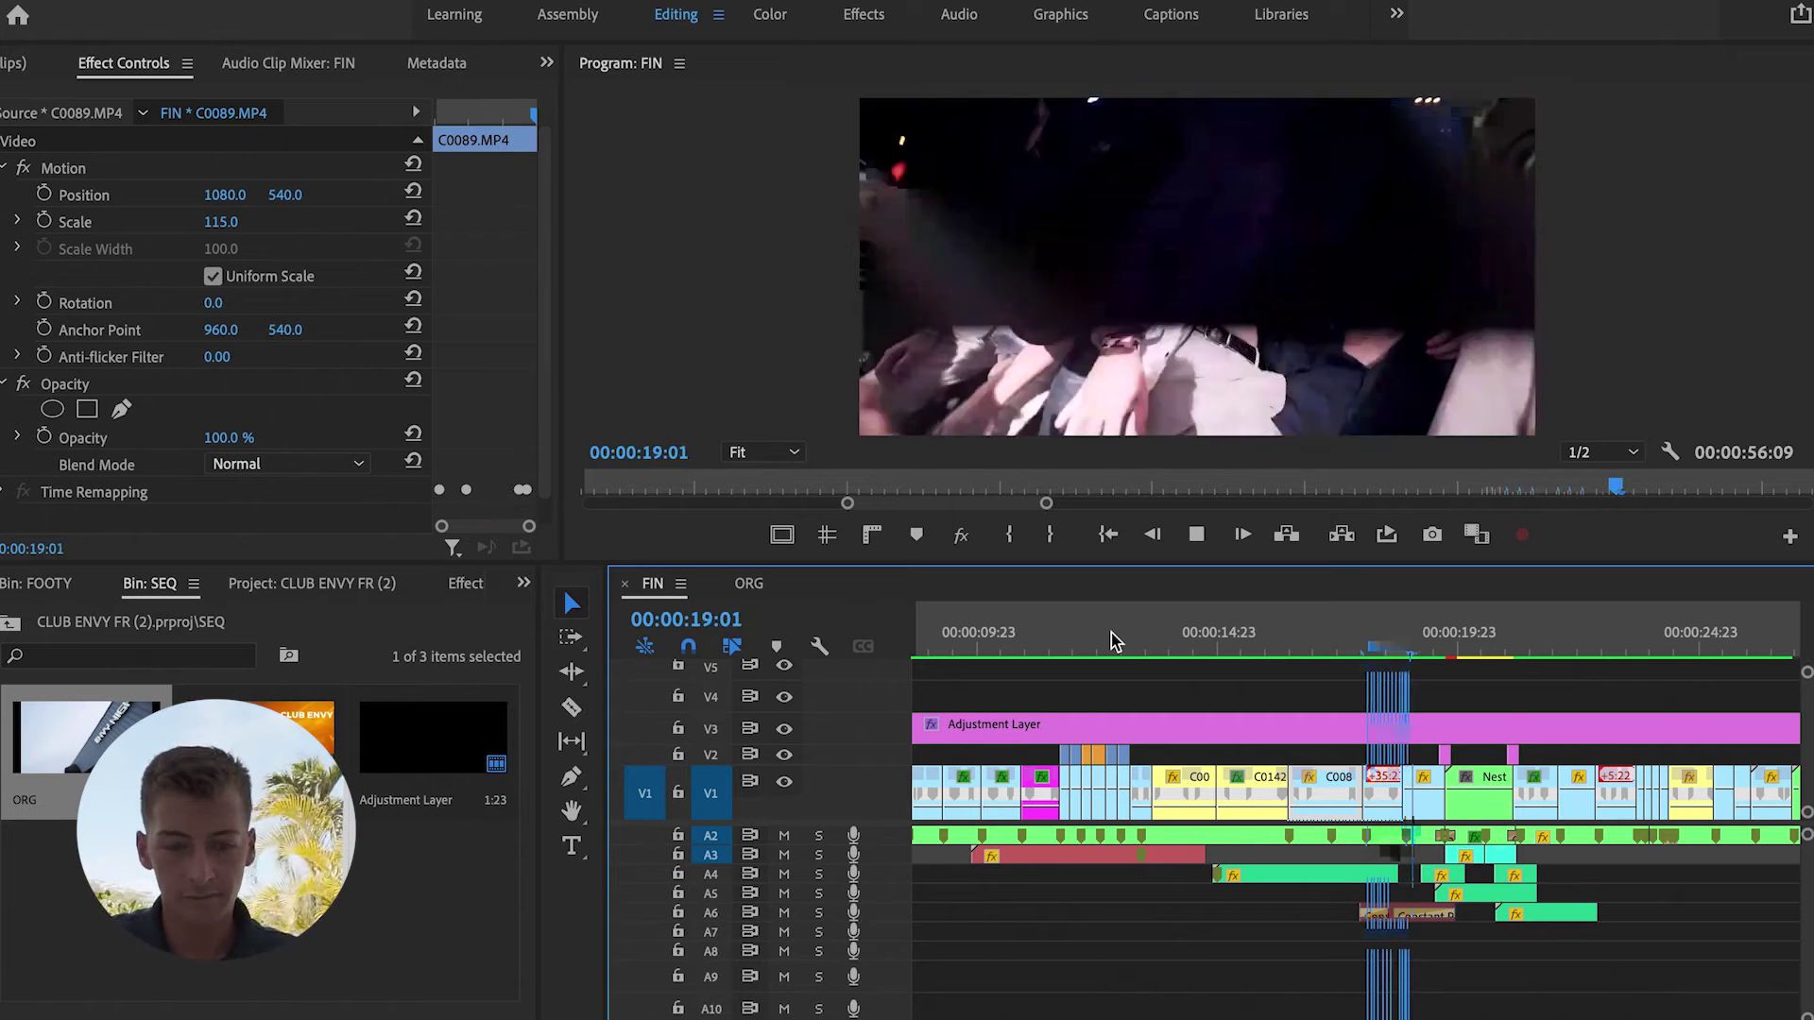
{"action": "key", "text": "space"}
Return the playhead to the start of clip C0136.MP4 at 00:00:18:00 and play into Nested Sequence 15, stopping at 00:00:19:21.
{"action": "key", "text": "Up"}
{"action": "key", "text": "Up"}
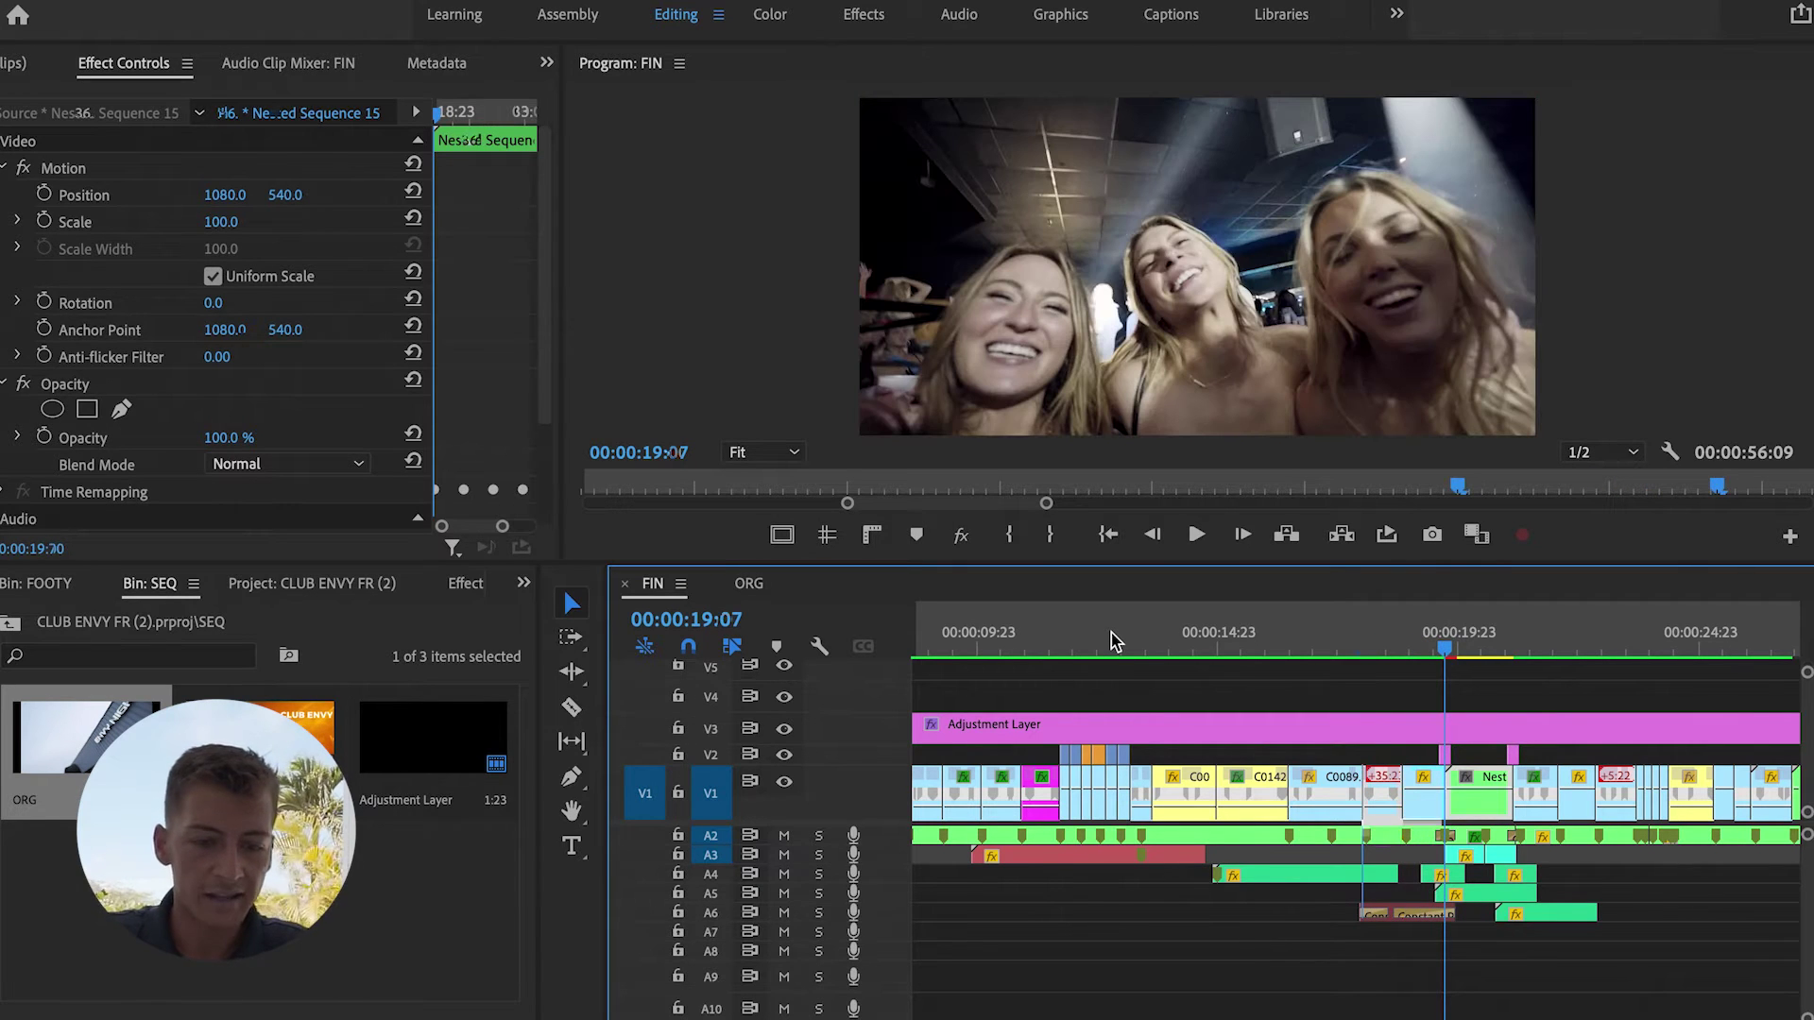
{"action": "key", "text": "Up"}
{"action": "key", "text": "Up"}
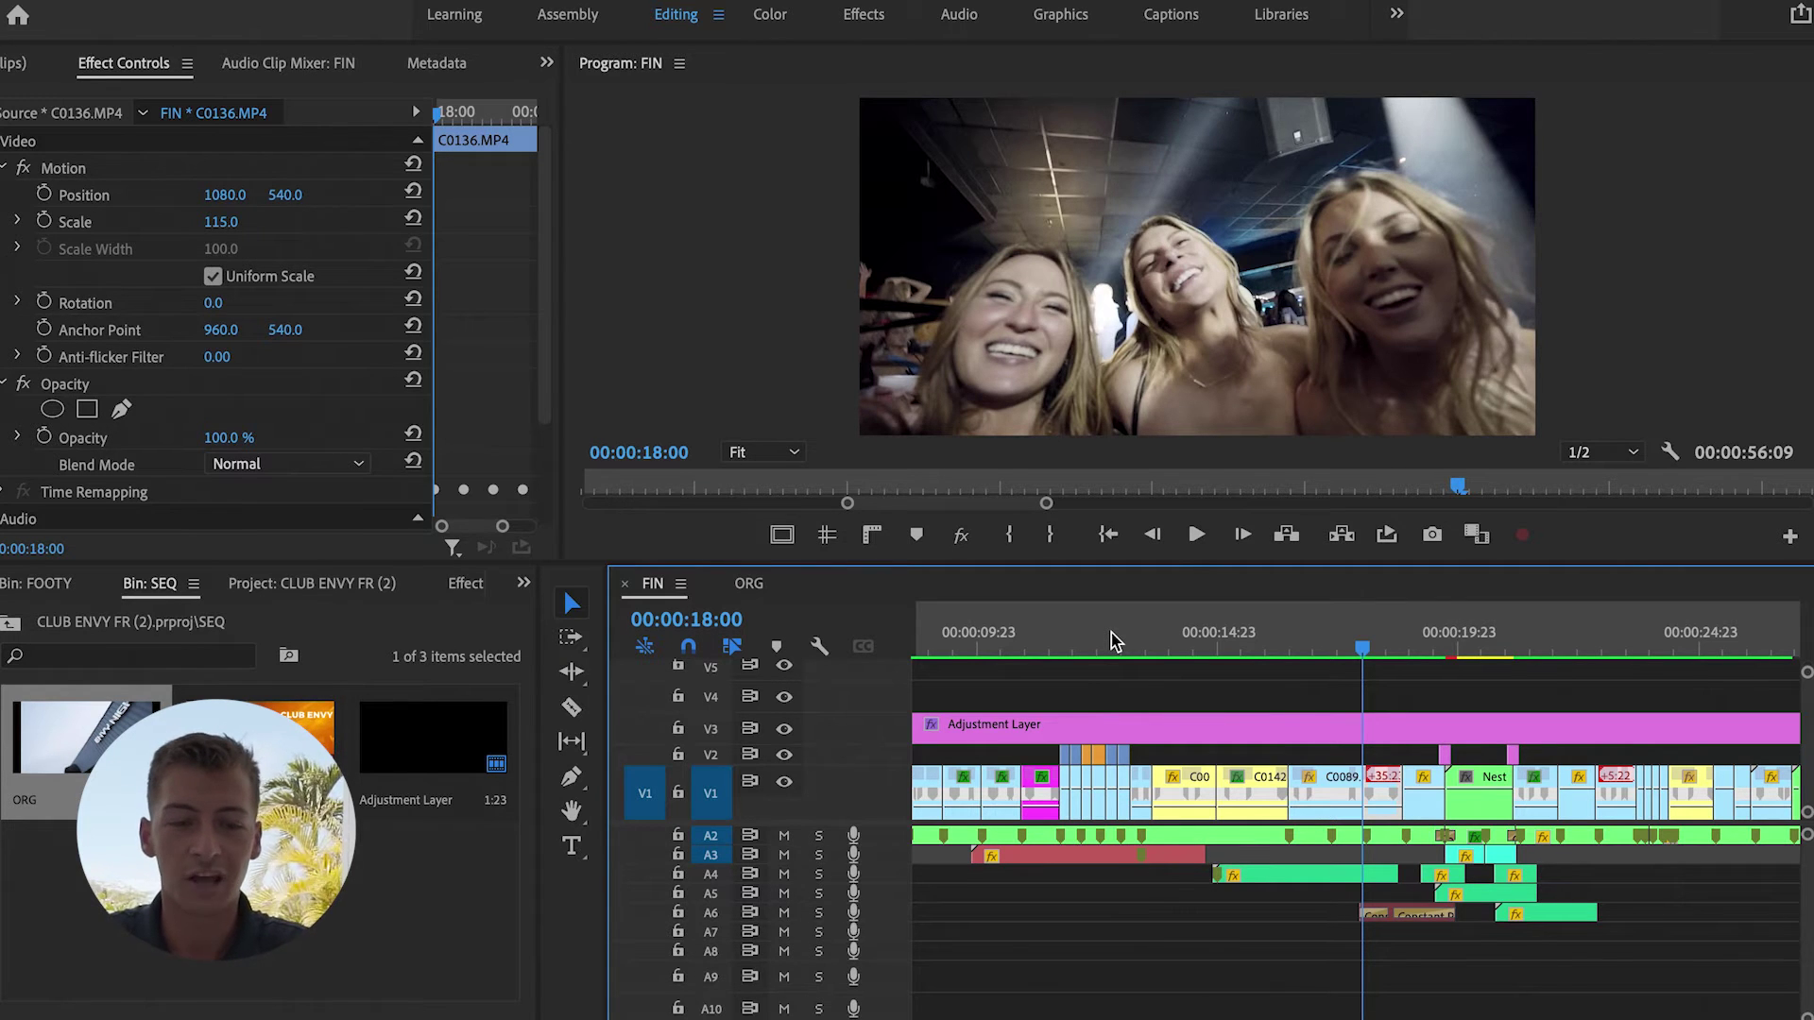
{"action": "key", "text": "space"}
{"action": "key", "text": "space"}
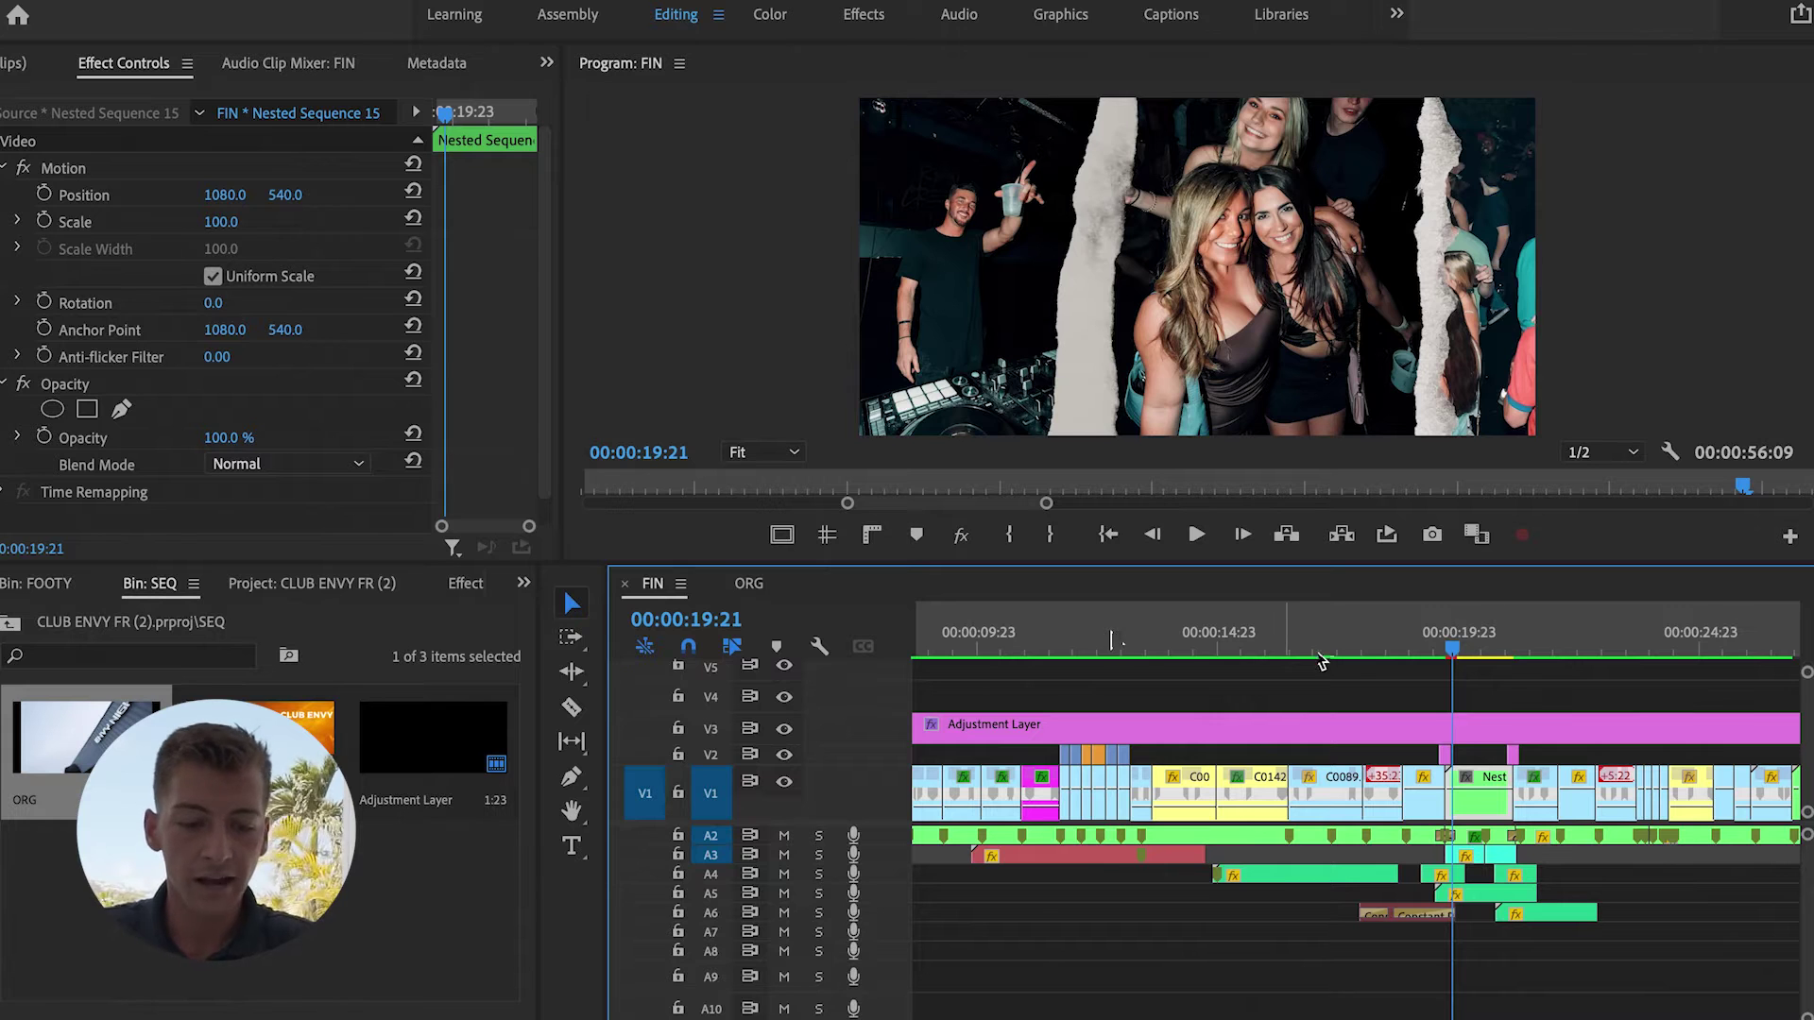
Replay FIN from 00:00:18:15 through the whole of Nested Sequence 15, stopping in clip C0091.MP4 at 00:00:22:06.
{"action": "left_click", "coordinate": [1395, 641]}
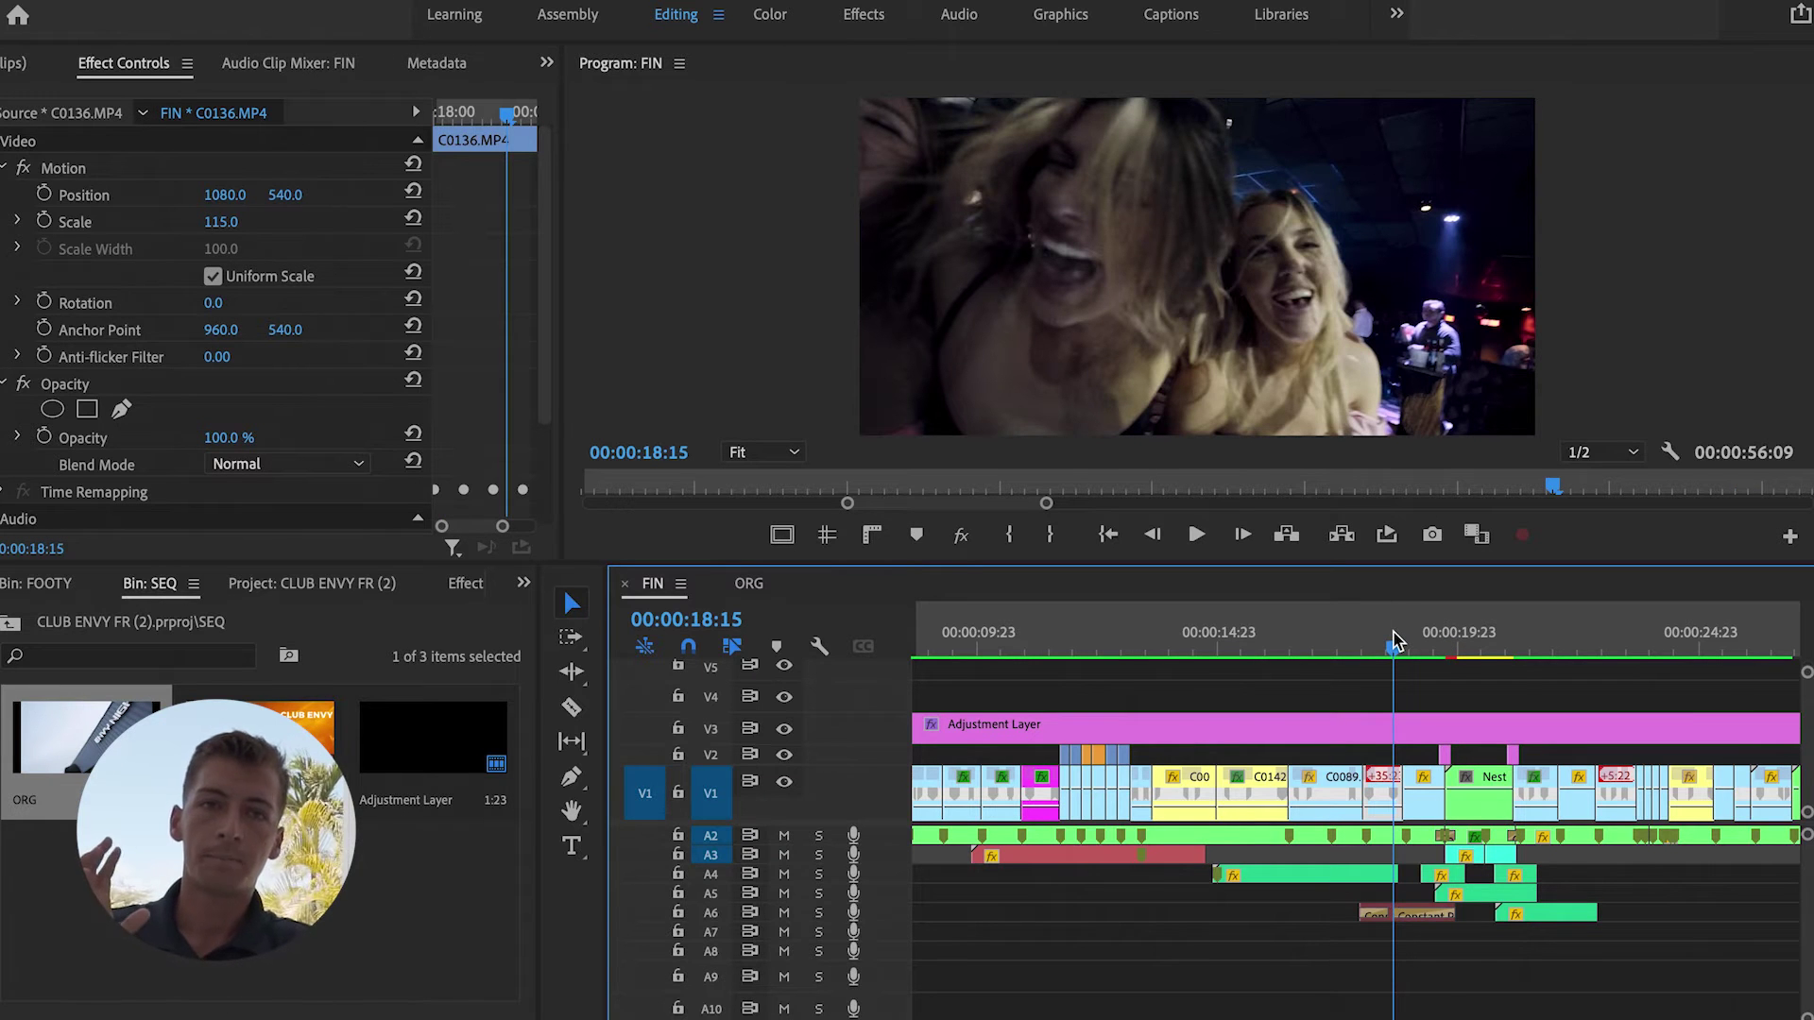
{"action": "key", "text": "space"}
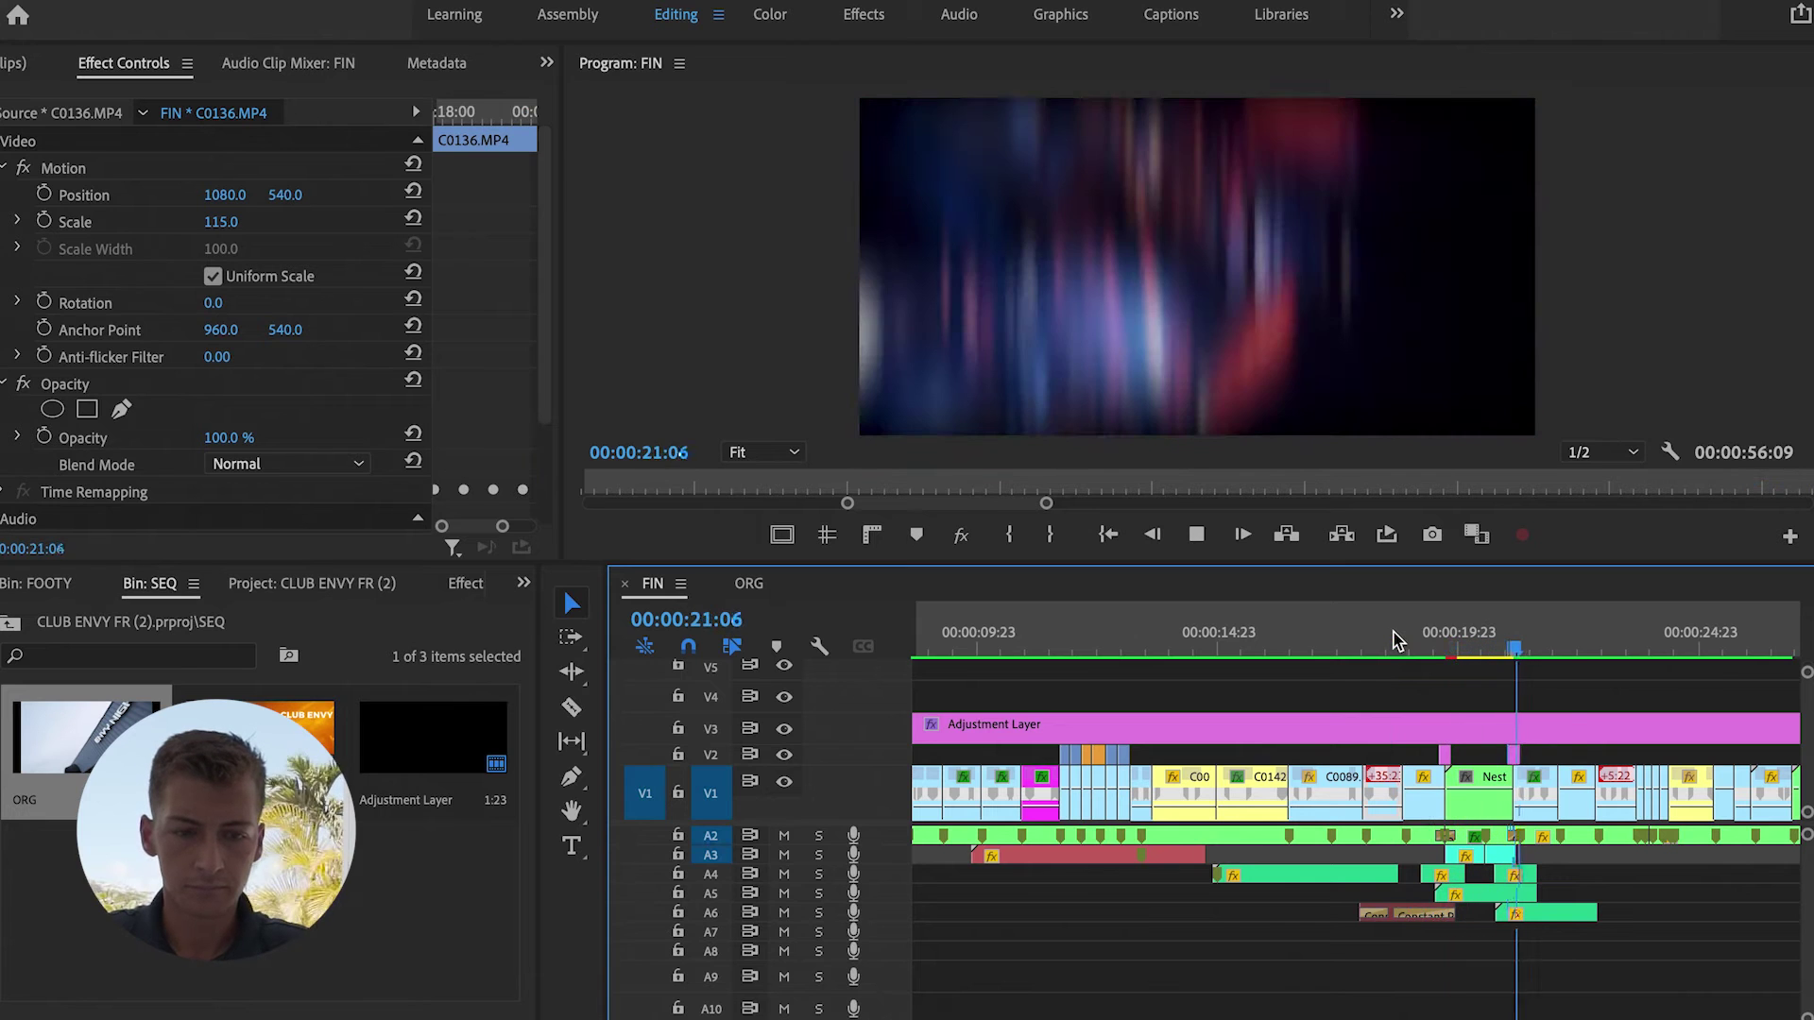
{"action": "key", "text": "space"}
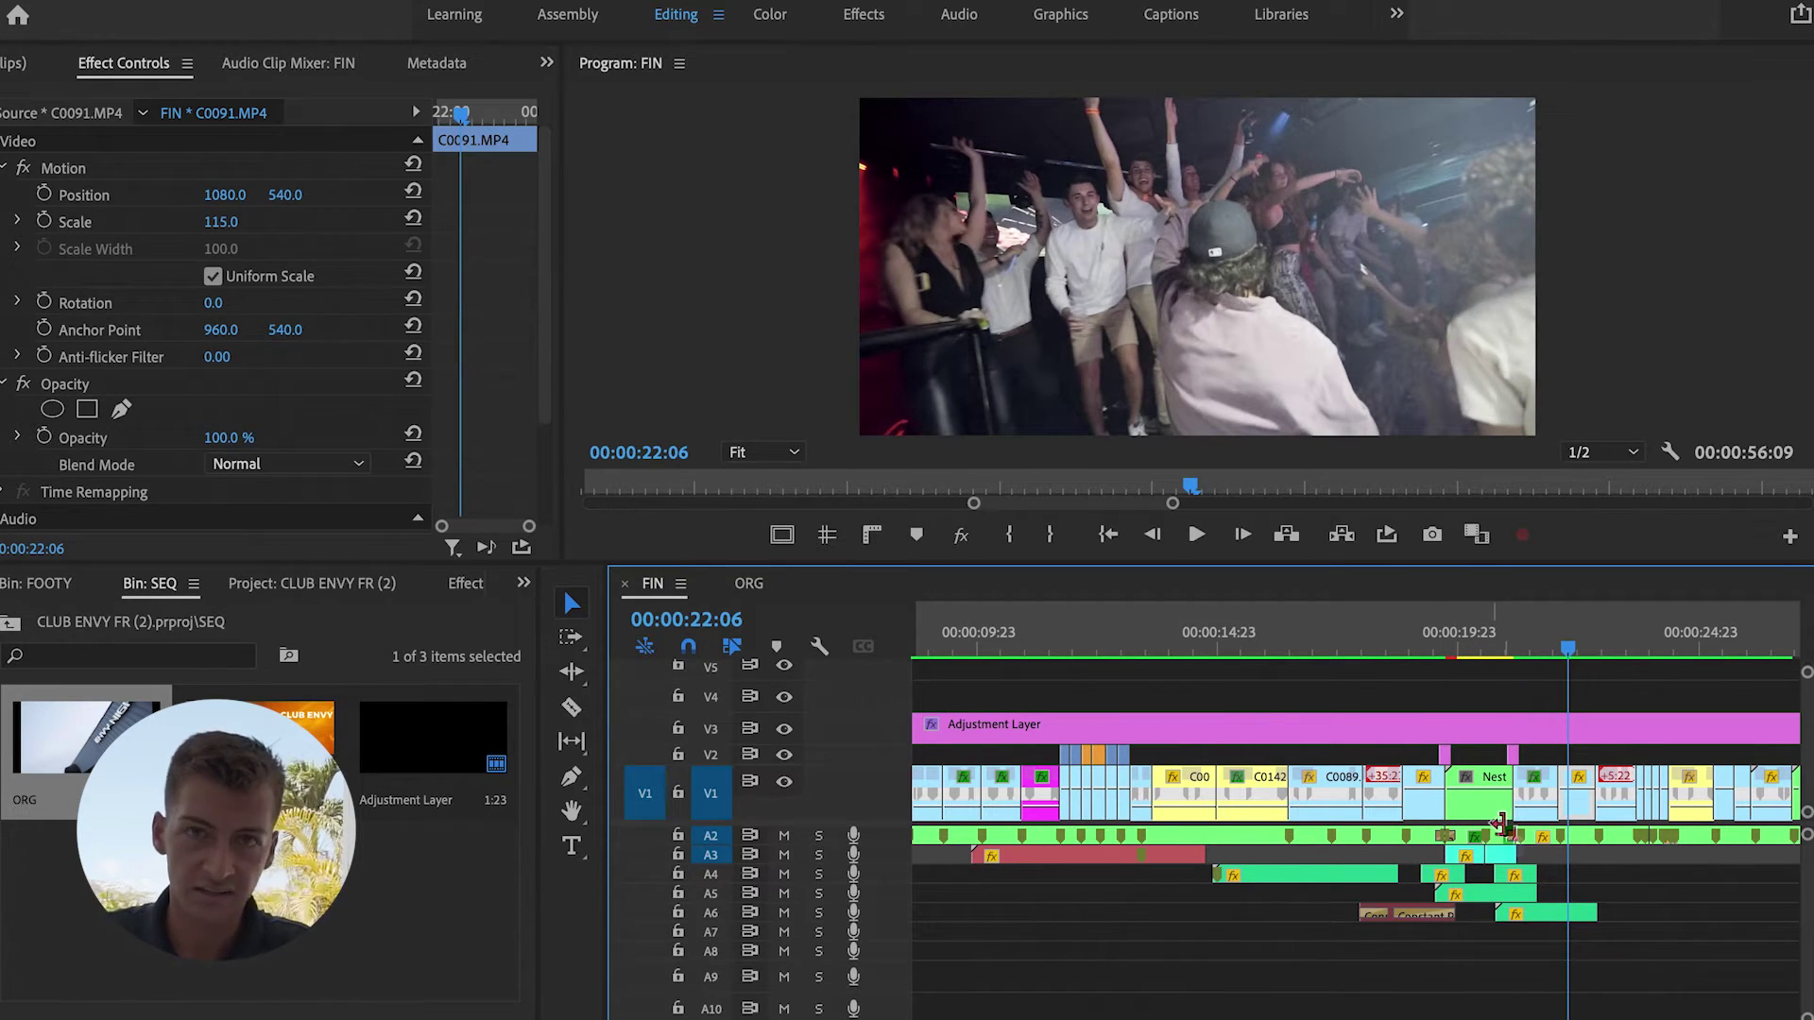
Examine the transition from clip C0157.MP4 into Nested Sequence 15 up close, playing from 00:00:19:05 to 00:00:20:01.
{"action": "left_click", "coordinate": [1434, 652]}
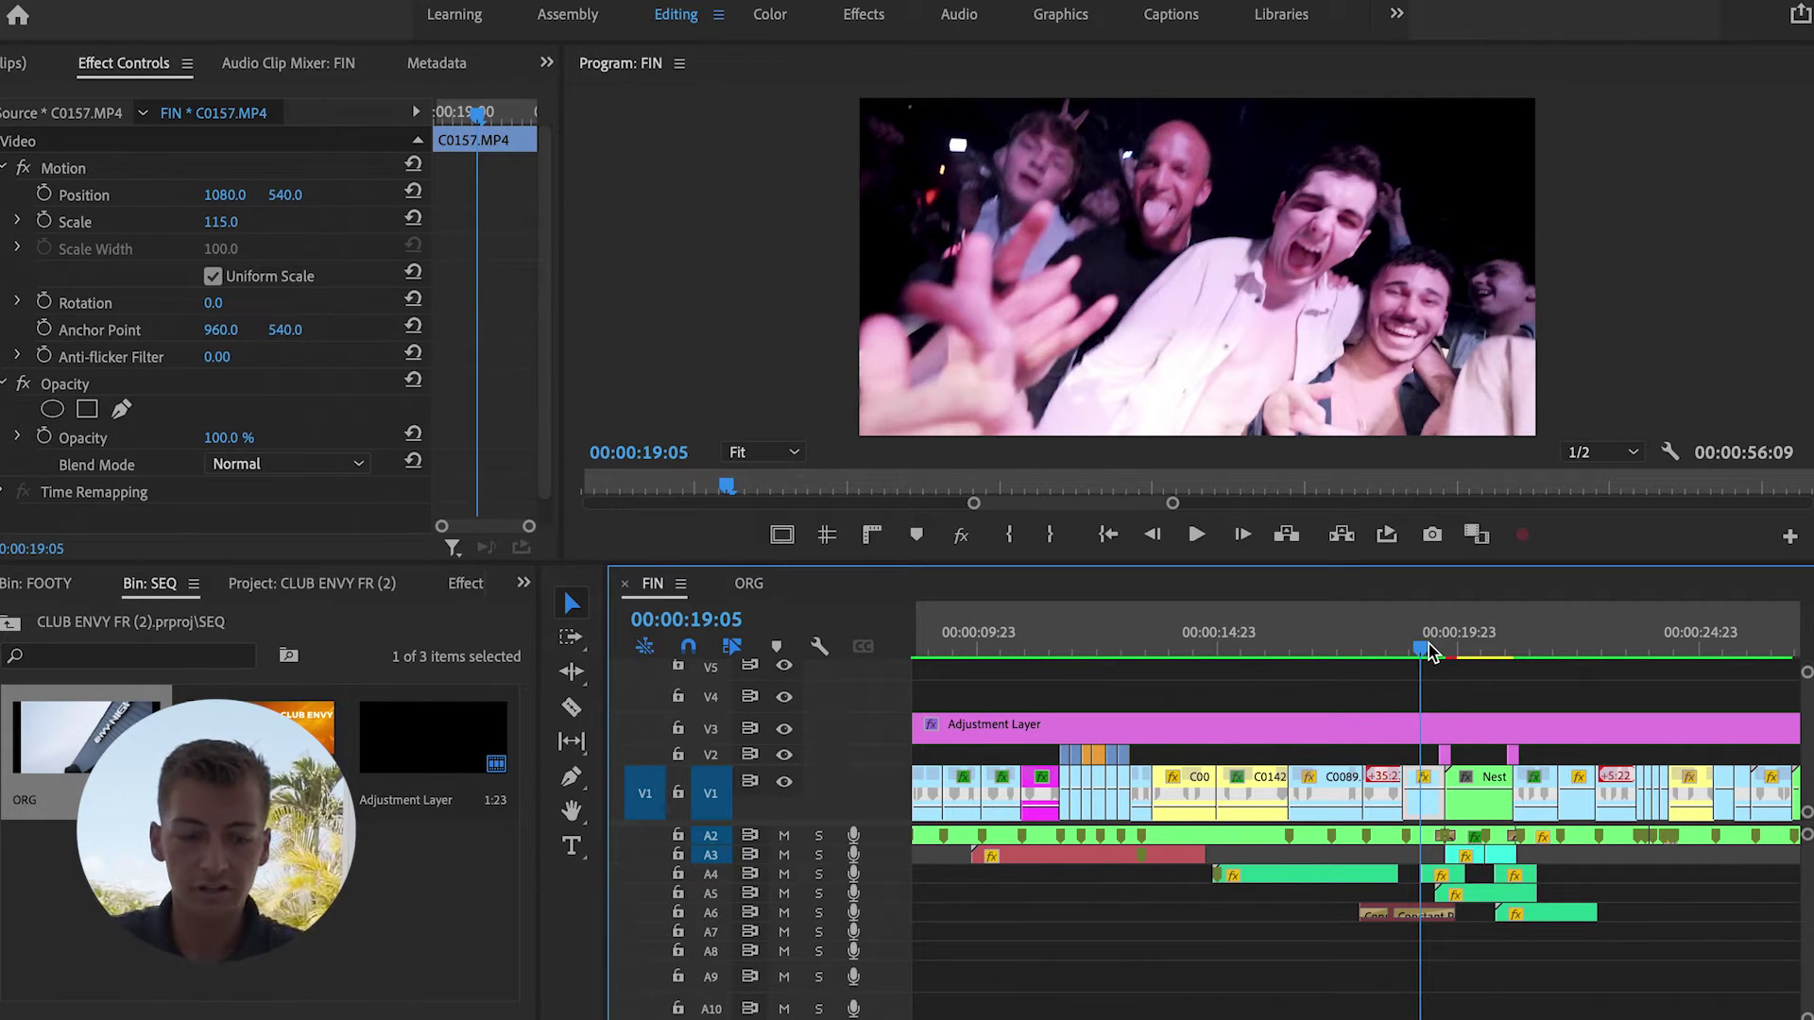
{"action": "key", "text": "equal"}
{"action": "key", "text": "equal"}
{"action": "key", "text": "equal"}
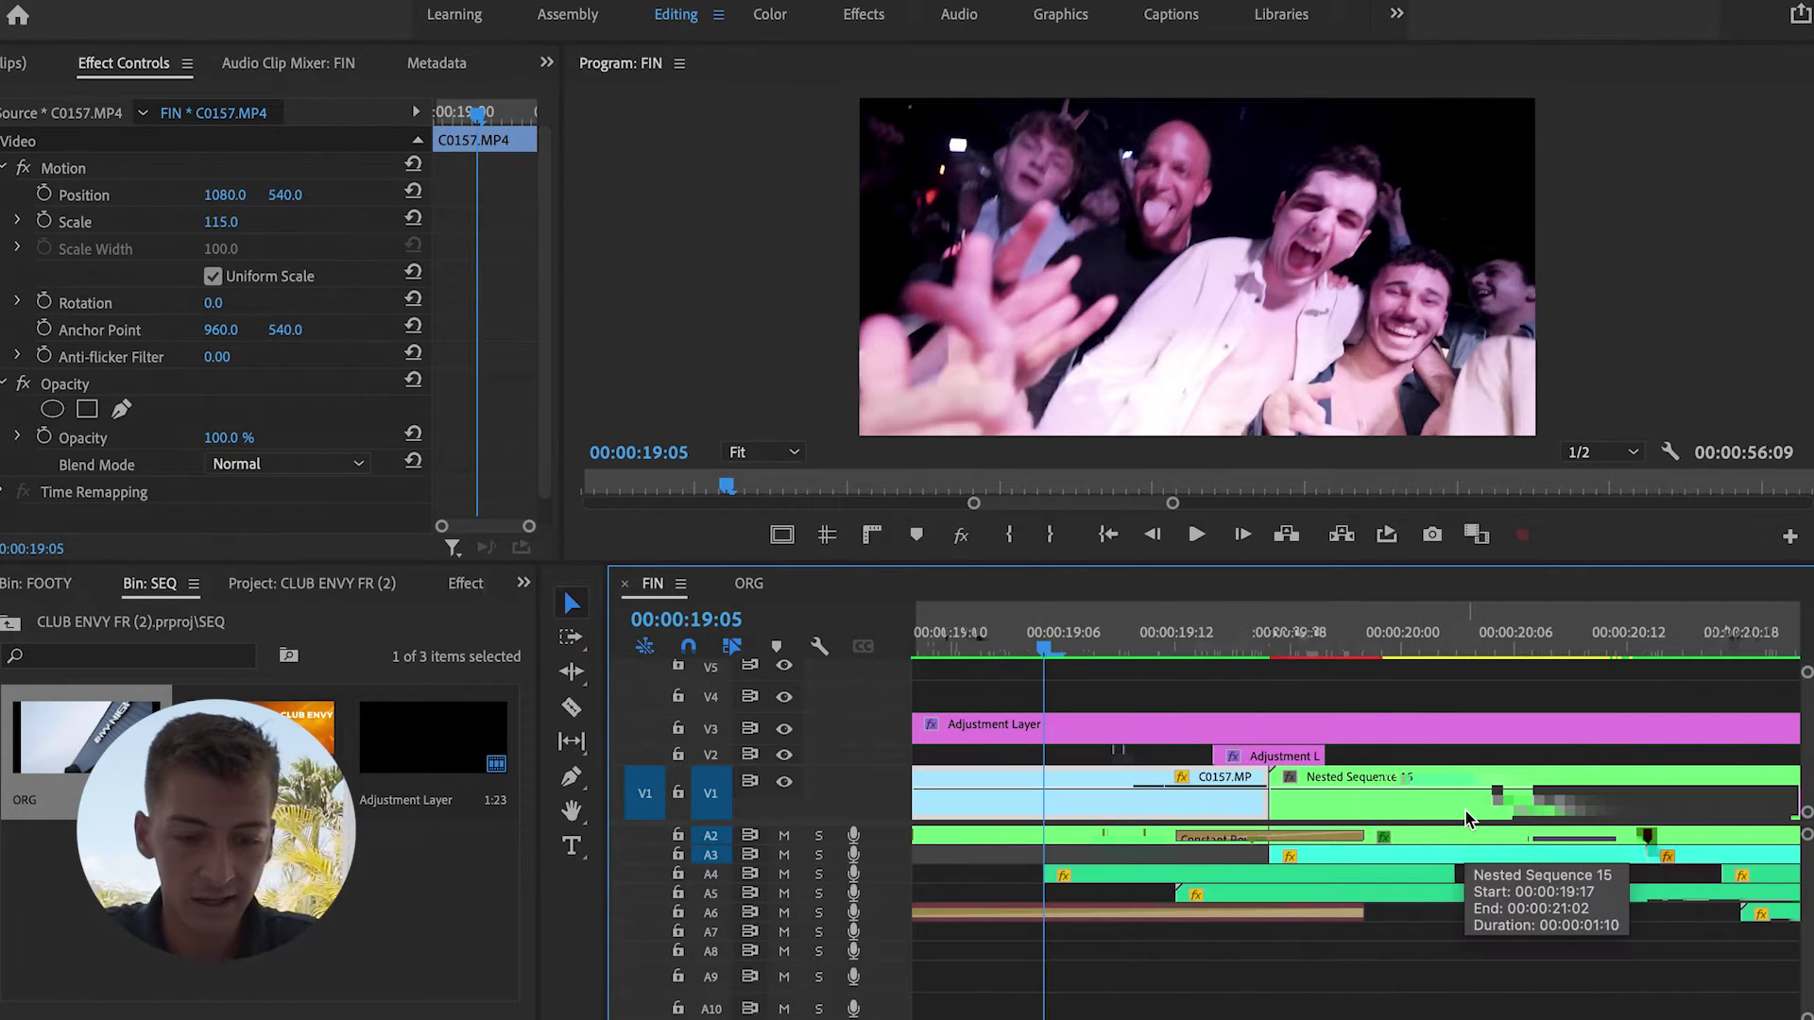
{"action": "key", "text": "space"}
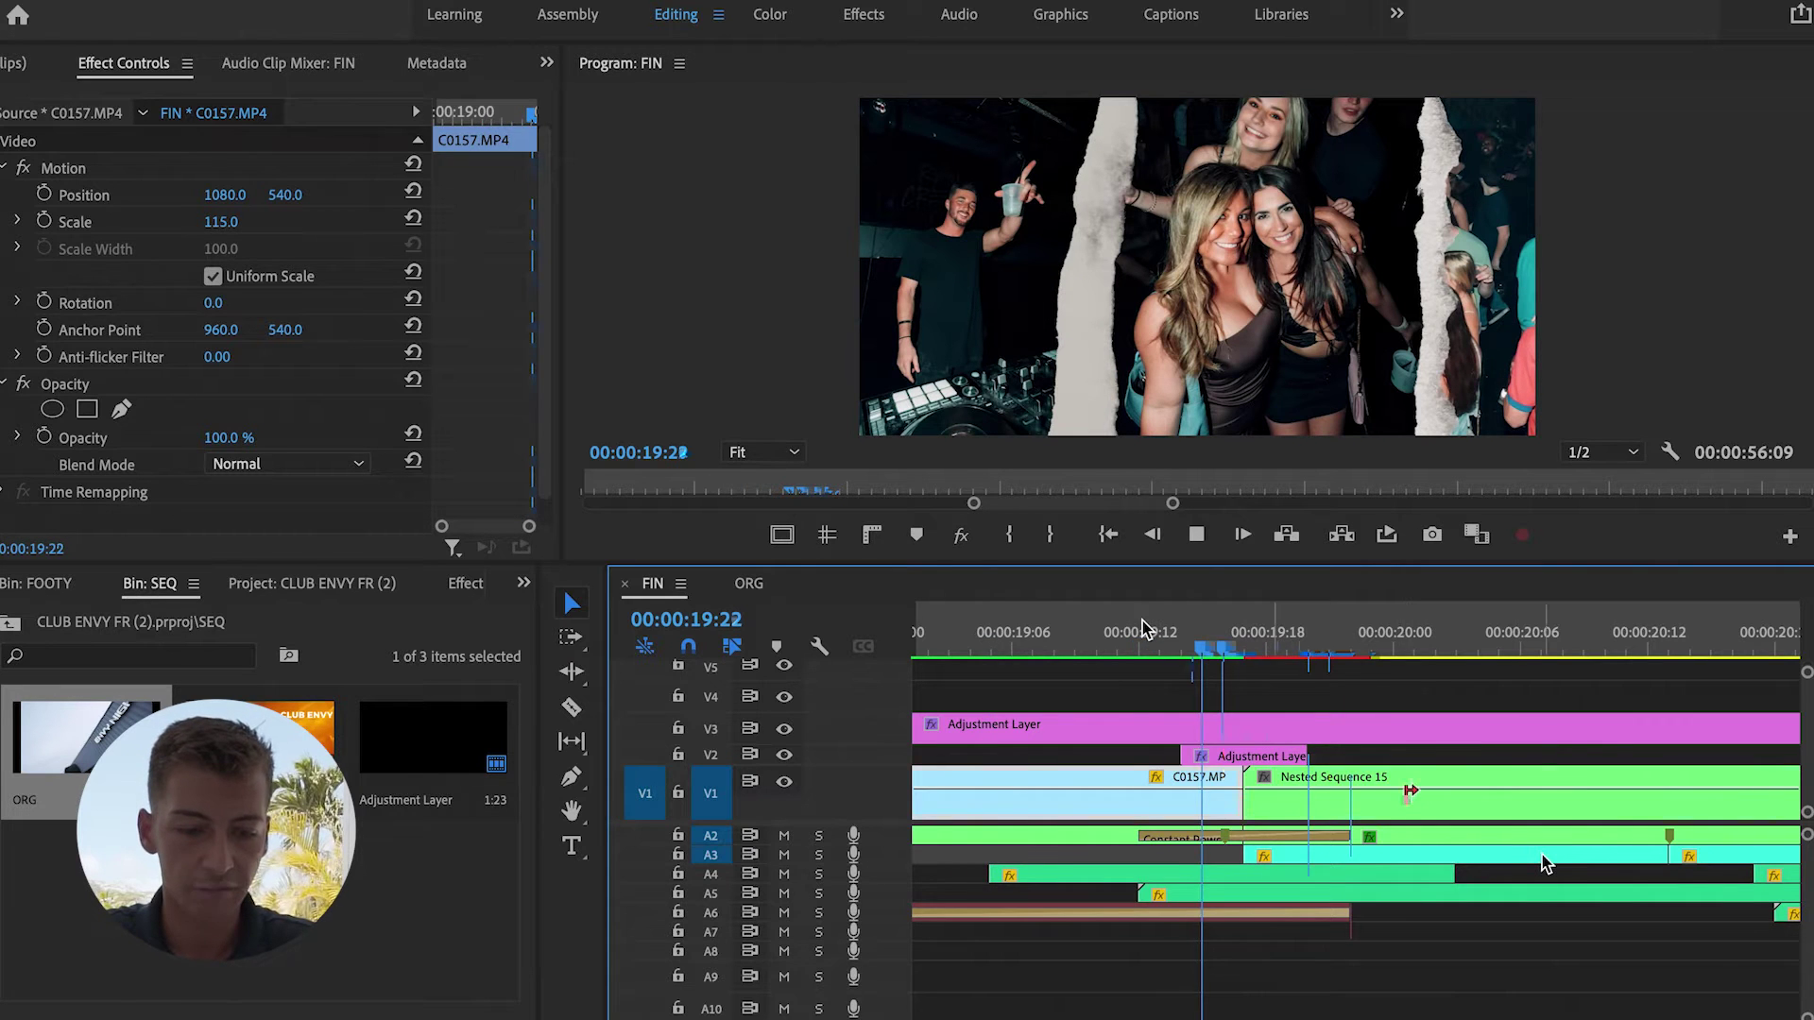
{"action": "key", "text": "space"}
{"action": "key", "text": "minus"}
{"action": "key", "text": "minus"}
{"action": "key", "text": "minus"}
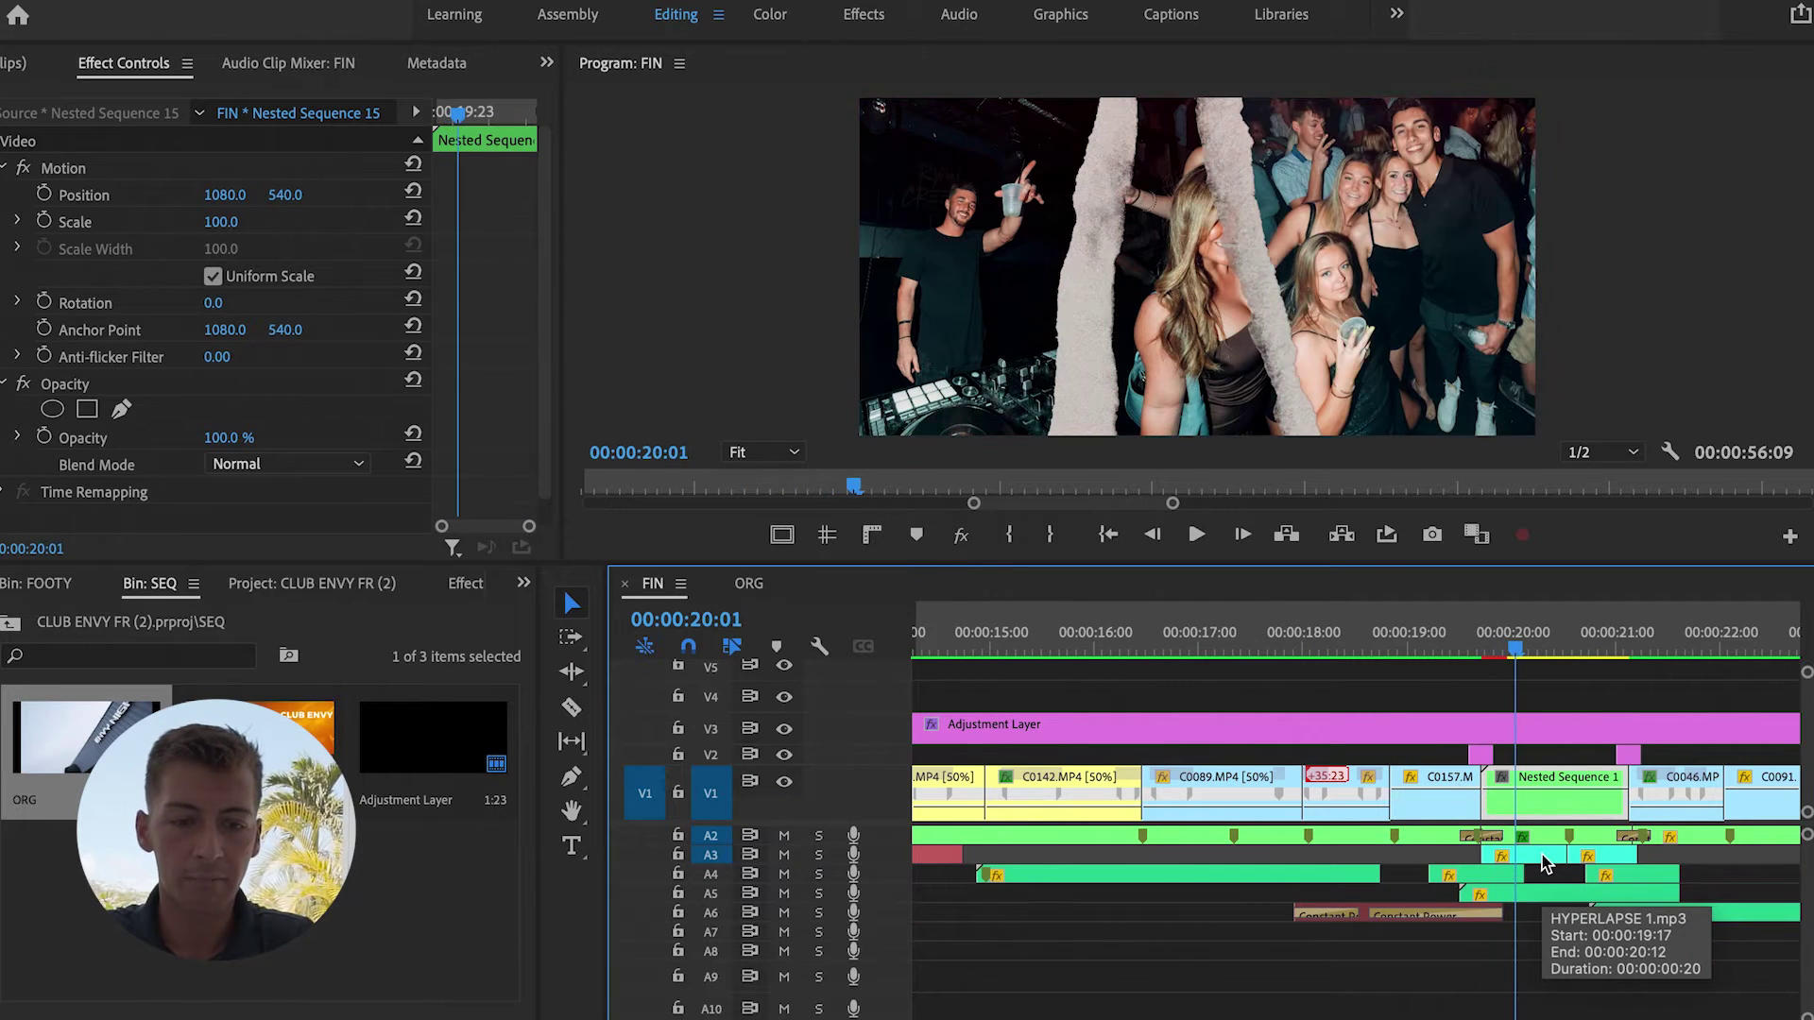
Step frame by frame through Nested Sequence 15 in FIN to 00:00:20:19, examining how the torn-paper photo collage changes.
{"action": "key", "text": "Right"}
{"action": "key", "text": "Right"}
{"action": "key", "text": "Right"}
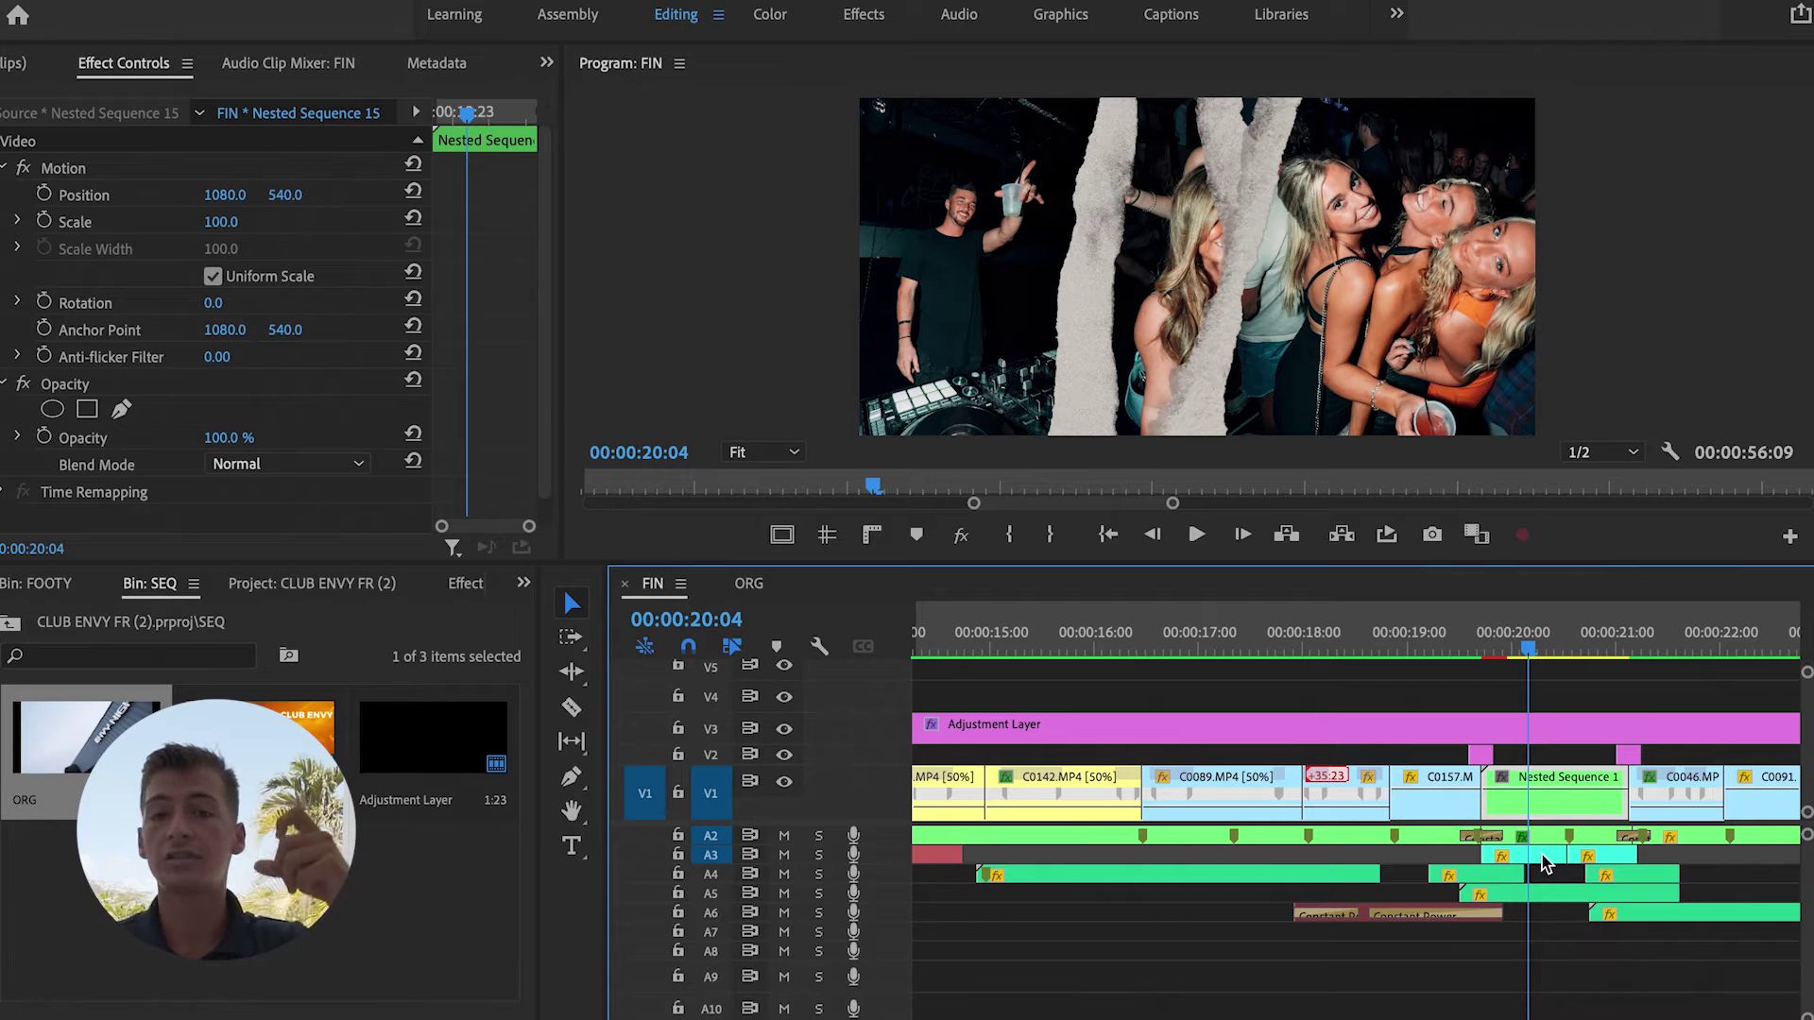
{"action": "key", "text": "Right"}
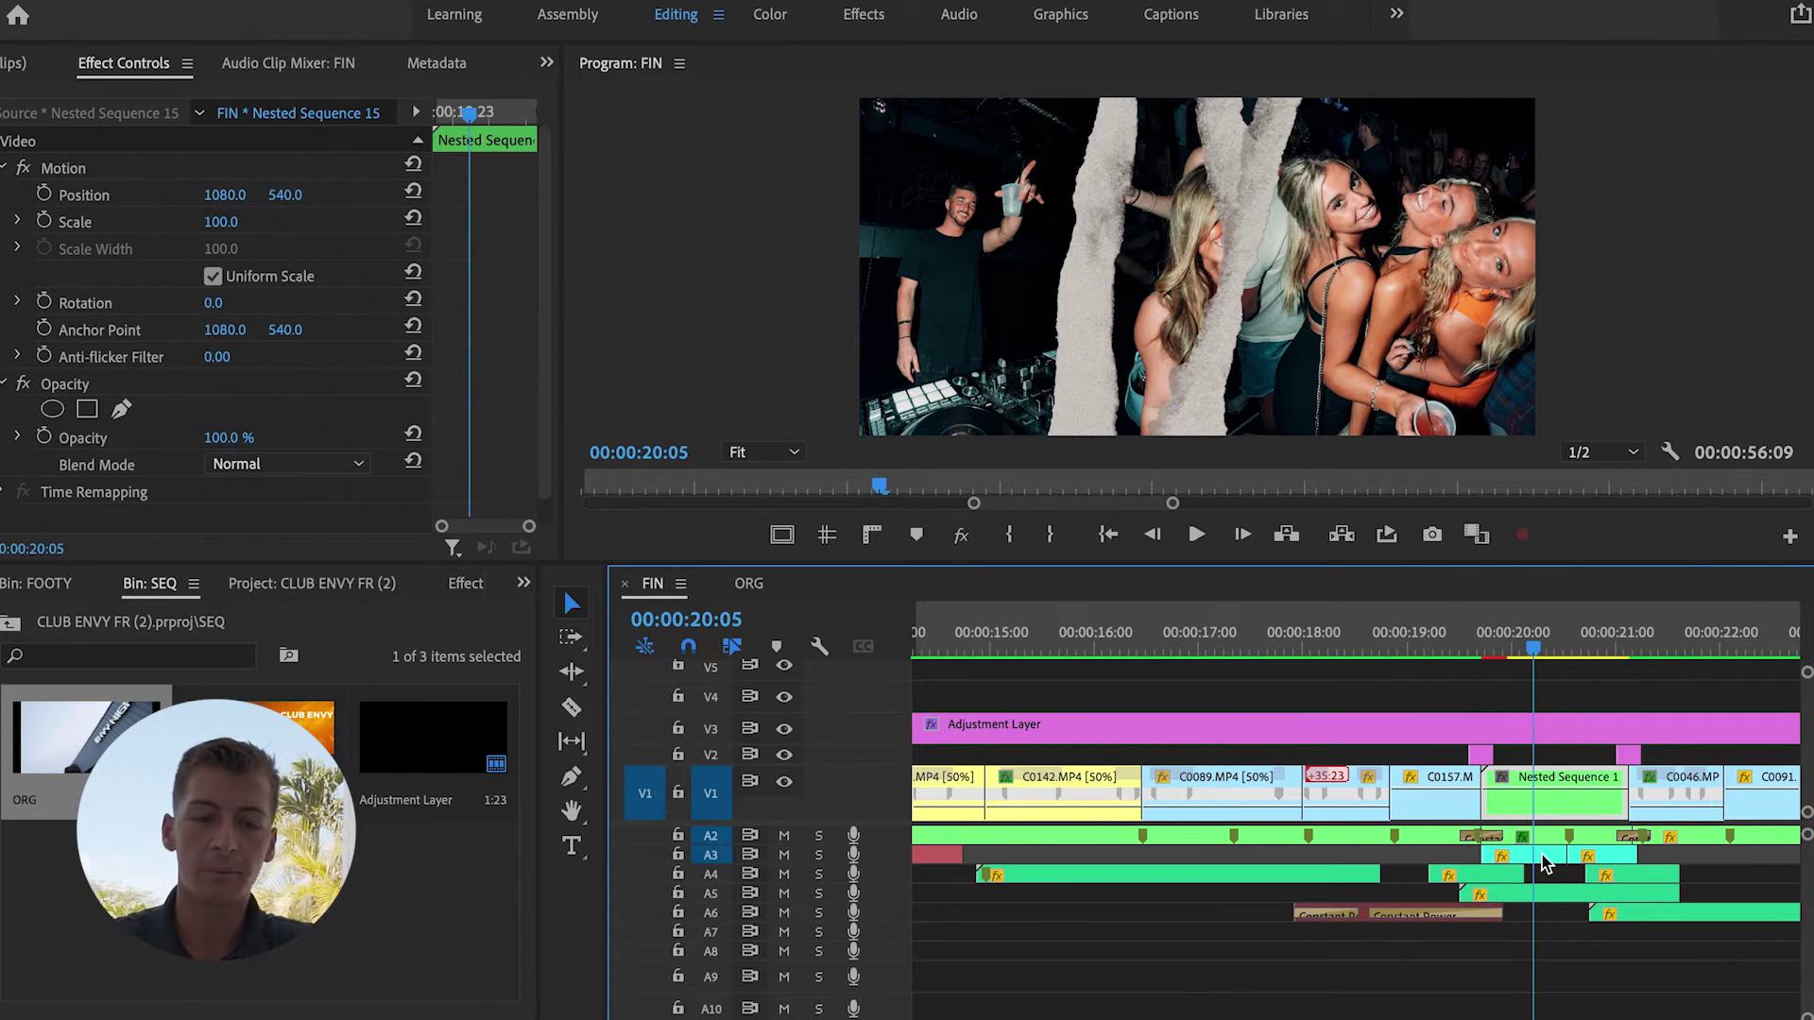
{"action": "key", "text": "Right"}
{"action": "key", "text": "Right"}
{"action": "key", "text": "Right"}
{"action": "key", "text": "Right"}
{"action": "key", "text": "Right"}
{"action": "key", "text": "Right"}
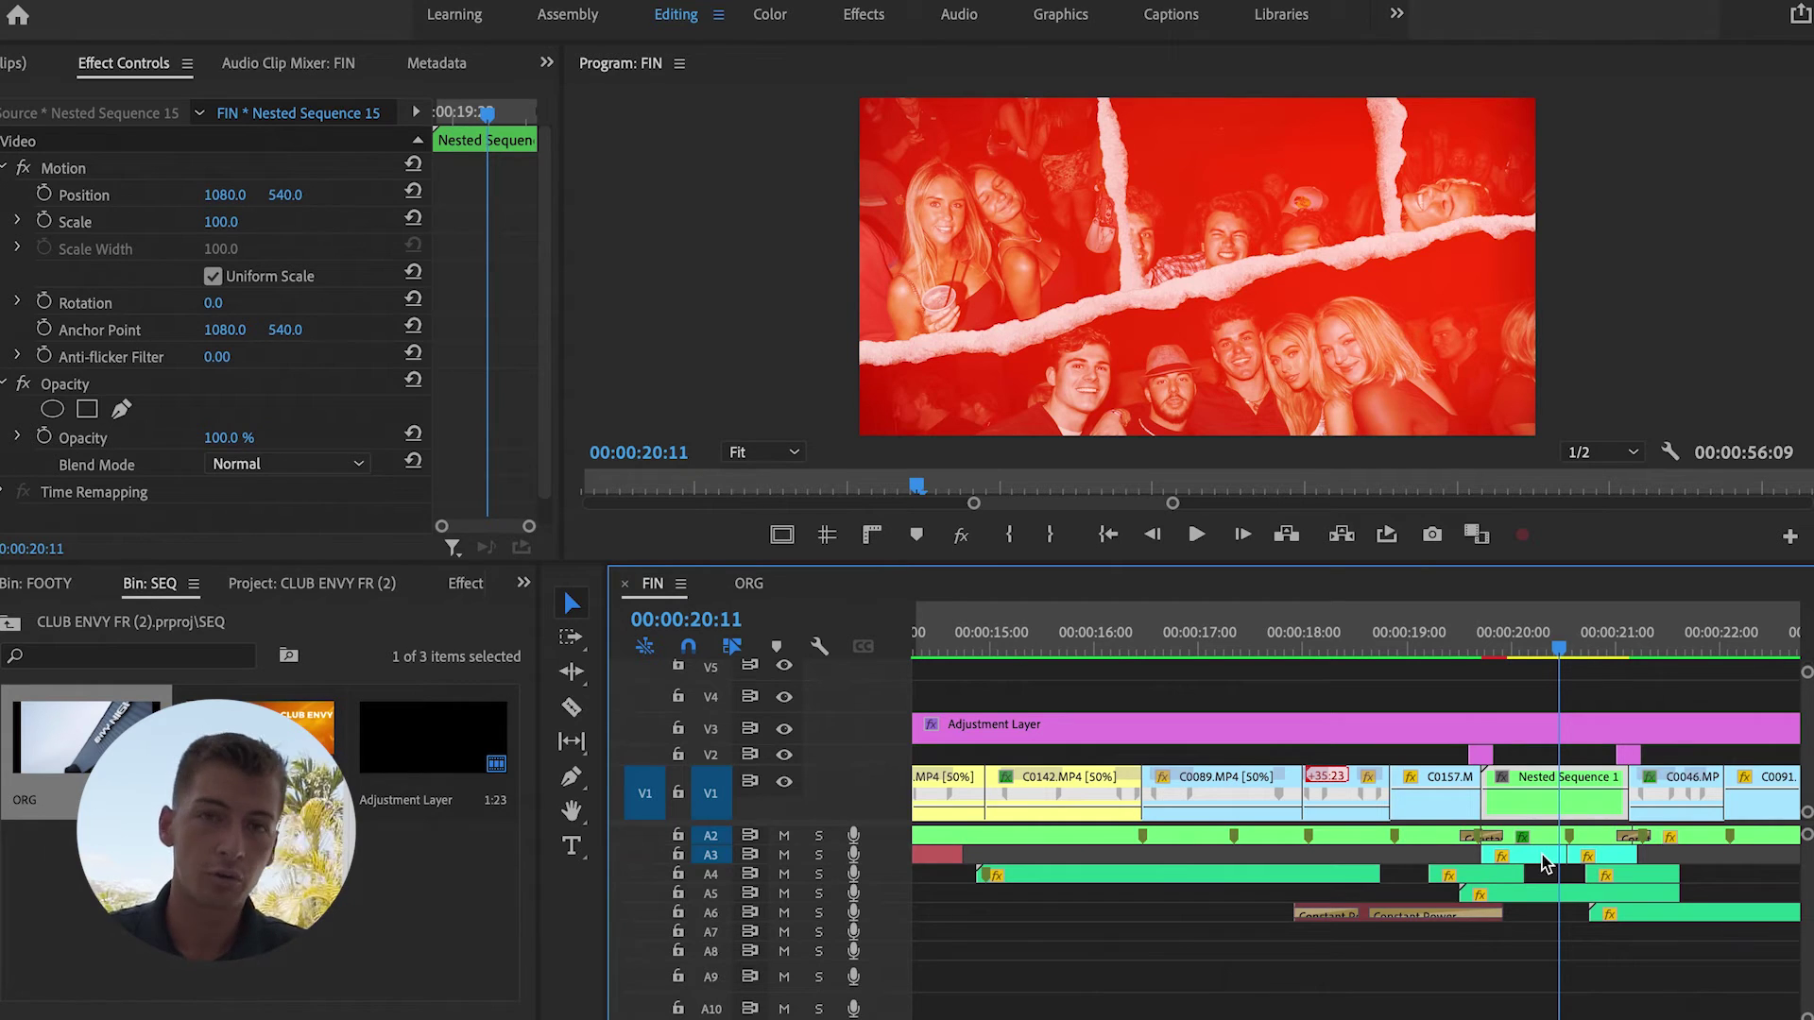
{"action": "key", "text": "Right"}
{"action": "key", "text": "Right"}
{"action": "key", "text": "Right"}
{"action": "key", "text": "Right"}
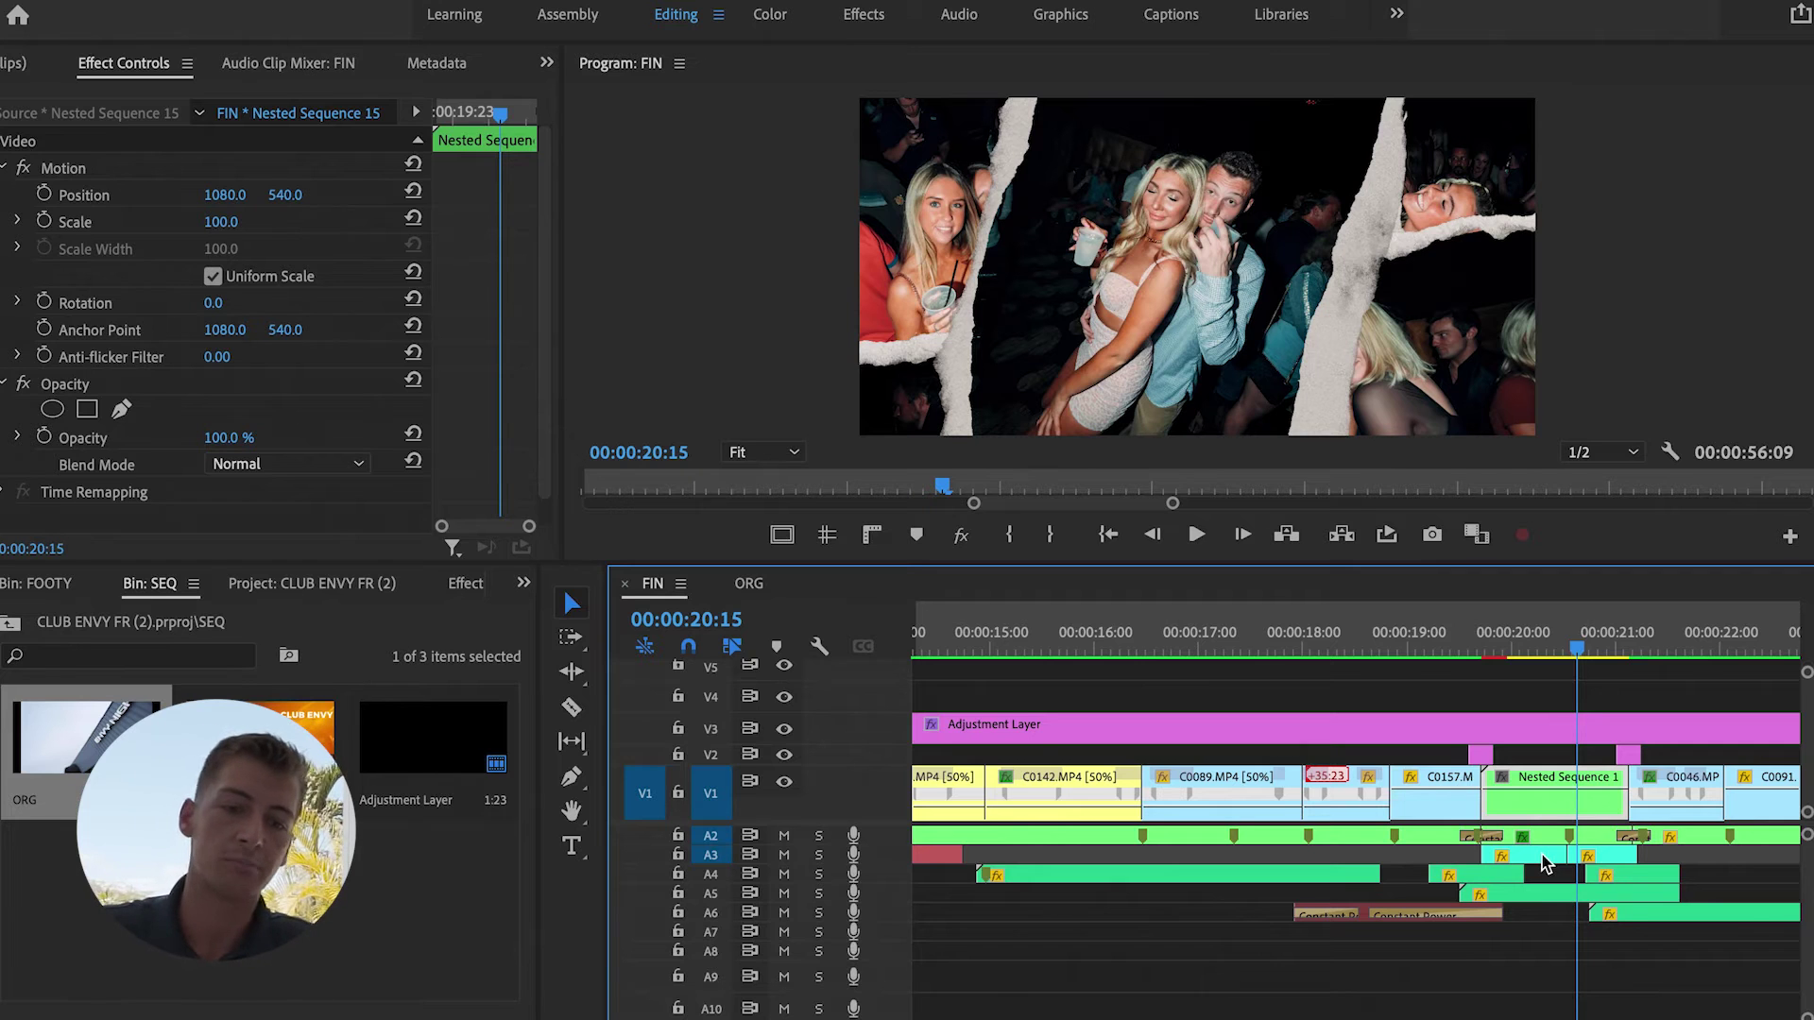
{"action": "key", "text": "Right"}
{"action": "key", "text": "Right"}
{"action": "key", "text": "Right"}
{"action": "key", "text": "Right"}
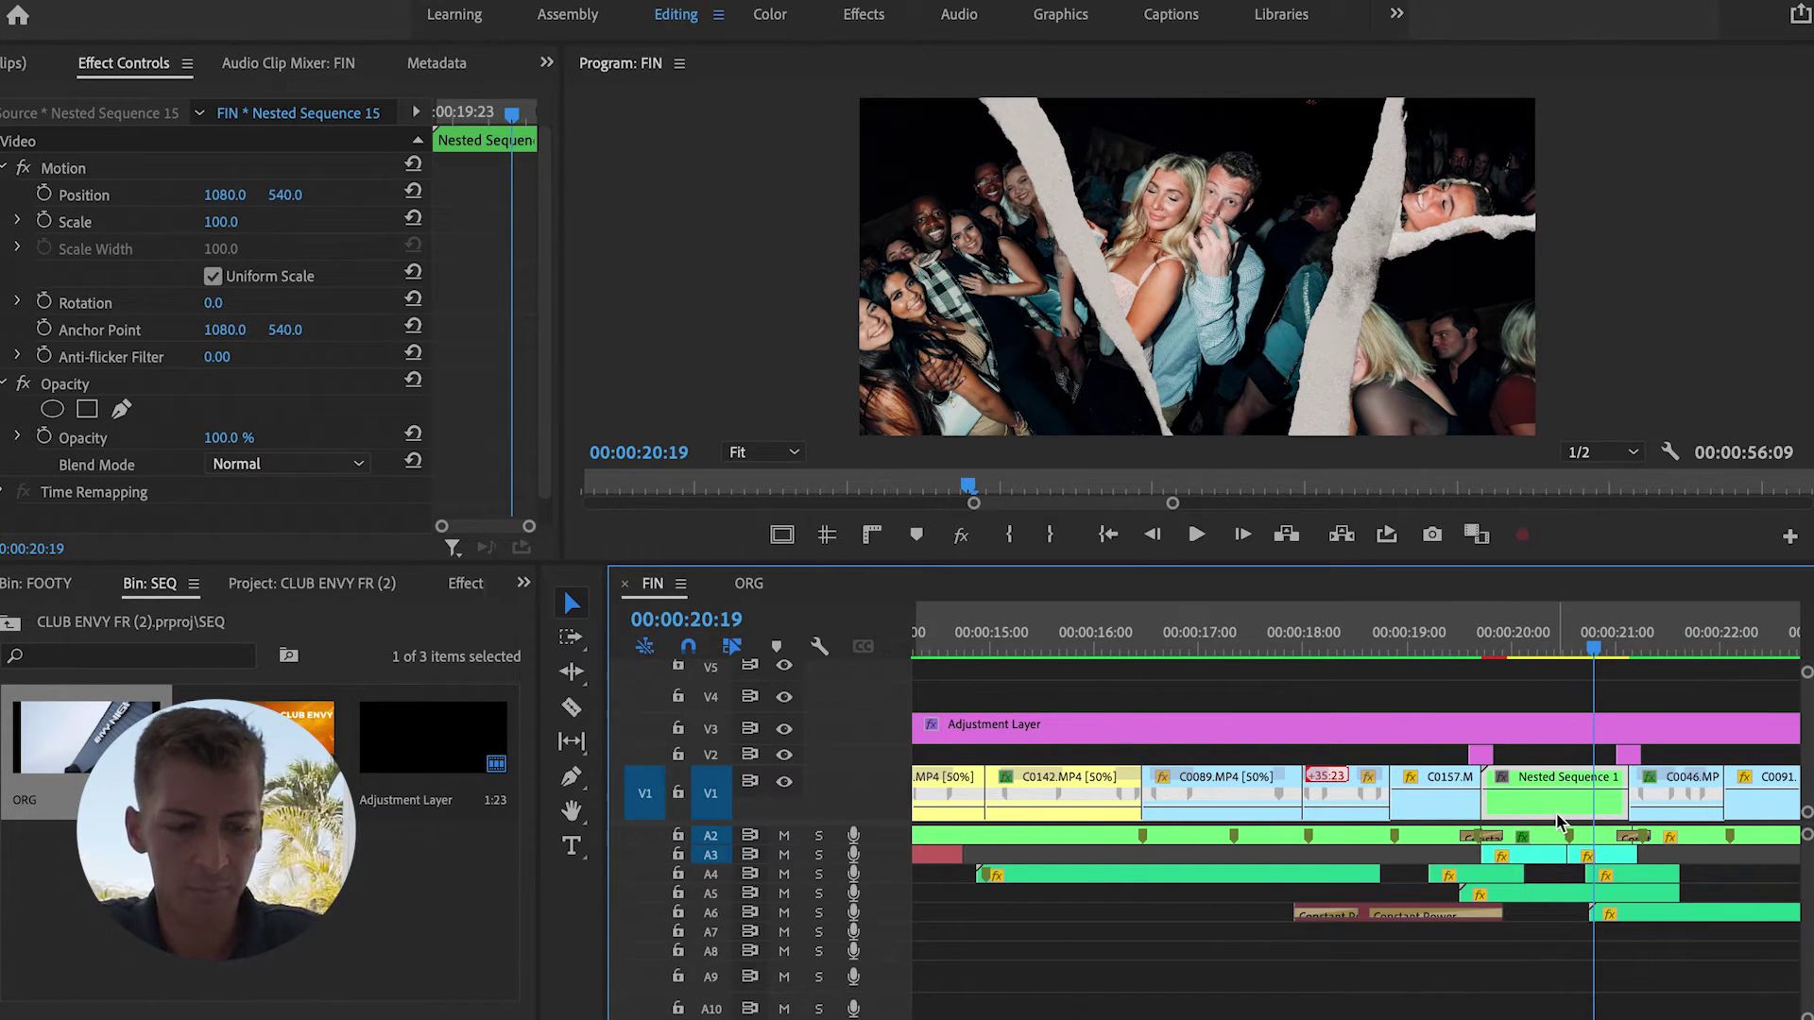
Open Nested Sequence 15 and look through its stacked photo and paper-edge layers from track V30 down to V1.
{"action": "double_click", "coordinate": [1556, 813]}
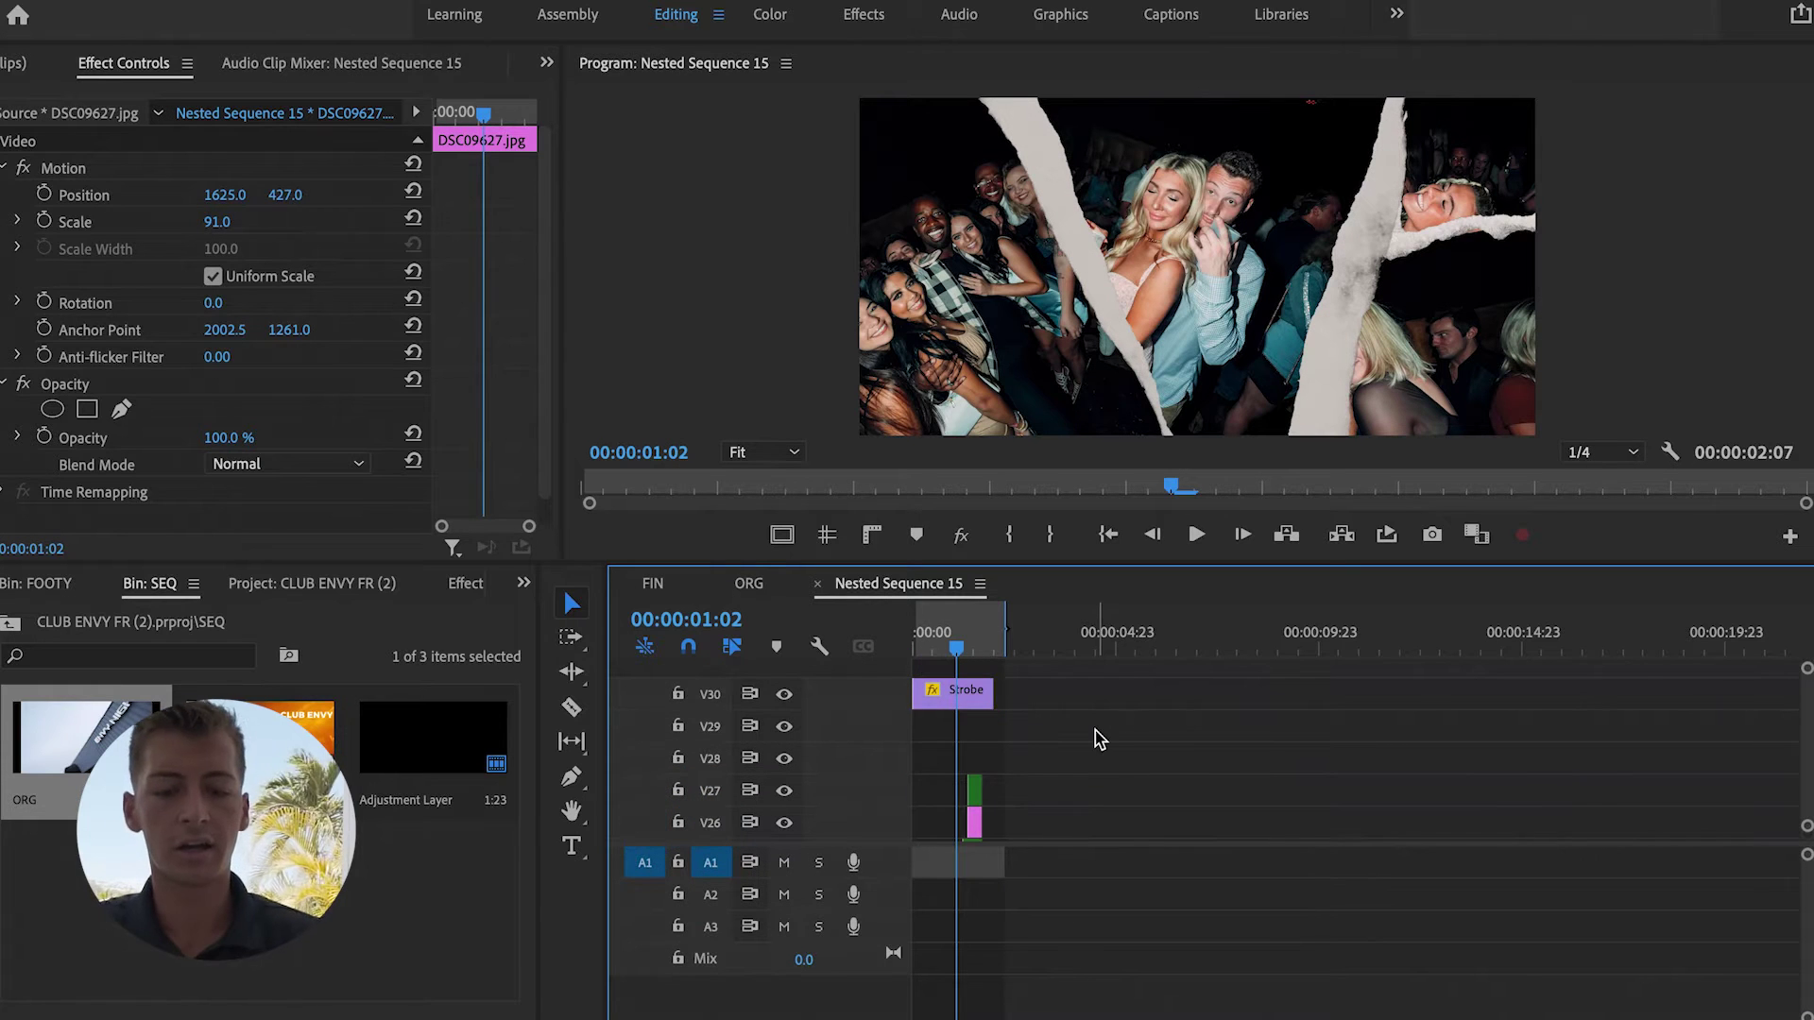
{"action": "scroll", "coordinate": [1099, 738], "scroll_direction": "down", "scroll_amount": 3}
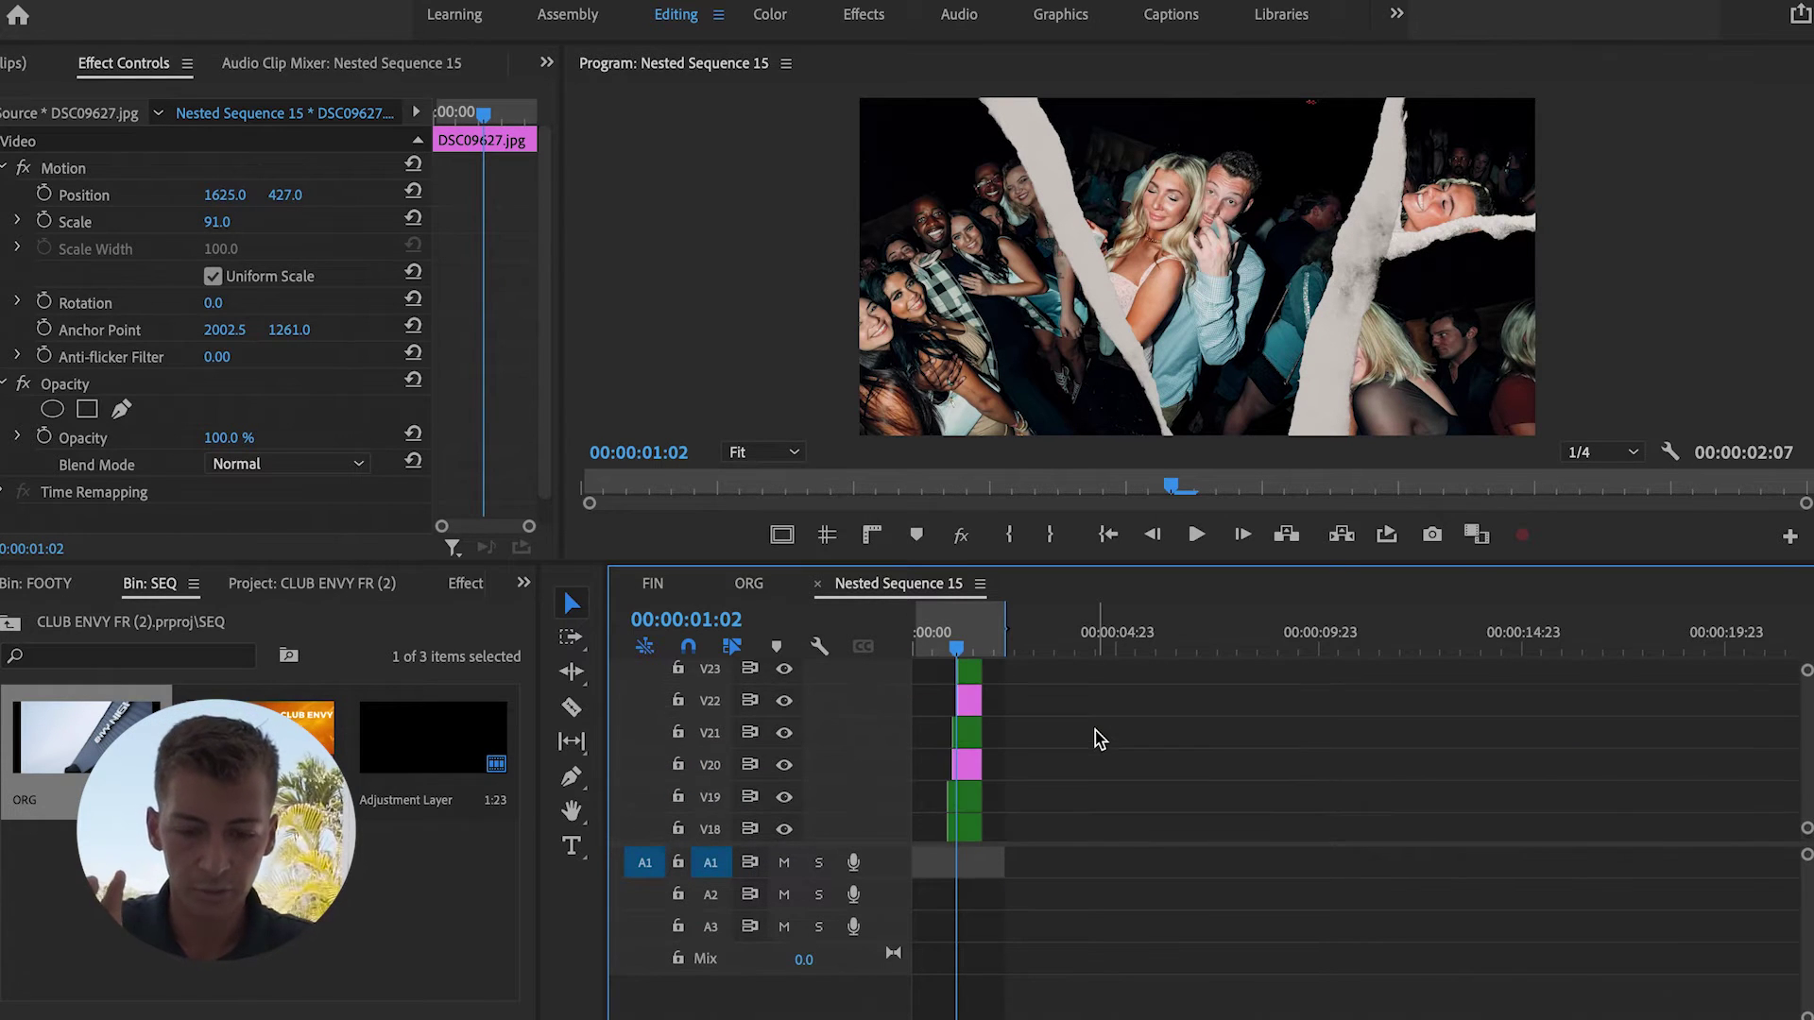
{"action": "scroll", "coordinate": [1099, 739], "scroll_direction": "down", "scroll_amount": 6}
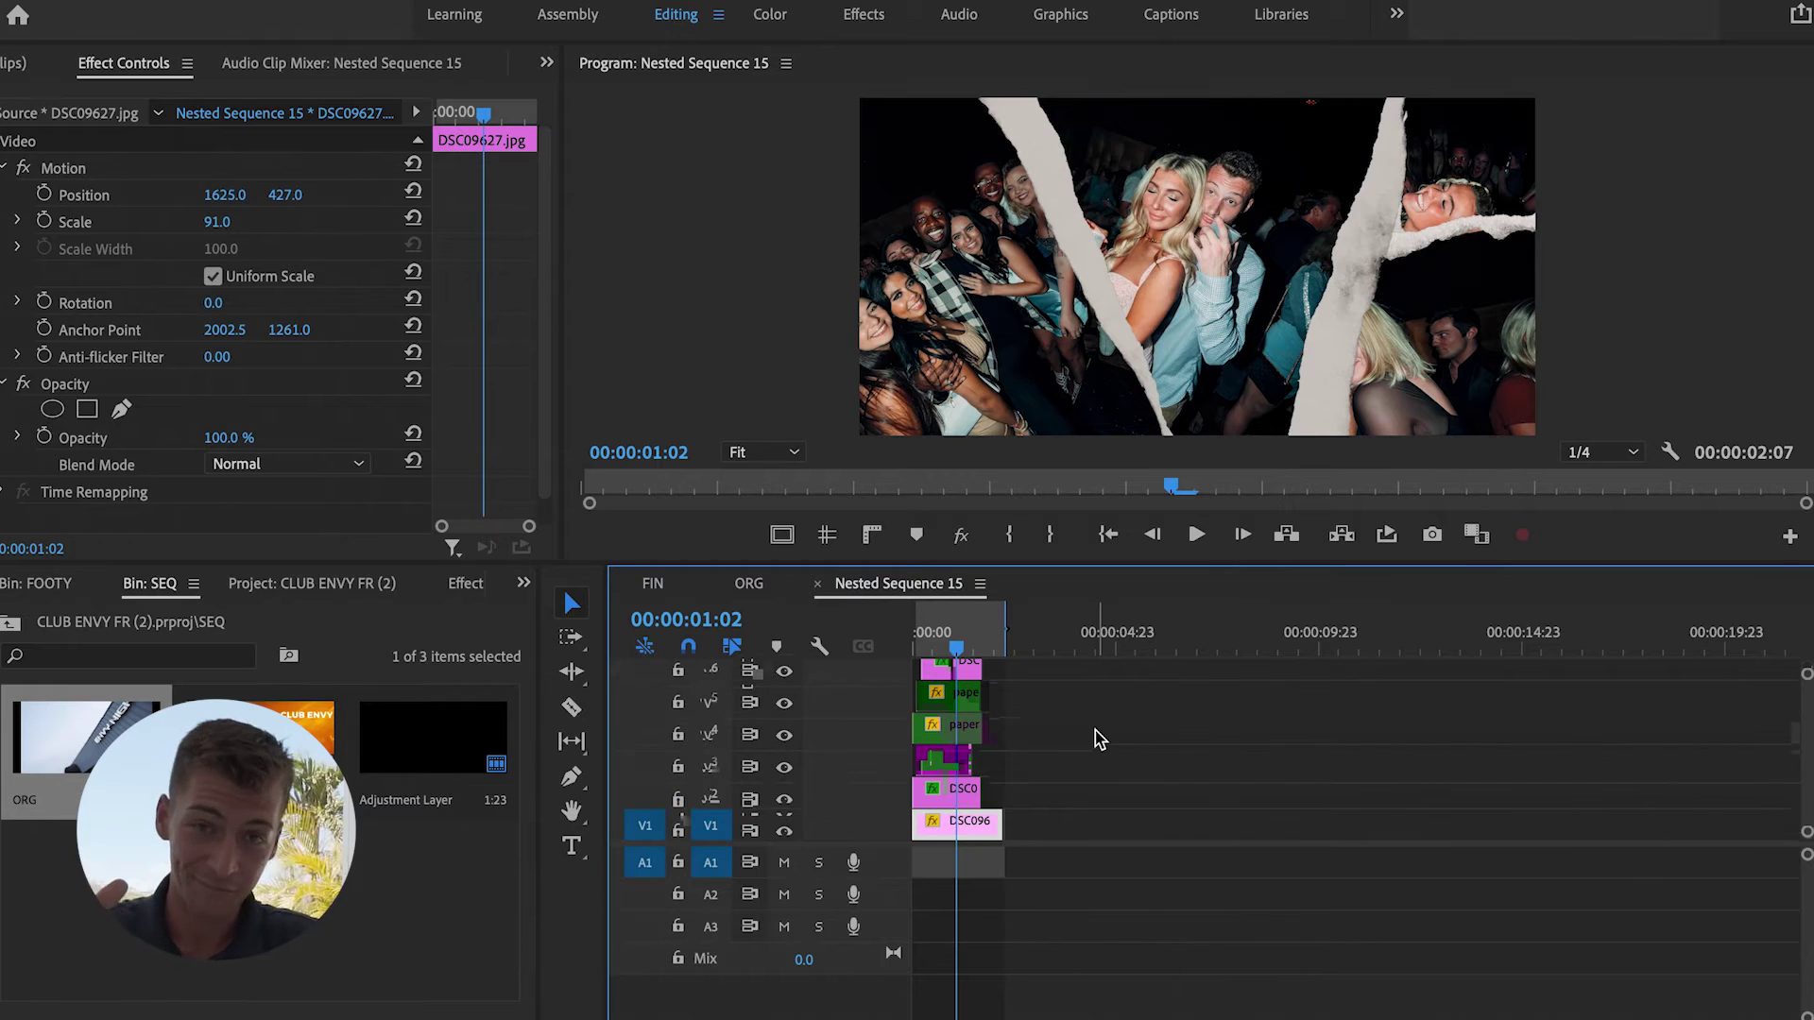
{"action": "scroll", "coordinate": [1099, 739], "scroll_direction": "up", "scroll_amount": 5}
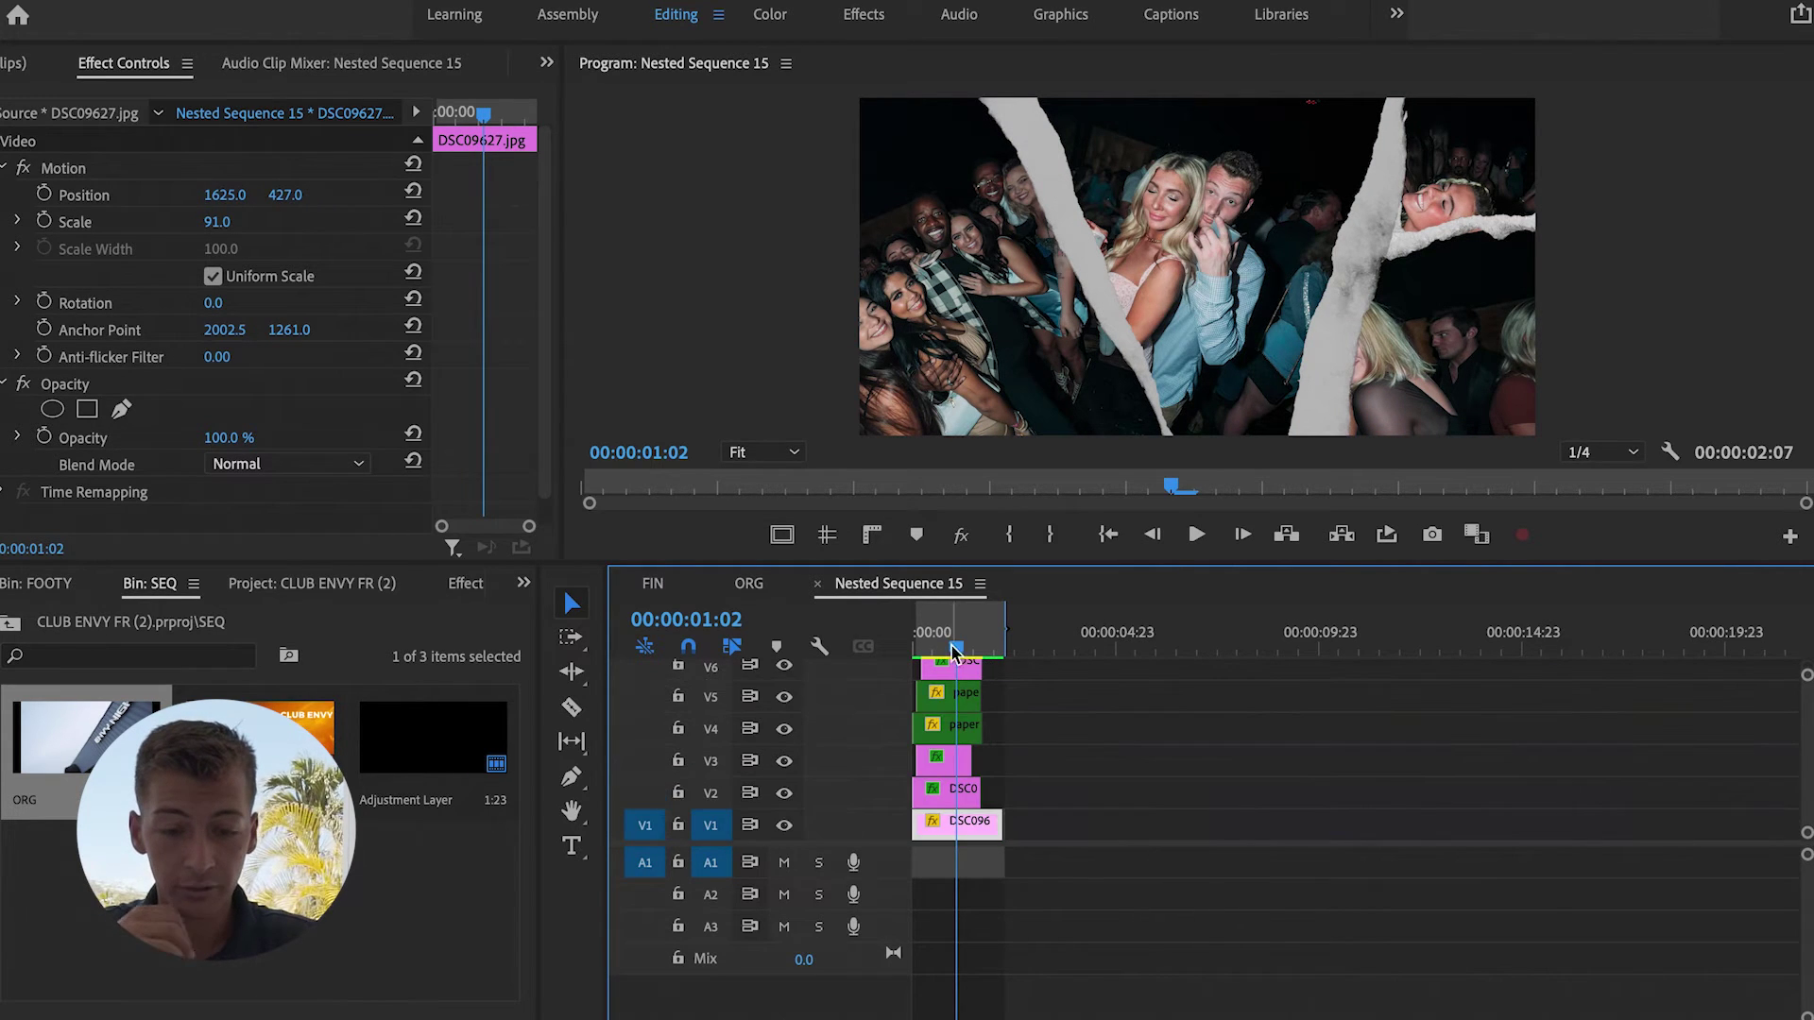
From the start of Nested Sequence 15, inspect the motion settings of DSC09577.jpg, paper-edge-8.png and paper-edge-6.png in turn.
{"action": "key", "text": "Home"}
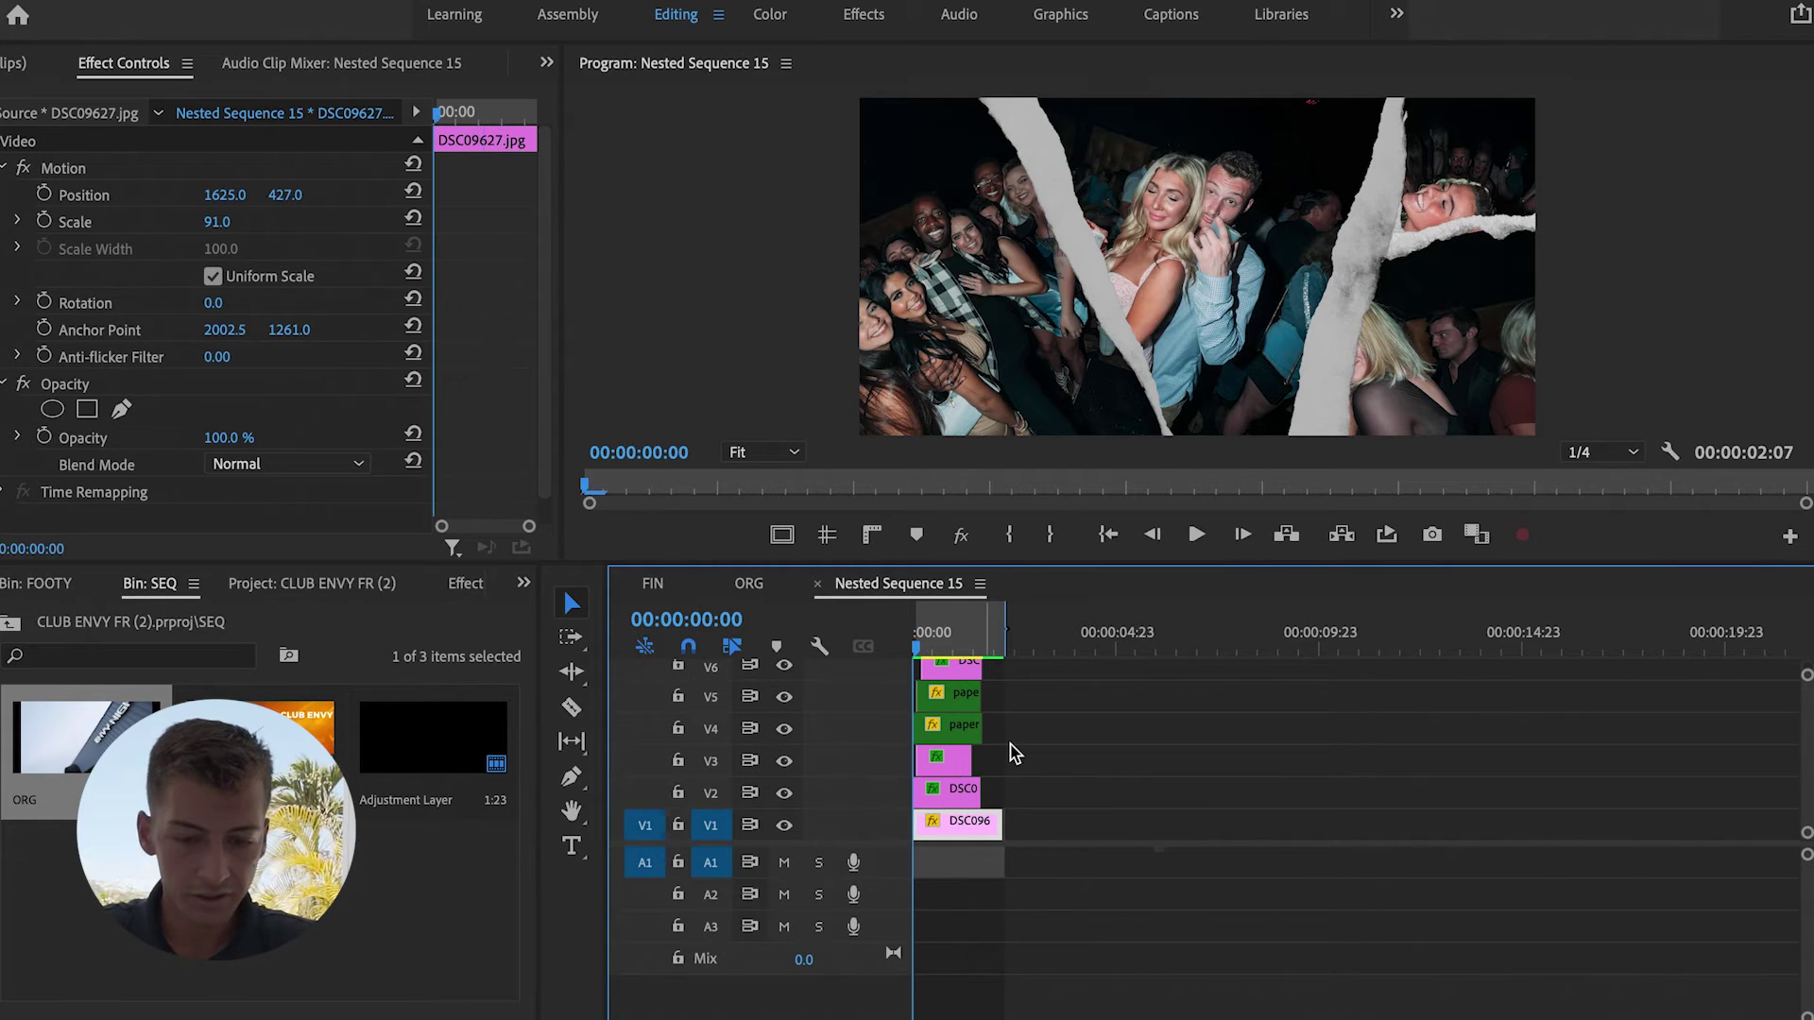
{"action": "key", "text": "equal"}
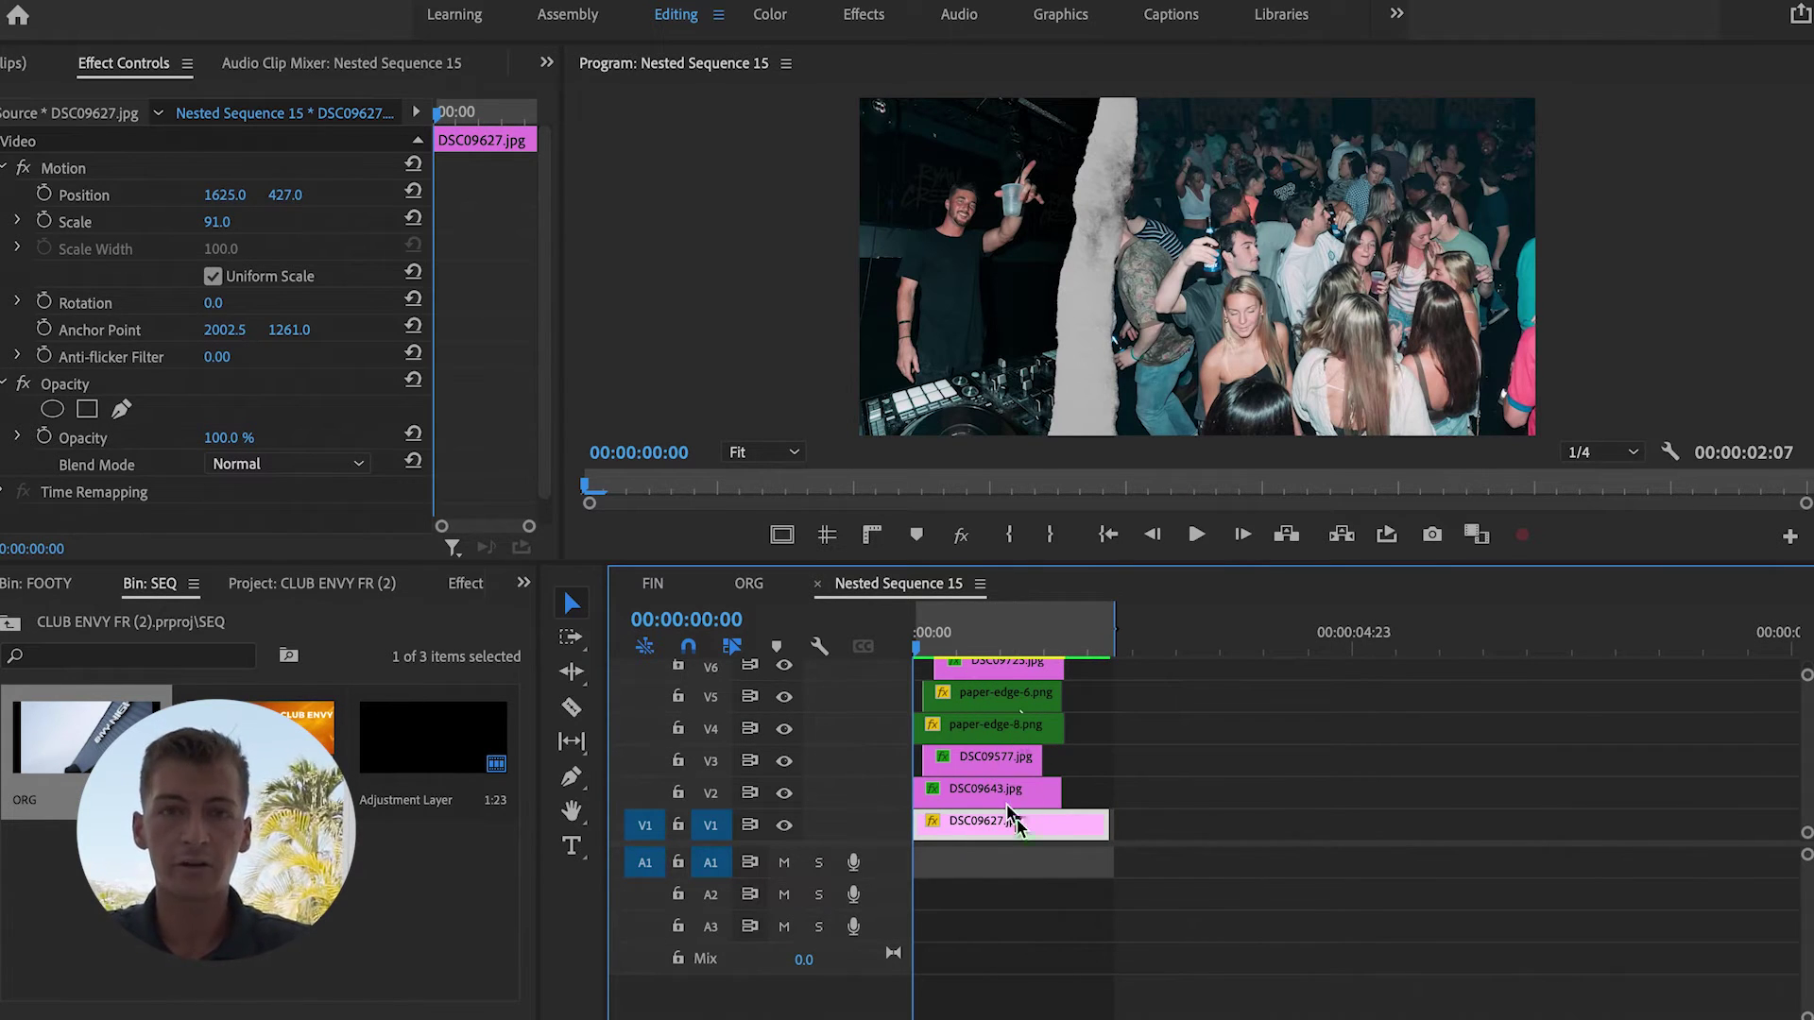
{"action": "left_click", "coordinate": [1023, 767]}
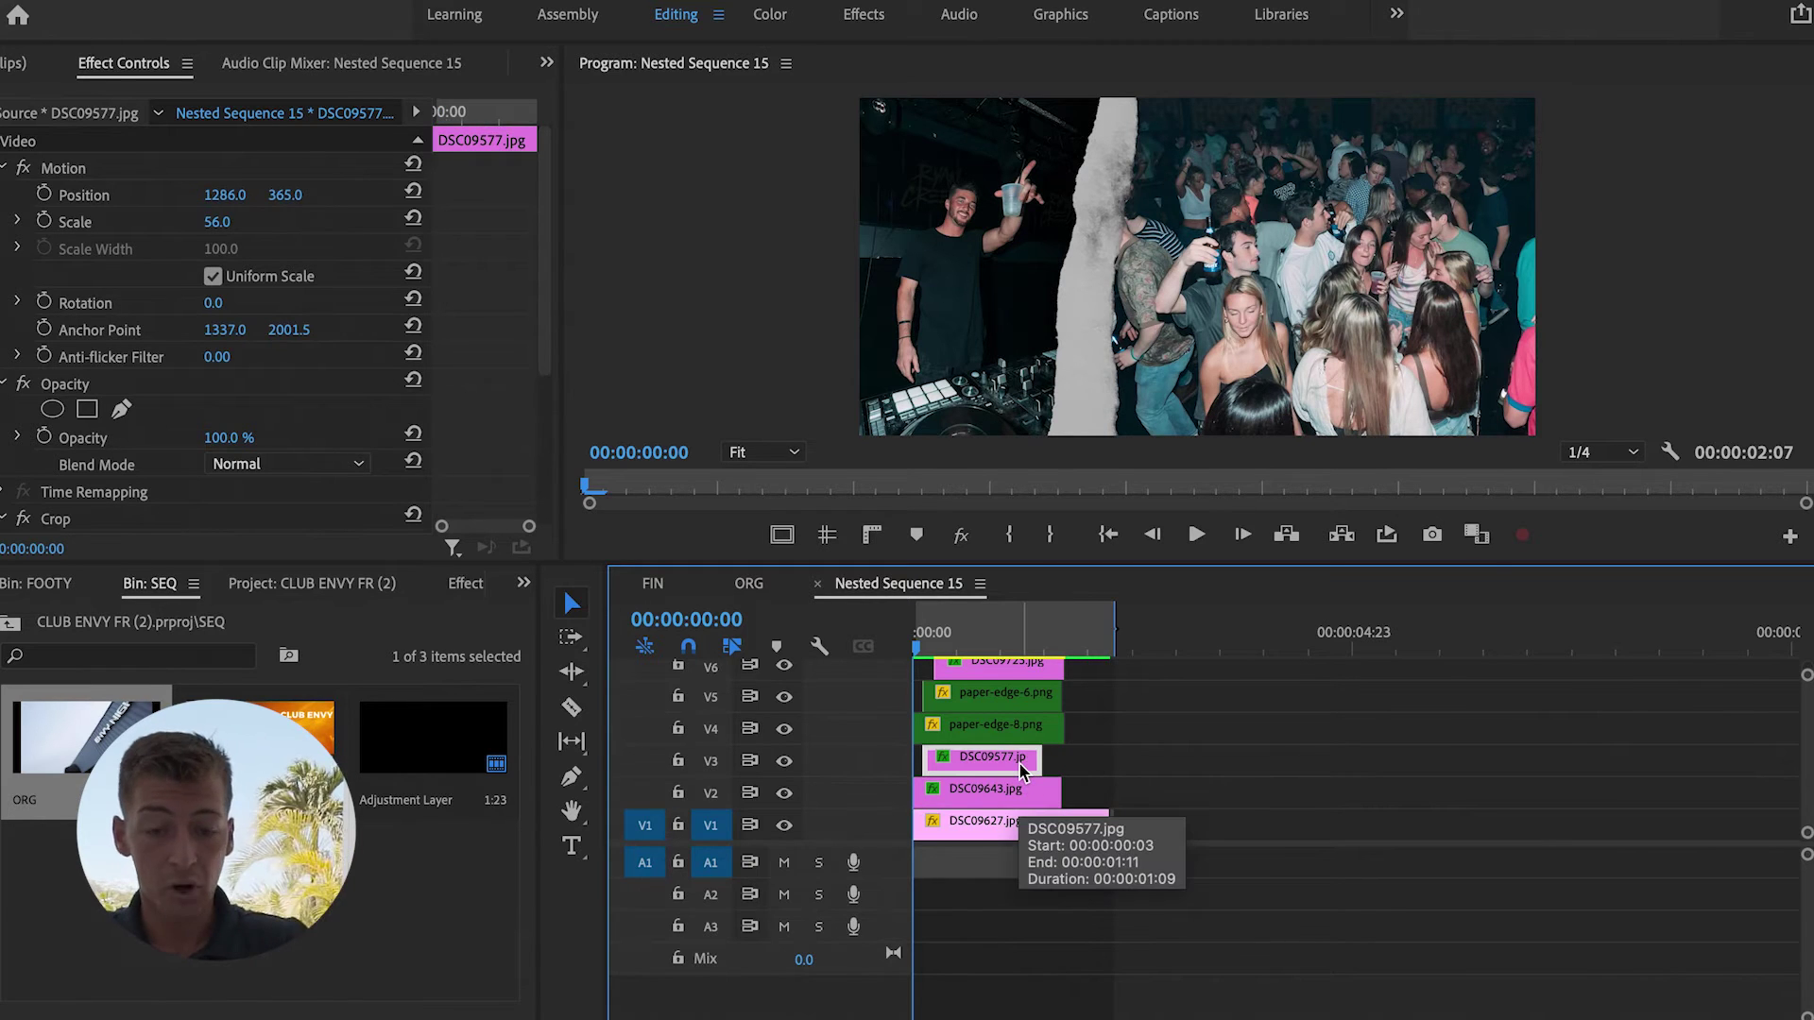
{"action": "left_click", "coordinate": [1002, 725]}
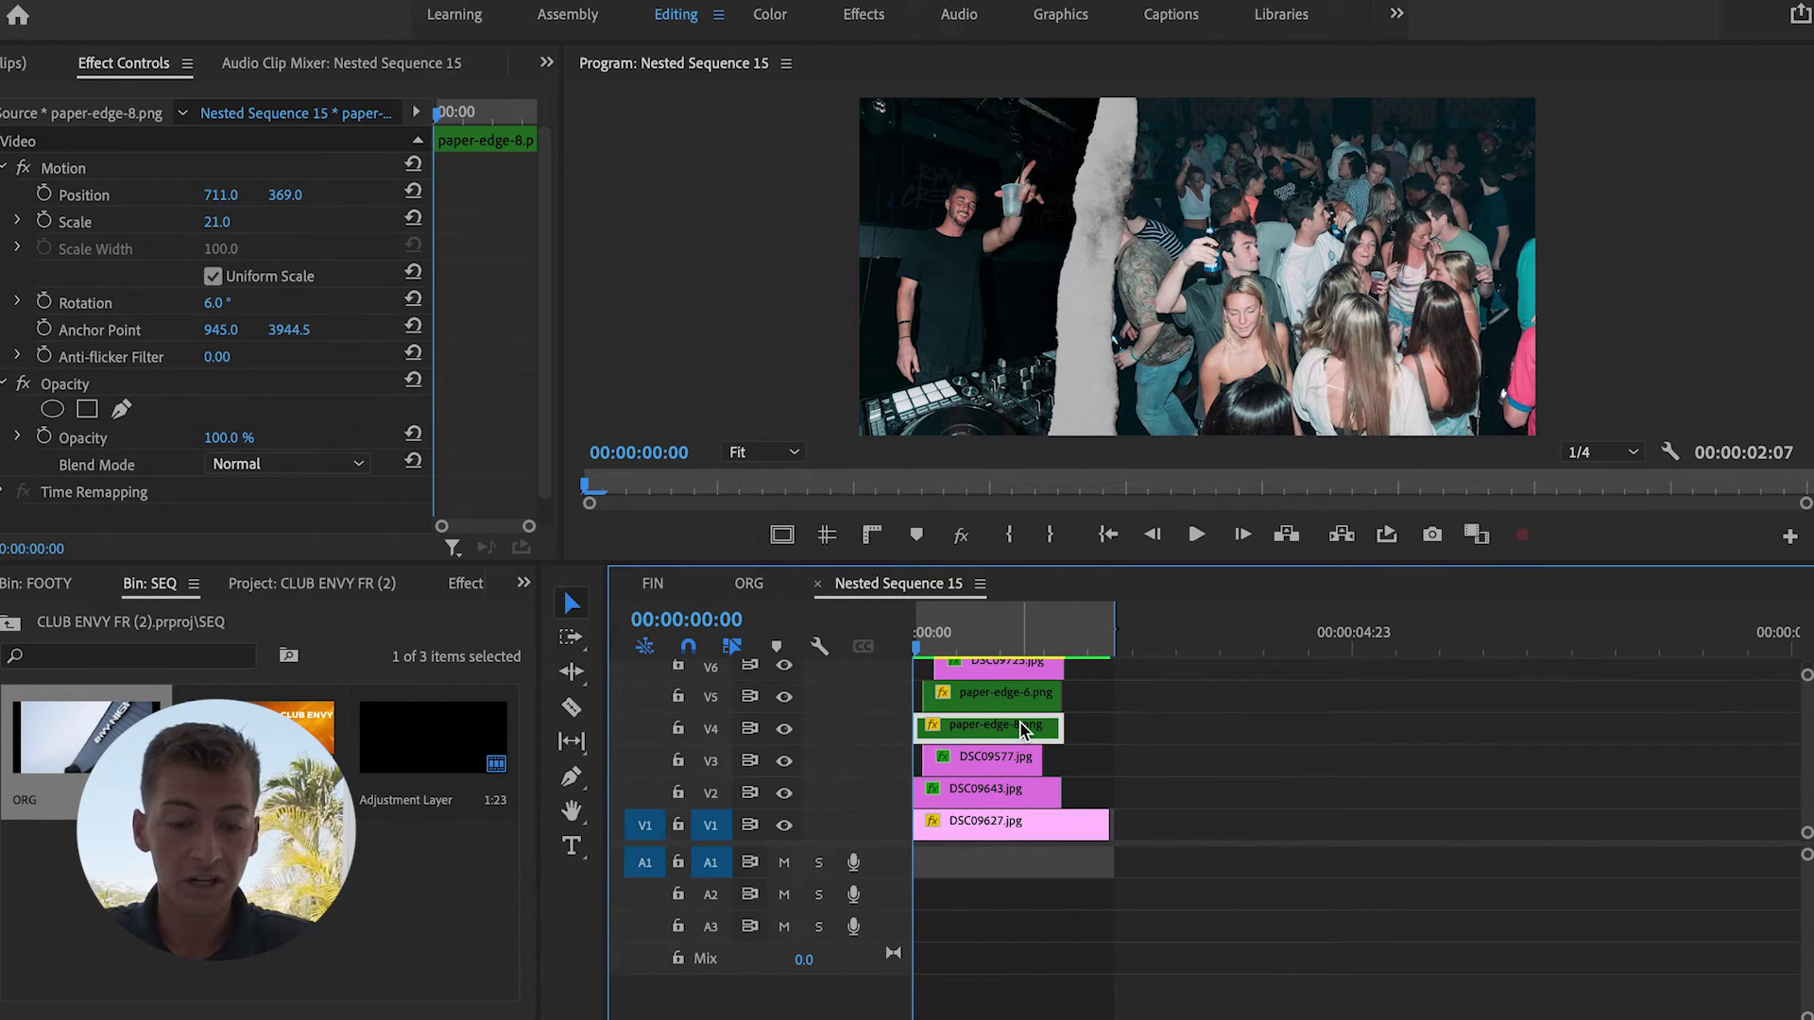
{"action": "scroll", "coordinate": [999, 723], "scroll_direction": "up", "scroll_amount": 1}
{"action": "left_click", "coordinate": [1002, 725]}
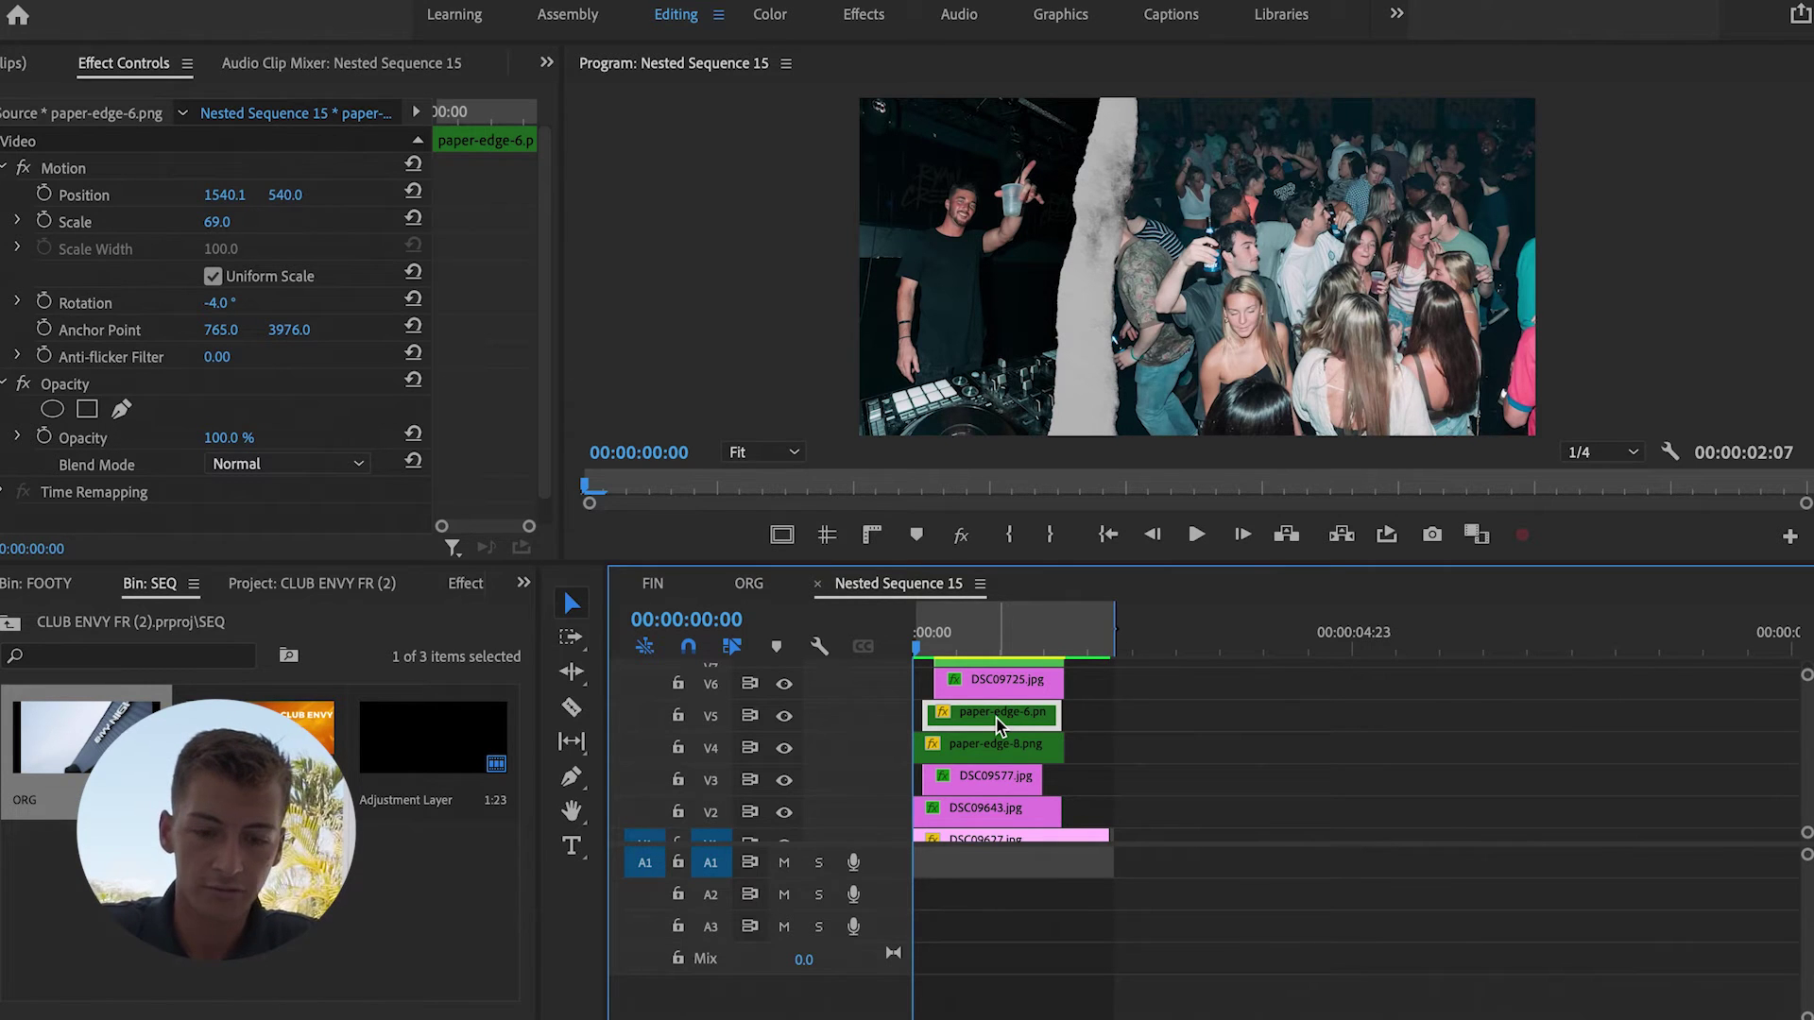
Step through the nested sequence's opening frames to 00:00:00:06, checking how the layers up to track V10 appear one after another.
{"action": "key", "text": "Right"}
{"action": "key", "text": "Right"}
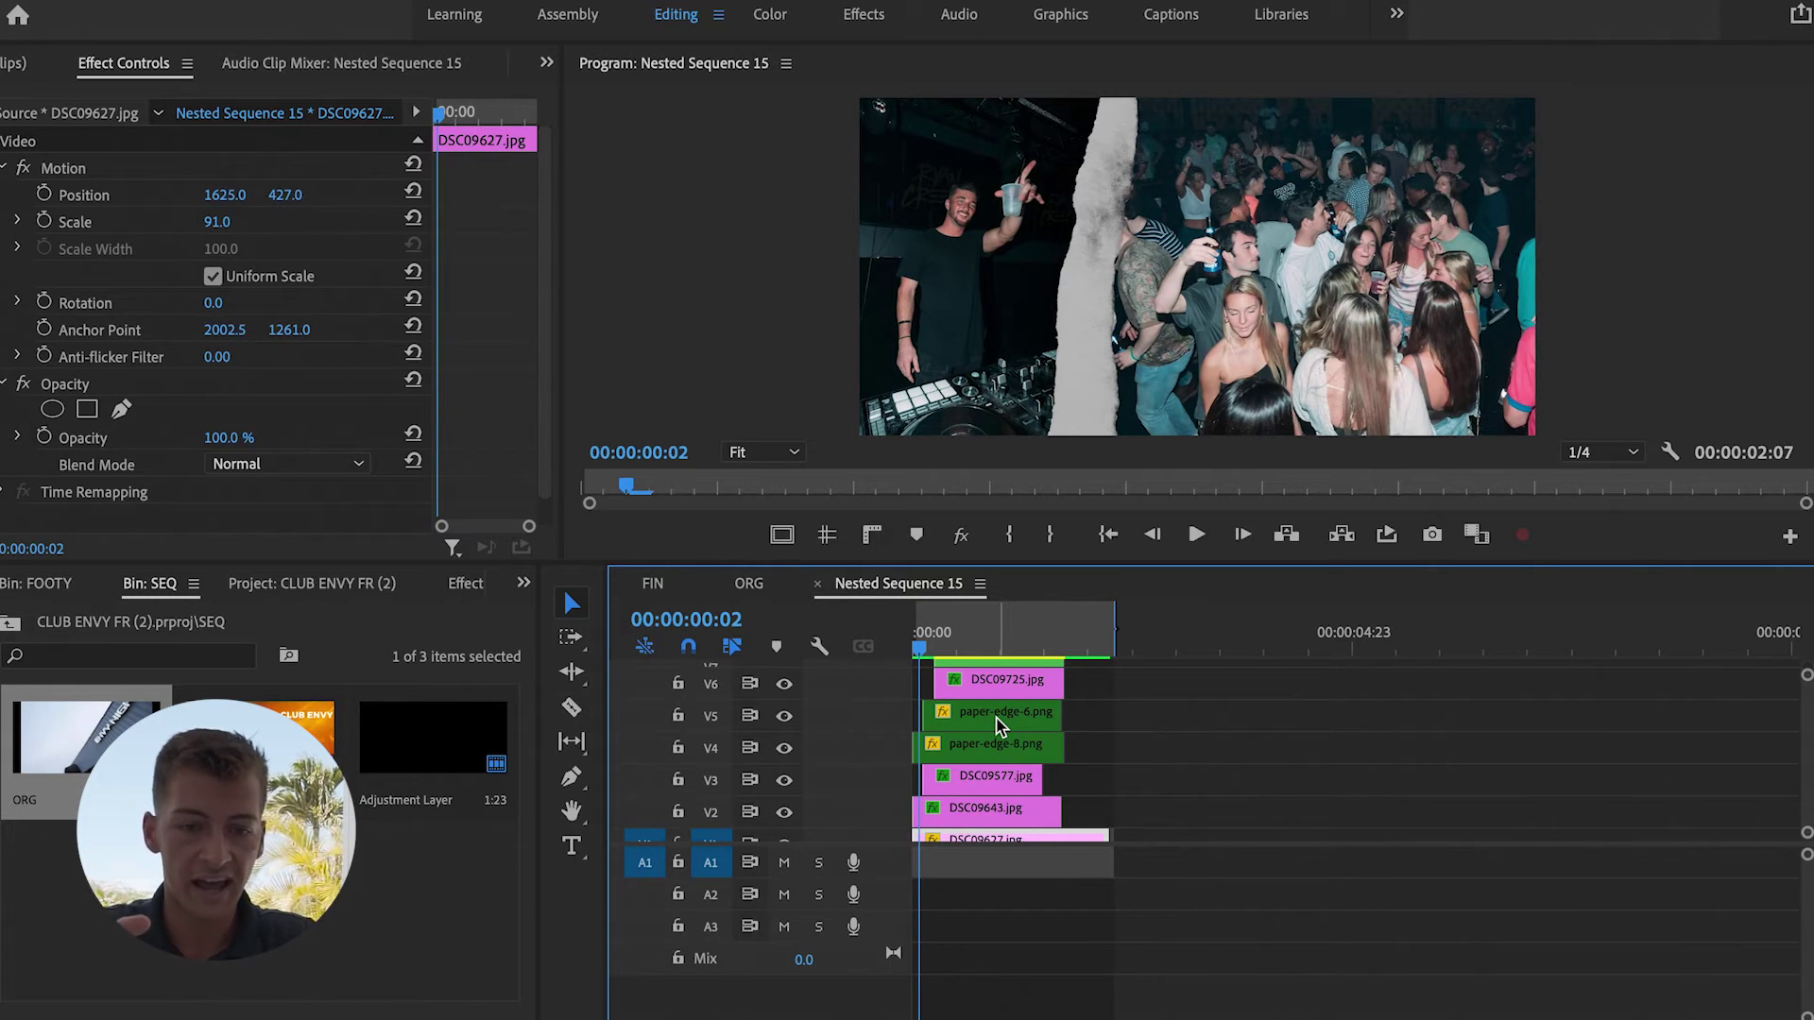
{"action": "key", "text": "Right"}
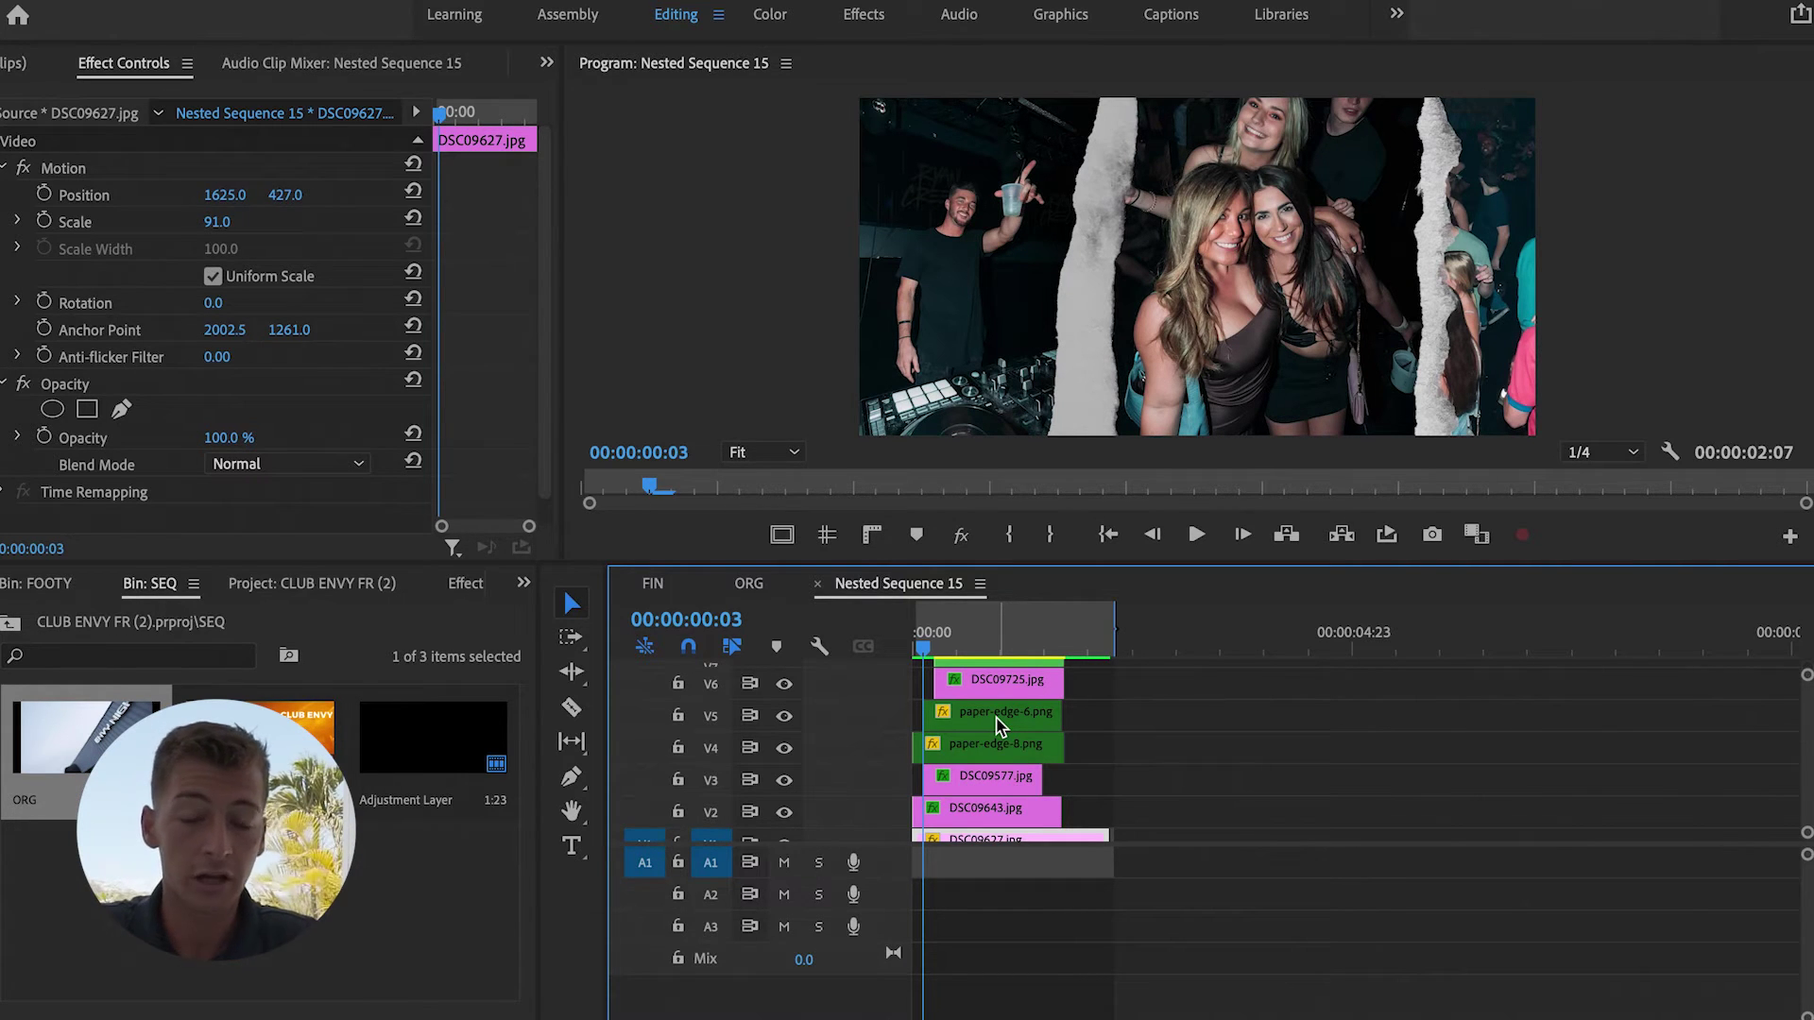
{"action": "key", "text": "Right"}
{"action": "key", "text": "Right"}
{"action": "key", "text": "Right"}
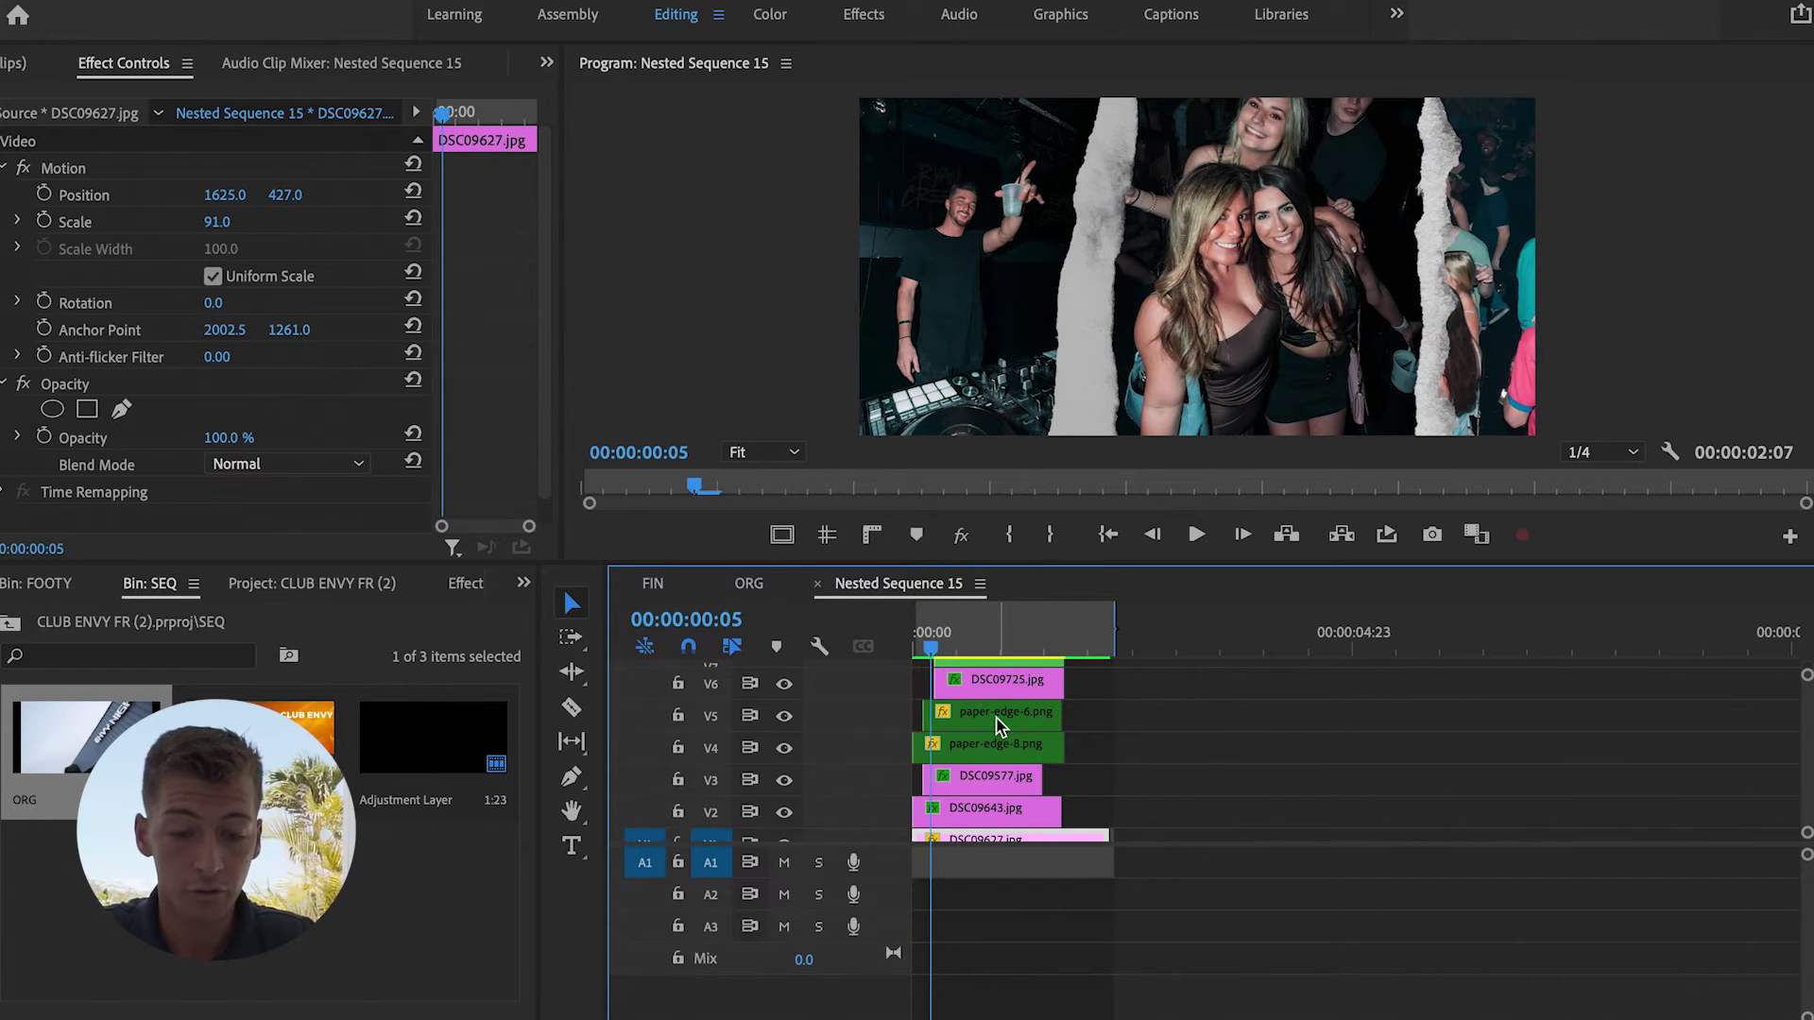
{"action": "scroll", "coordinate": [1137, 725], "scroll_direction": "up", "scroll_amount": 4}
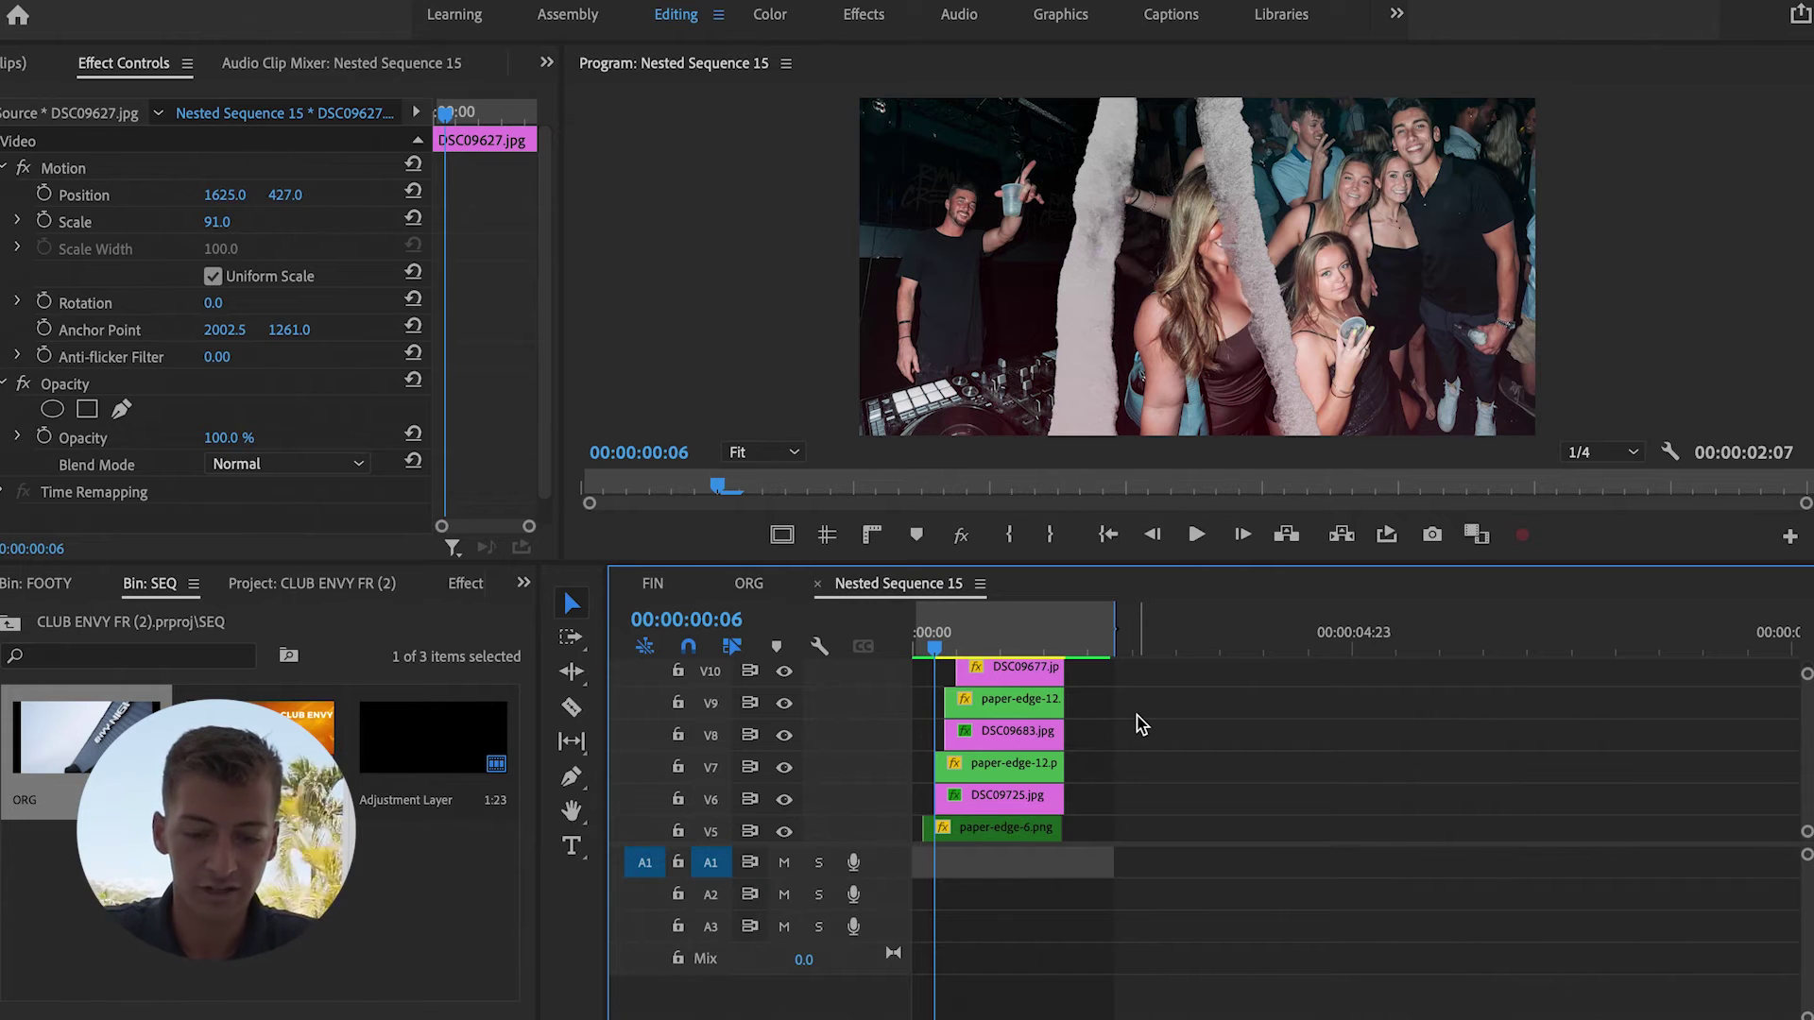
Step frame by frame through Nested Sequence 15 to 00:00:00:19, examining how the torn-paper photos change up to the red flash.
{"action": "key", "text": "Right"}
{"action": "key", "text": "Right"}
{"action": "key", "text": "Right"}
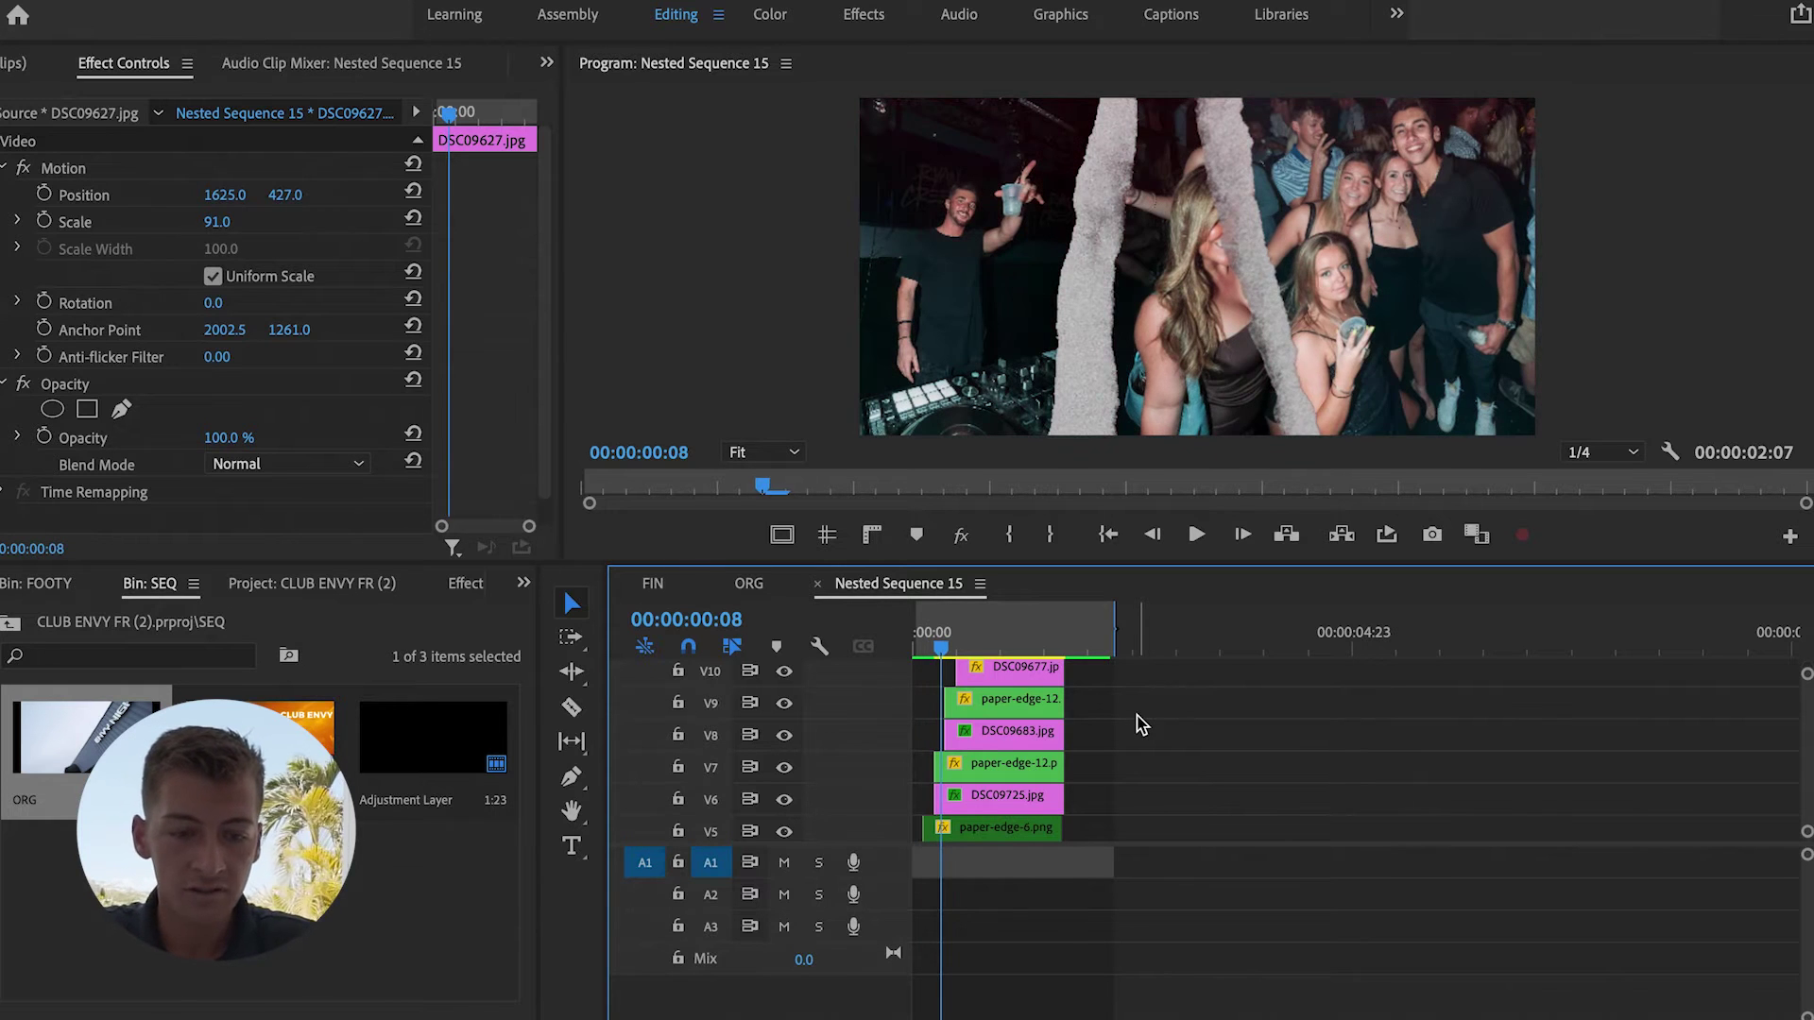
{"action": "key", "text": "Right"}
{"action": "key", "text": "Right"}
{"action": "key", "text": "Right"}
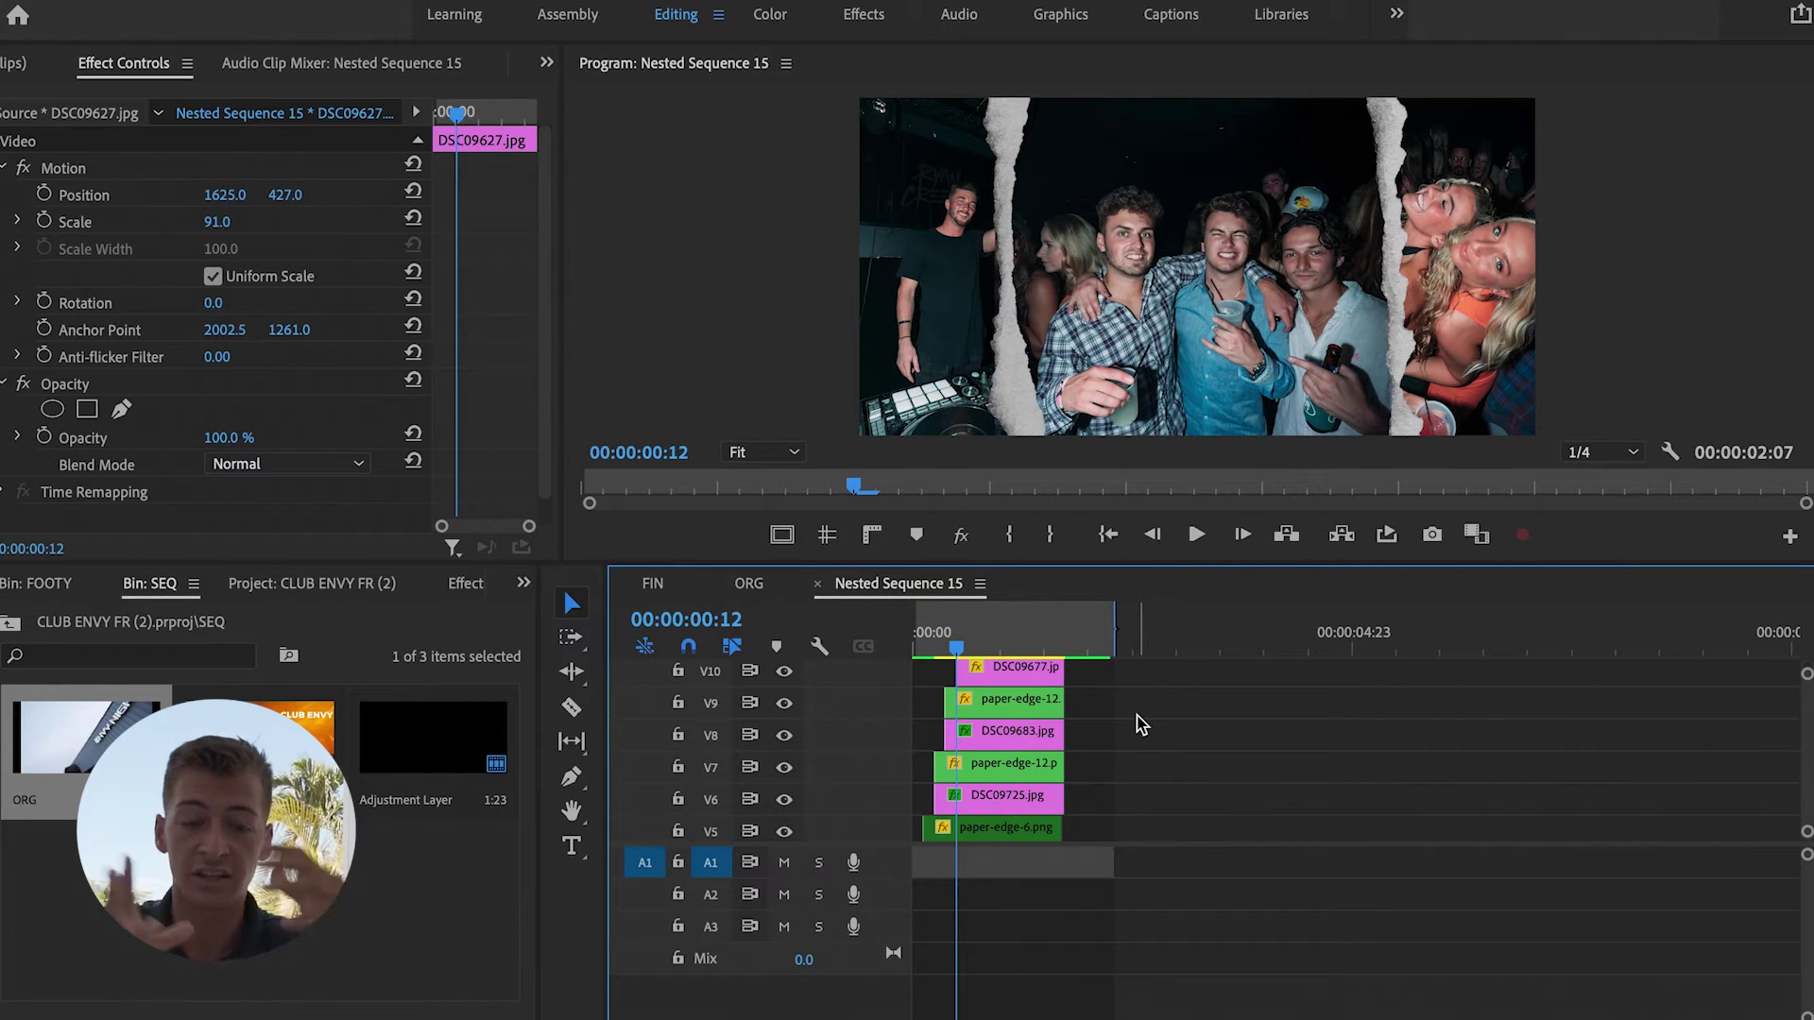
{"action": "key", "text": "Right"}
{"action": "key", "text": "Right"}
{"action": "key", "text": "Right"}
{"action": "key", "text": "Right"}
{"action": "key", "text": "Right"}
{"action": "key", "text": "Right"}
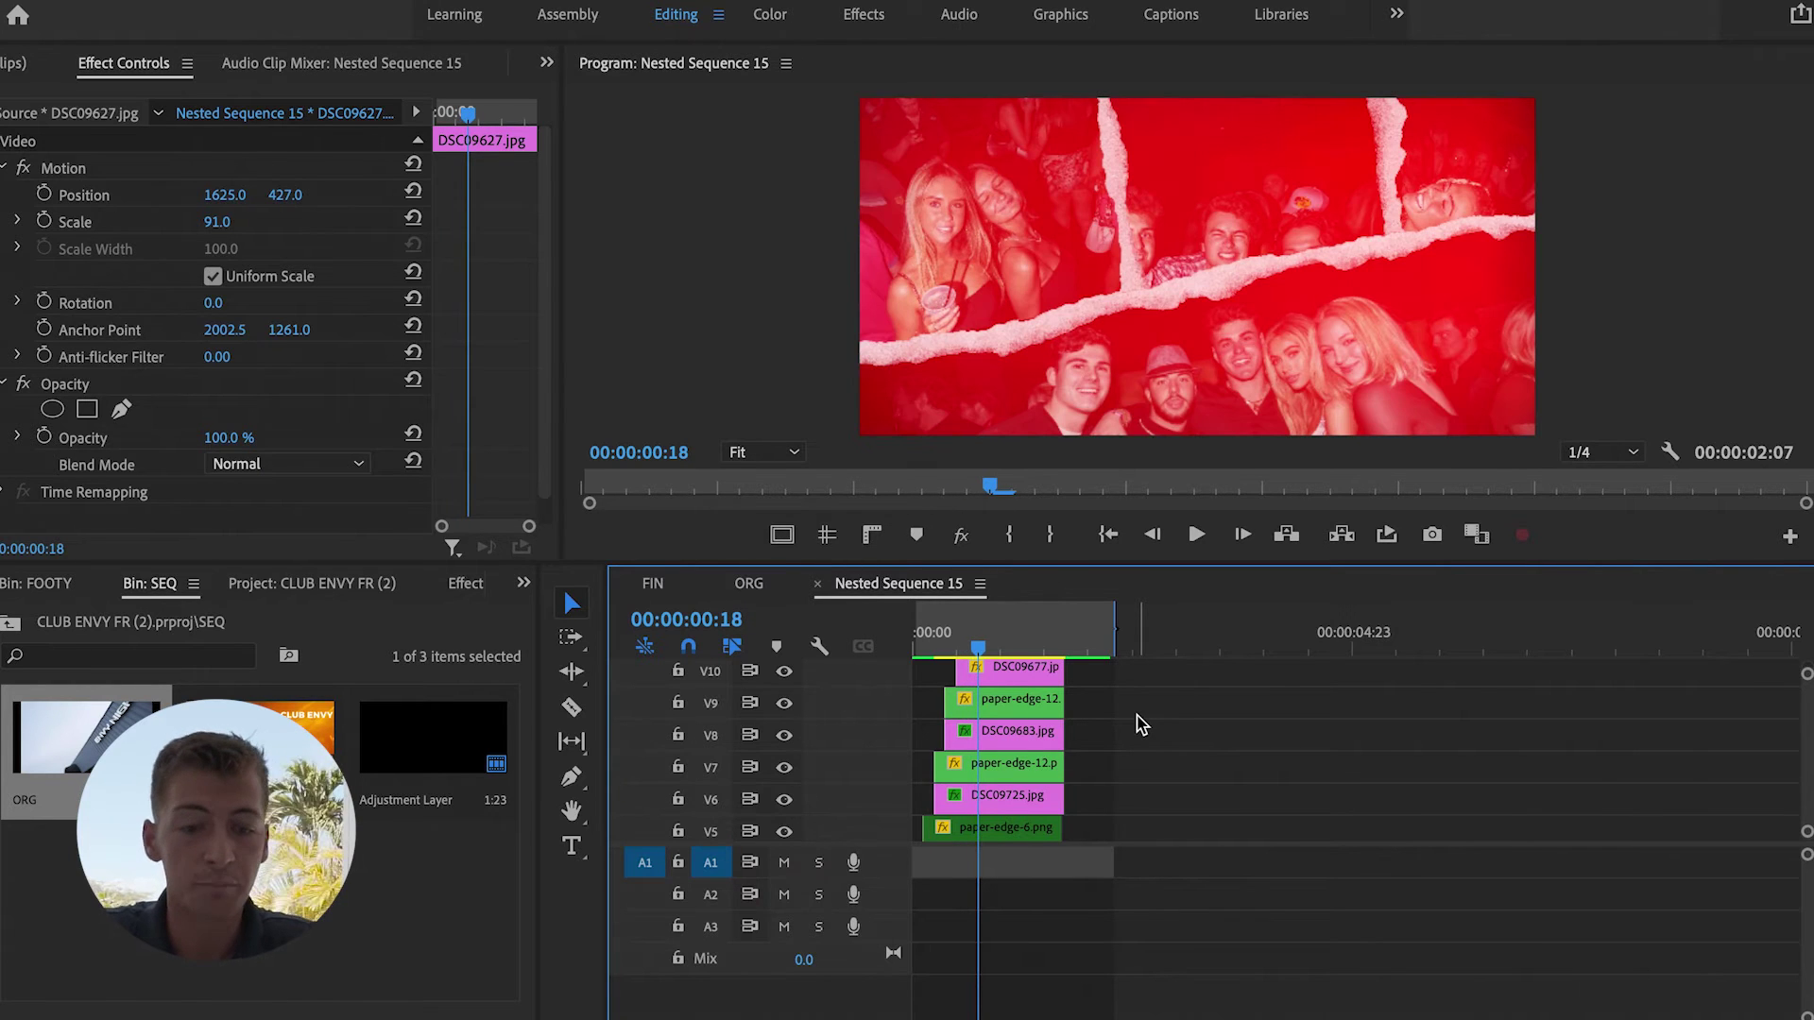
{"action": "key", "text": "Right"}
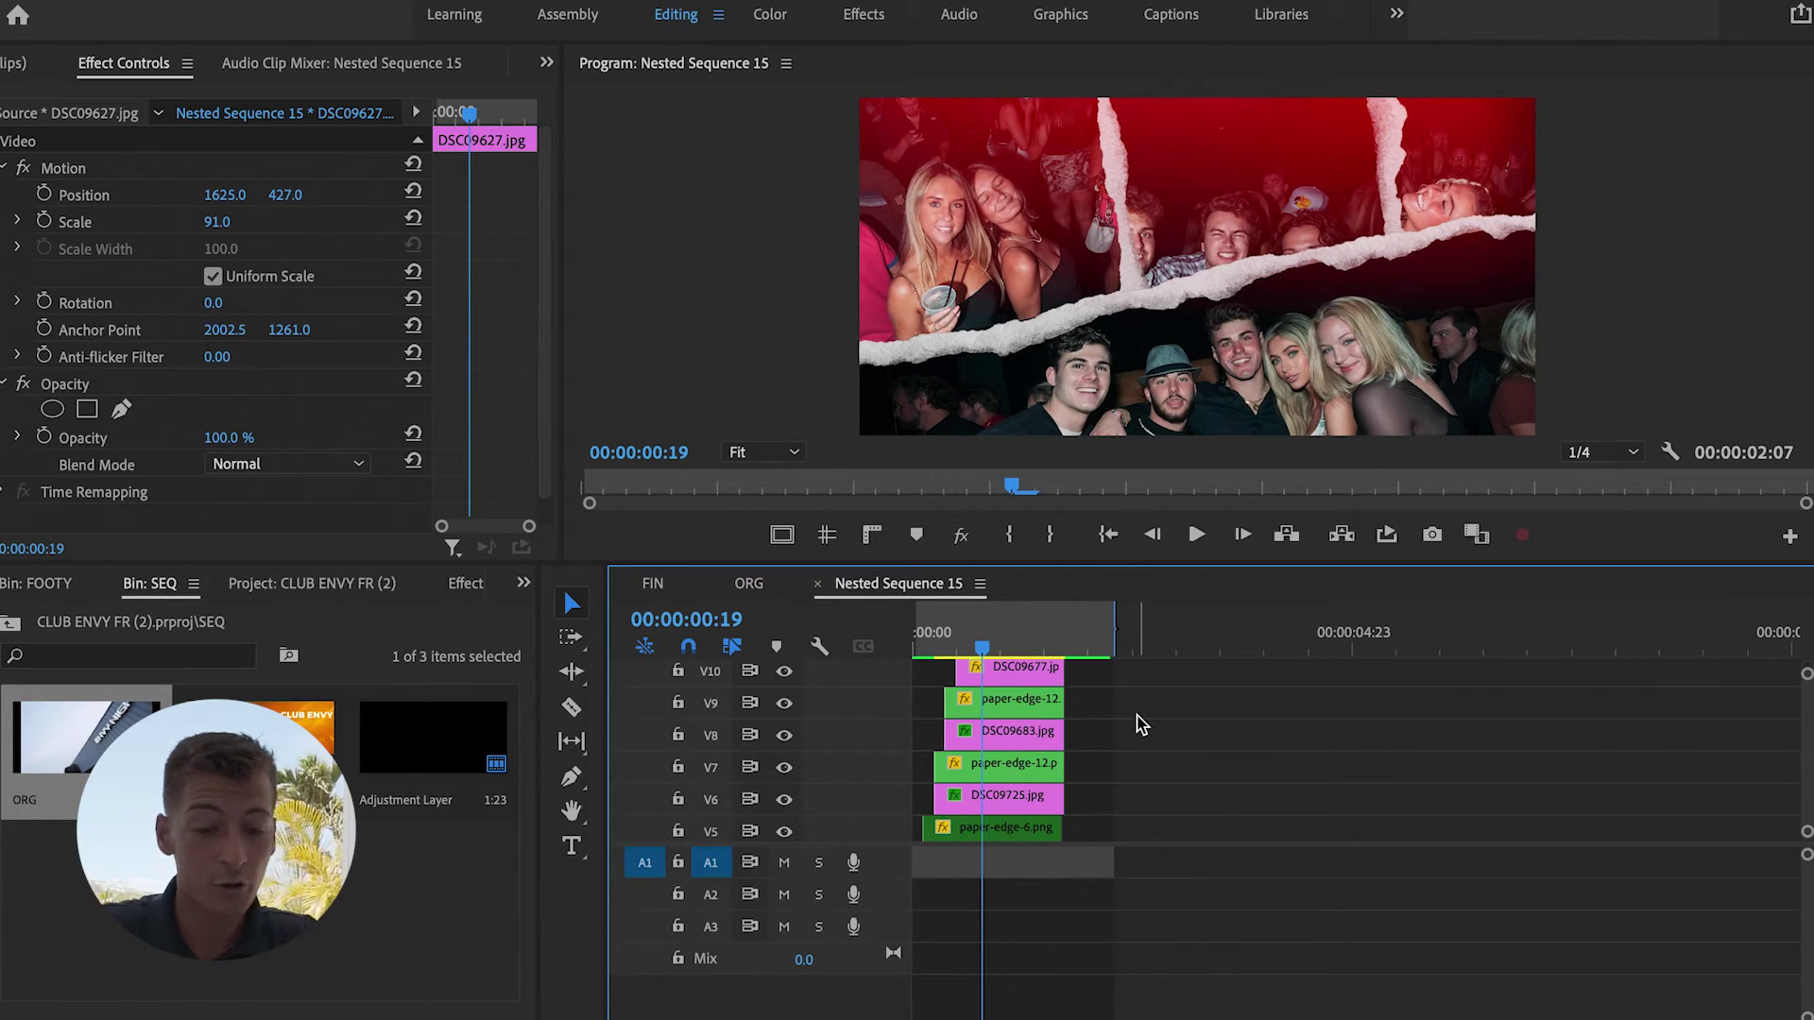
Continue frame by frame through Nested Sequence 15 to 00:00:01:14, examining the remaining torn-paper photo layers as they appear.
{"action": "key", "text": "Right"}
{"action": "key", "text": "Right"}
{"action": "key", "text": "Right"}
{"action": "key", "text": "Right"}
{"action": "key", "text": "Right"}
{"action": "key", "text": "Right"}
{"action": "key", "text": "Right"}
{"action": "key", "text": "Right"}
{"action": "key", "text": "Right"}
{"action": "key", "text": "Right"}
{"action": "key", "text": "Right"}
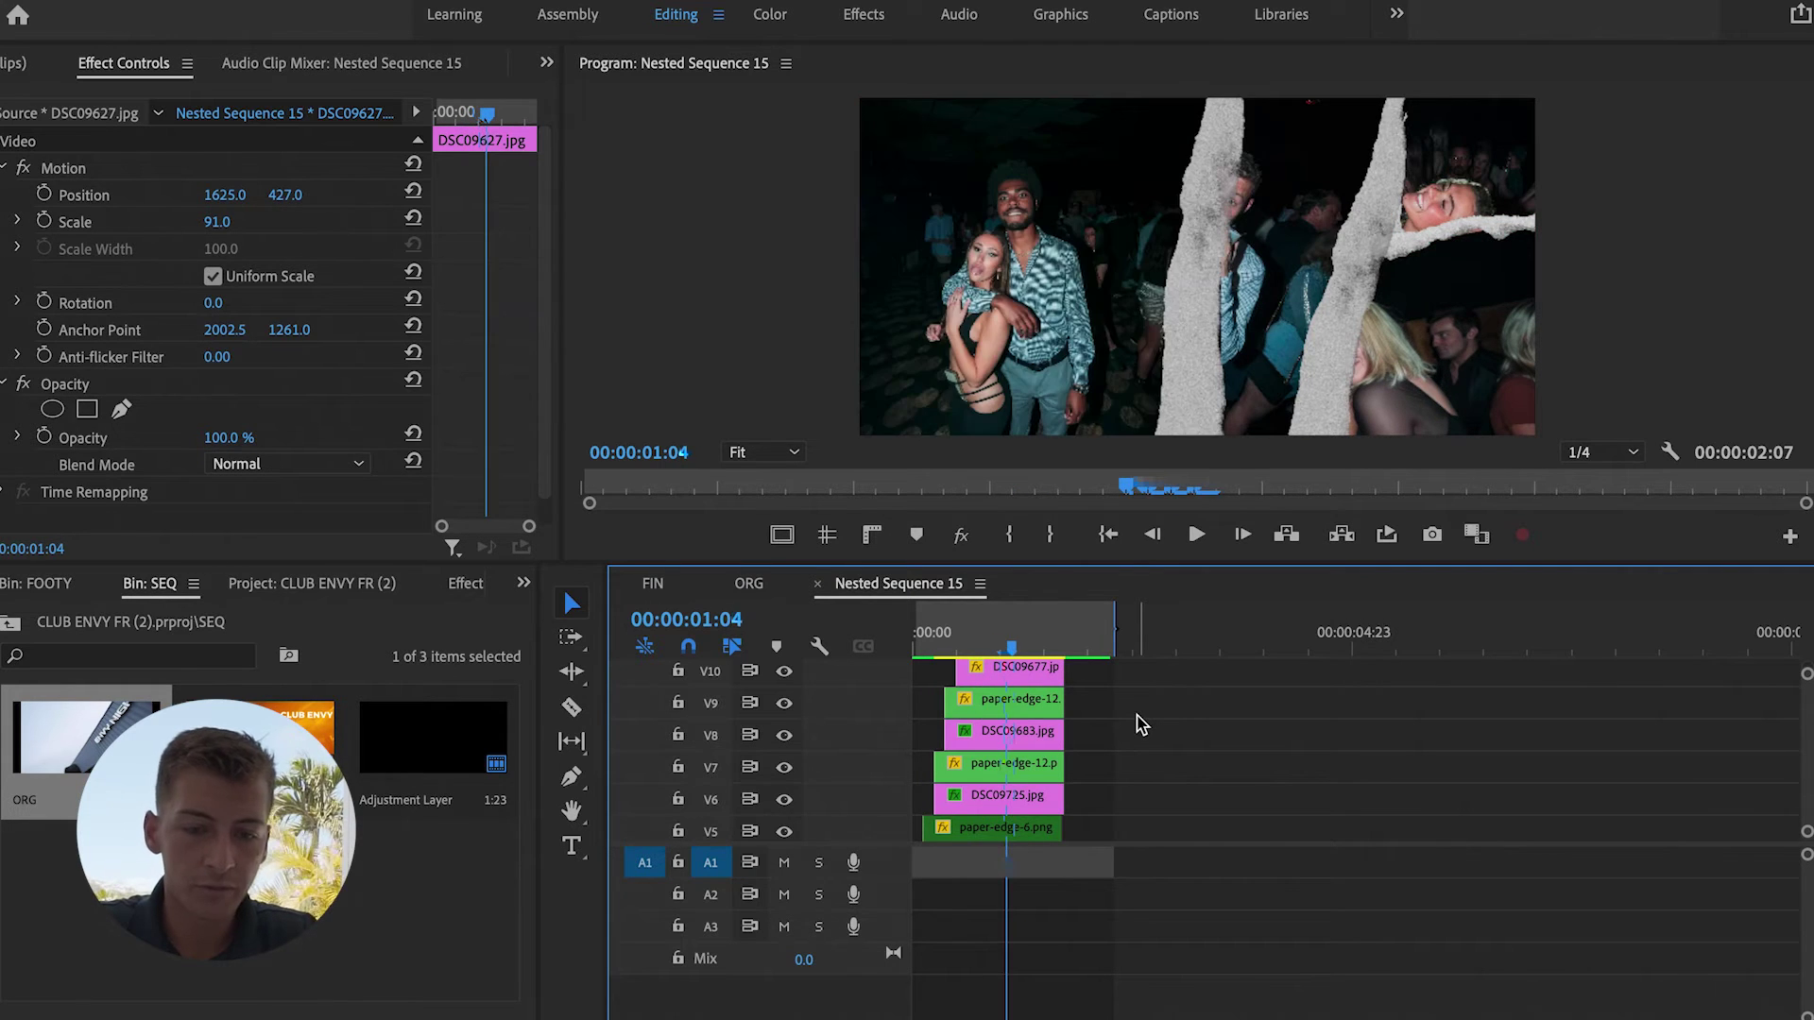
{"action": "key", "text": "Right"}
{"action": "key", "text": "Right"}
{"action": "key", "text": "Right"}
{"action": "key", "text": "Right"}
{"action": "key", "text": "Right"}
{"action": "key", "text": "Right"}
{"action": "key", "text": "Right"}
{"action": "key", "text": "Right"}
{"action": "key", "text": "Right"}
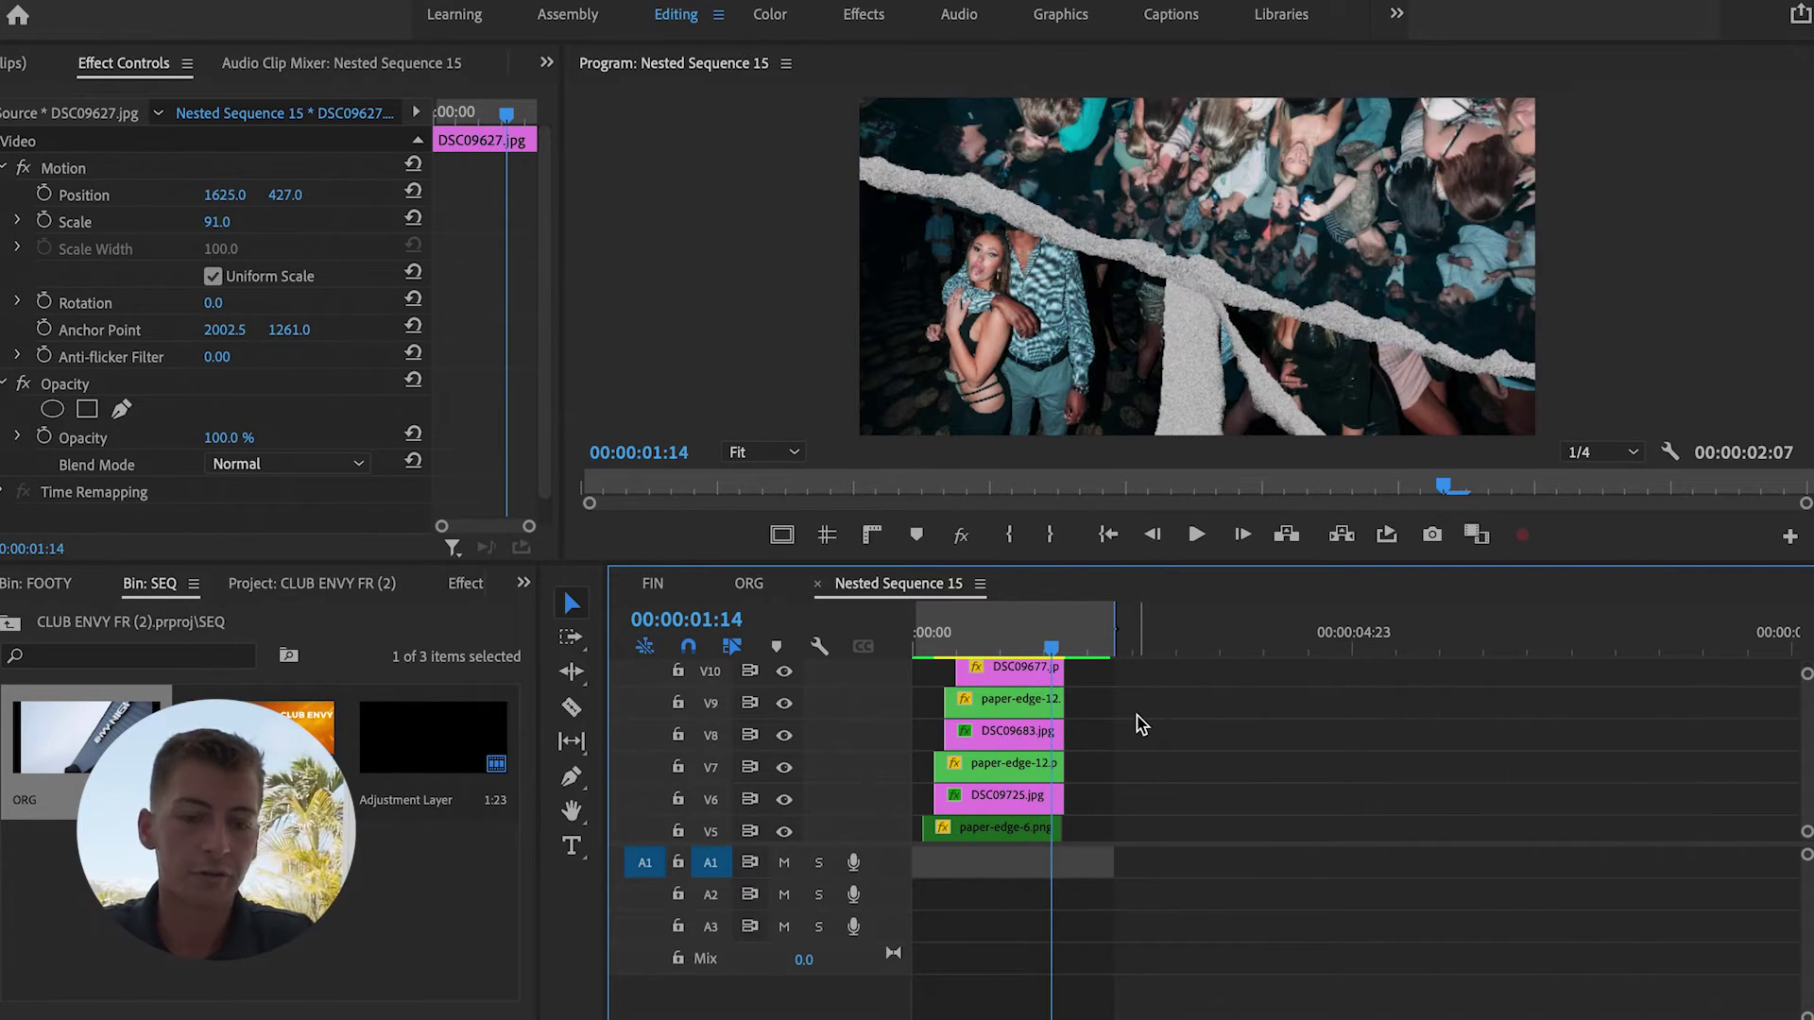
Play the FIN sequence from 00:00:19:05 through the photo collage and the following clips to C0042.MP4 at 00:00:25:02.
{"action": "scroll", "coordinate": [1143, 727], "scroll_direction": "up", "scroll_amount": 6}
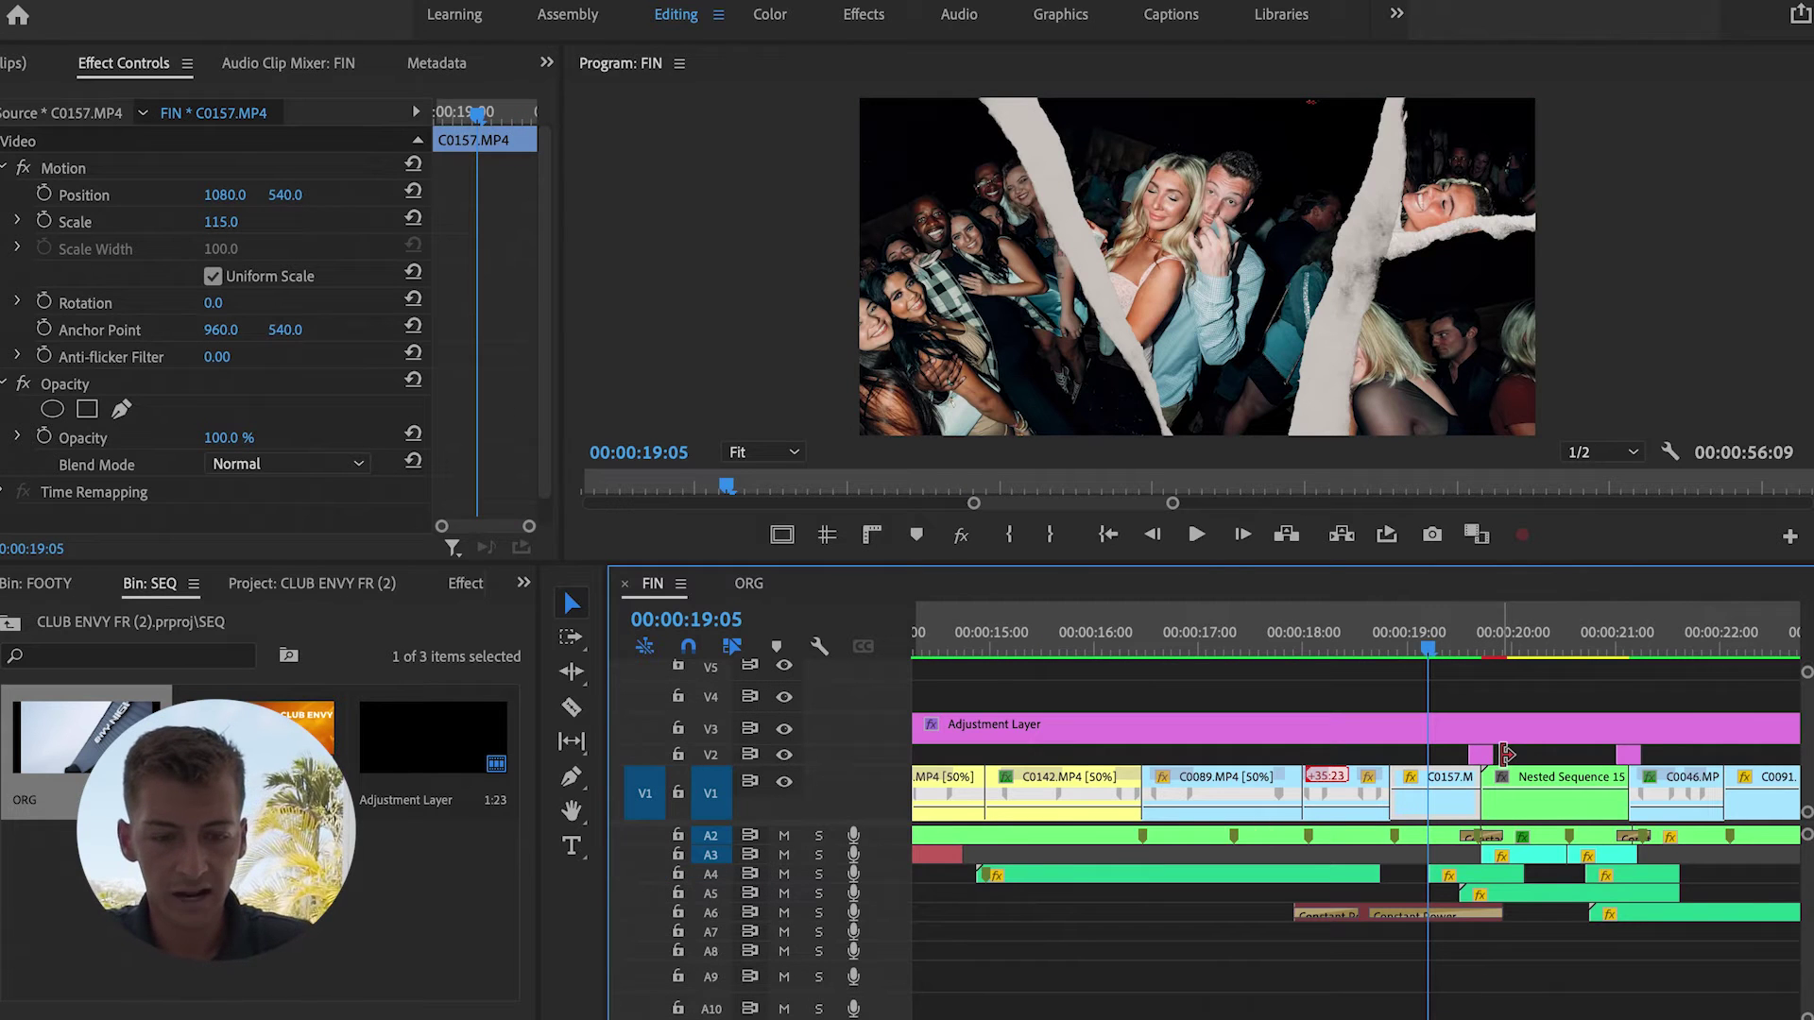
{"action": "key", "text": "space"}
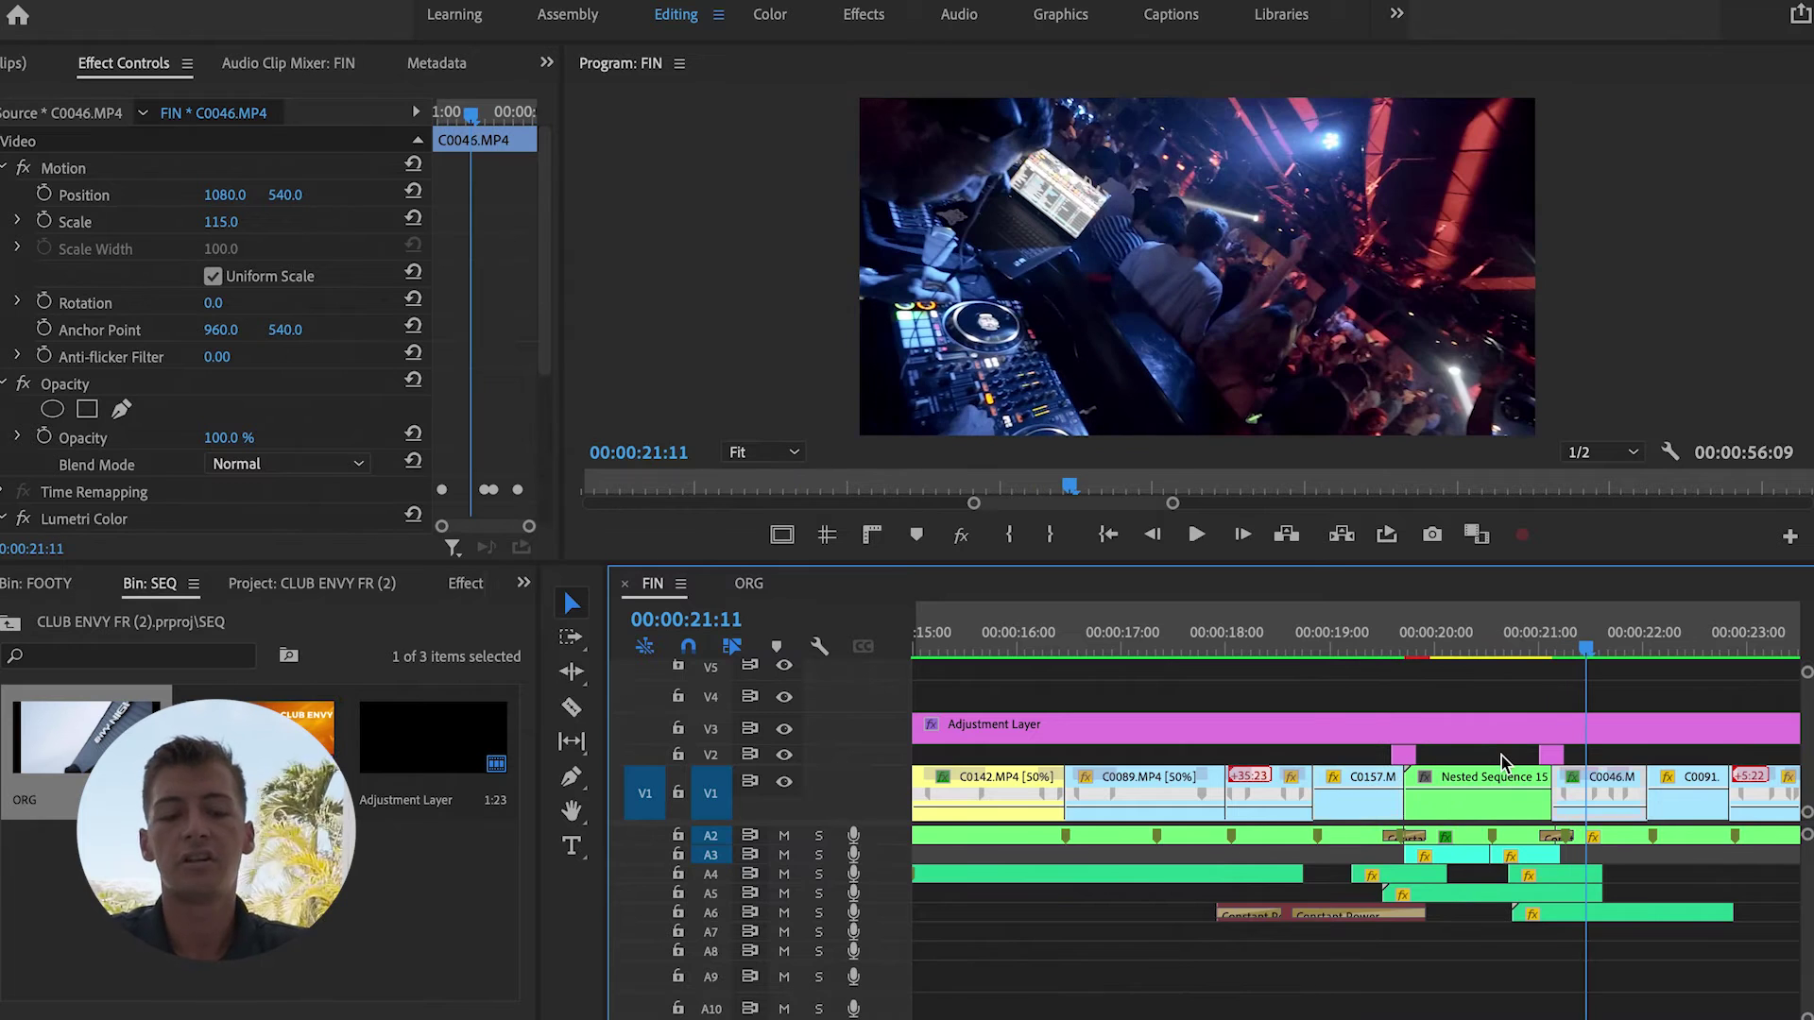
{"action": "key", "text": "space"}
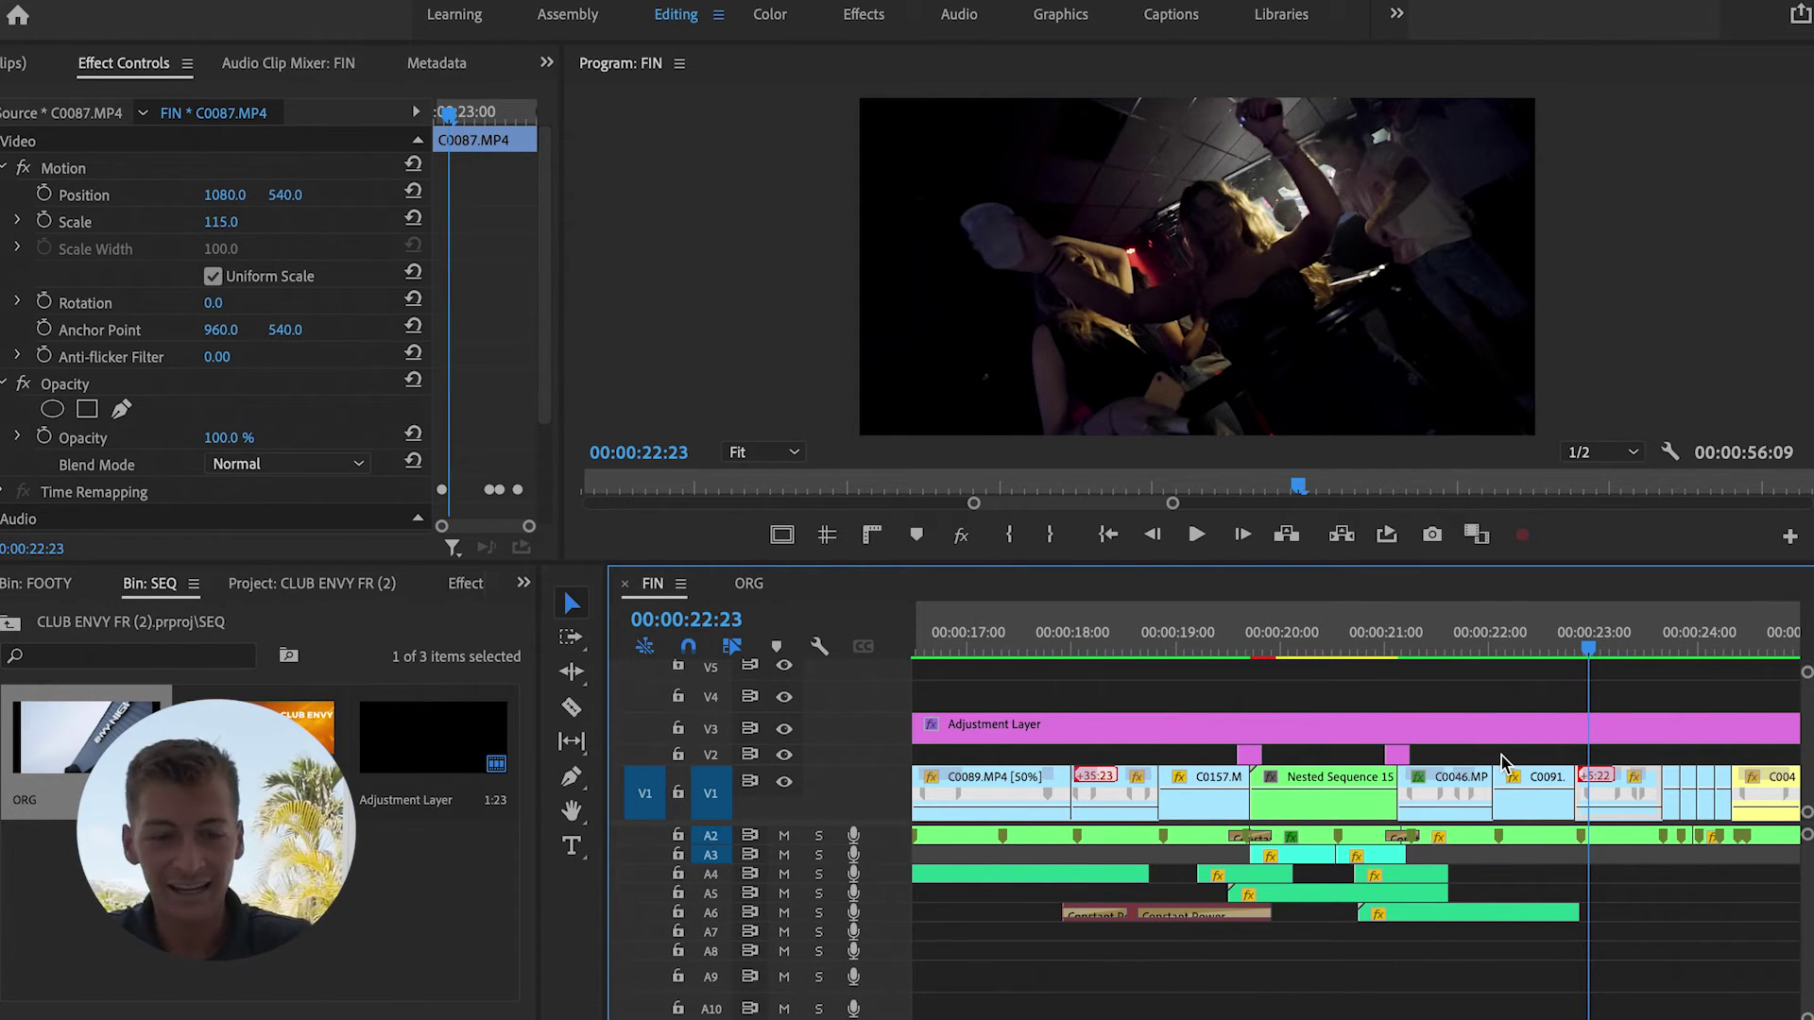
{"action": "key", "text": "space"}
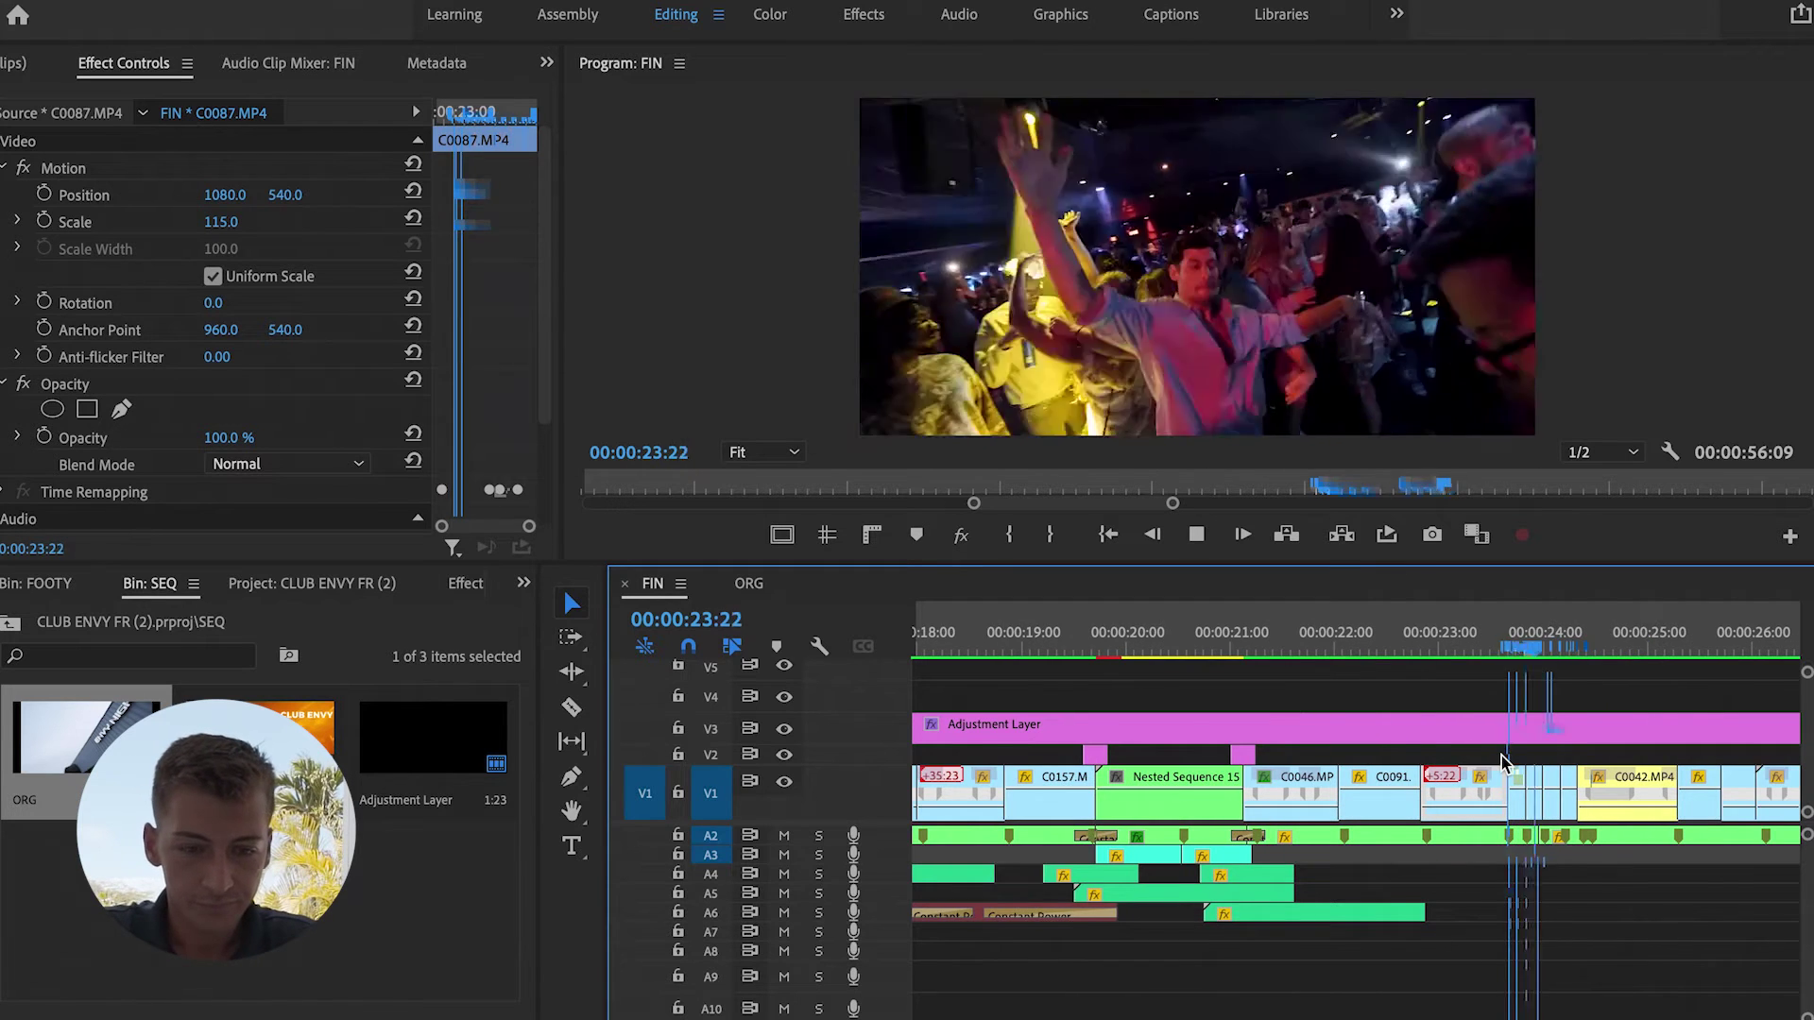
{"action": "key", "text": "minus"}
{"action": "key", "text": "space"}
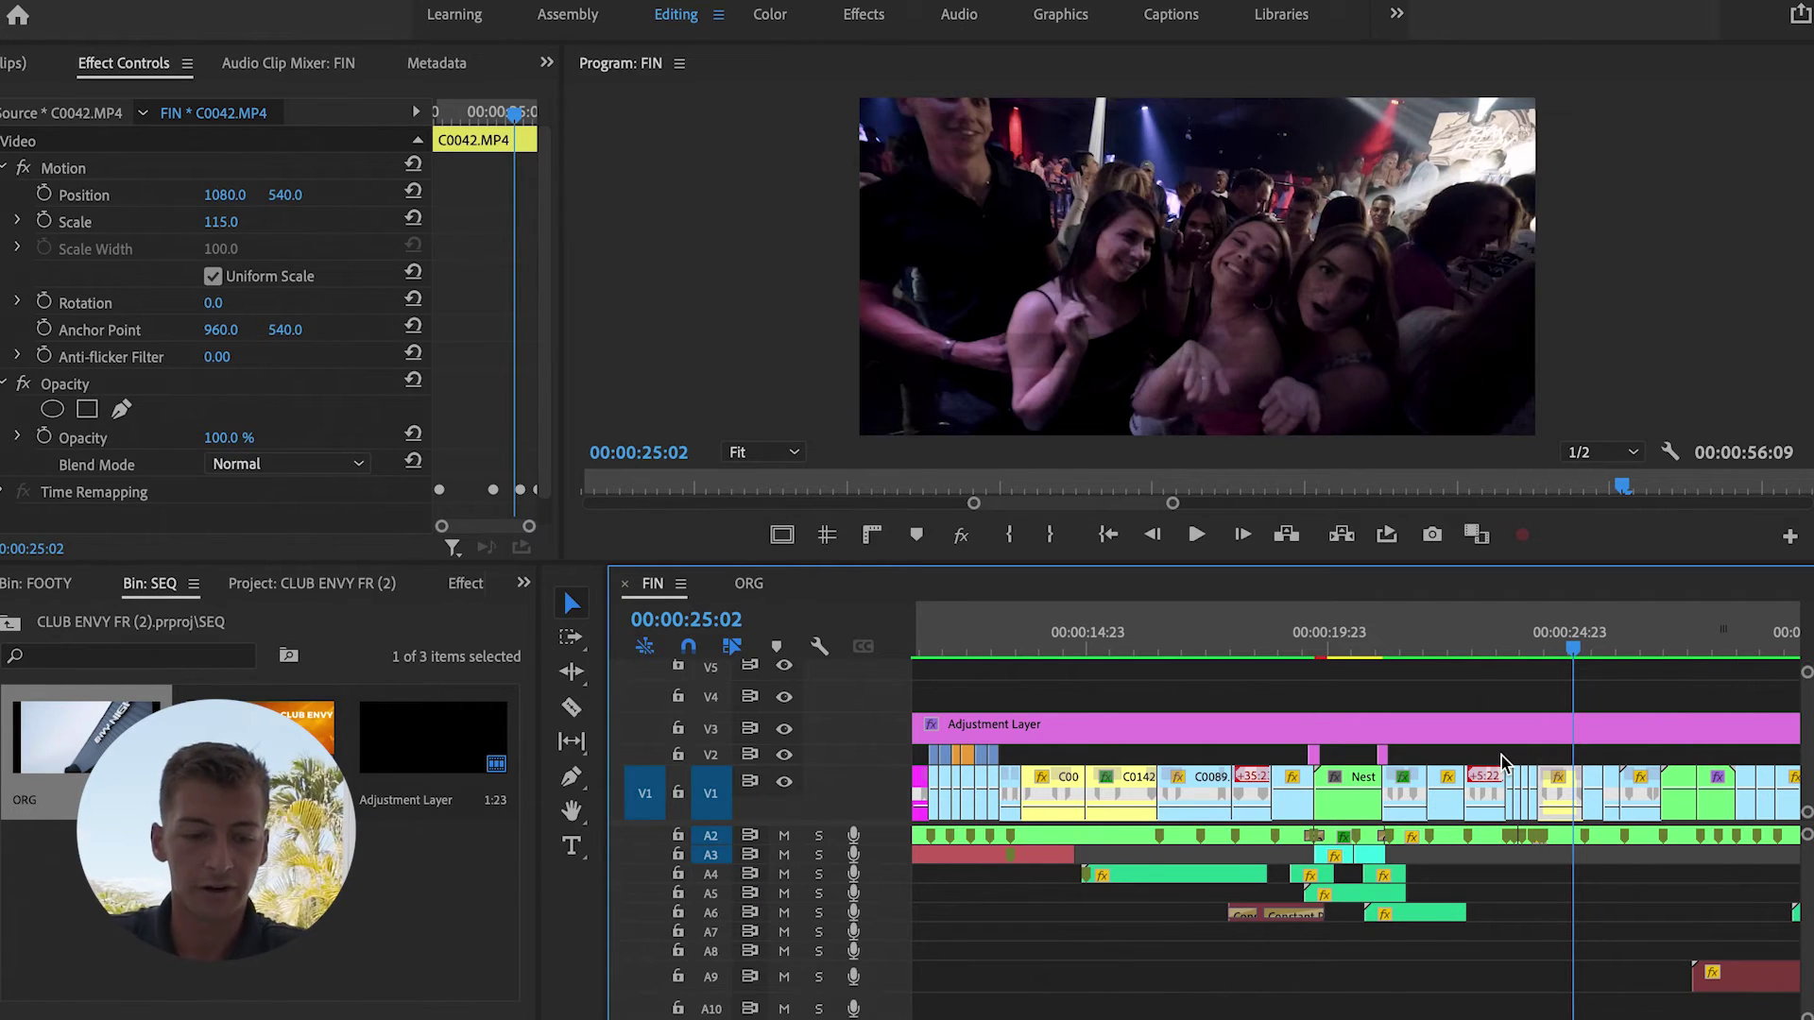
Replay FIN from the start of C0046.MP4 at 00:00:21:03 through to the DJ shot at 00:00:27:18, reviewing the transitions.
{"action": "left_click", "coordinate": [1384, 633]}
{"action": "key", "text": "space"}
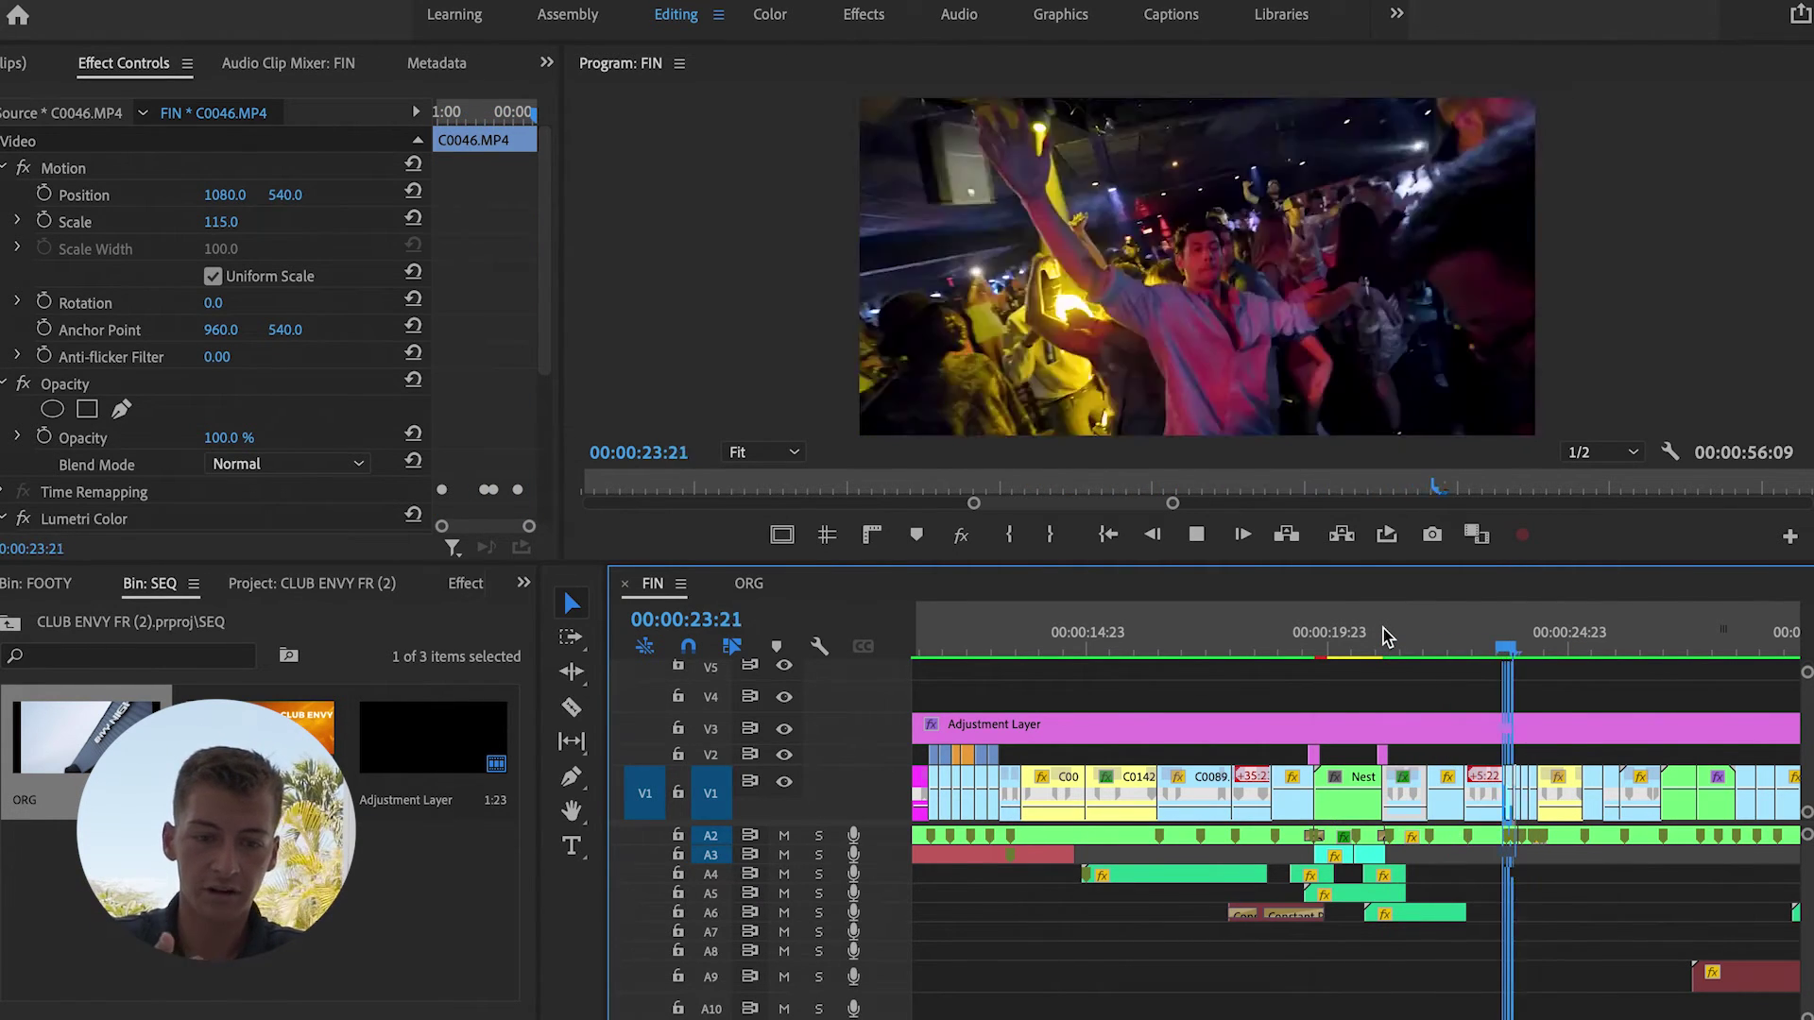
{"action": "key", "text": "space"}
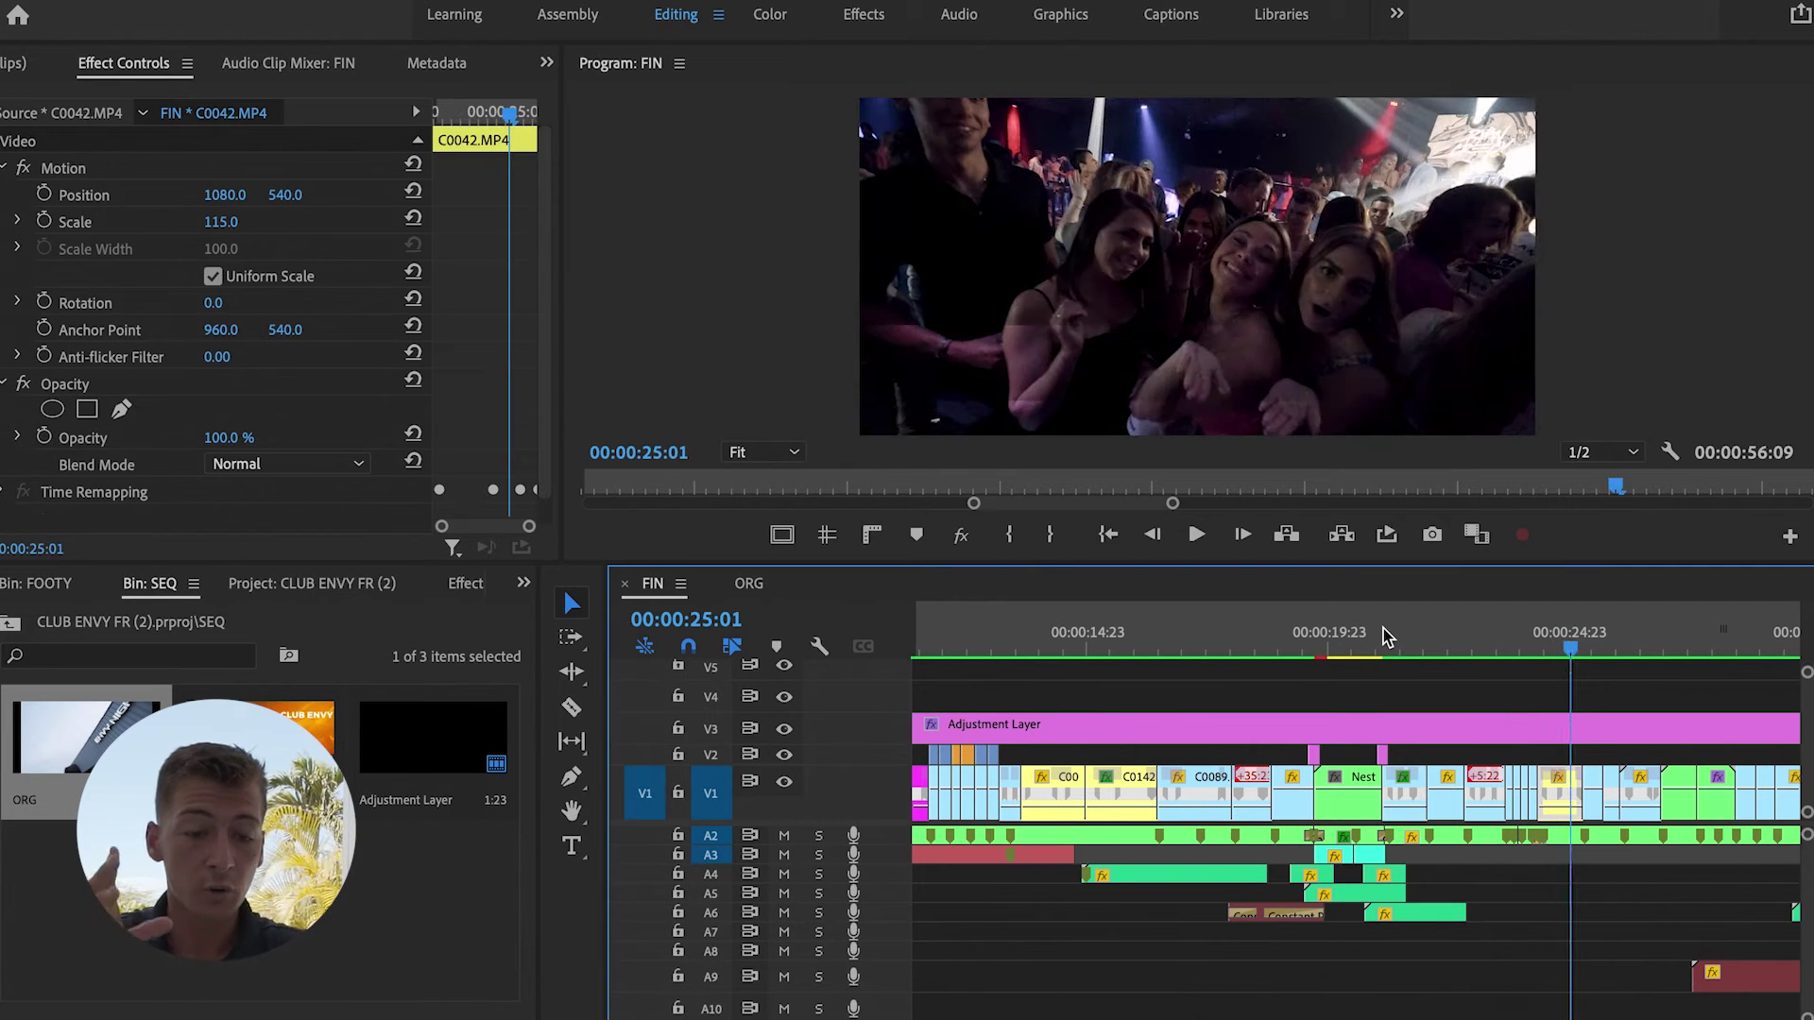
{"action": "left_click", "coordinate": [1384, 633]}
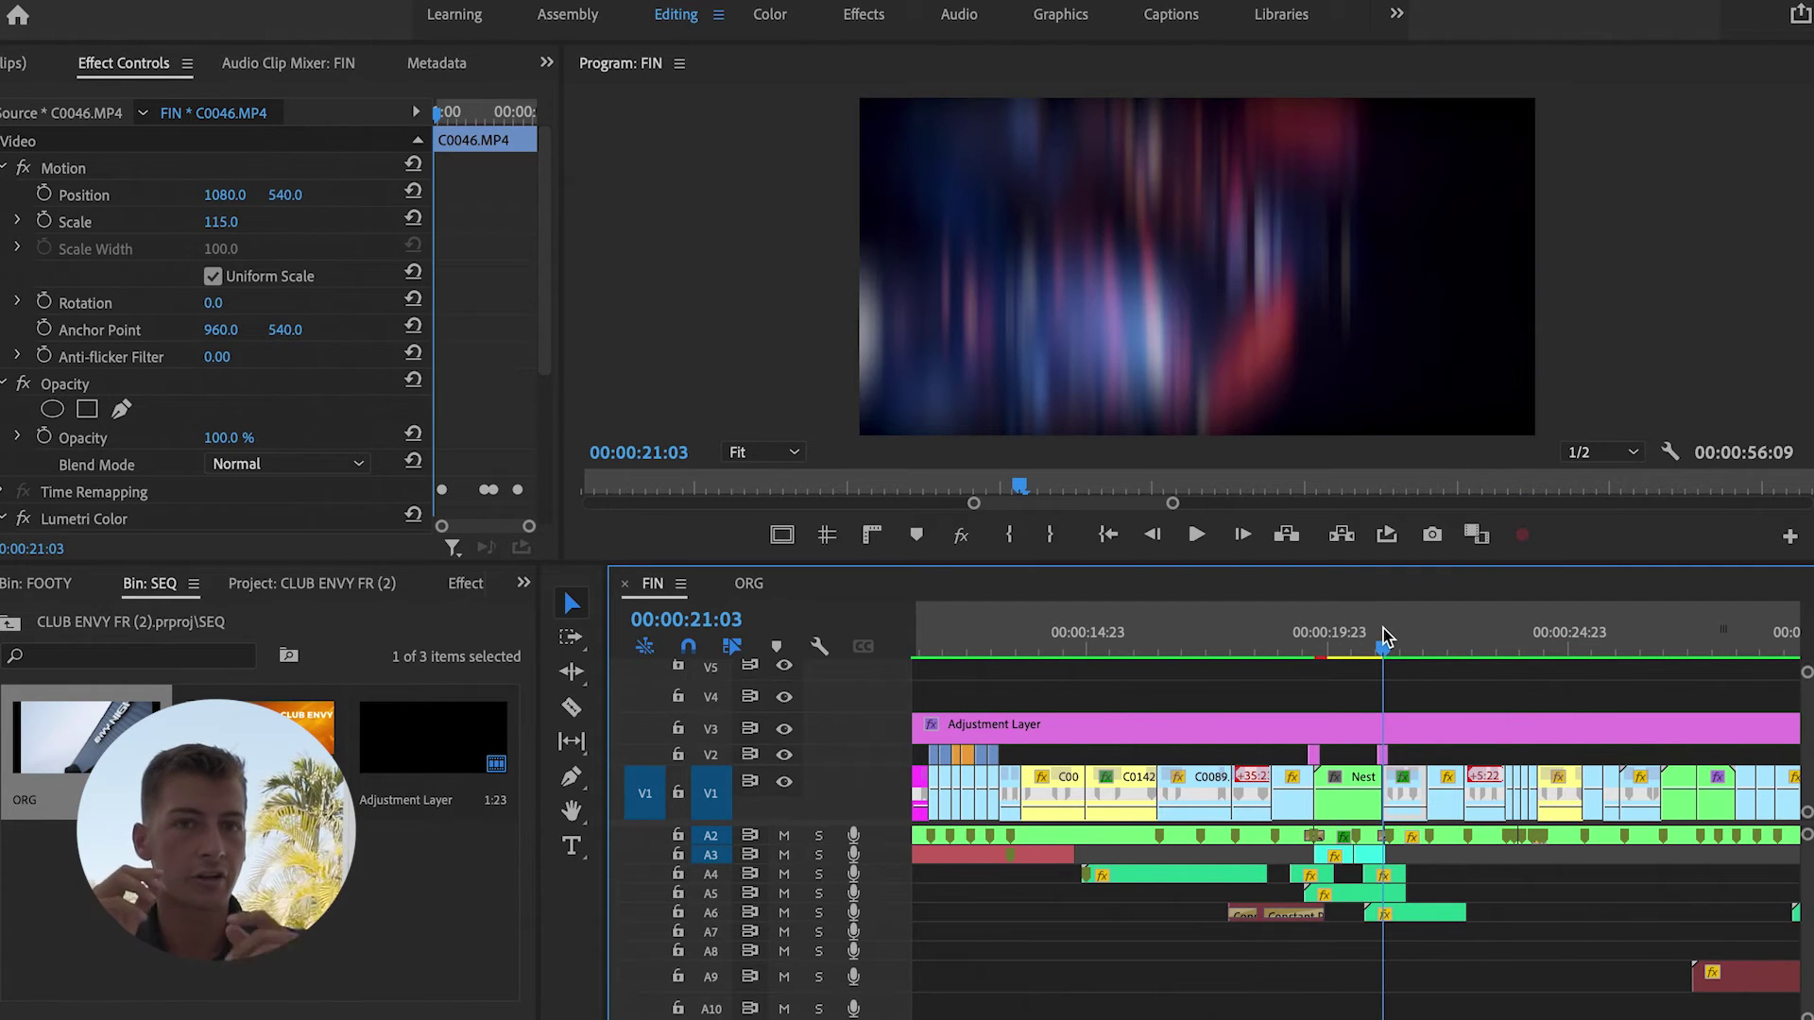
{"action": "key", "text": "space"}
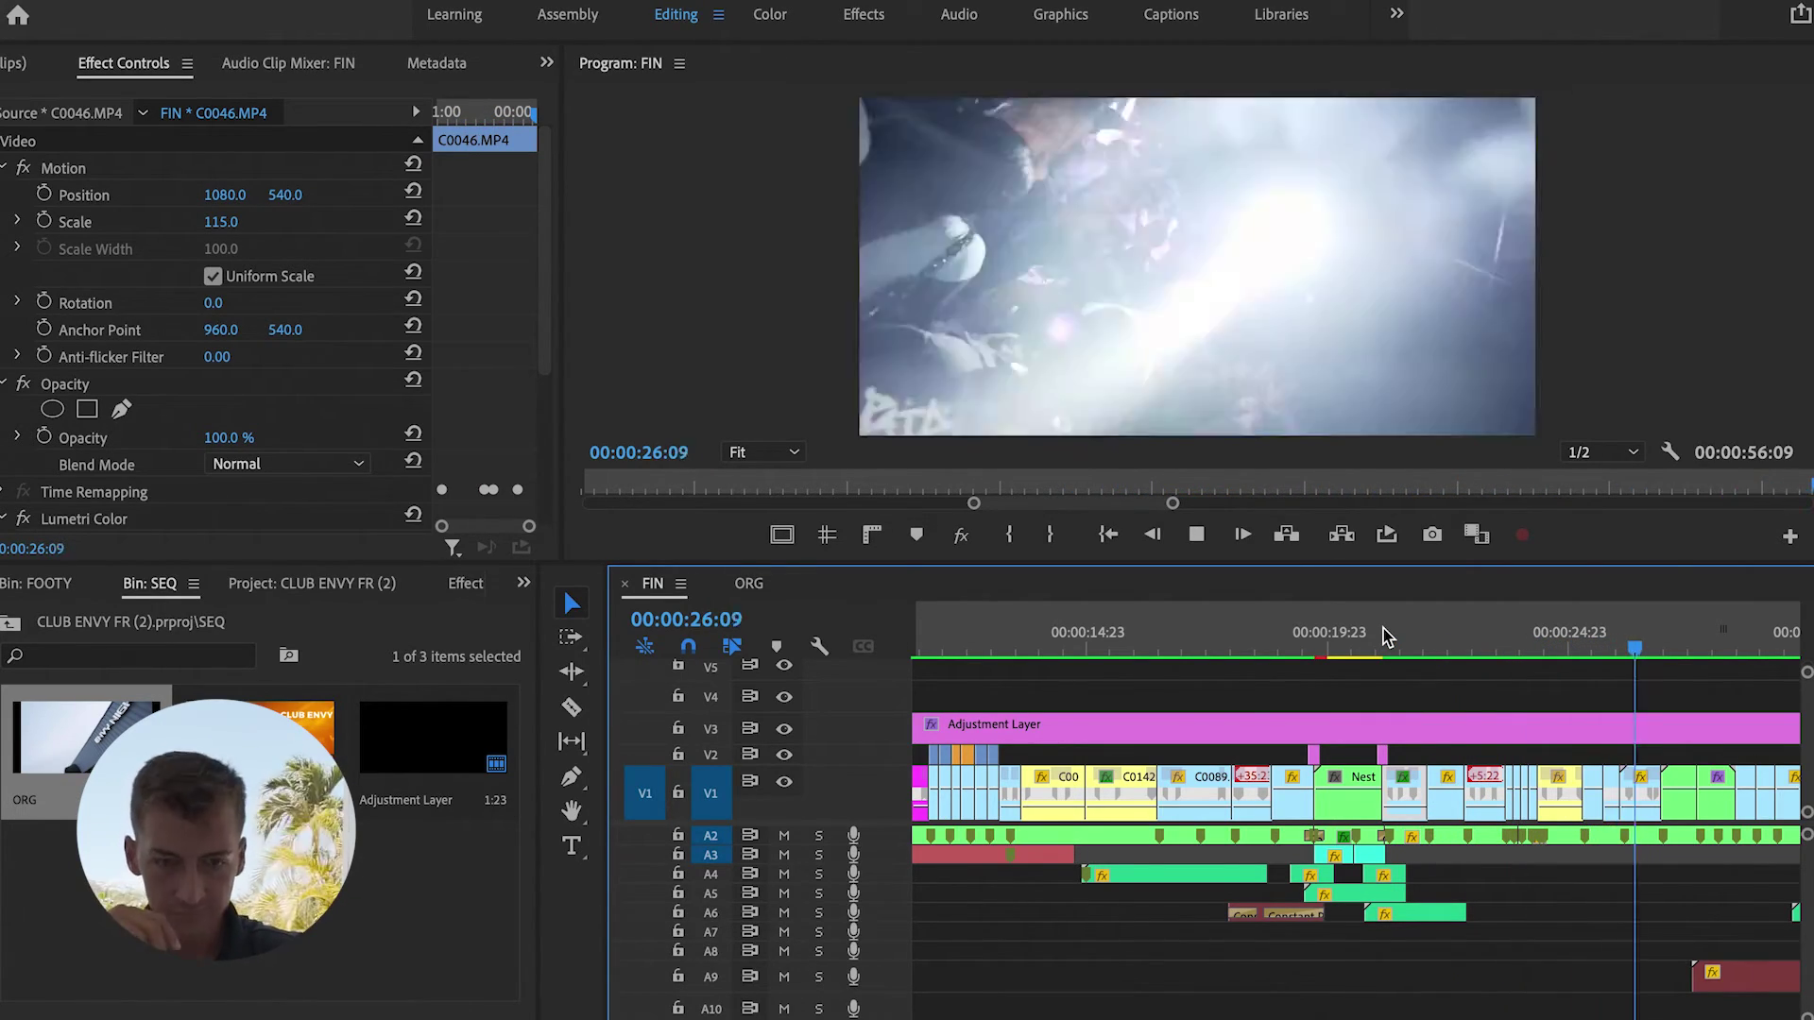
{"action": "key", "text": "space"}
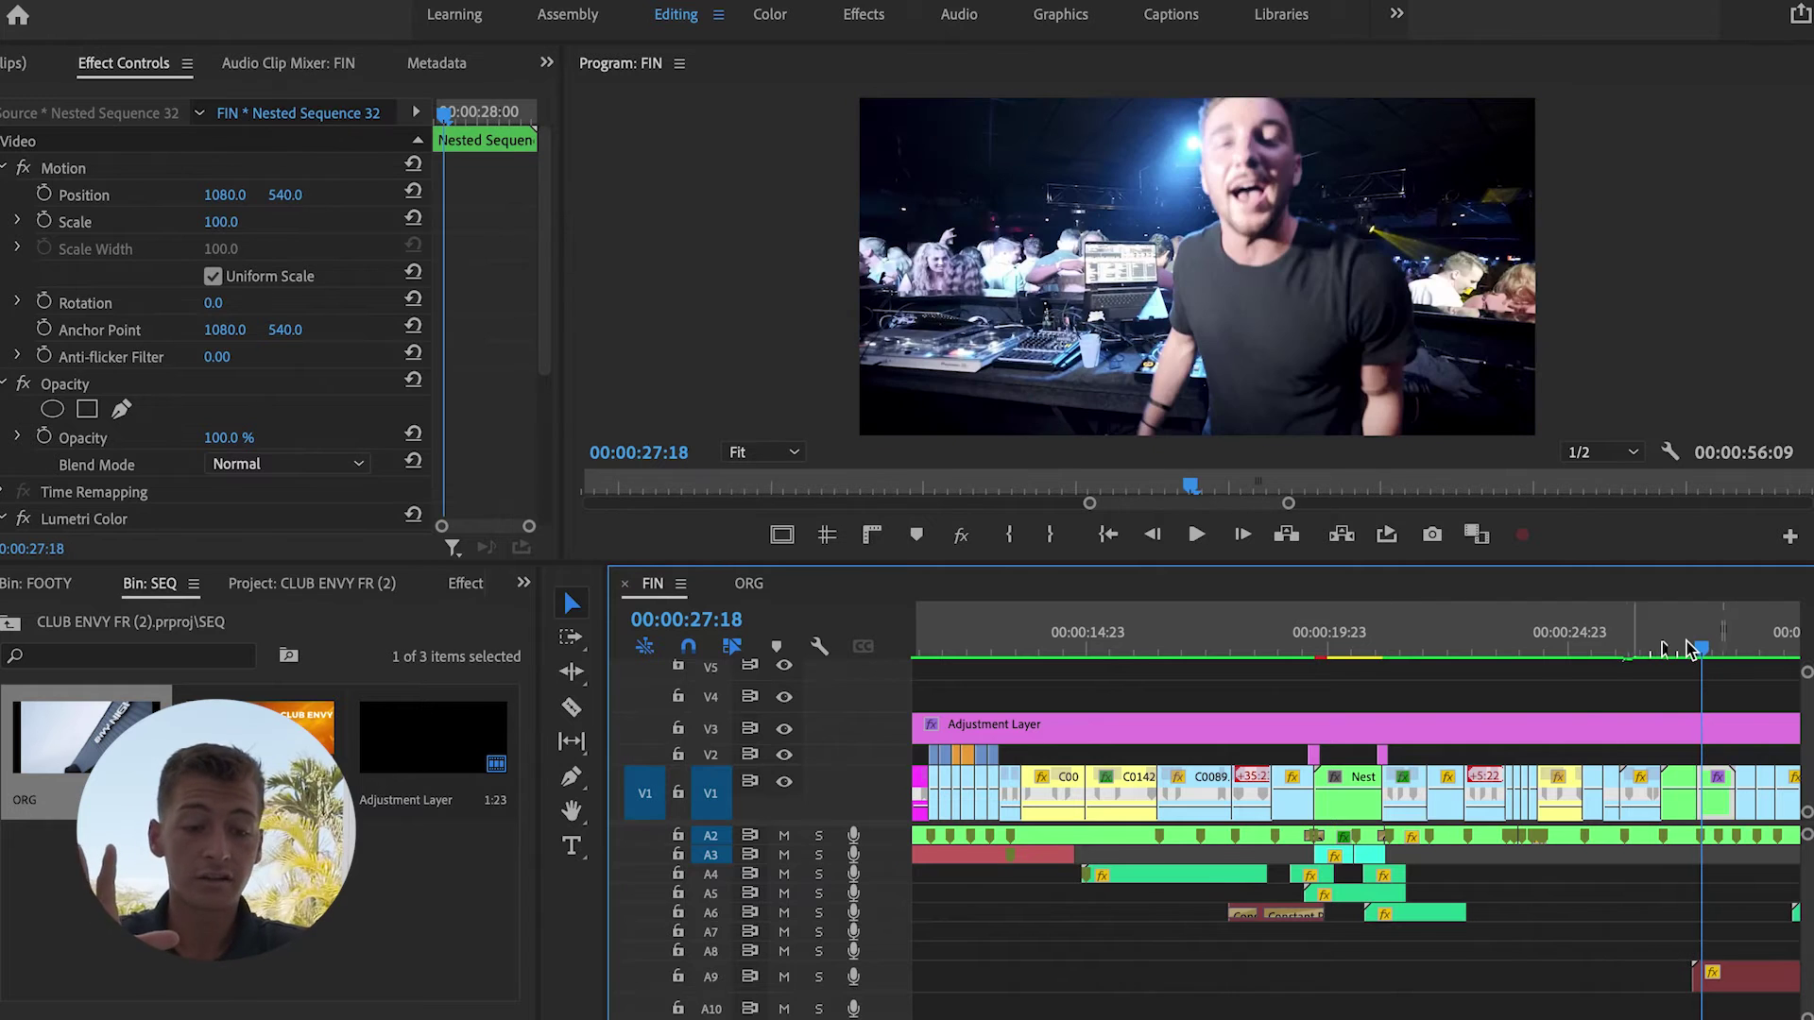
Play FIN from the start of C0042.MP4 at 00:00:24:08, pausing at the cuts to C0149.MP4 and C0161.MP4.
{"action": "left_click", "coordinate": [1588, 643]}
{"action": "key", "text": "Up"}
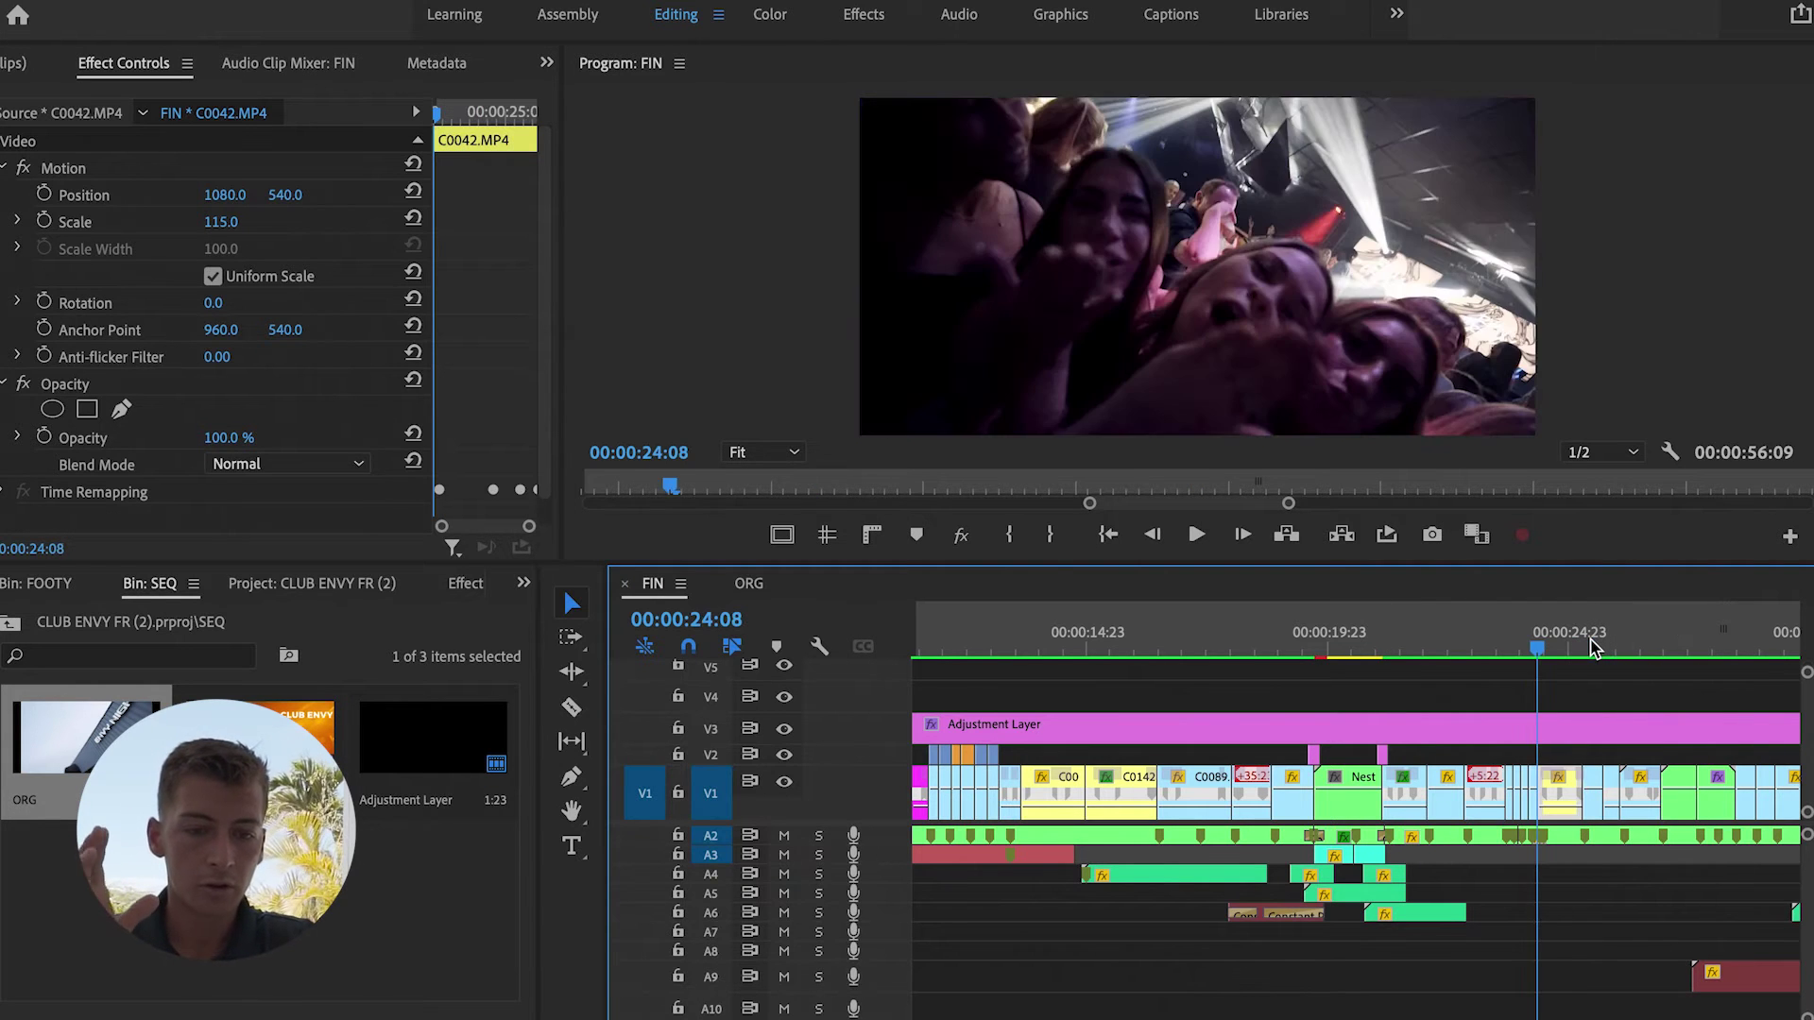
{"action": "key", "text": "space"}
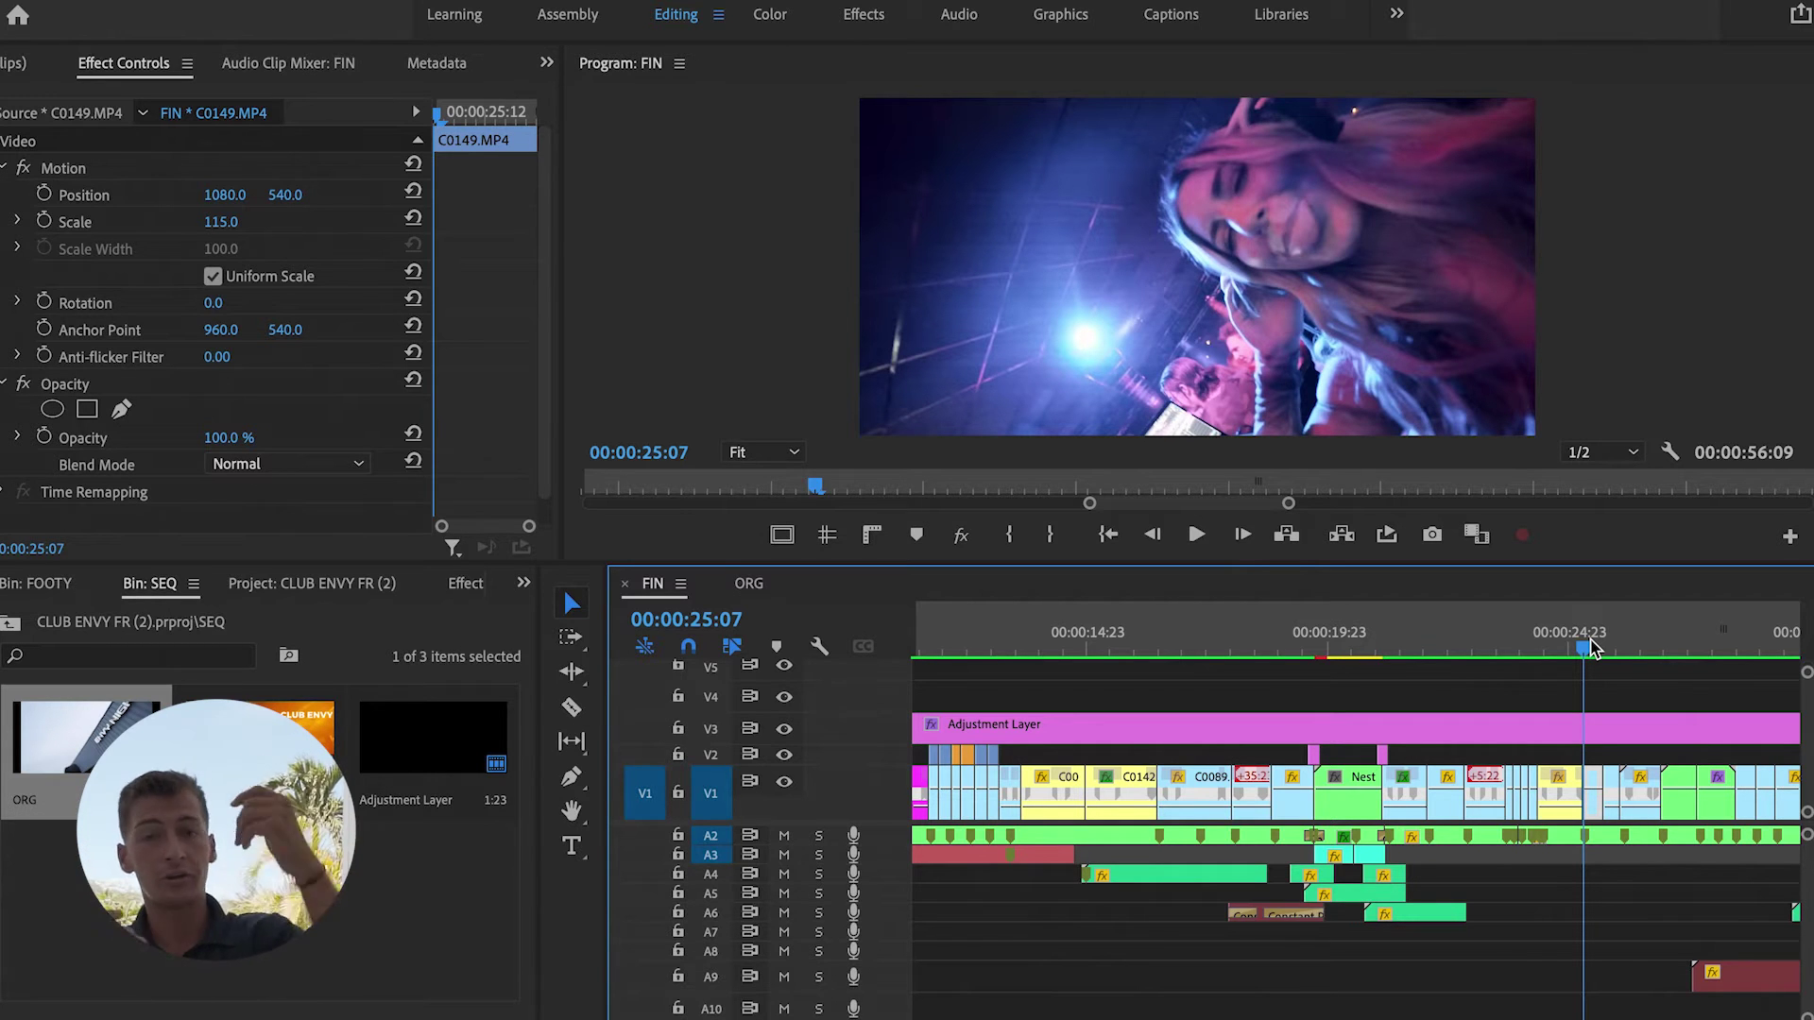
{"action": "key", "text": "space"}
{"action": "key", "text": "space"}
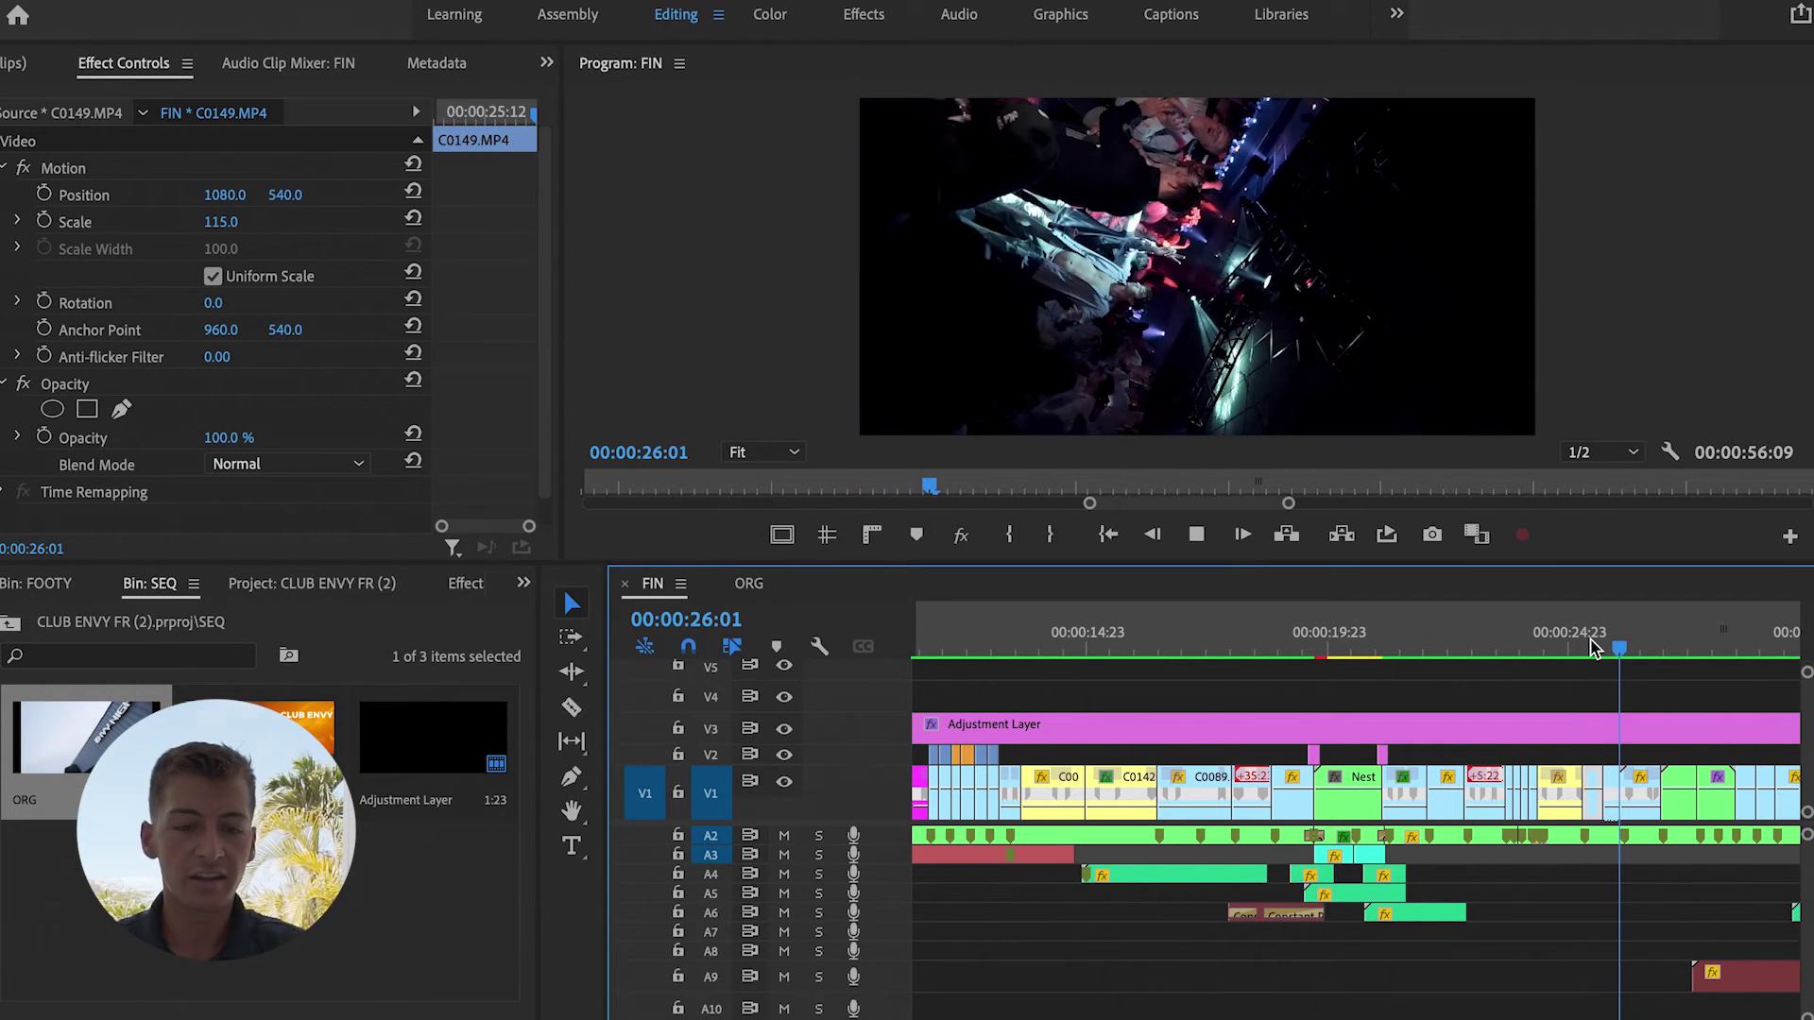
{"action": "key", "text": "space"}
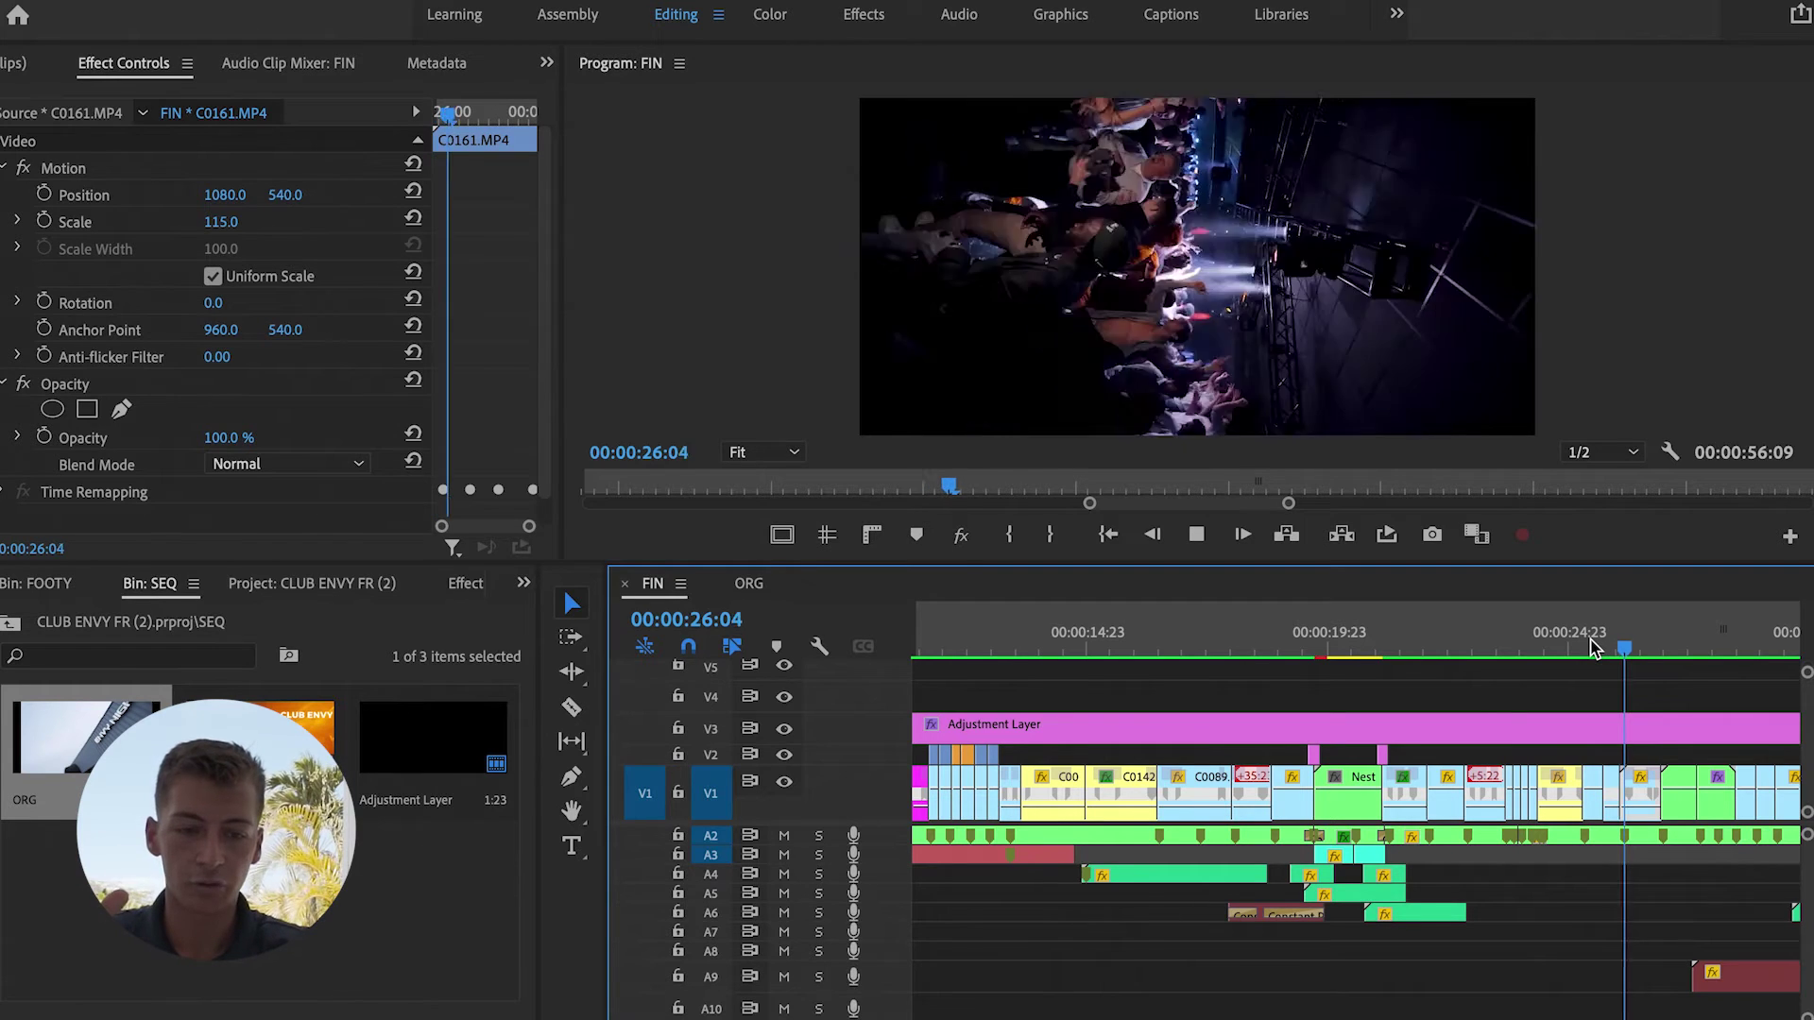
{"action": "key", "text": "space"}
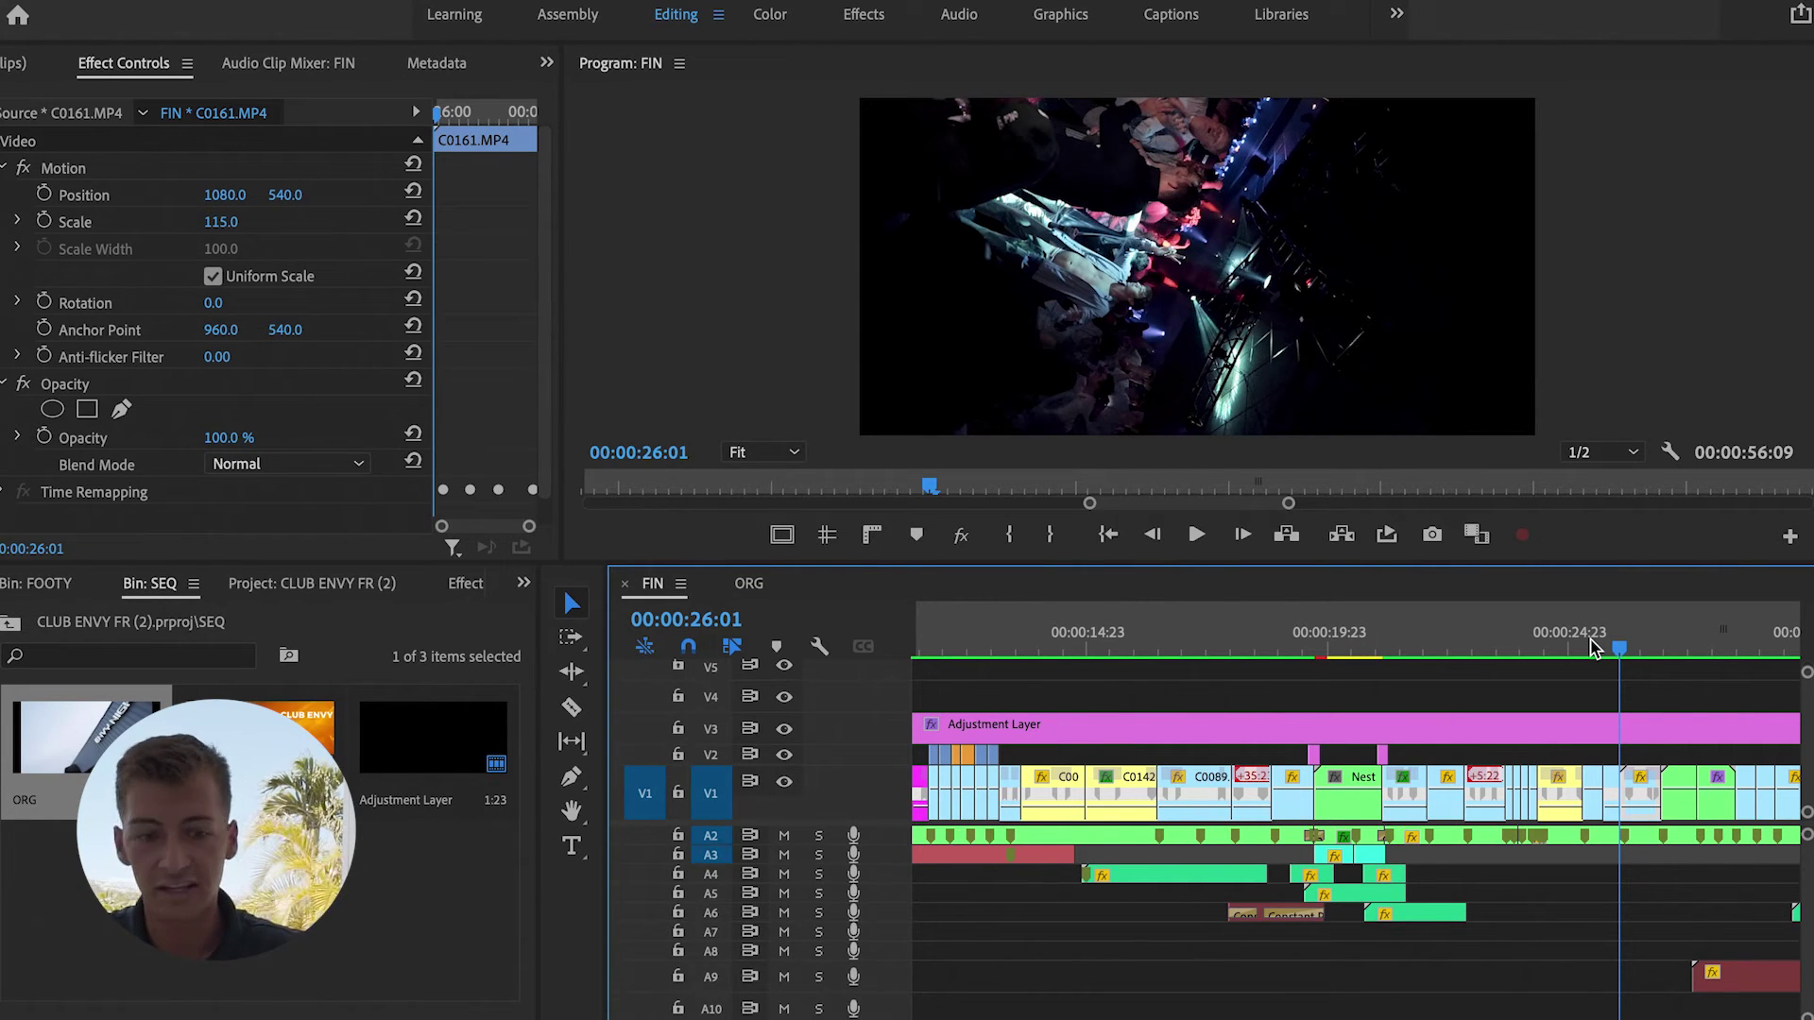
Play C0161.MP4 into the two Nested Sequence 32 clips and return to the start of the second one at 00:00:27:16.
{"action": "key", "text": "space"}
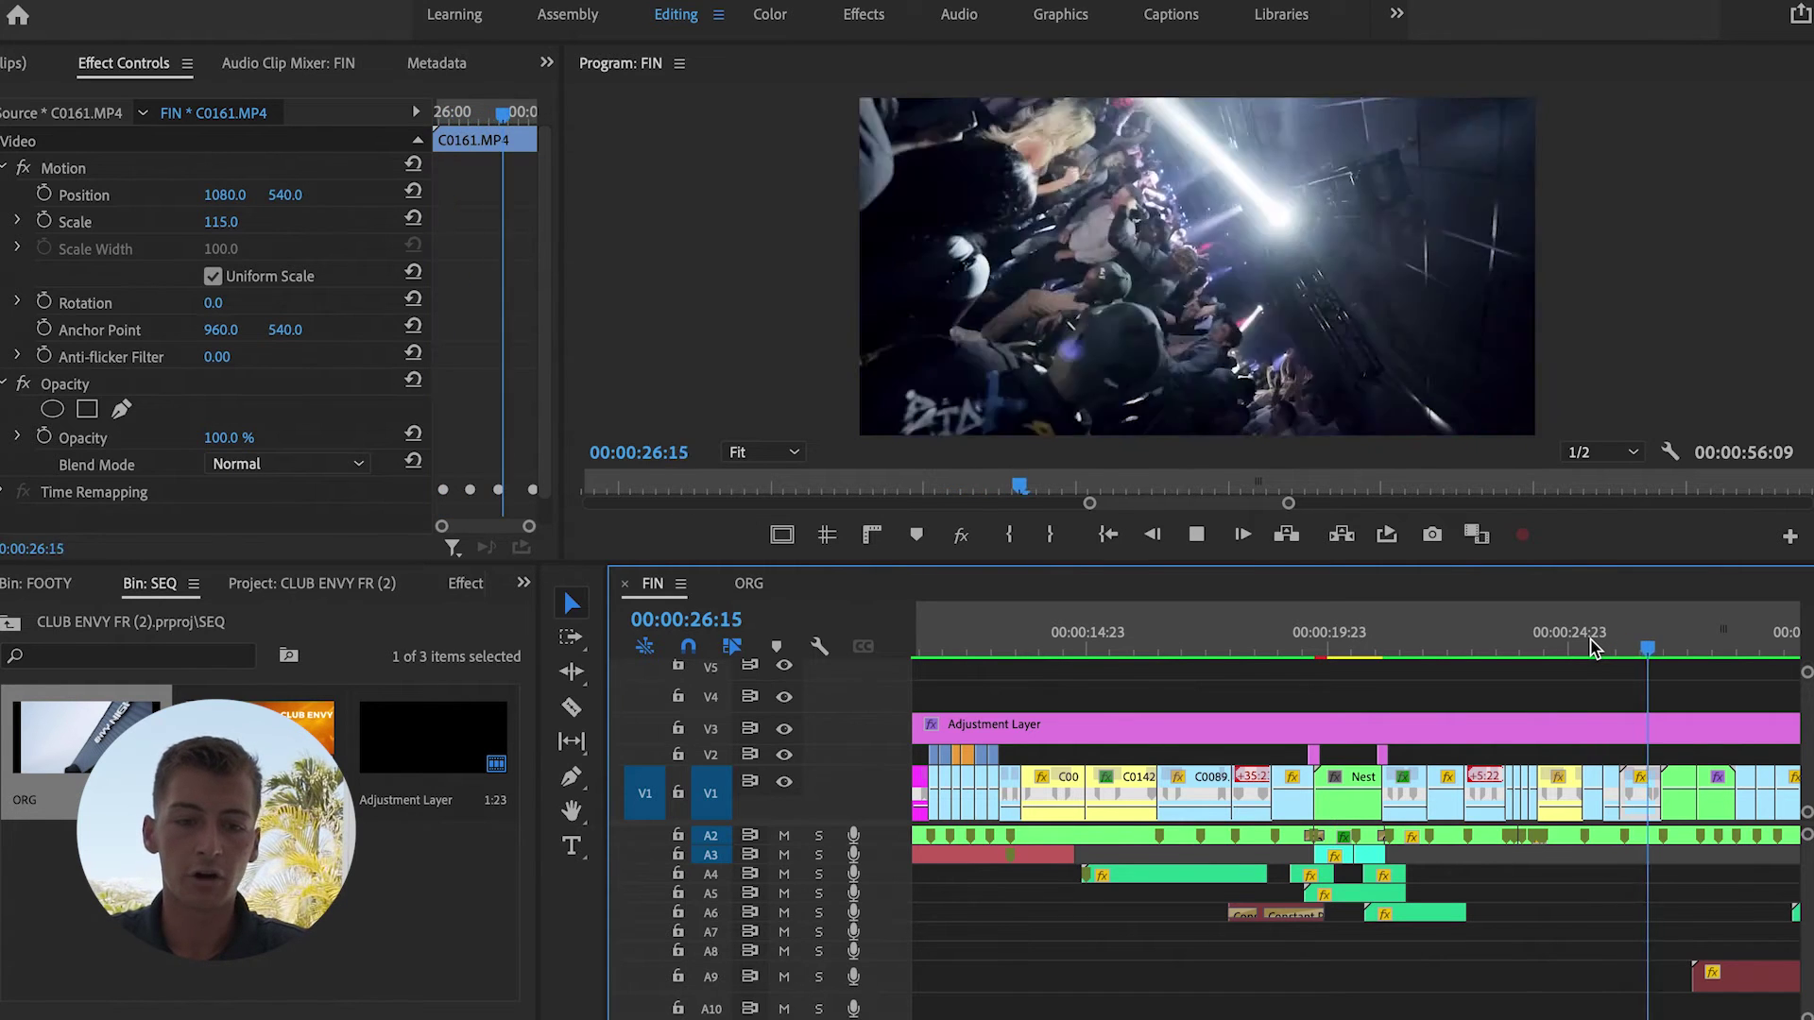
{"action": "key", "text": "space"}
{"action": "key", "text": "space"}
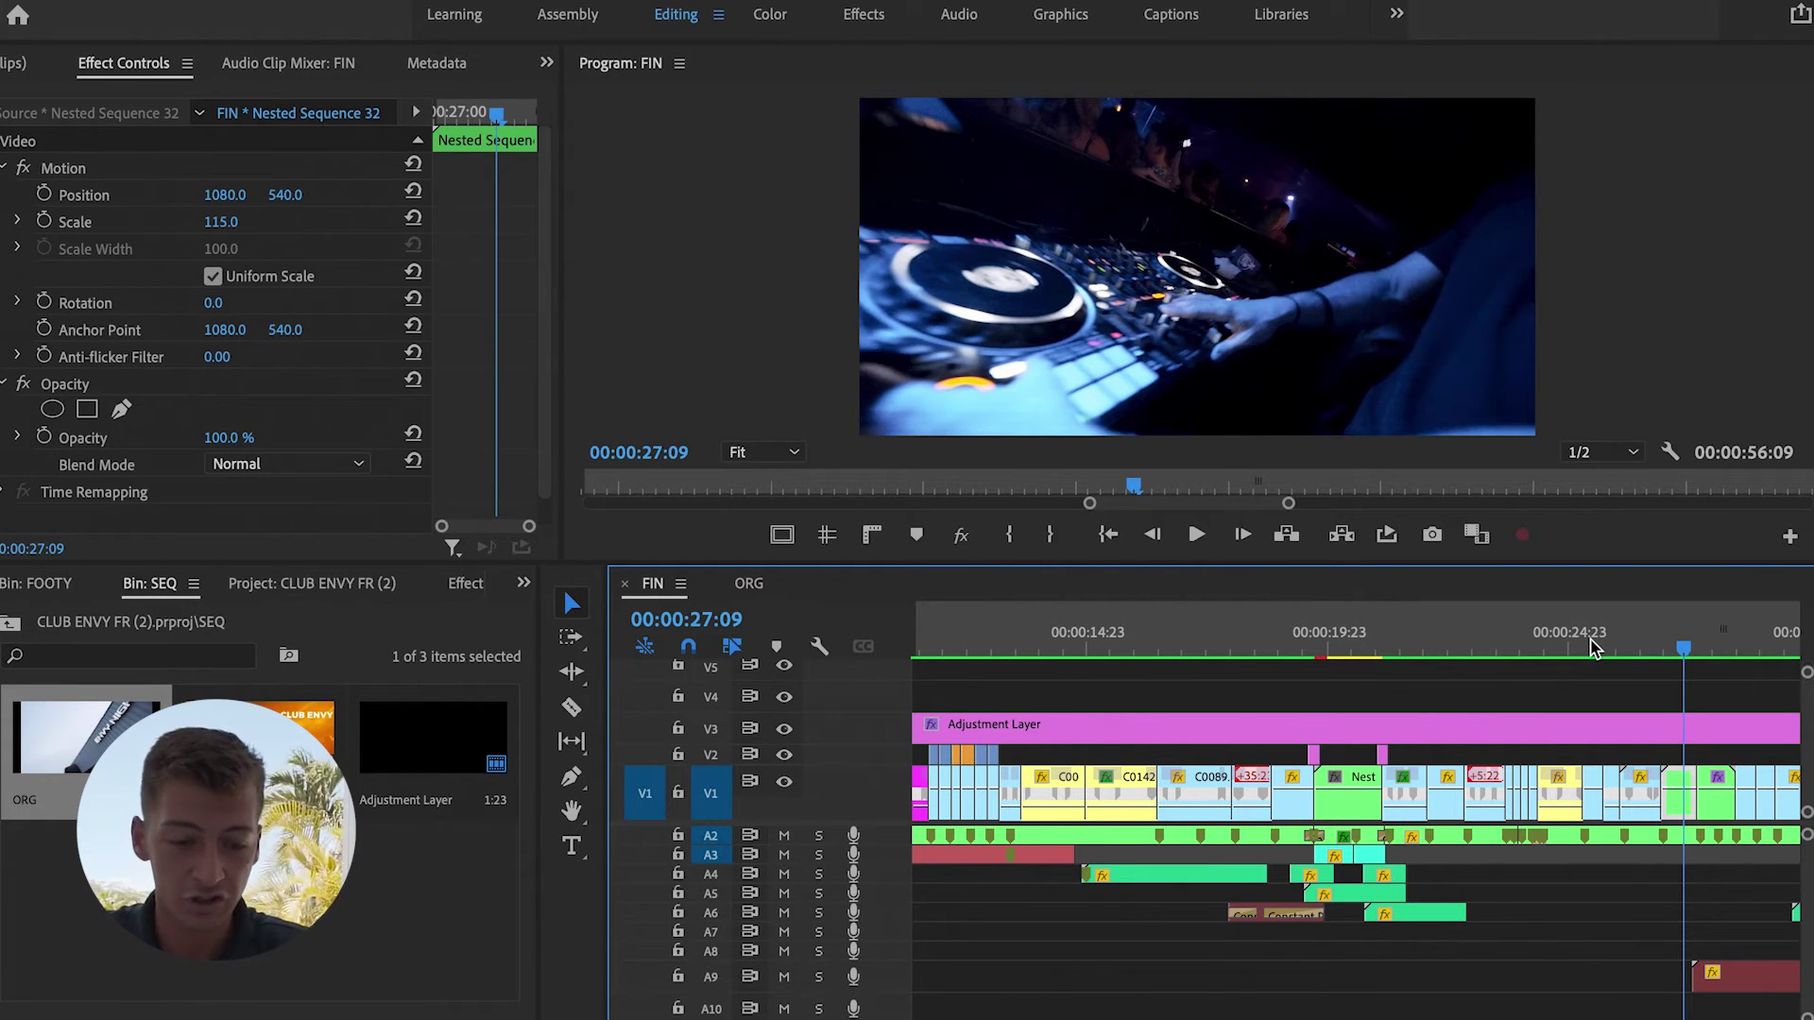
{"action": "key", "text": "space"}
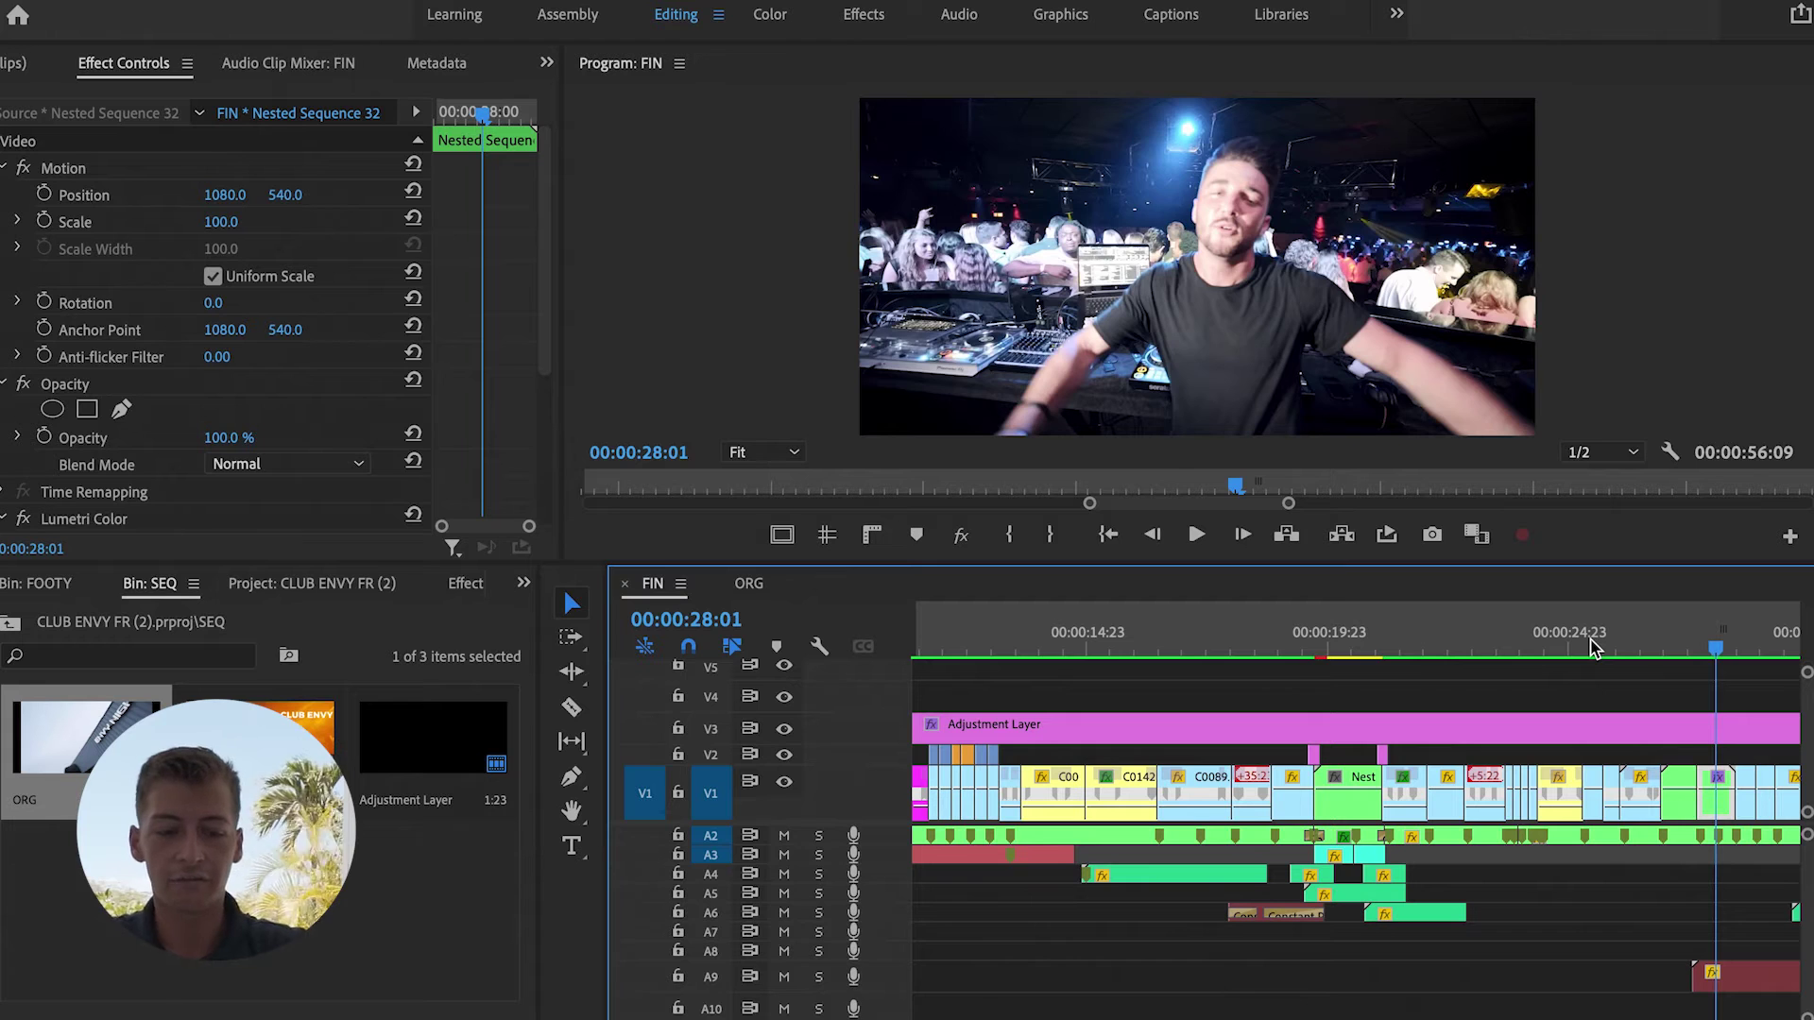
{"action": "key", "text": "Up"}
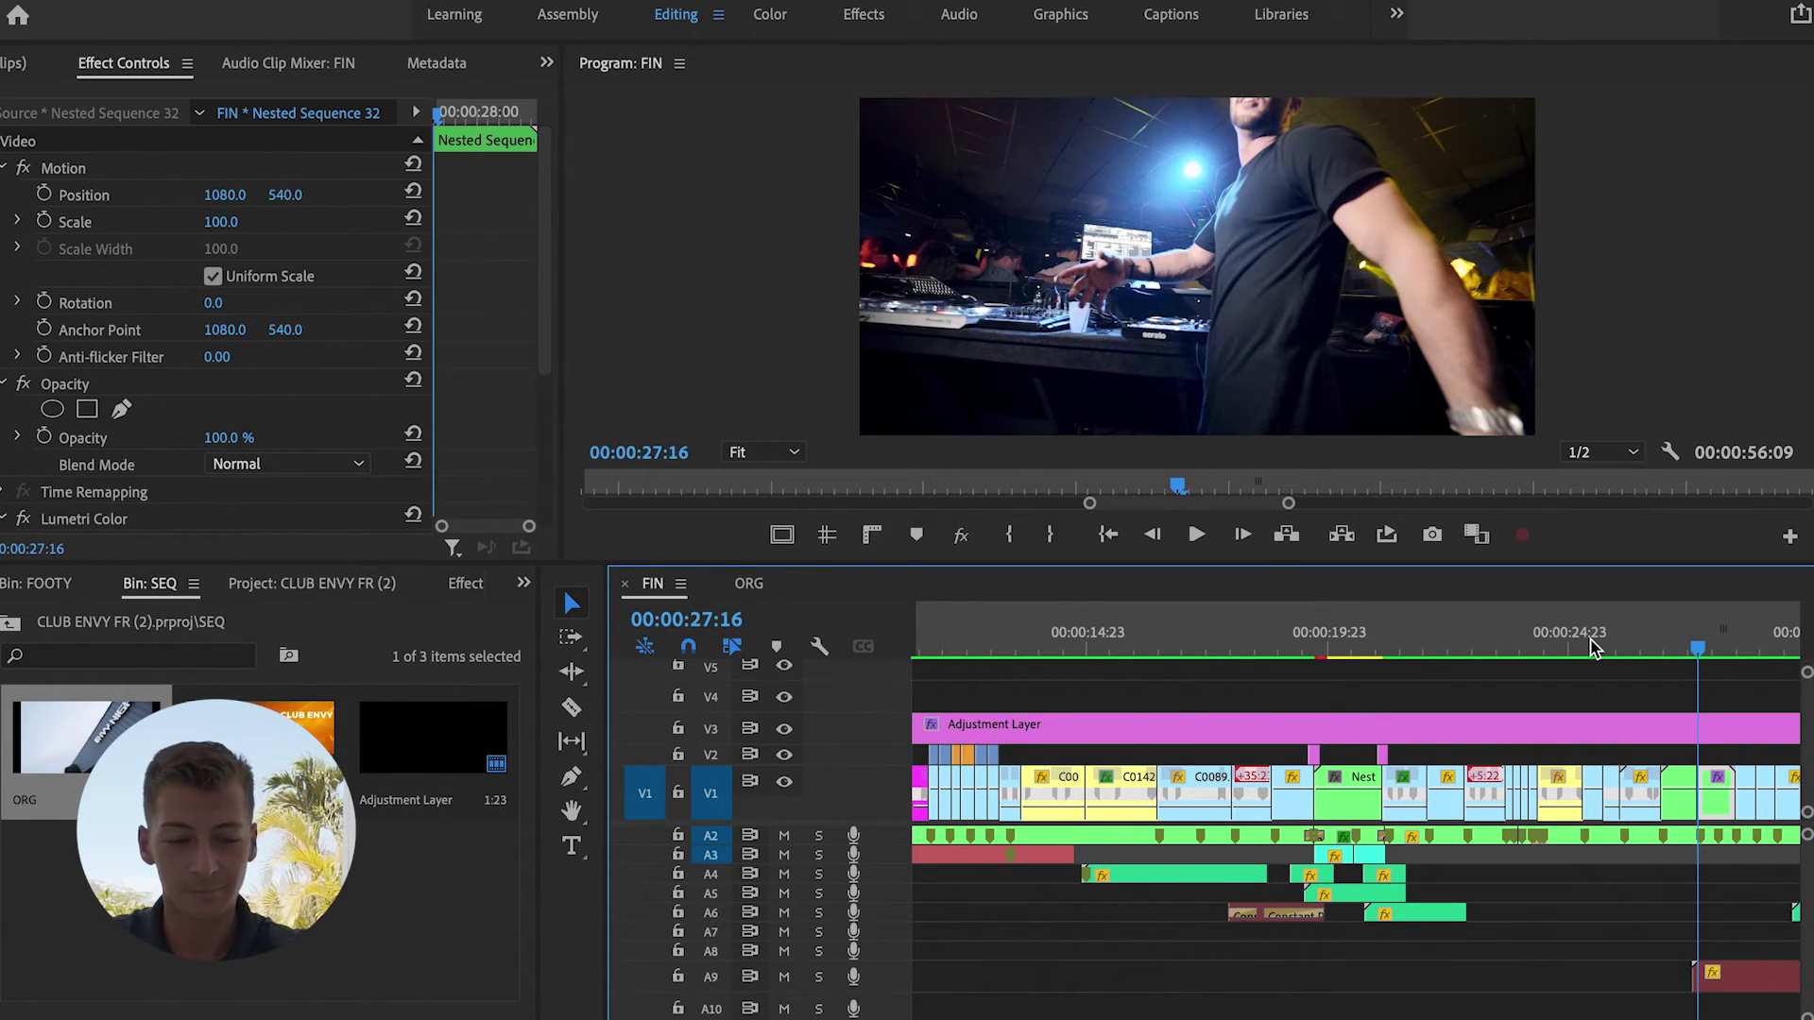
Play FIN from 00:00:27:16 through the glitch section and check the frames around the countdown's number 3 at 00:00:31:01.
{"action": "key", "text": "space"}
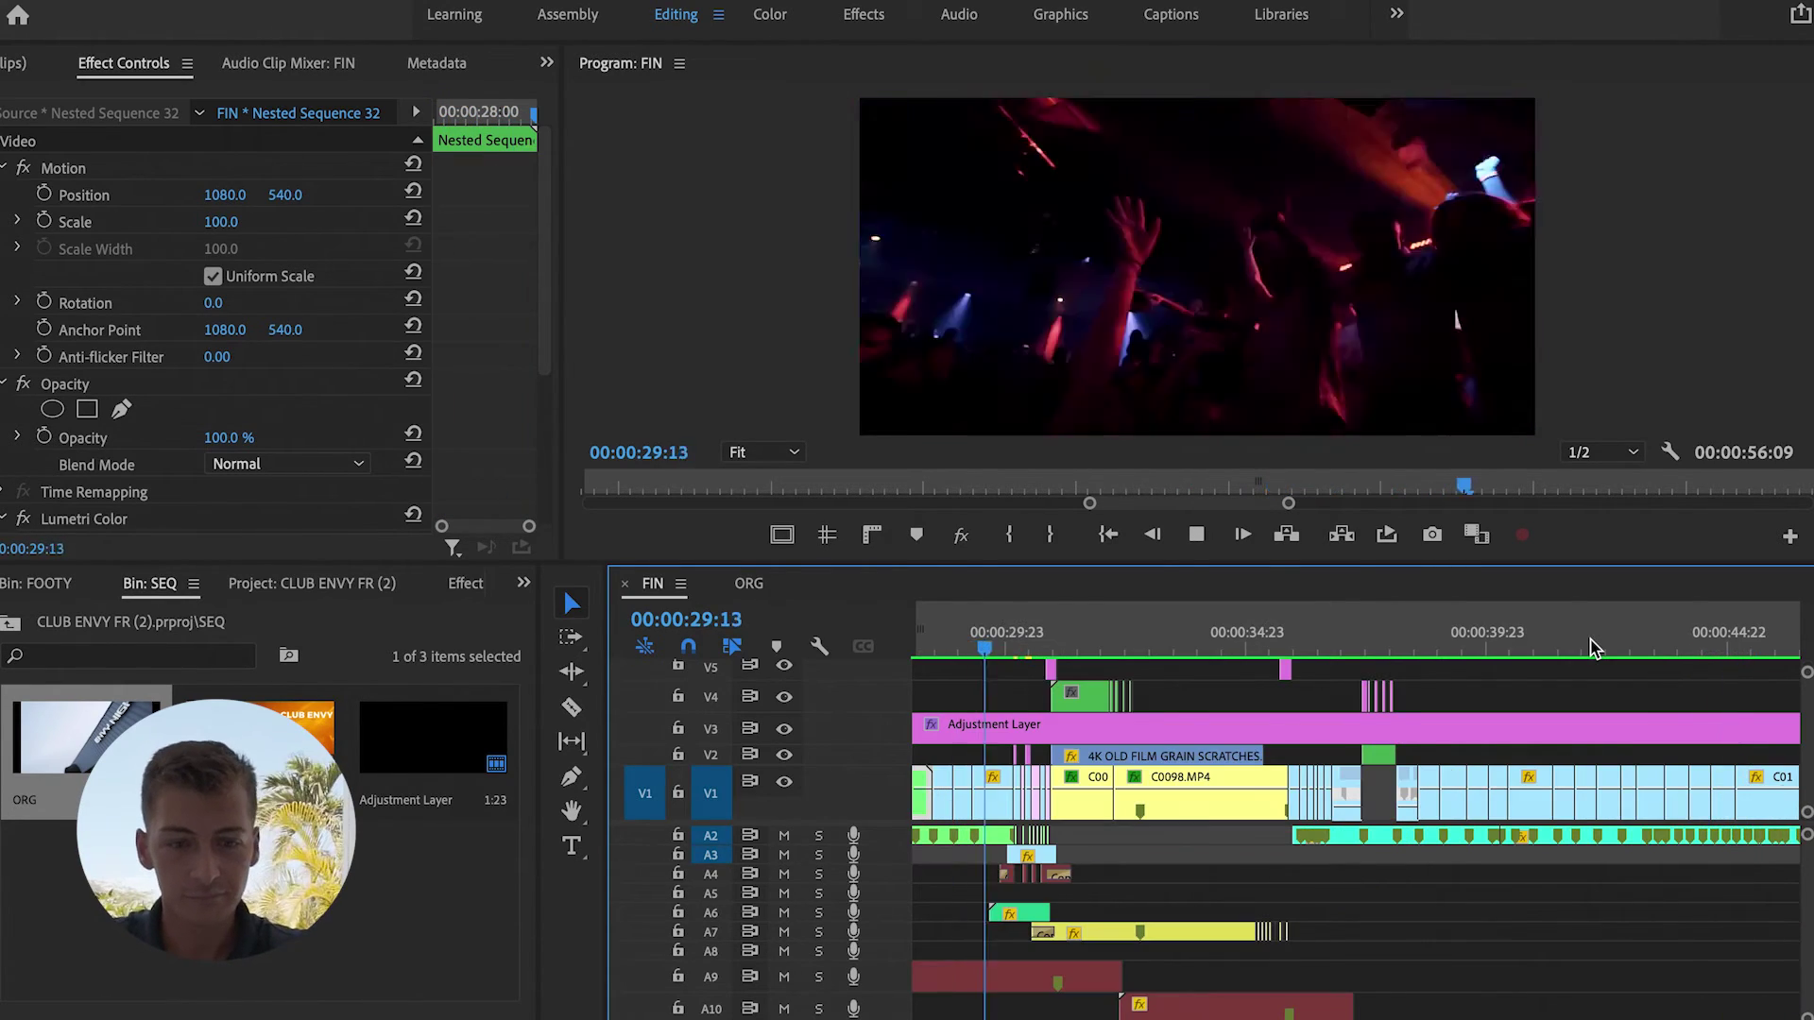
{"action": "key", "text": "space"}
{"action": "key", "text": "Left"}
{"action": "key", "text": "Left"}
{"action": "key", "text": "Left"}
{"action": "key", "text": "Left"}
{"action": "key", "text": "Left"}
{"action": "key", "text": "Left"}
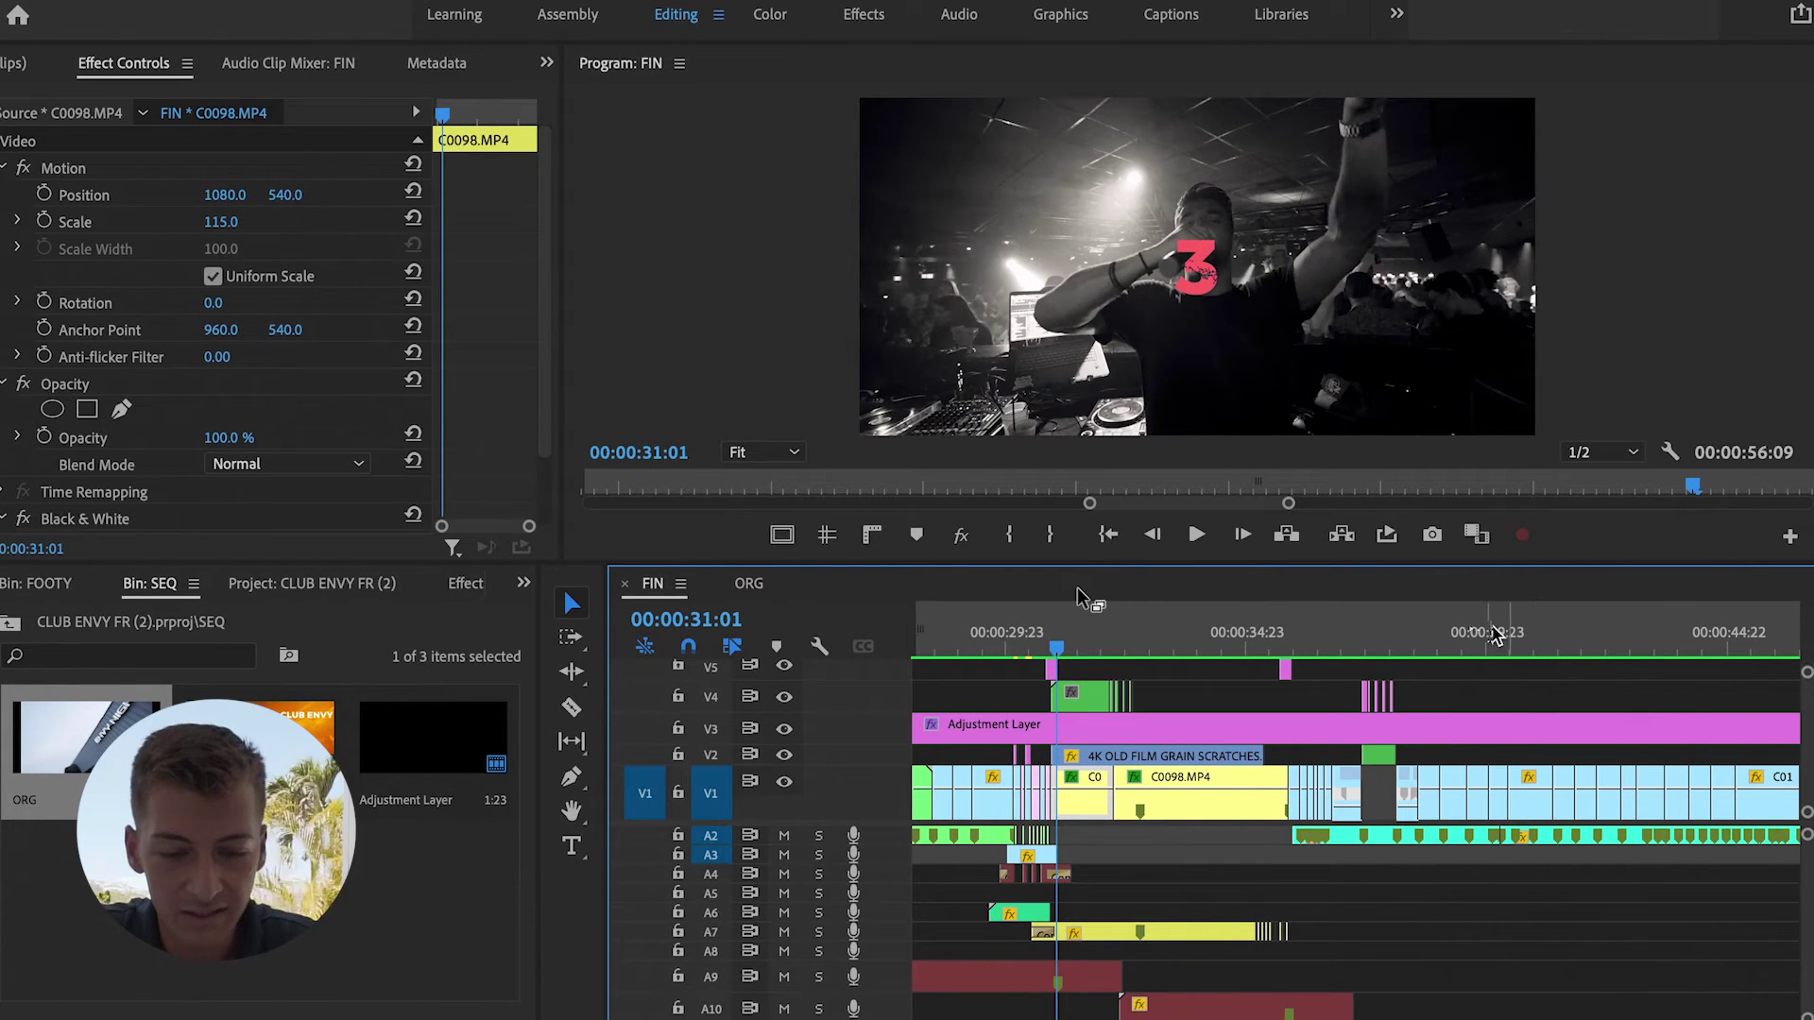
Go back to the AnalogueGlitch4.mp4 section and step between its frames to the error pop-up over C0148.MP4 at 00:00:30:09.
{"action": "left_click", "coordinate": [1003, 635]}
{"action": "left_click", "coordinate": [1020, 631]}
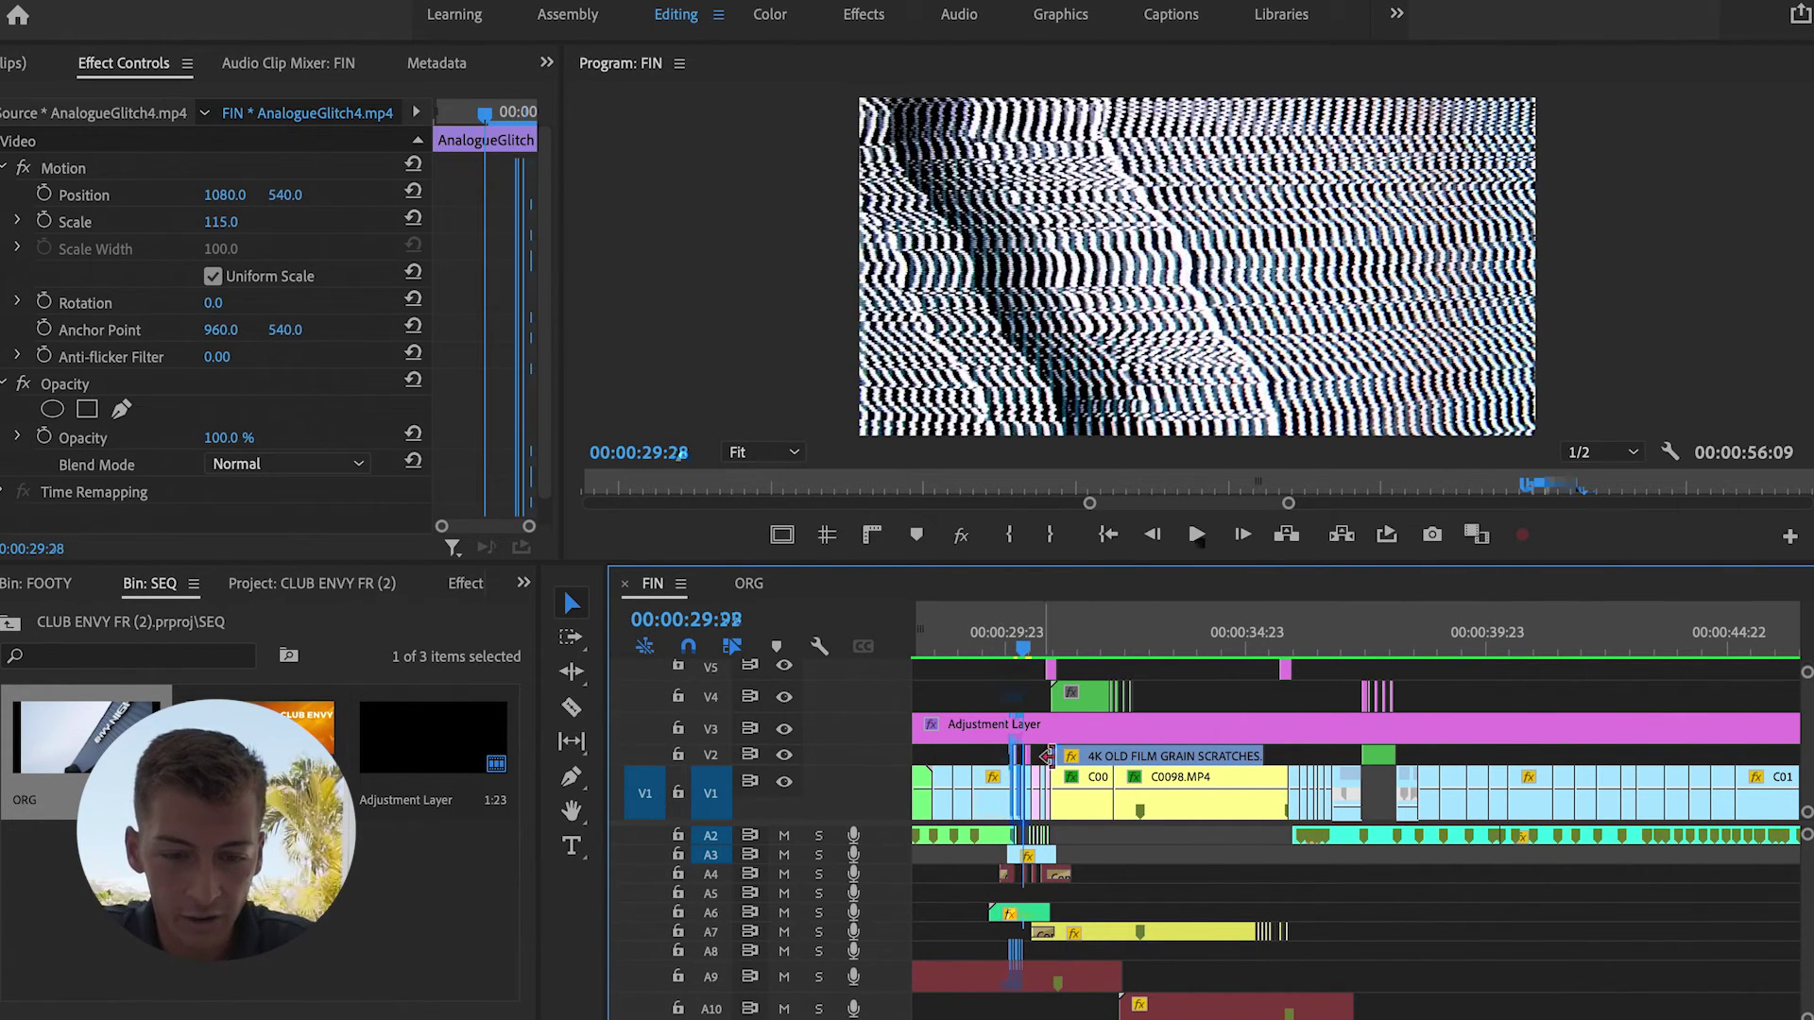
{"action": "key", "text": "="}
{"action": "key", "text": "="}
{"action": "key", "text": "="}
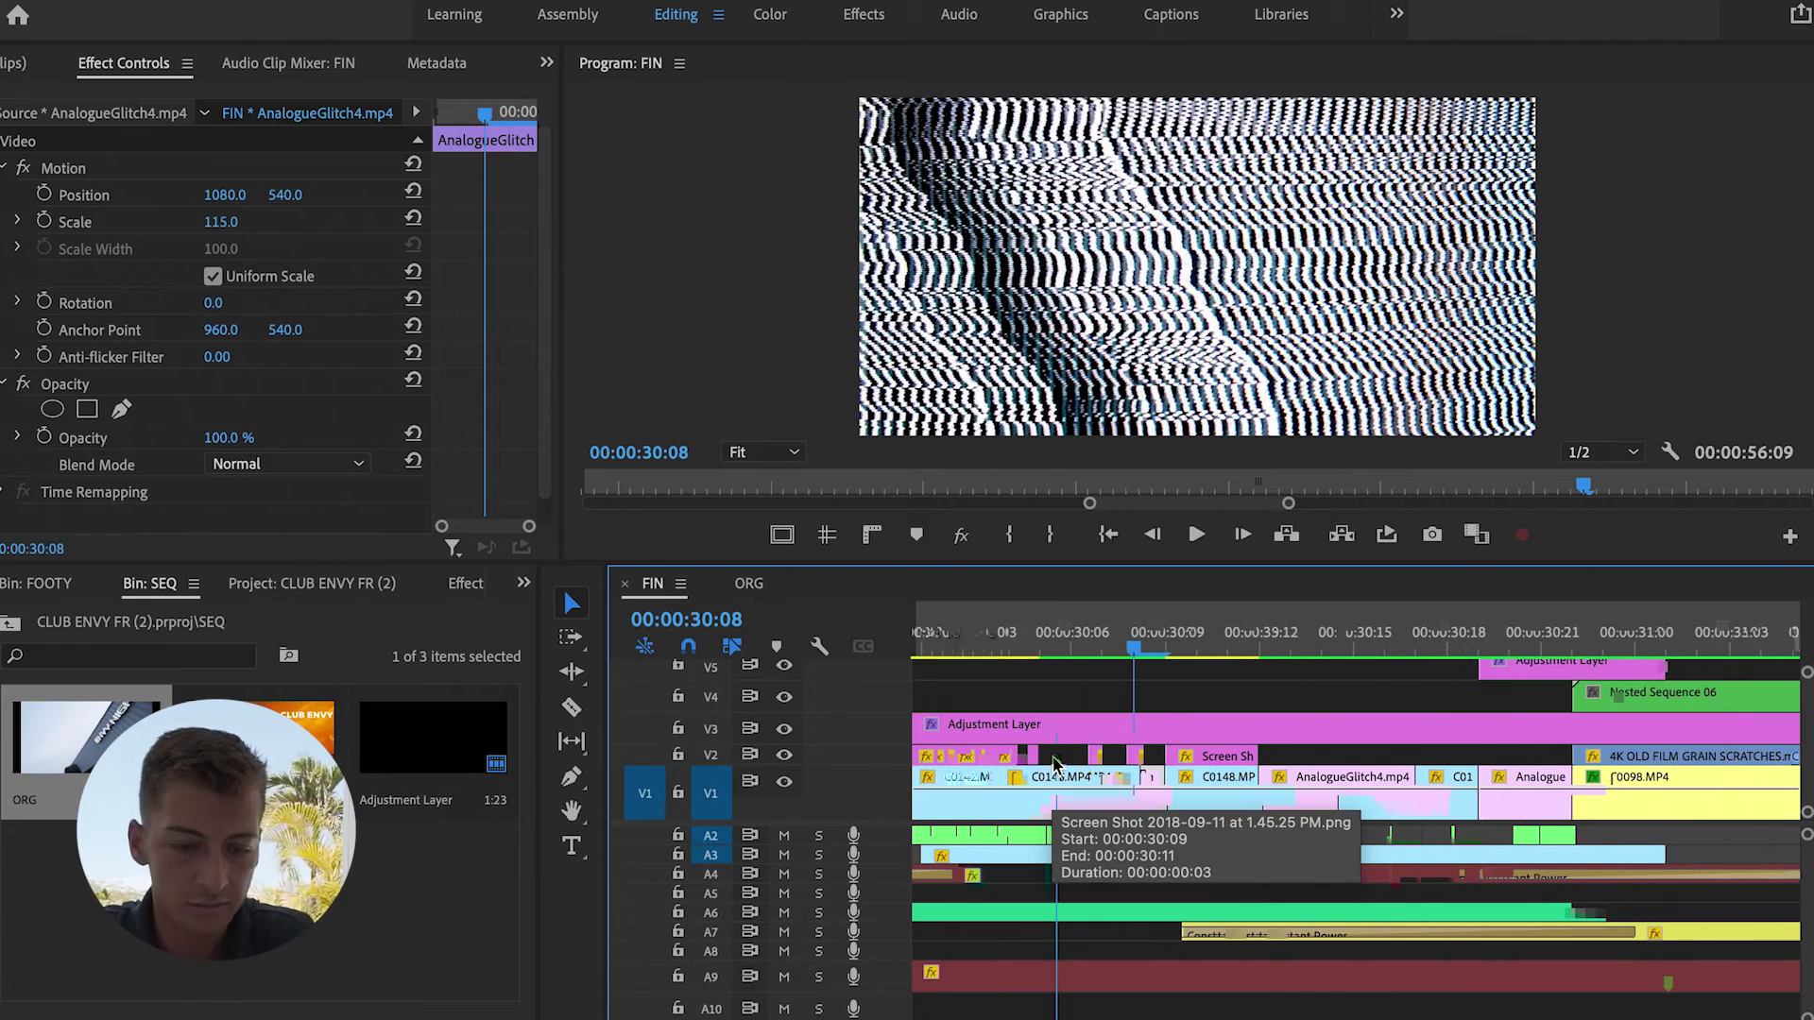
{"action": "key", "text": "Left"}
{"action": "key", "text": "Left"}
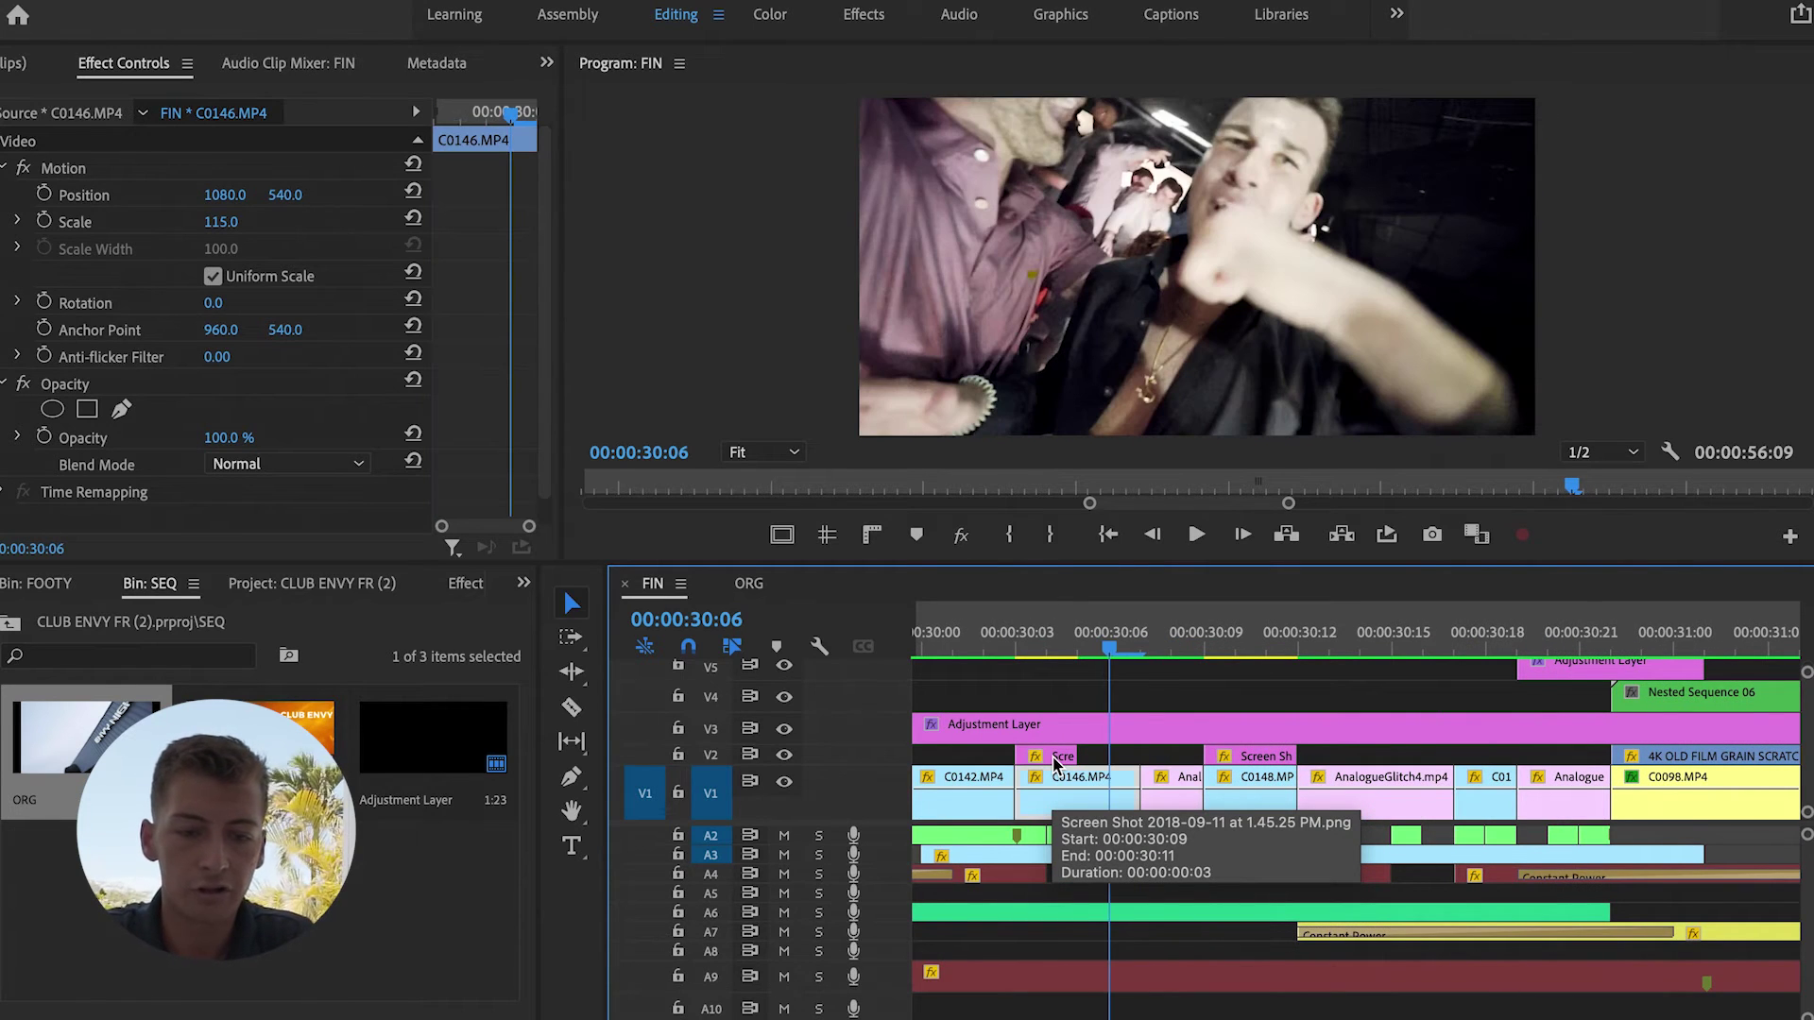
{"action": "key", "text": "Right"}
{"action": "key", "text": "Right"}
{"action": "key", "text": "Right"}
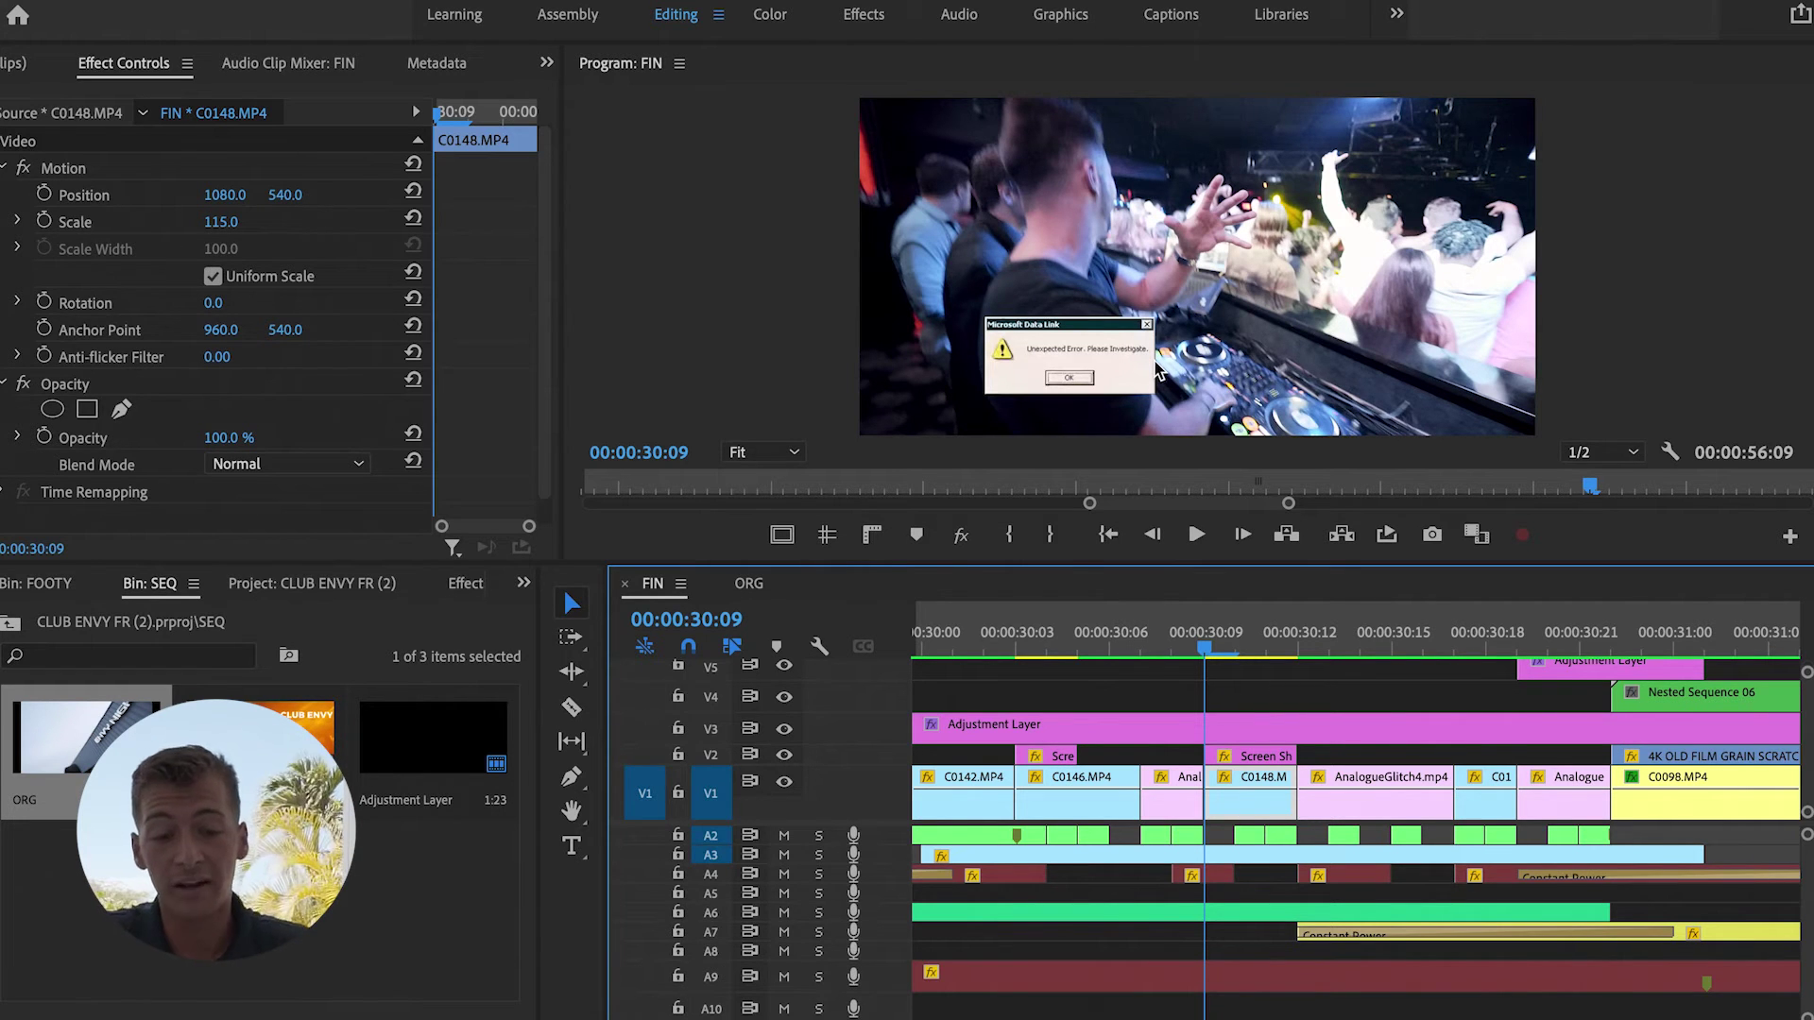
{"action": "left_click", "coordinate": [764, 453]}
{"action": "left_click", "coordinate": [746, 474]}
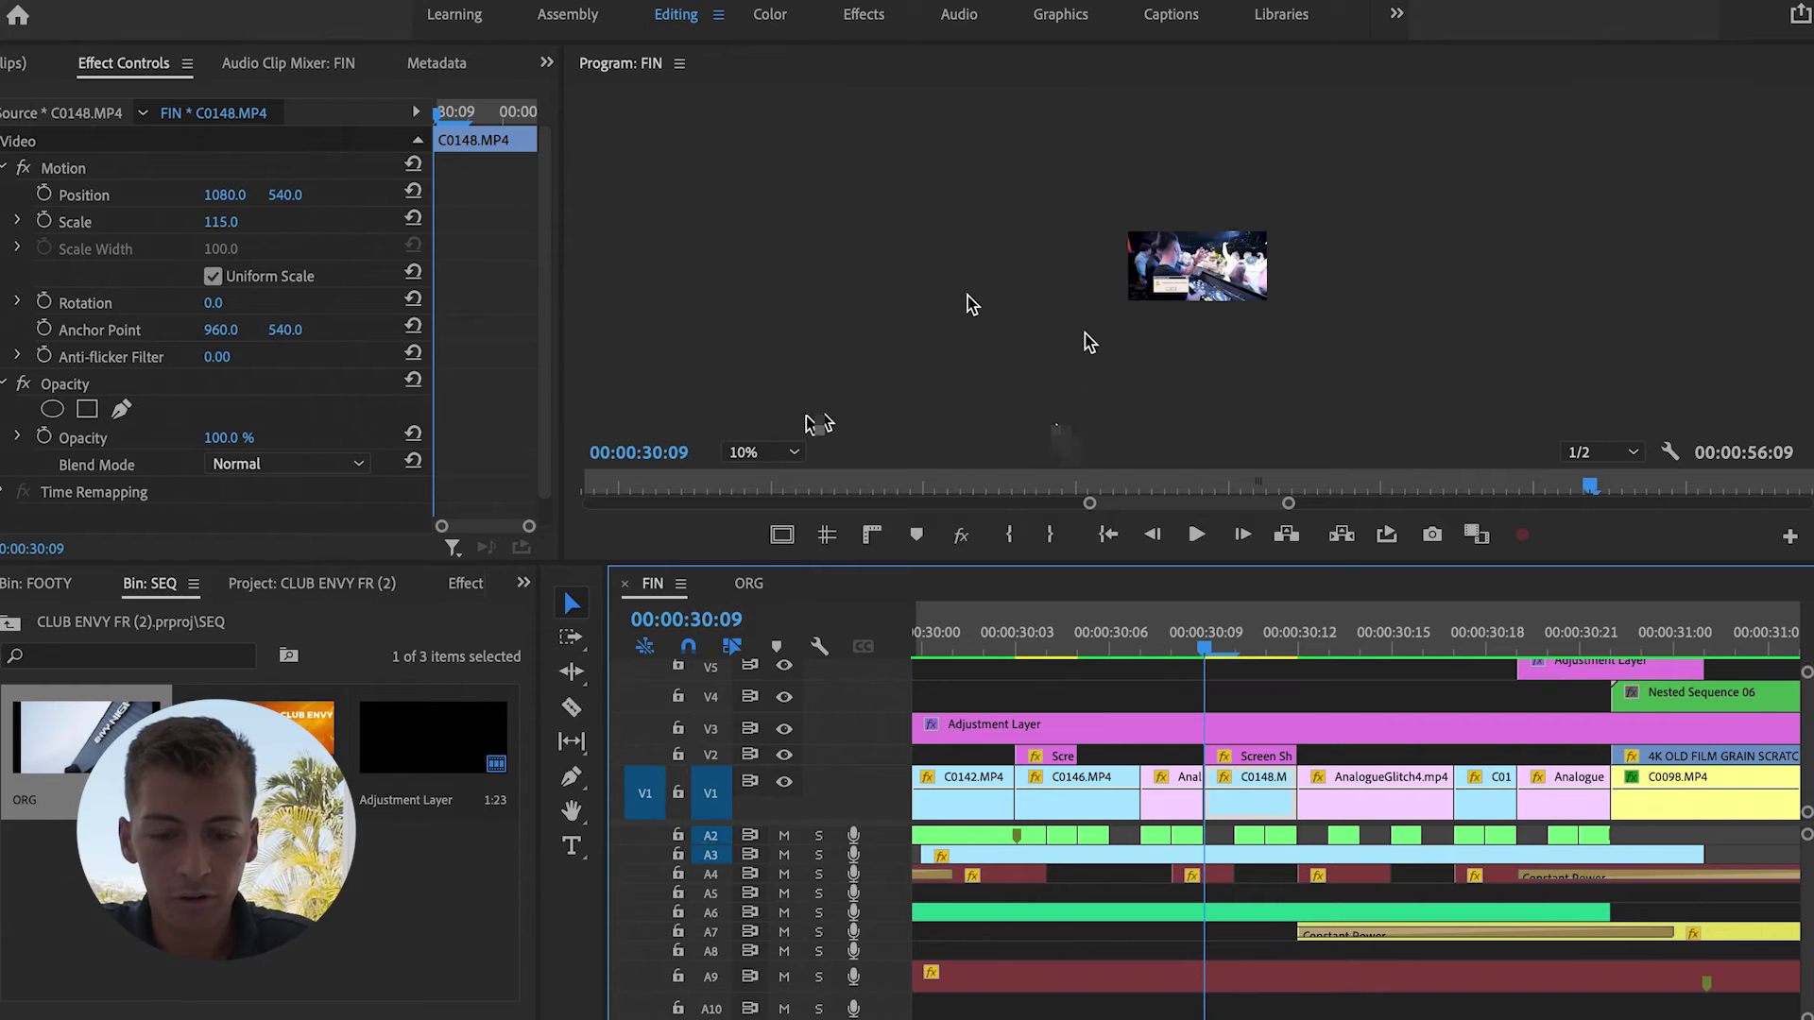
{"action": "left_click", "coordinate": [758, 453]}
{"action": "left_click", "coordinate": [756, 431]}
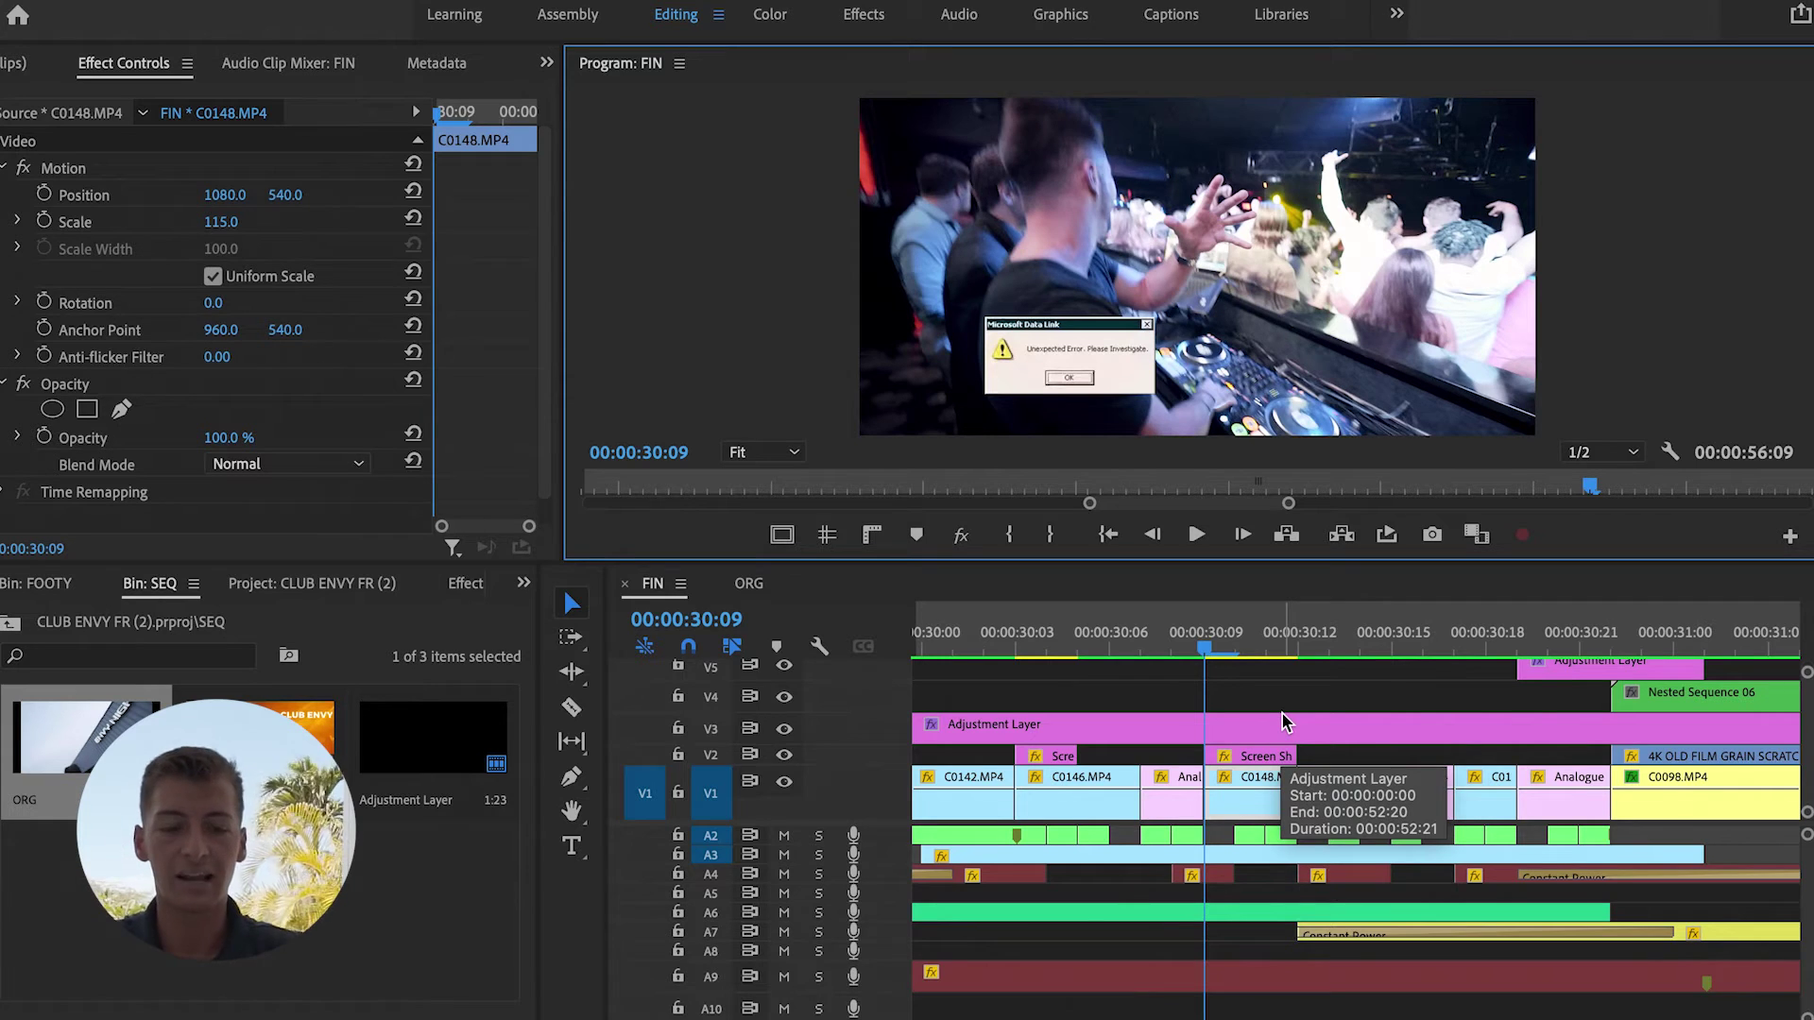
Examine the other error pop-up at the start of C0146.MP4, 00:00:30:03, along with the surrounding clips in FIN.
{"action": "scroll", "coordinate": [1283, 716], "scroll_direction": "down", "scroll_amount": 3}
{"action": "left_click", "coordinate": [1188, 637]}
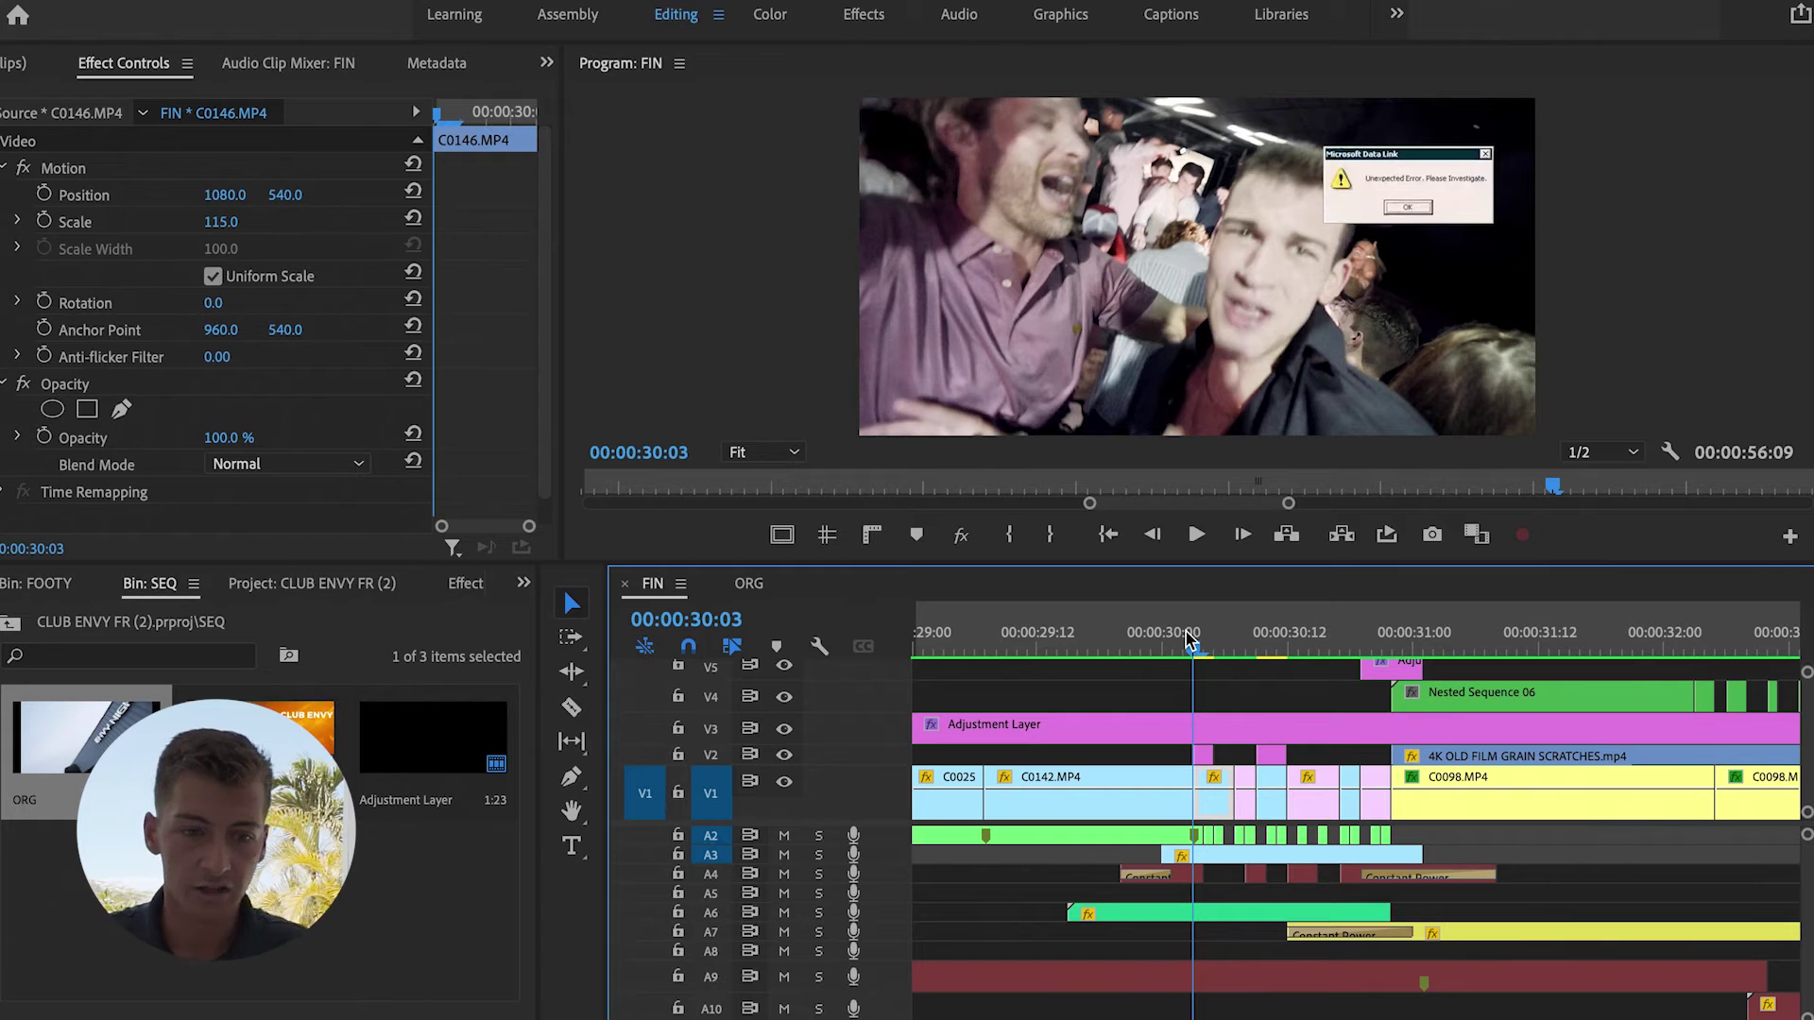
{"action": "scroll", "coordinate": [1210, 759], "scroll_direction": "down", "scroll_amount": 3}
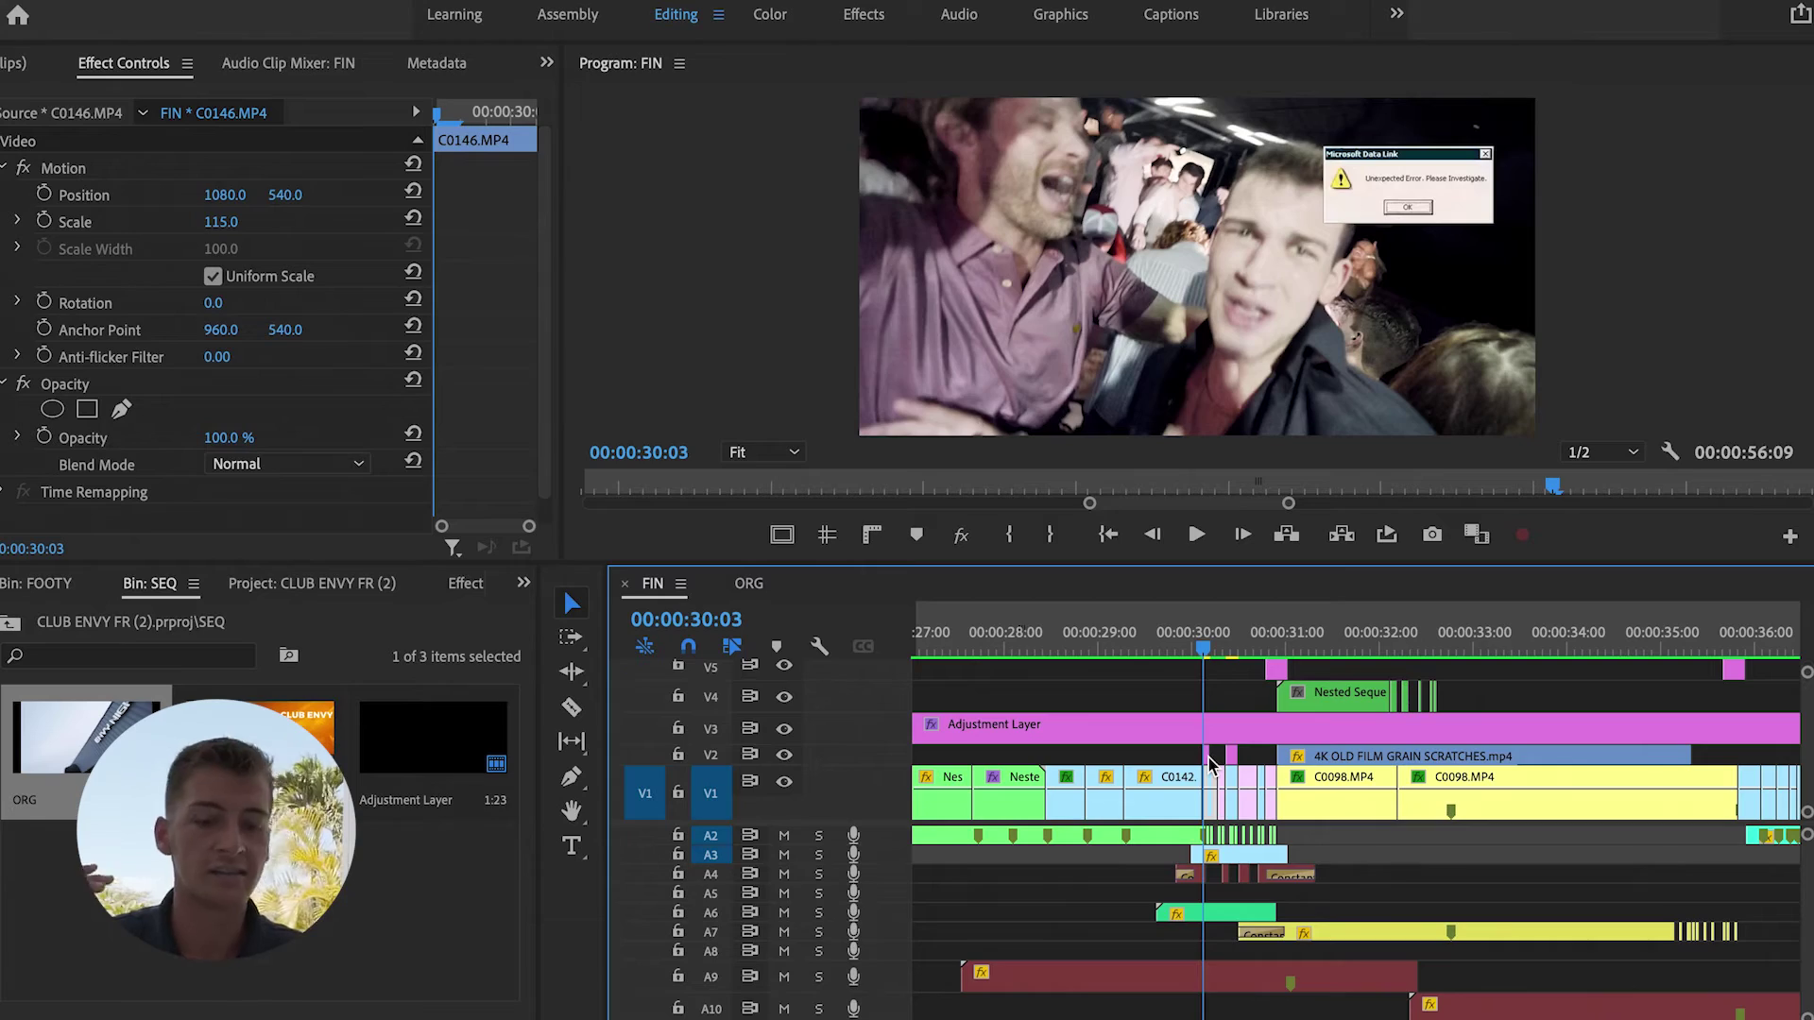
Play FIN from the C0146.MP4 pop-up, then return to 00:00:30:19 and step through AnalogueGlitch4.mp4 to the start of C0098.MP4.
{"action": "key", "text": "space"}
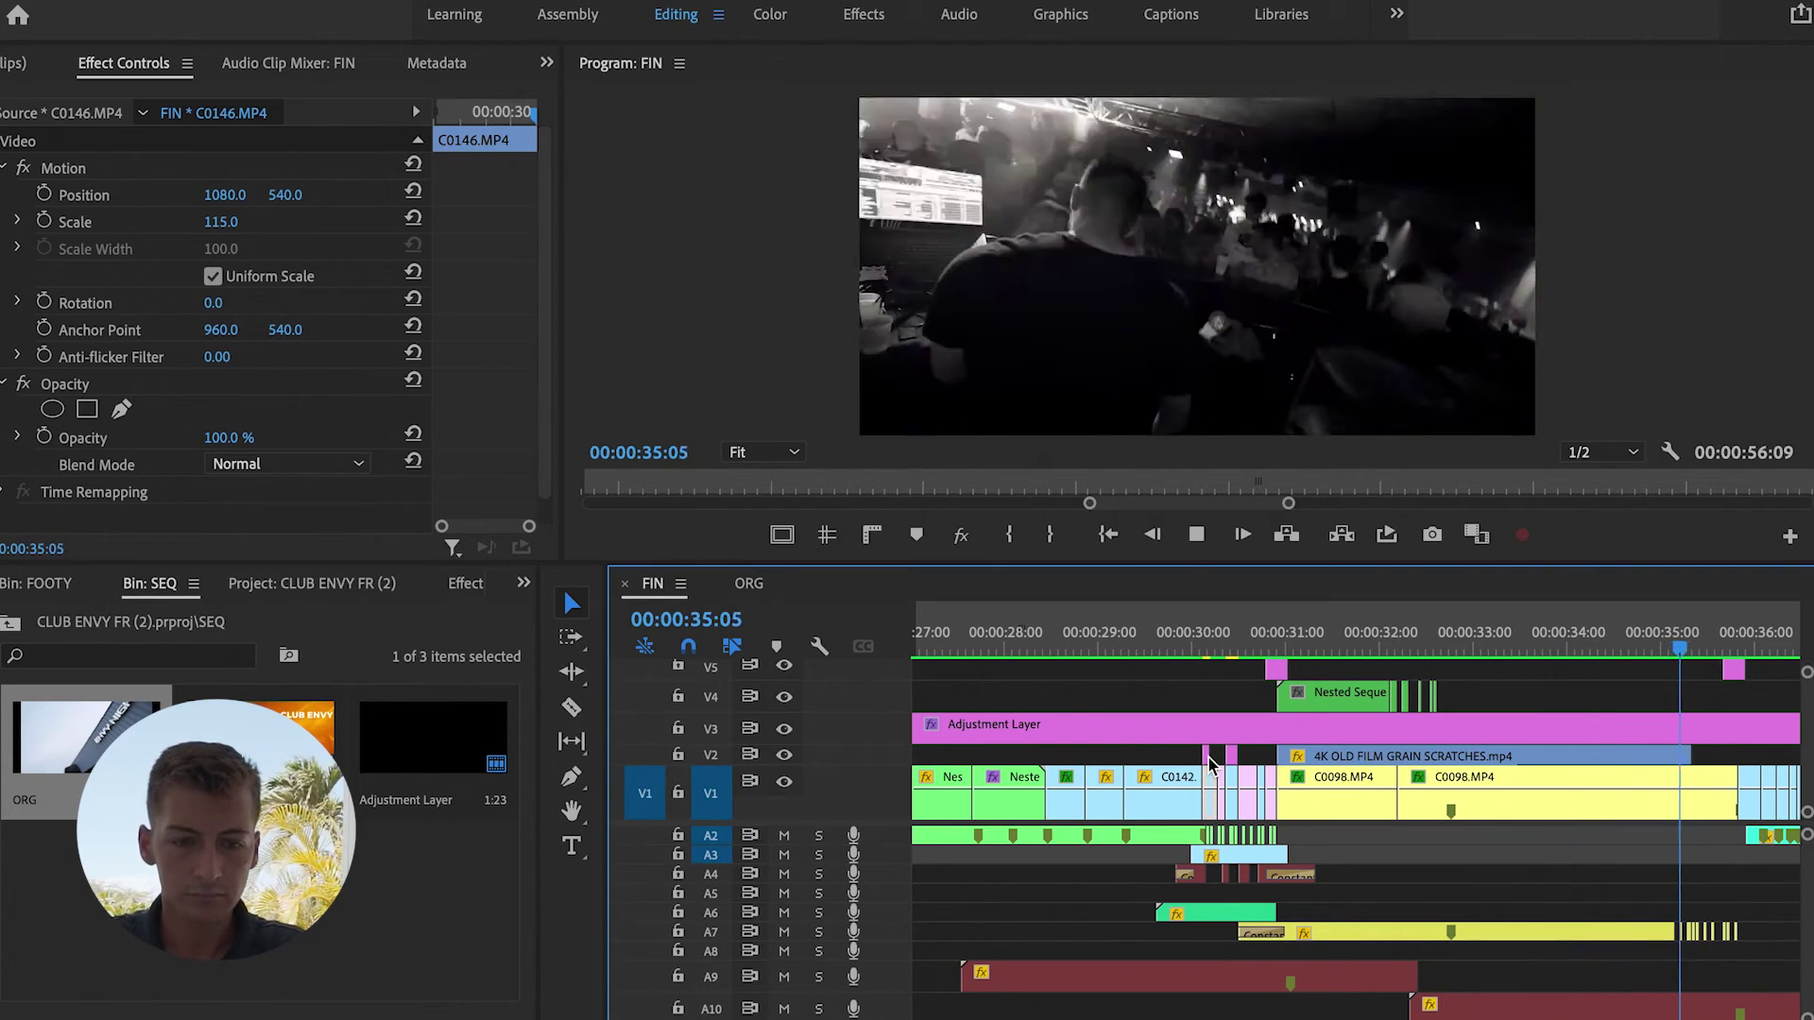
{"action": "left_click", "coordinate": [1198, 642]}
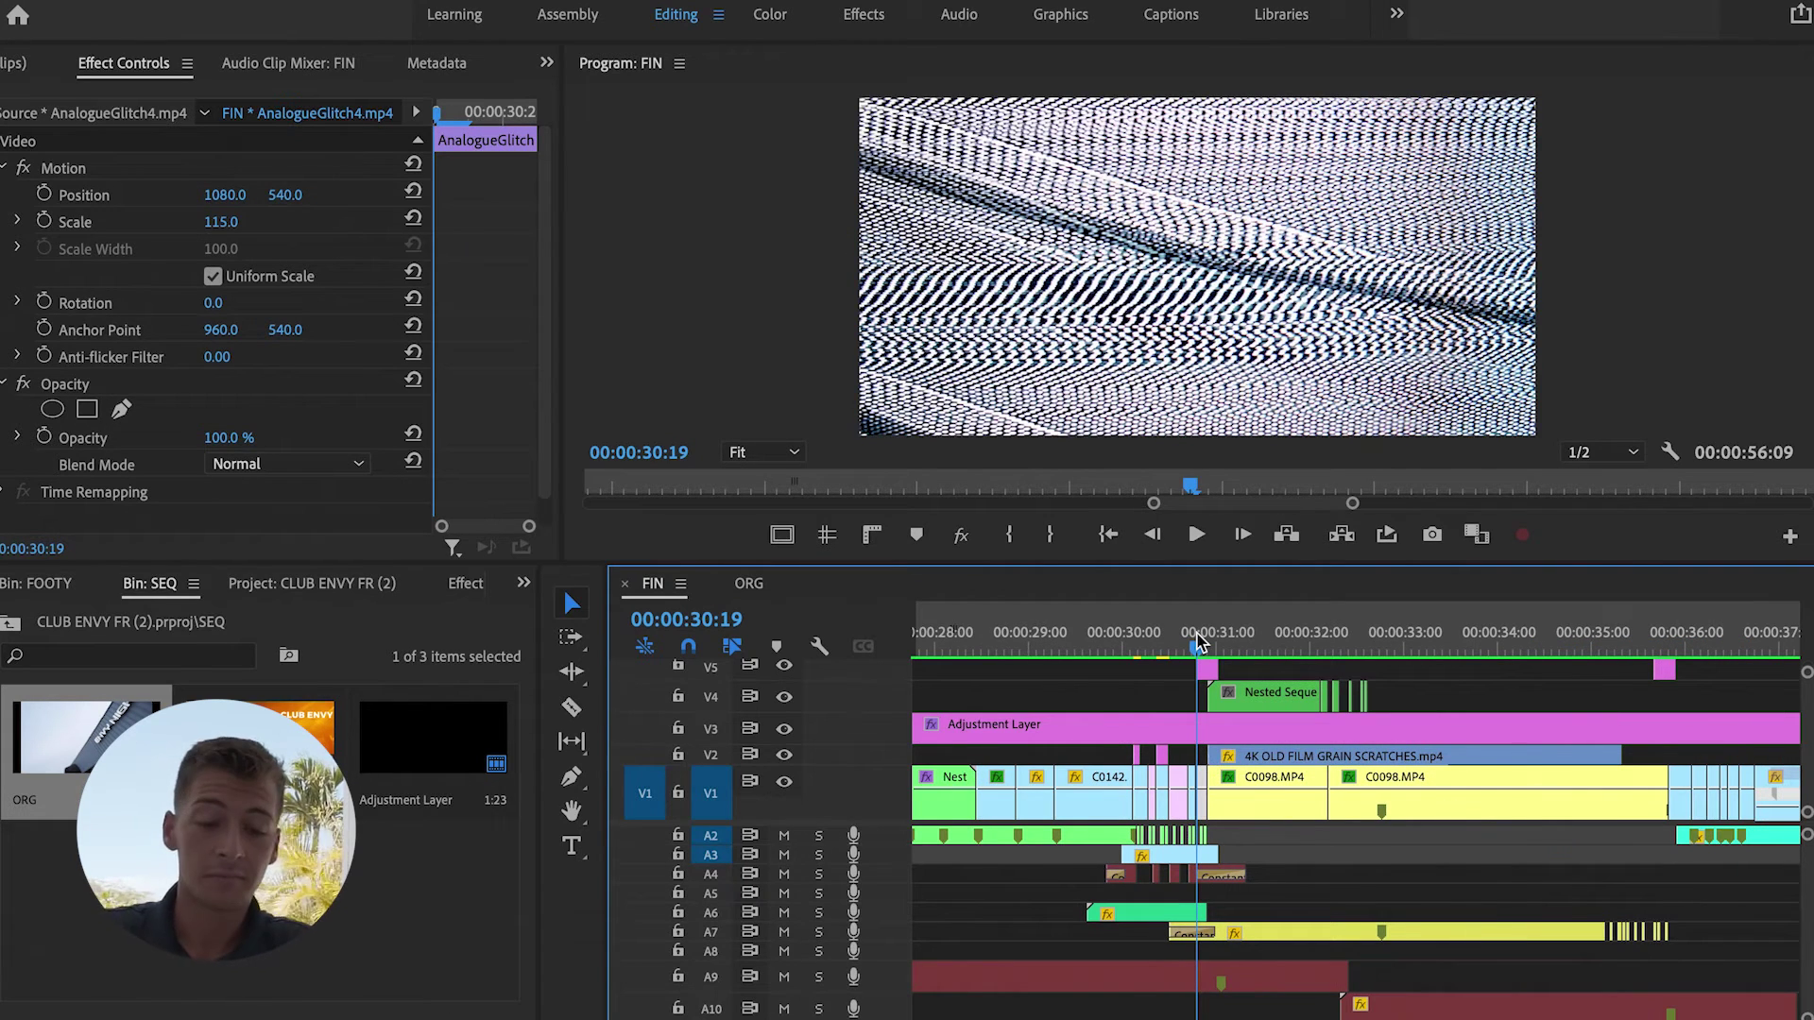
{"action": "key", "text": "Right"}
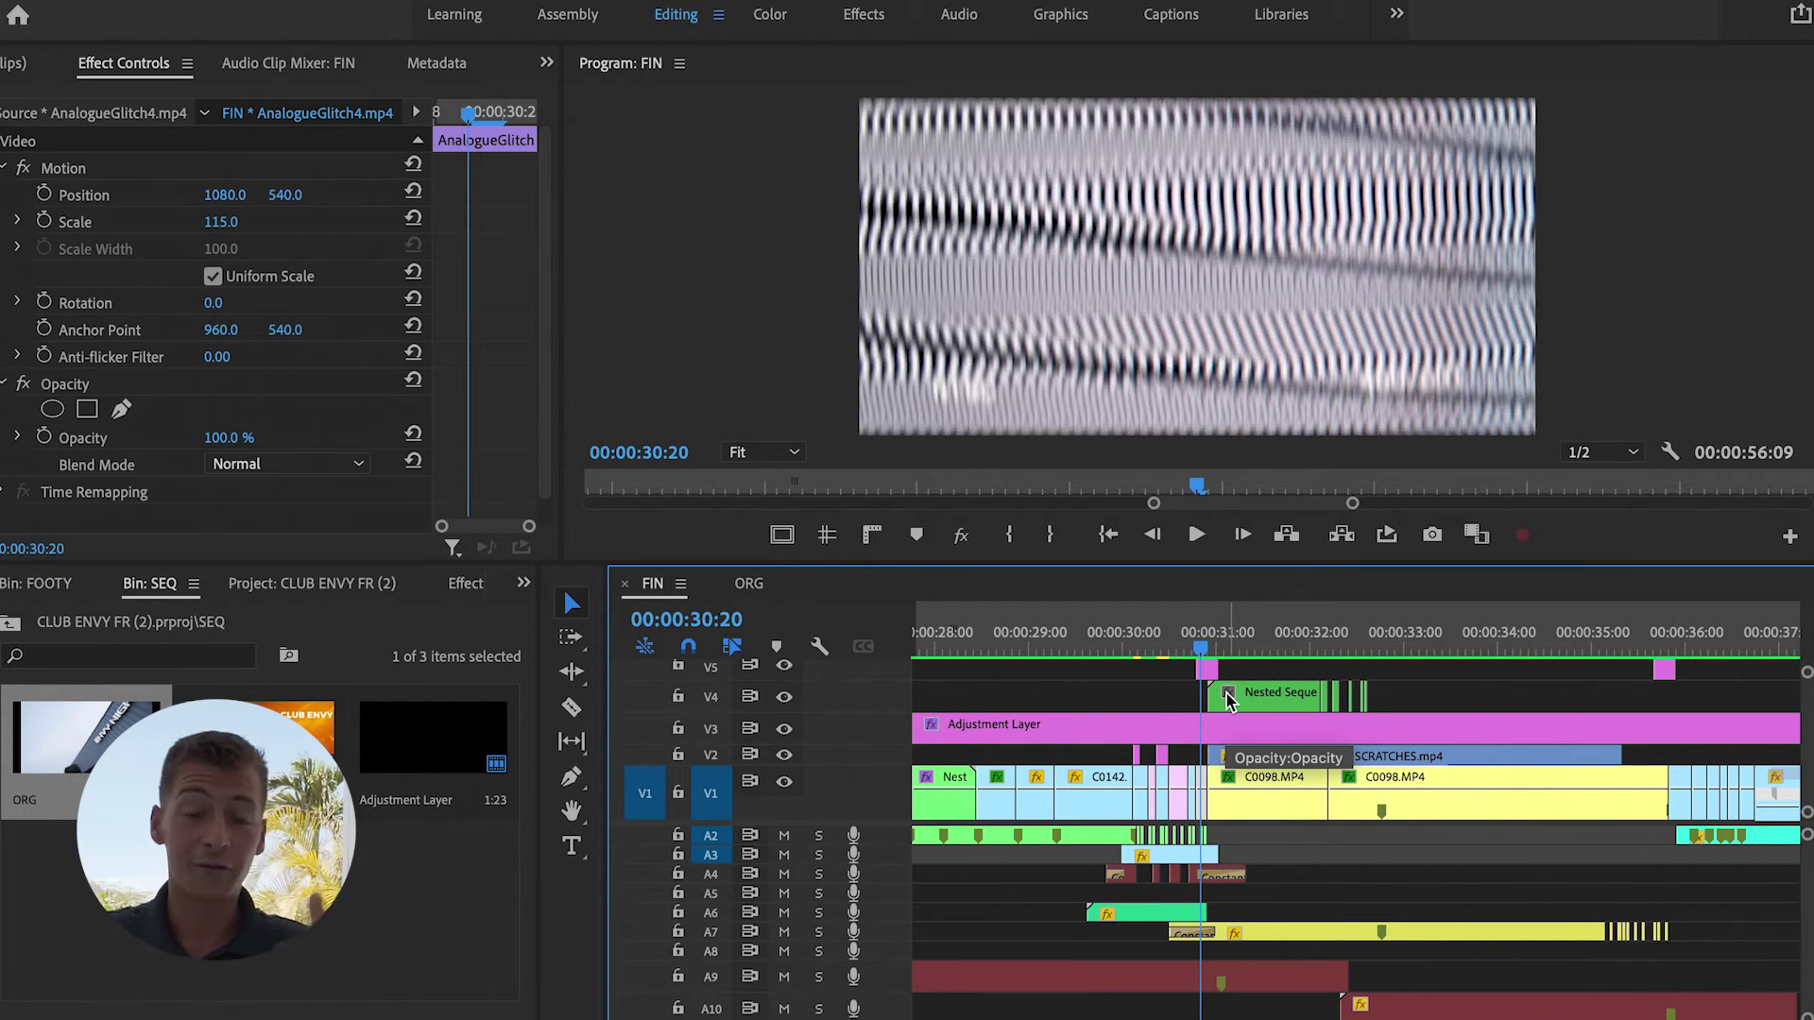
{"action": "key", "text": "Right"}
{"action": "key", "text": "Right"}
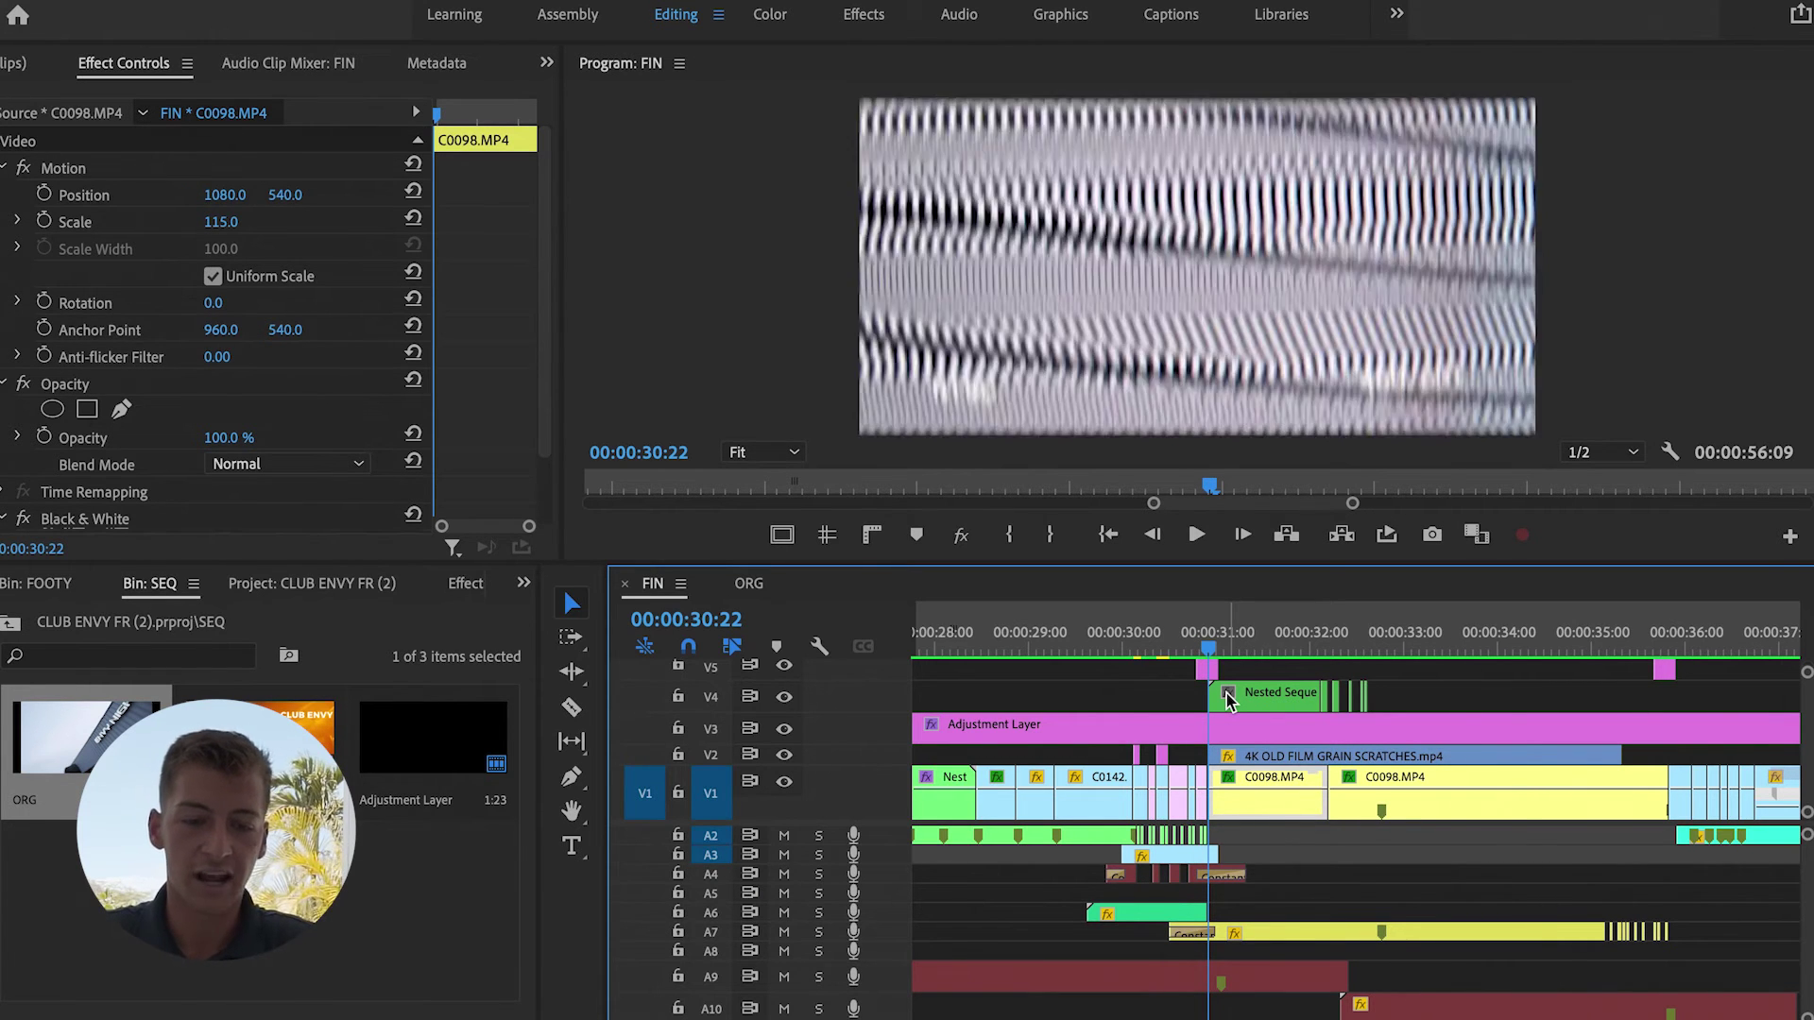
Step back and forth over the cut from AnalogueGlitch4.mp4 to C0098.MP4, stopping at frame 00:00:30:23.
{"action": "key", "text": "Left"}
{"action": "key", "text": "Left"}
{"action": "key", "text": "Left"}
{"action": "key", "text": "Right"}
{"action": "key", "text": "Right"}
{"action": "key", "text": "Right"}
{"action": "key", "text": "Right"}
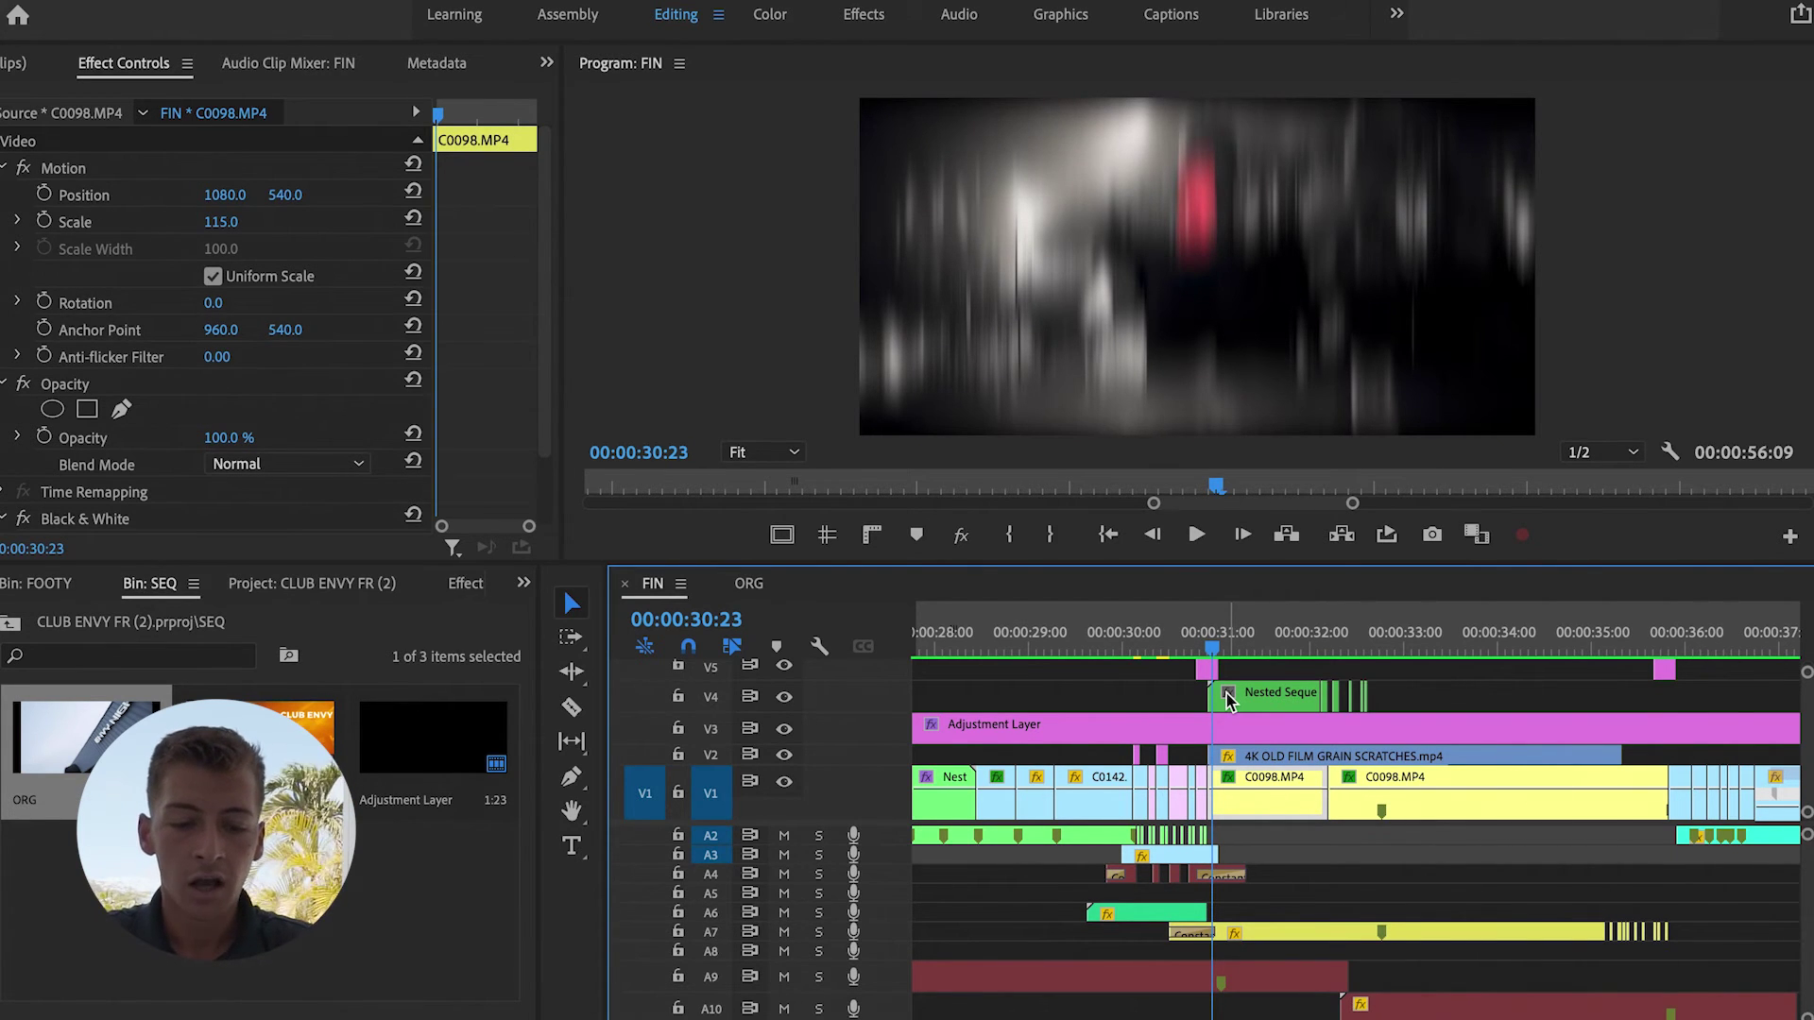
Play the black-and-white countdown, restart it from the beginning of C0098.MP4 and continue to C0066.MP4 at 00:00:37:01.
{"action": "key", "text": "space"}
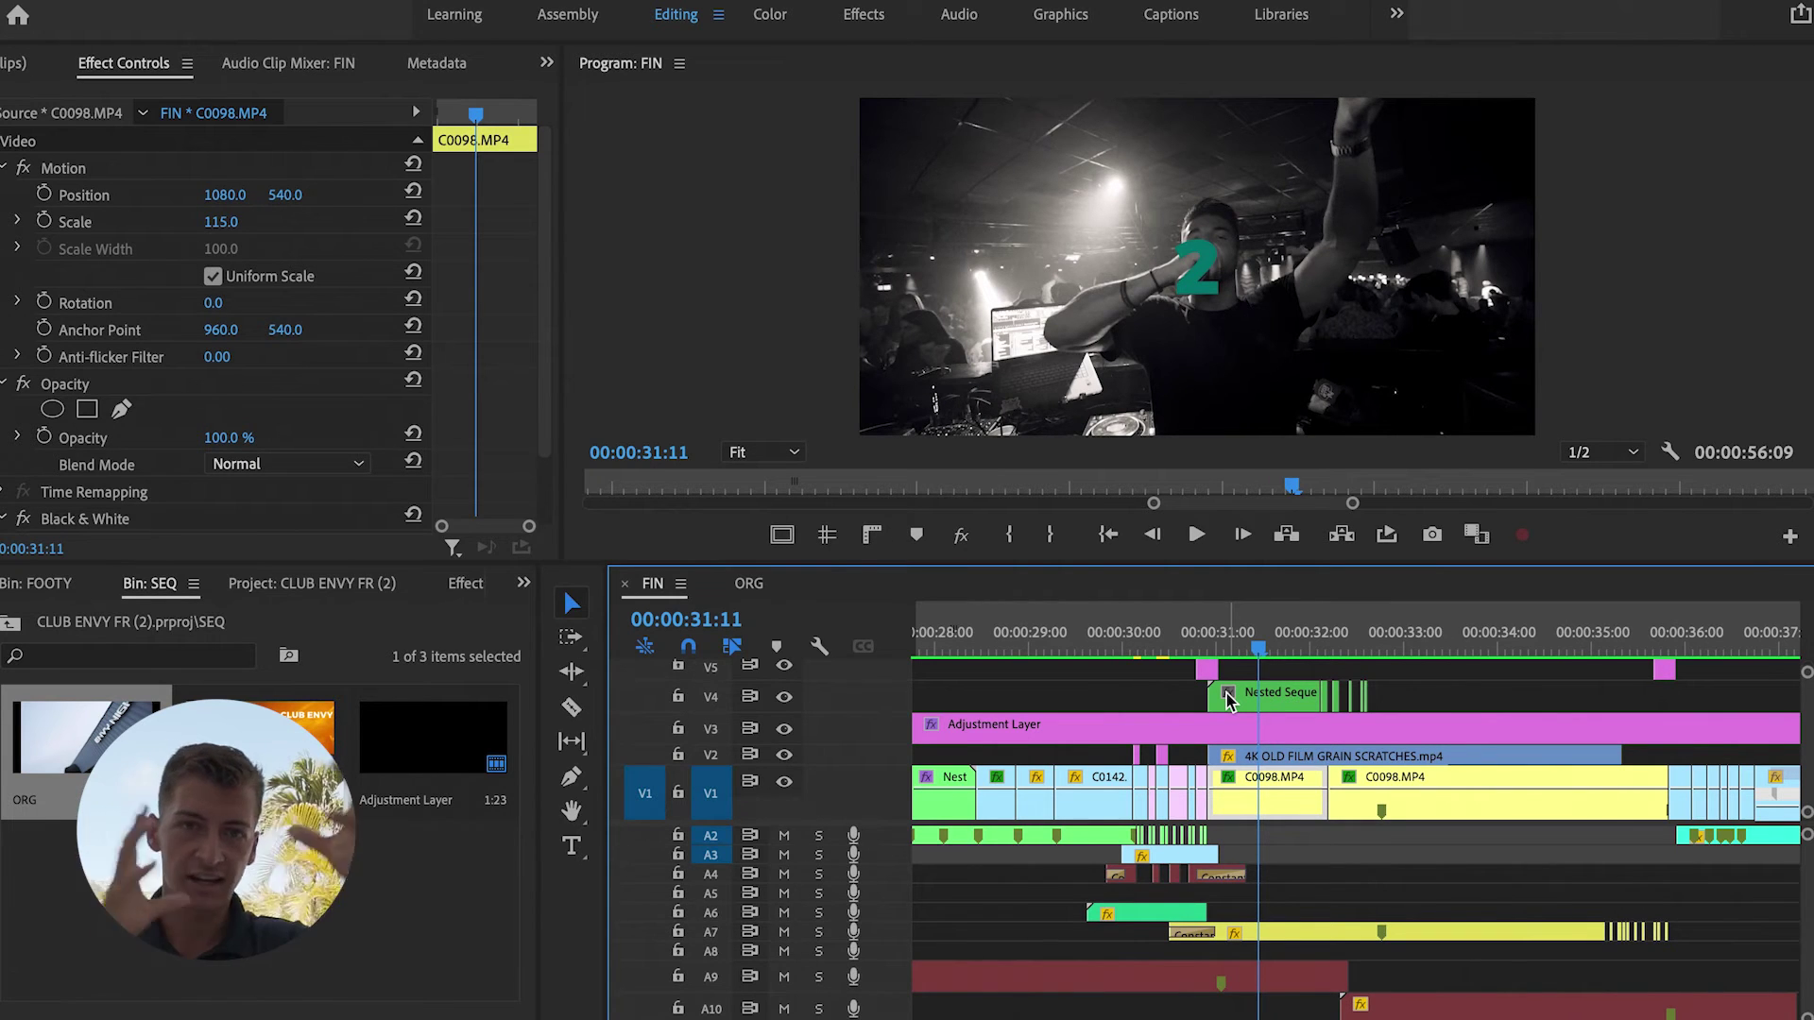
{"action": "key", "text": "Up"}
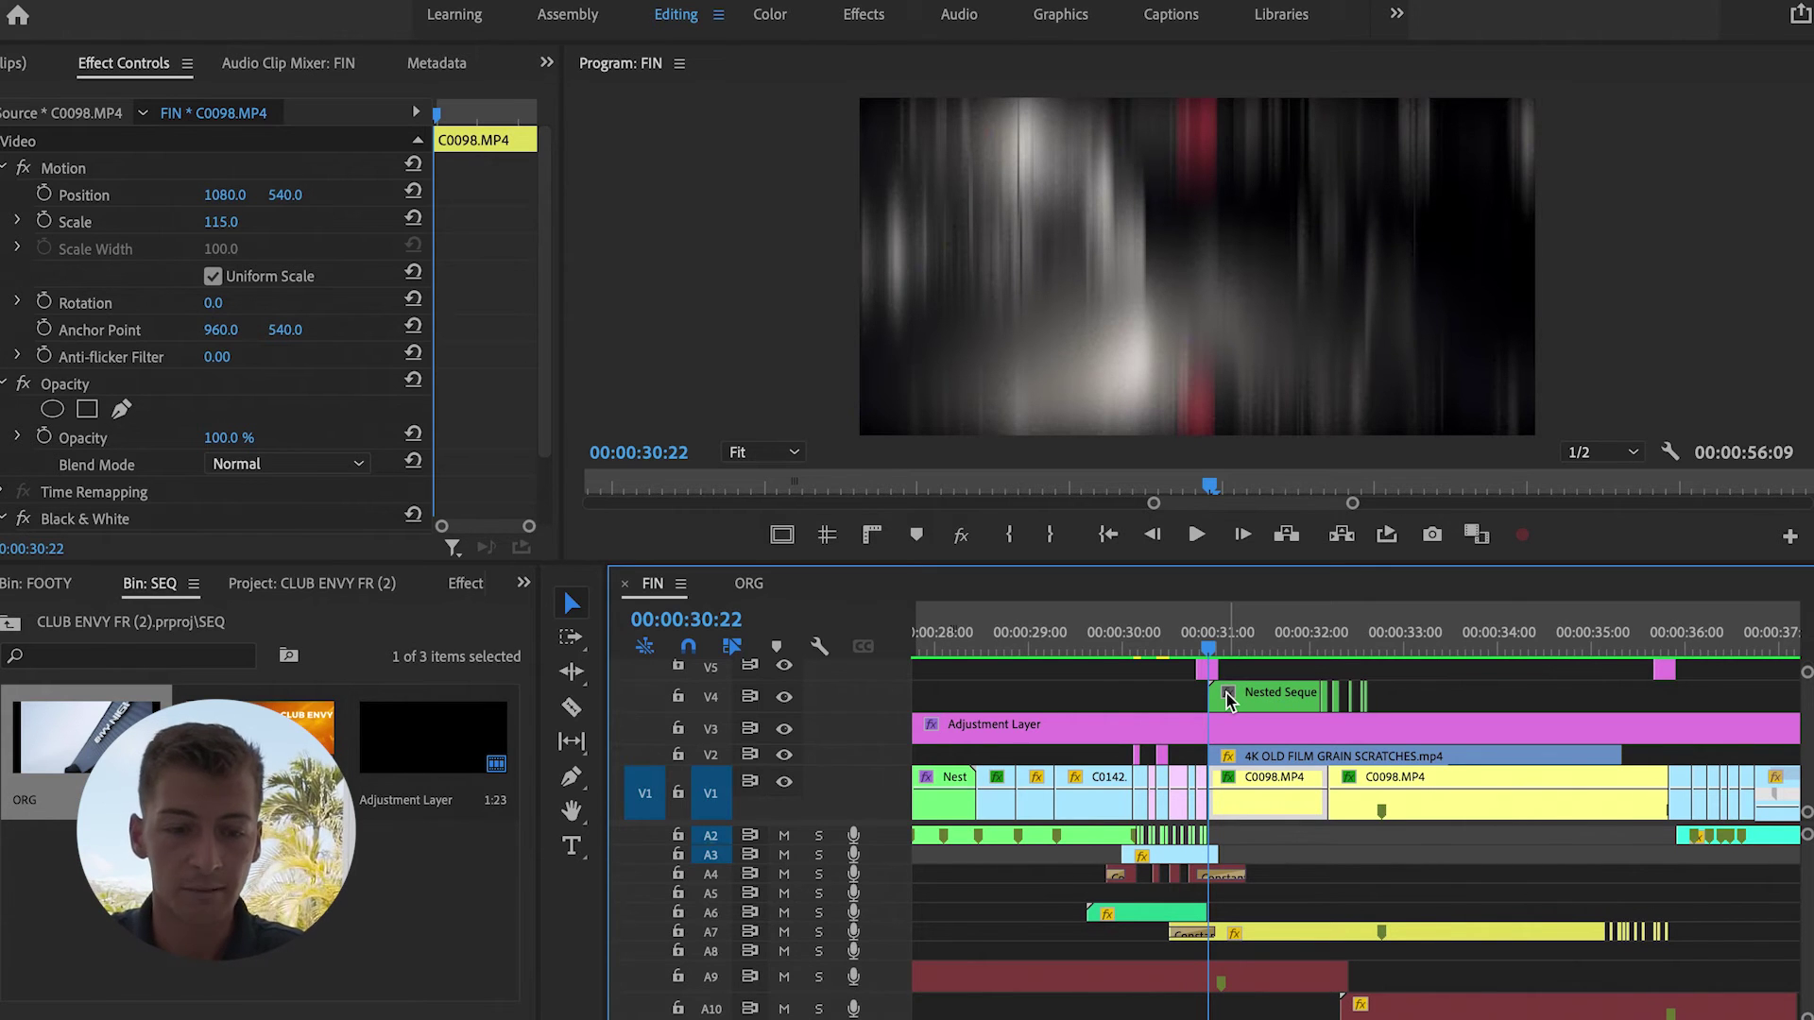
{"action": "key", "text": "space"}
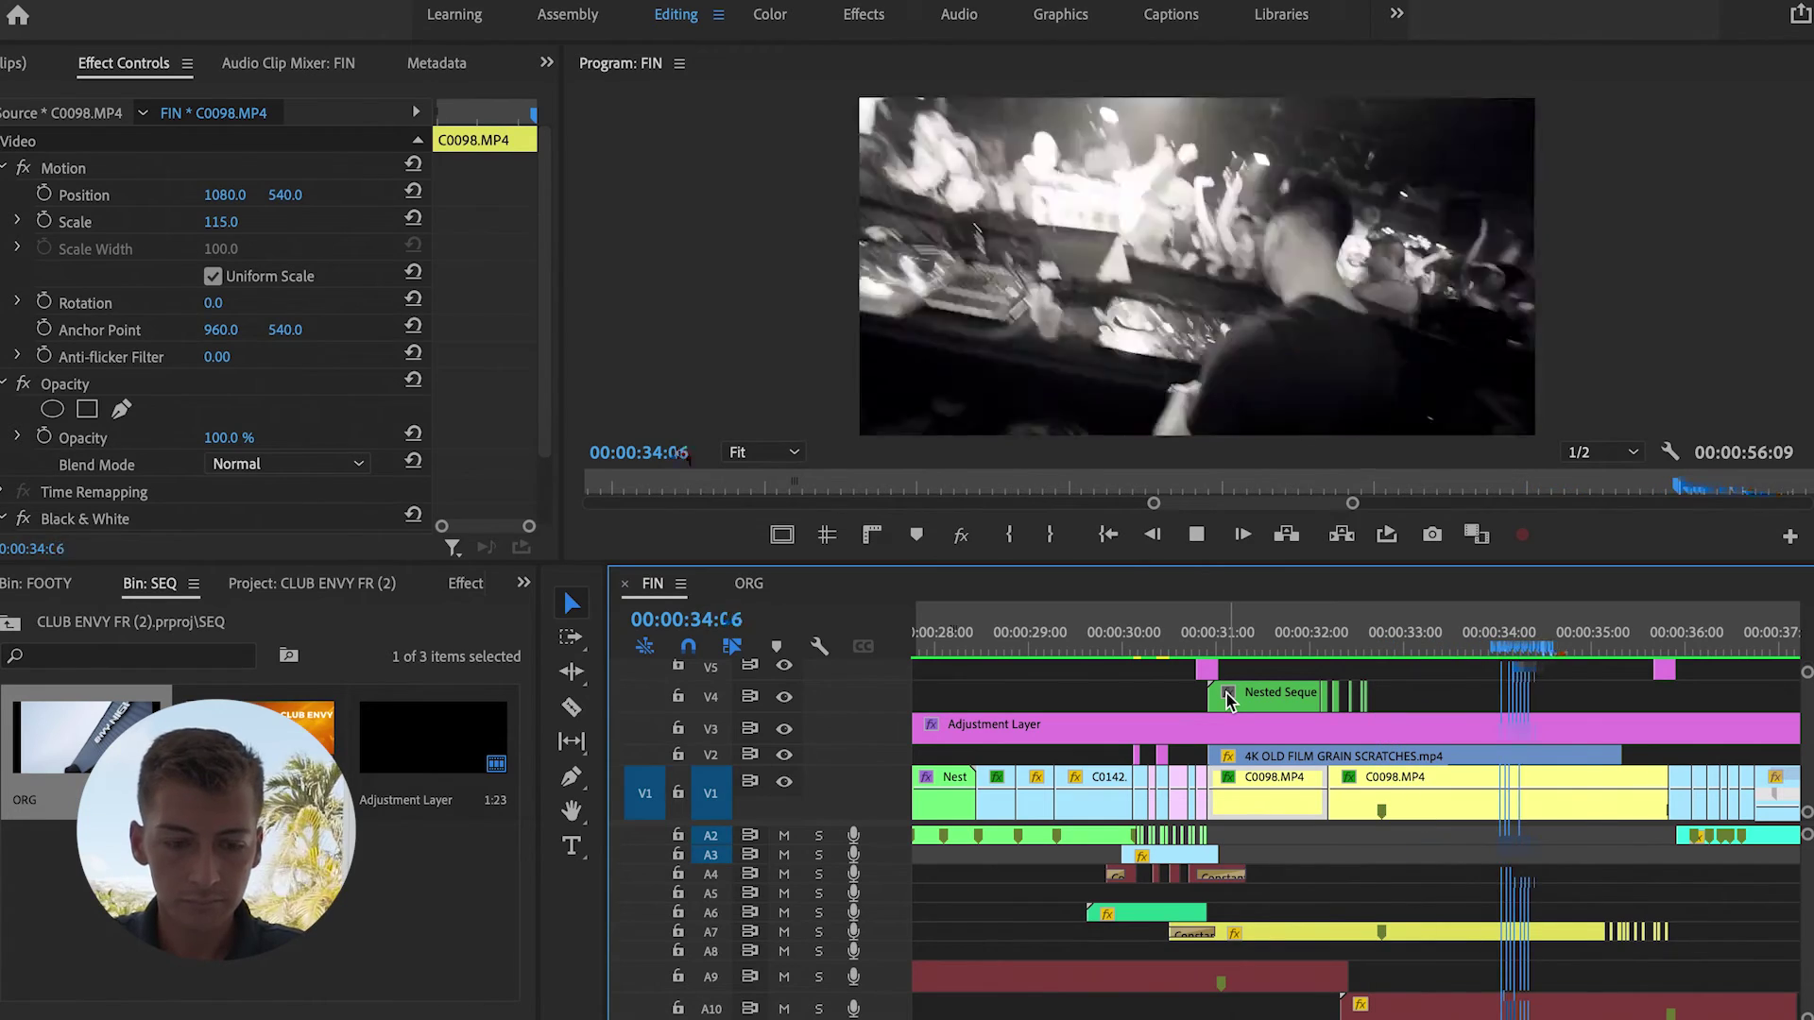
{"action": "key", "text": "space"}
{"action": "key", "text": "minus"}
{"action": "key", "text": "minus"}
{"action": "key", "text": "minus"}
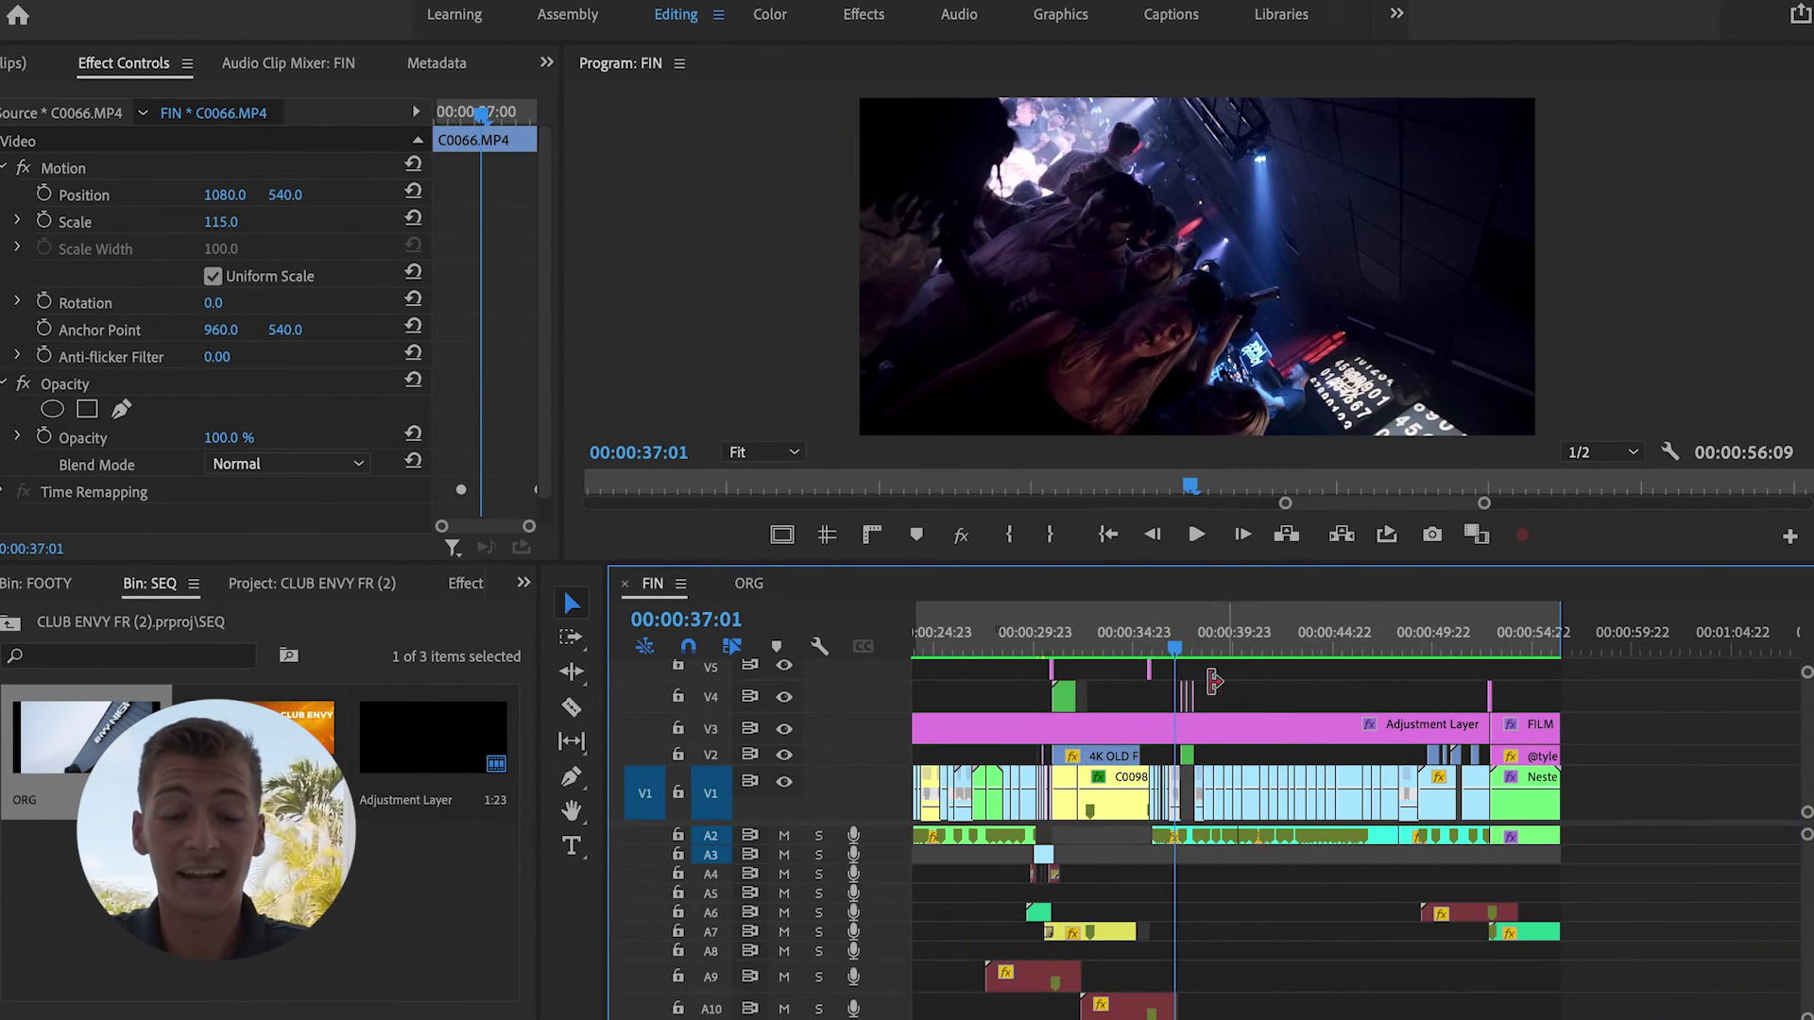
Replay FIN from the second half of C0098.MP4 through the fast cuts to C0092.MP4 at 00:00:42:00.
{"action": "left_click", "coordinate": [1110, 643]}
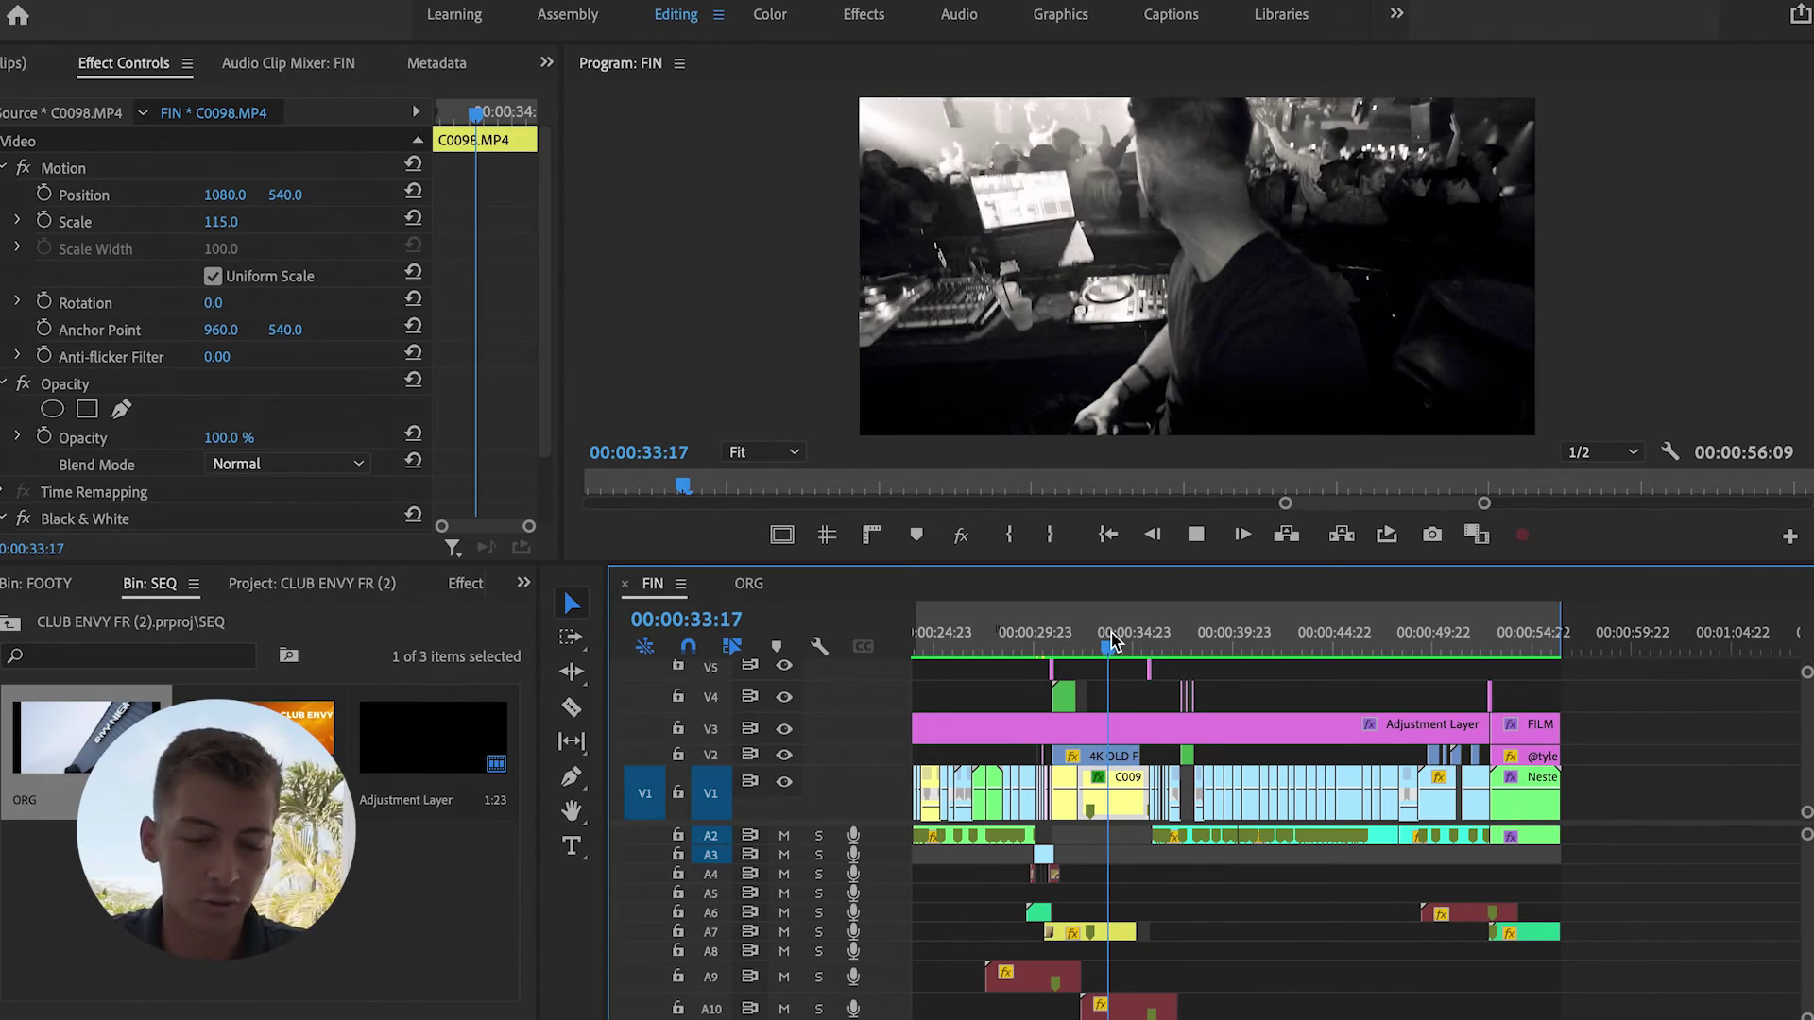
{"action": "scroll", "coordinate": [1181, 773], "scroll_direction": "up", "scroll_amount": 5}
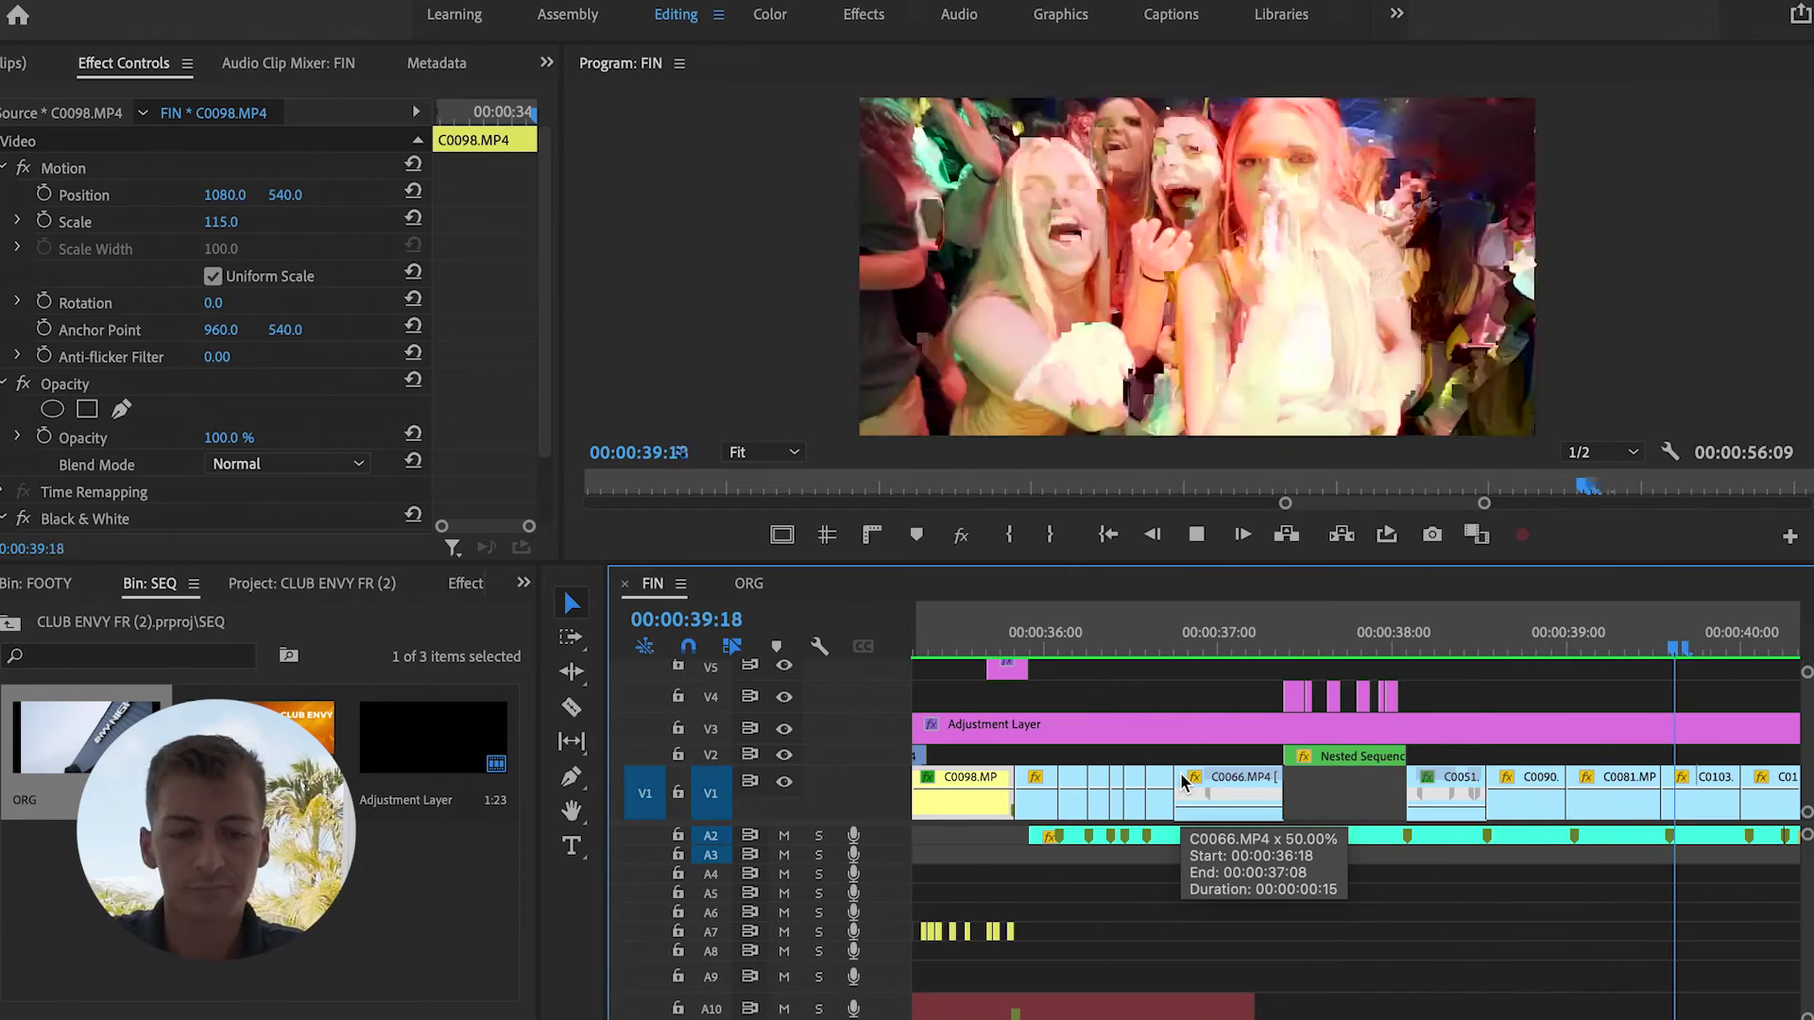
{"action": "key", "text": "space"}
{"action": "key", "text": "minus"}
{"action": "key", "text": "minus"}
{"action": "key", "text": "minus"}
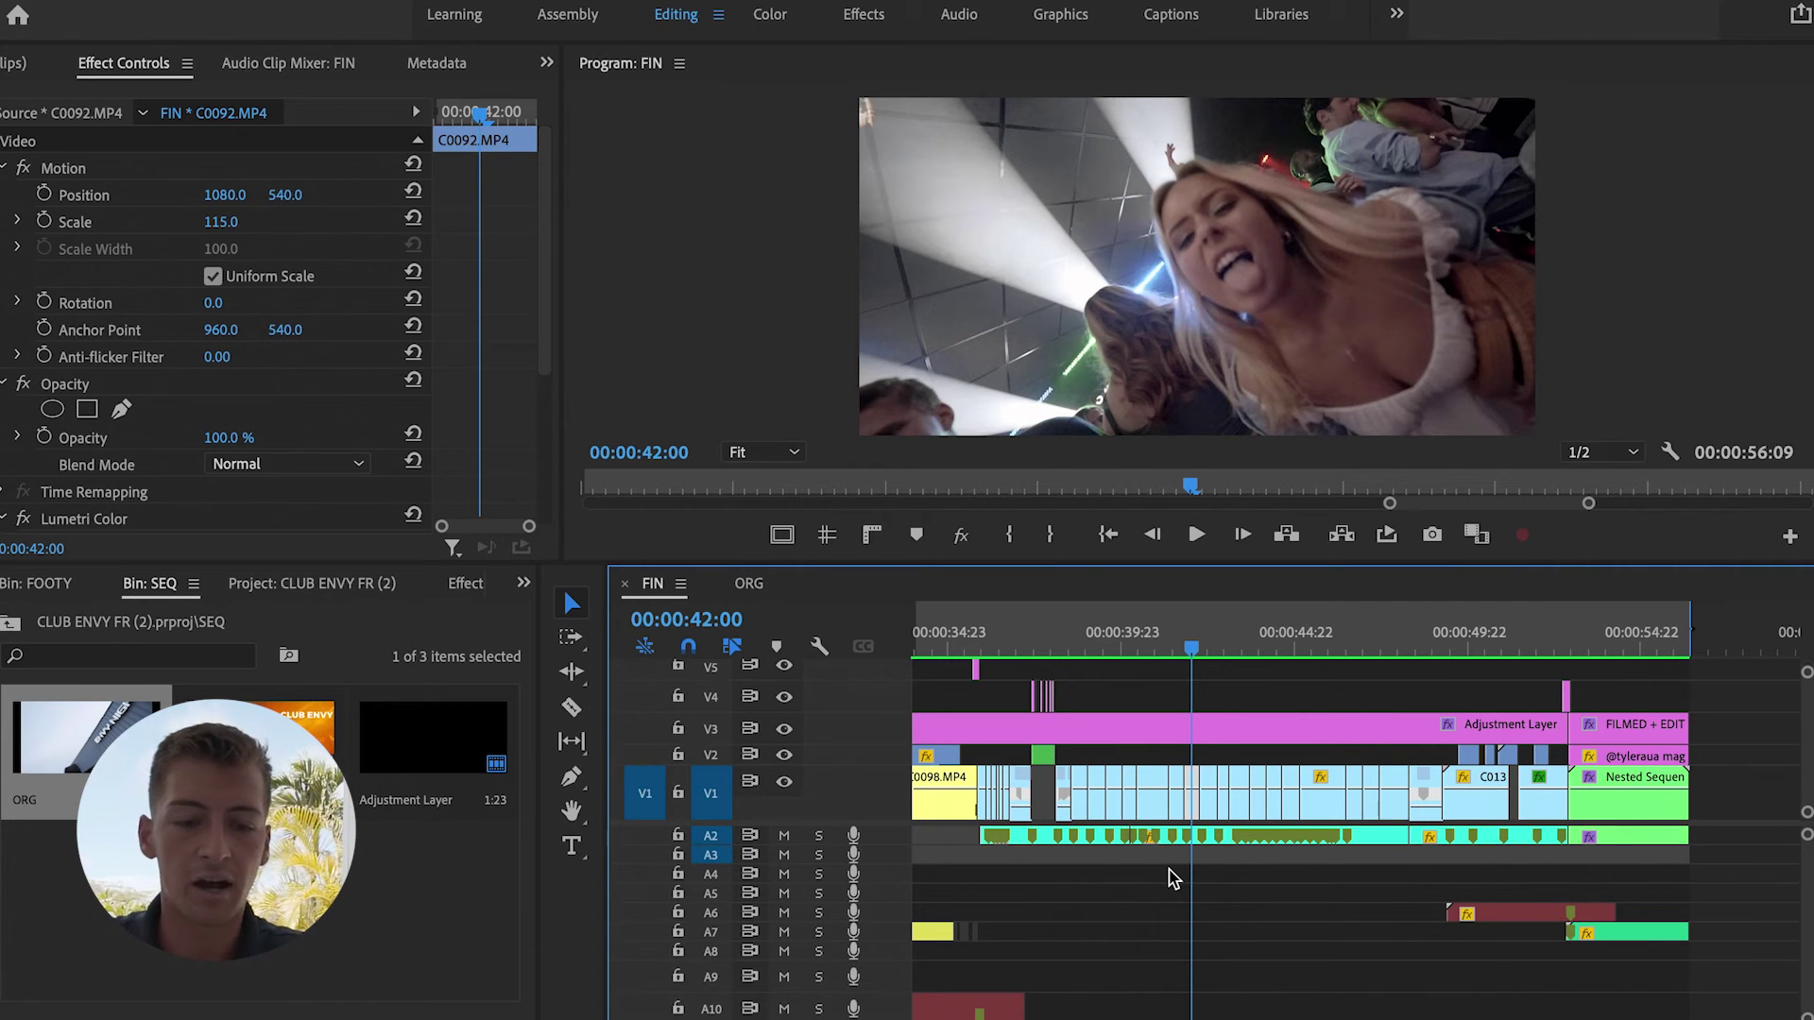
Play on into C0044.MP4 and step back to its first frame at 00:00:42:06.
{"action": "key", "text": "space"}
{"action": "key", "text": "space"}
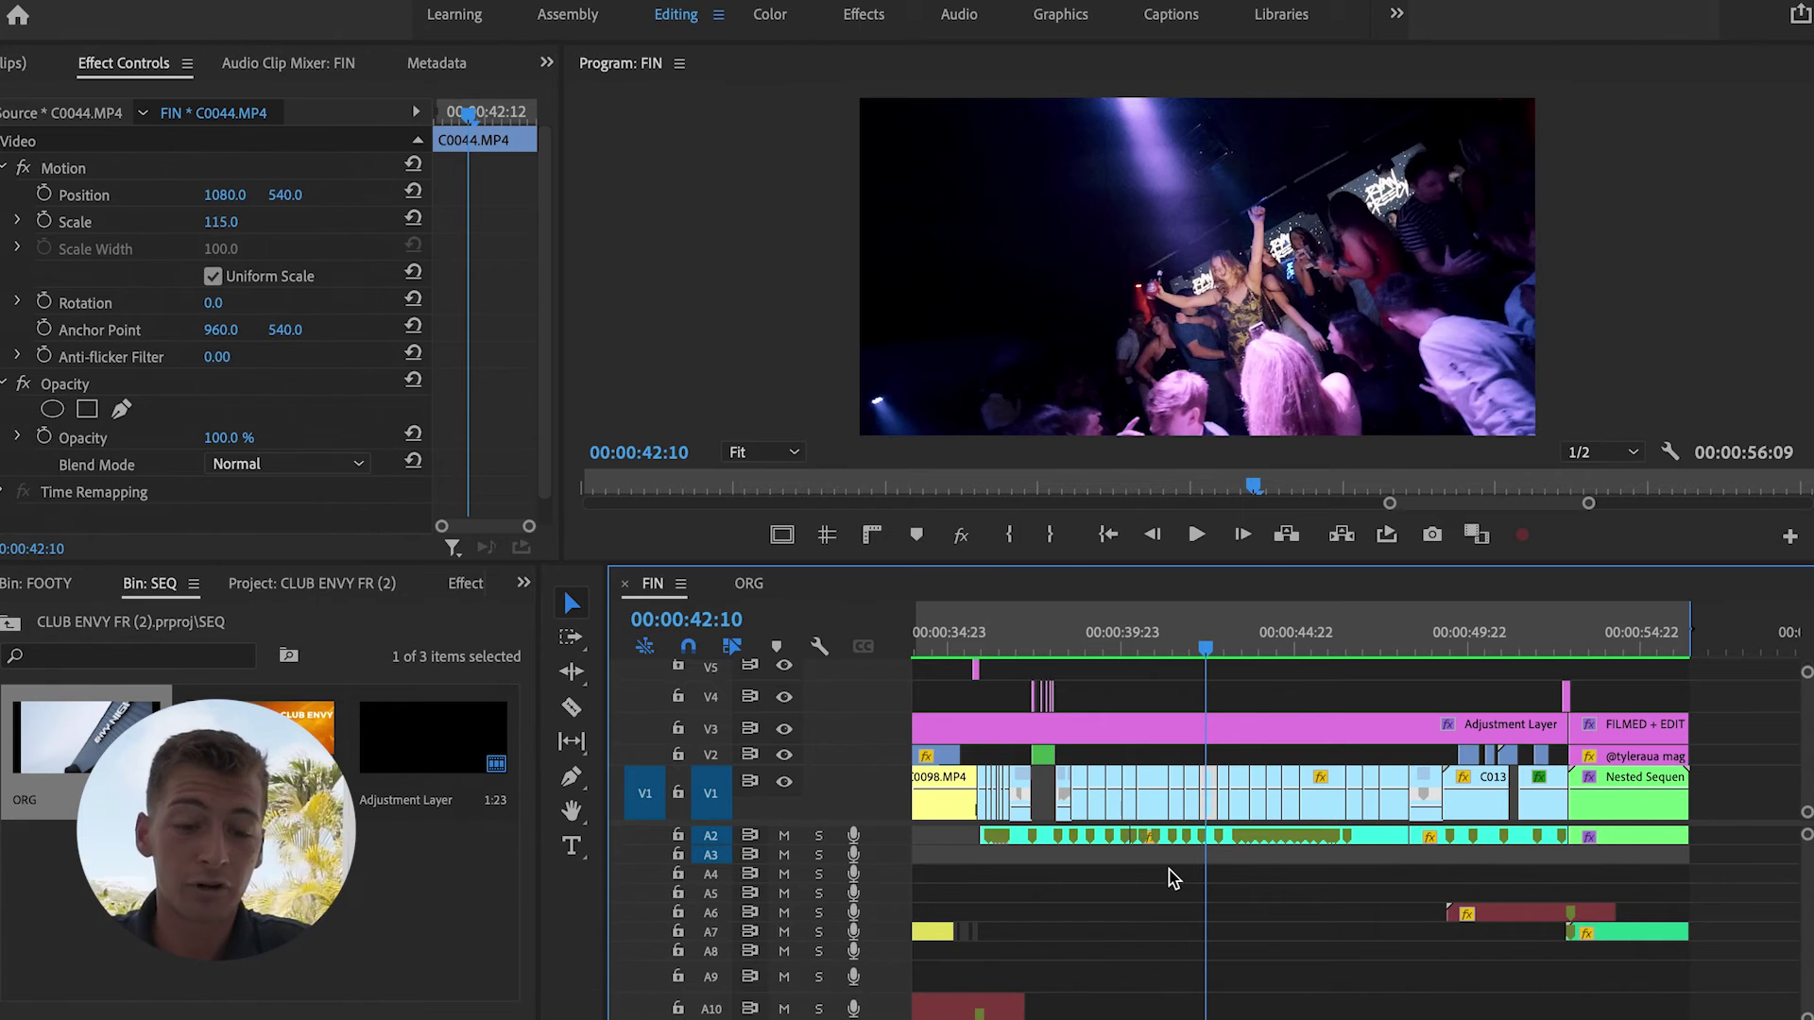
{"action": "key", "text": "Left"}
{"action": "key", "text": "Left"}
{"action": "key", "text": "Left"}
{"action": "key", "text": "Left"}
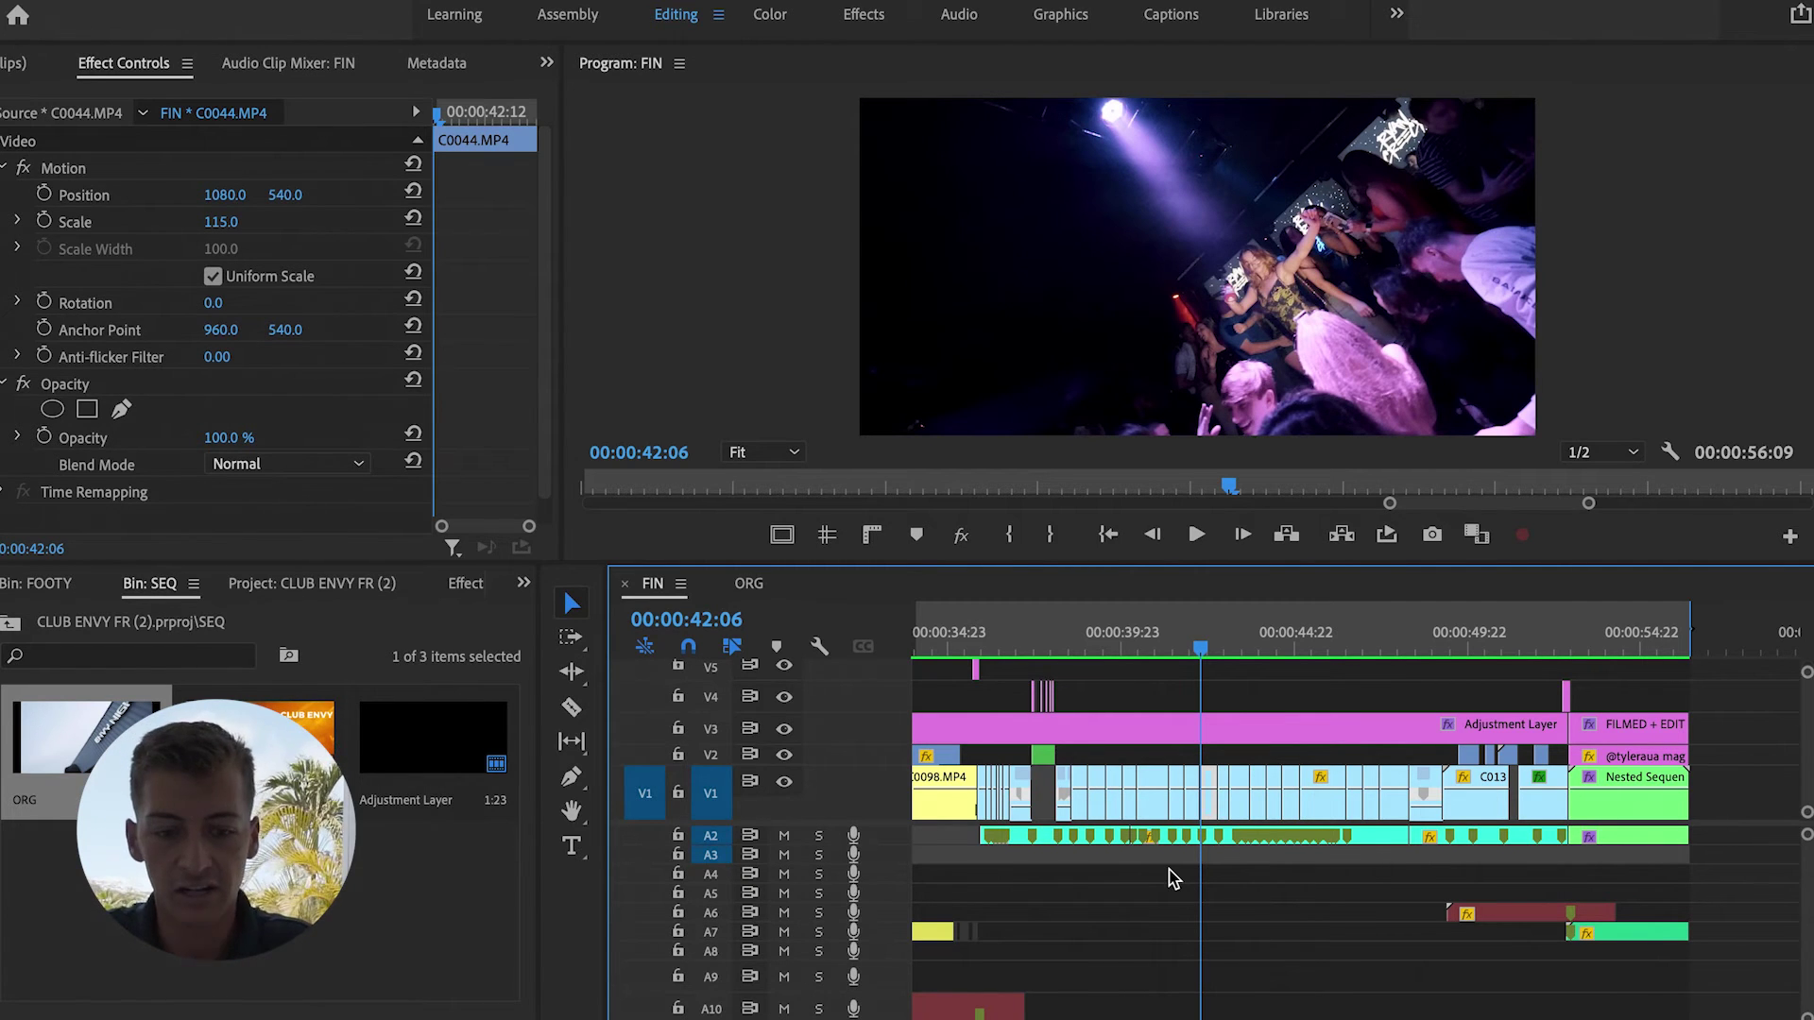
Play FIN from the C0098.MP4 section through the closing credit title, then check the video and audio clips around the ending.
{"action": "left_click", "coordinate": [1040, 650]}
{"action": "left_click", "coordinate": [1039, 650]}
{"action": "key", "text": "space"}
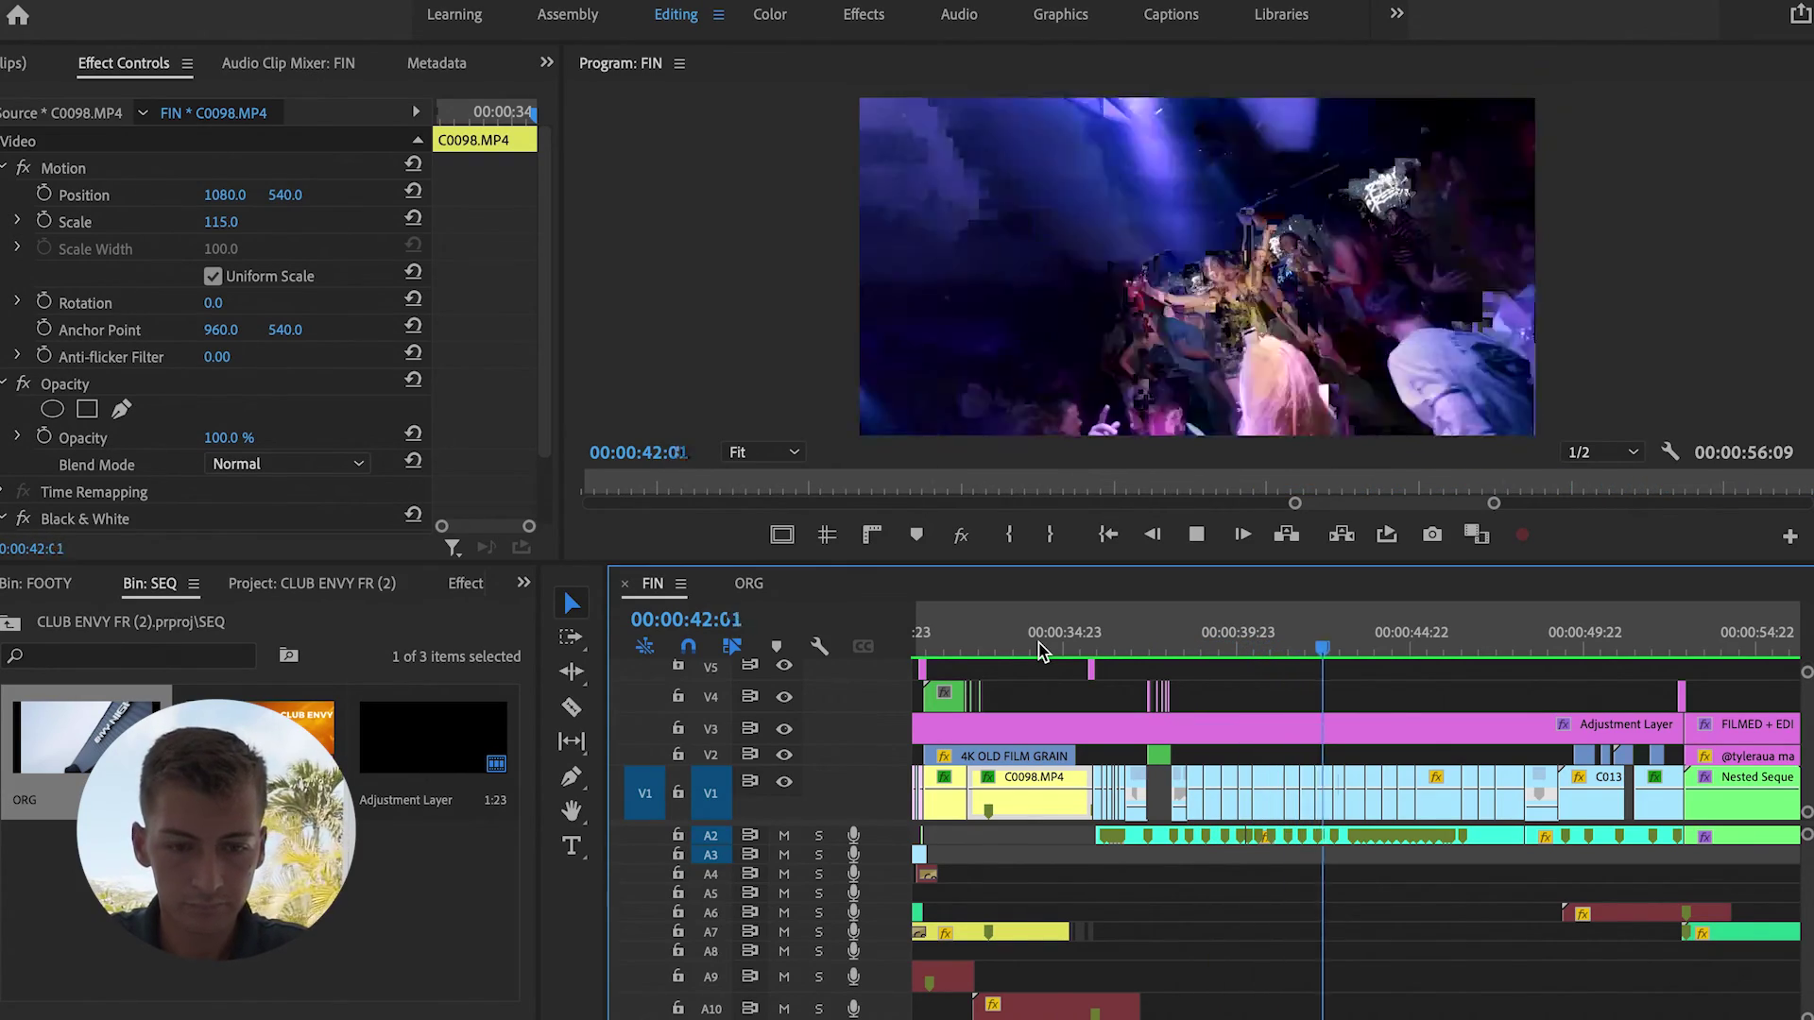
{"action": "key", "text": "space"}
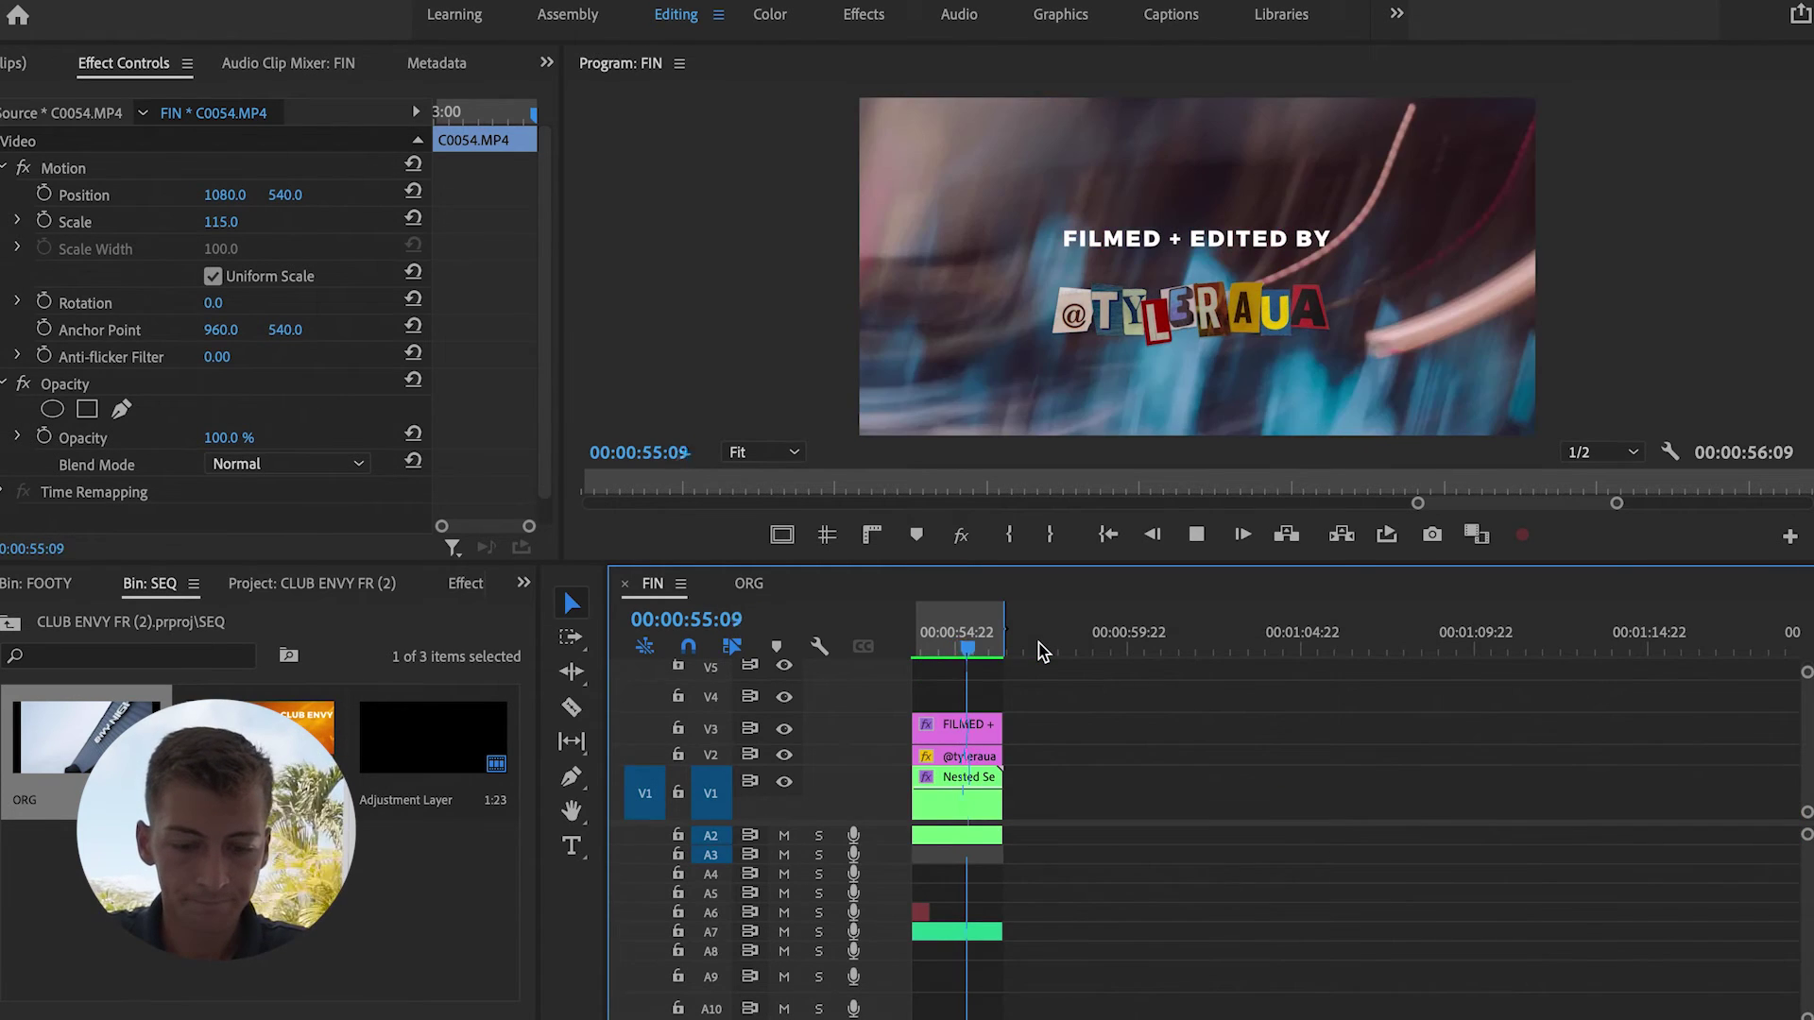
{"action": "scroll", "coordinate": [1134, 813], "scroll_direction": "left", "scroll_amount": 5}
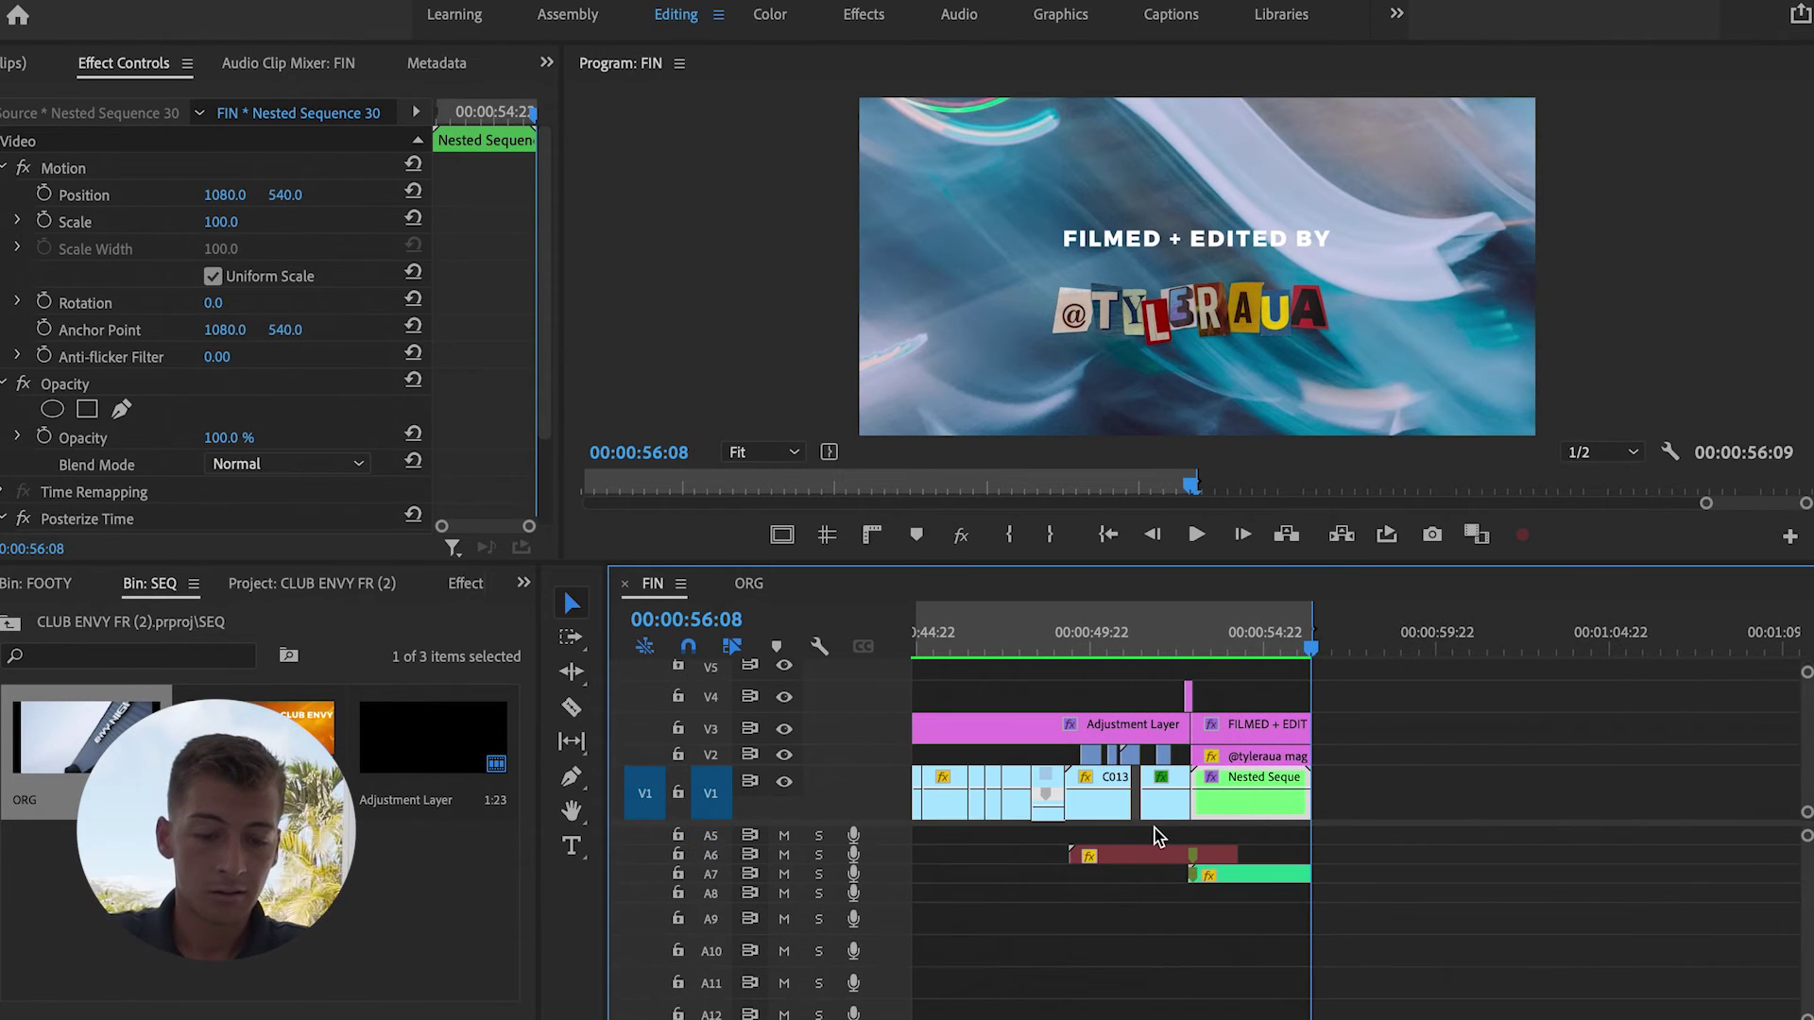
{"action": "scroll", "coordinate": [1159, 836], "scroll_direction": "up", "scroll_amount": 3}
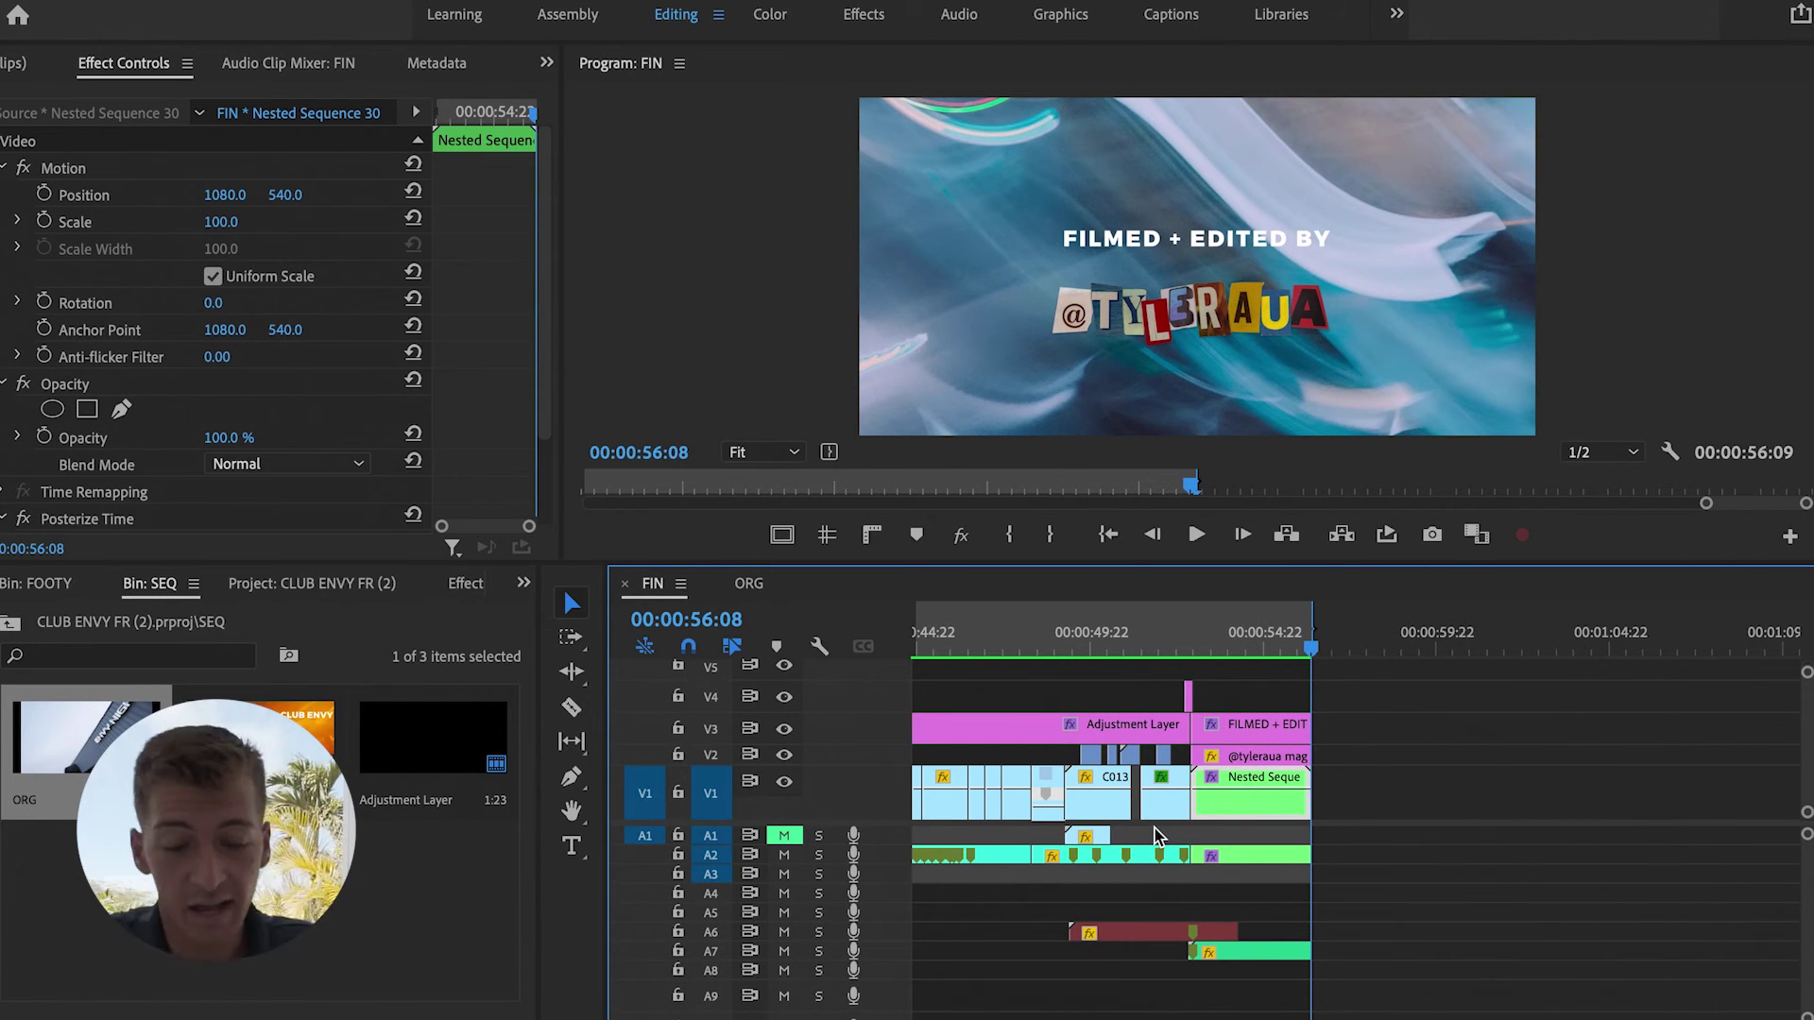
Return to the very start of FIN and play the whole edit from the Club Envy opening title.
{"action": "left_click", "coordinate": [1216, 633]}
{"action": "scroll", "coordinate": [1359, 633], "scroll_direction": "left", "scroll_amount": 4}
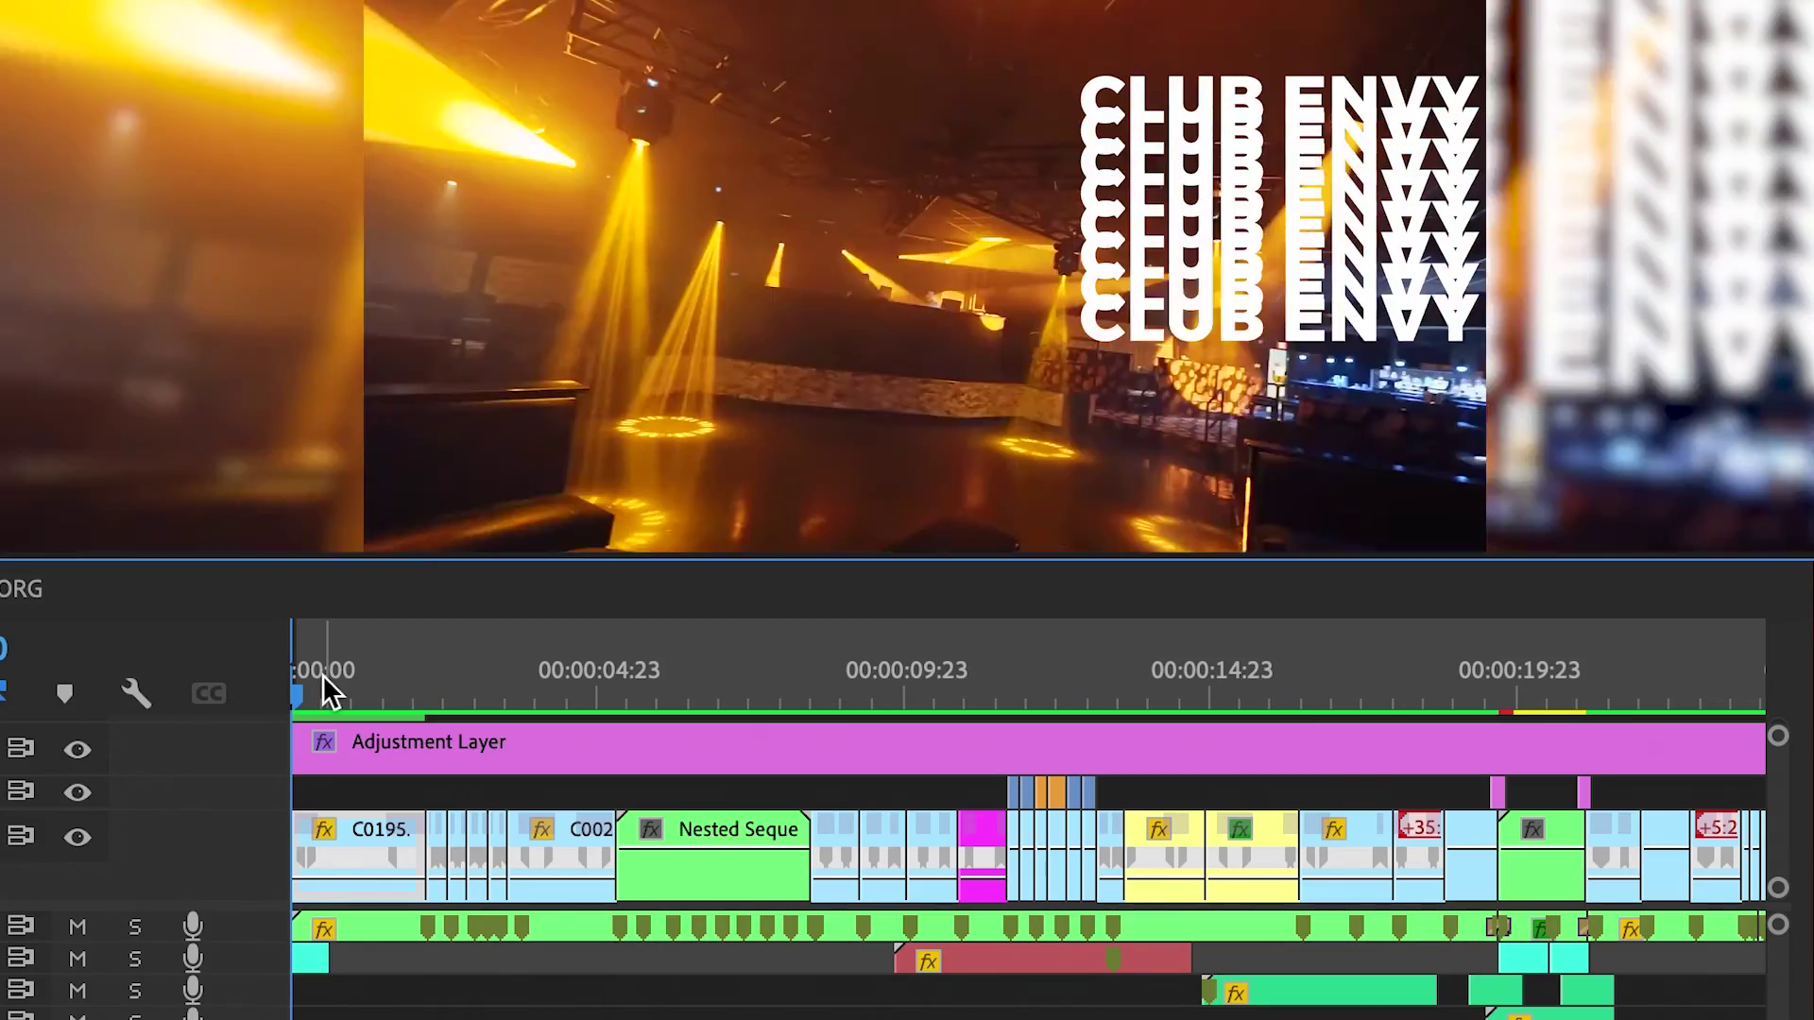
{"action": "key", "text": "space"}
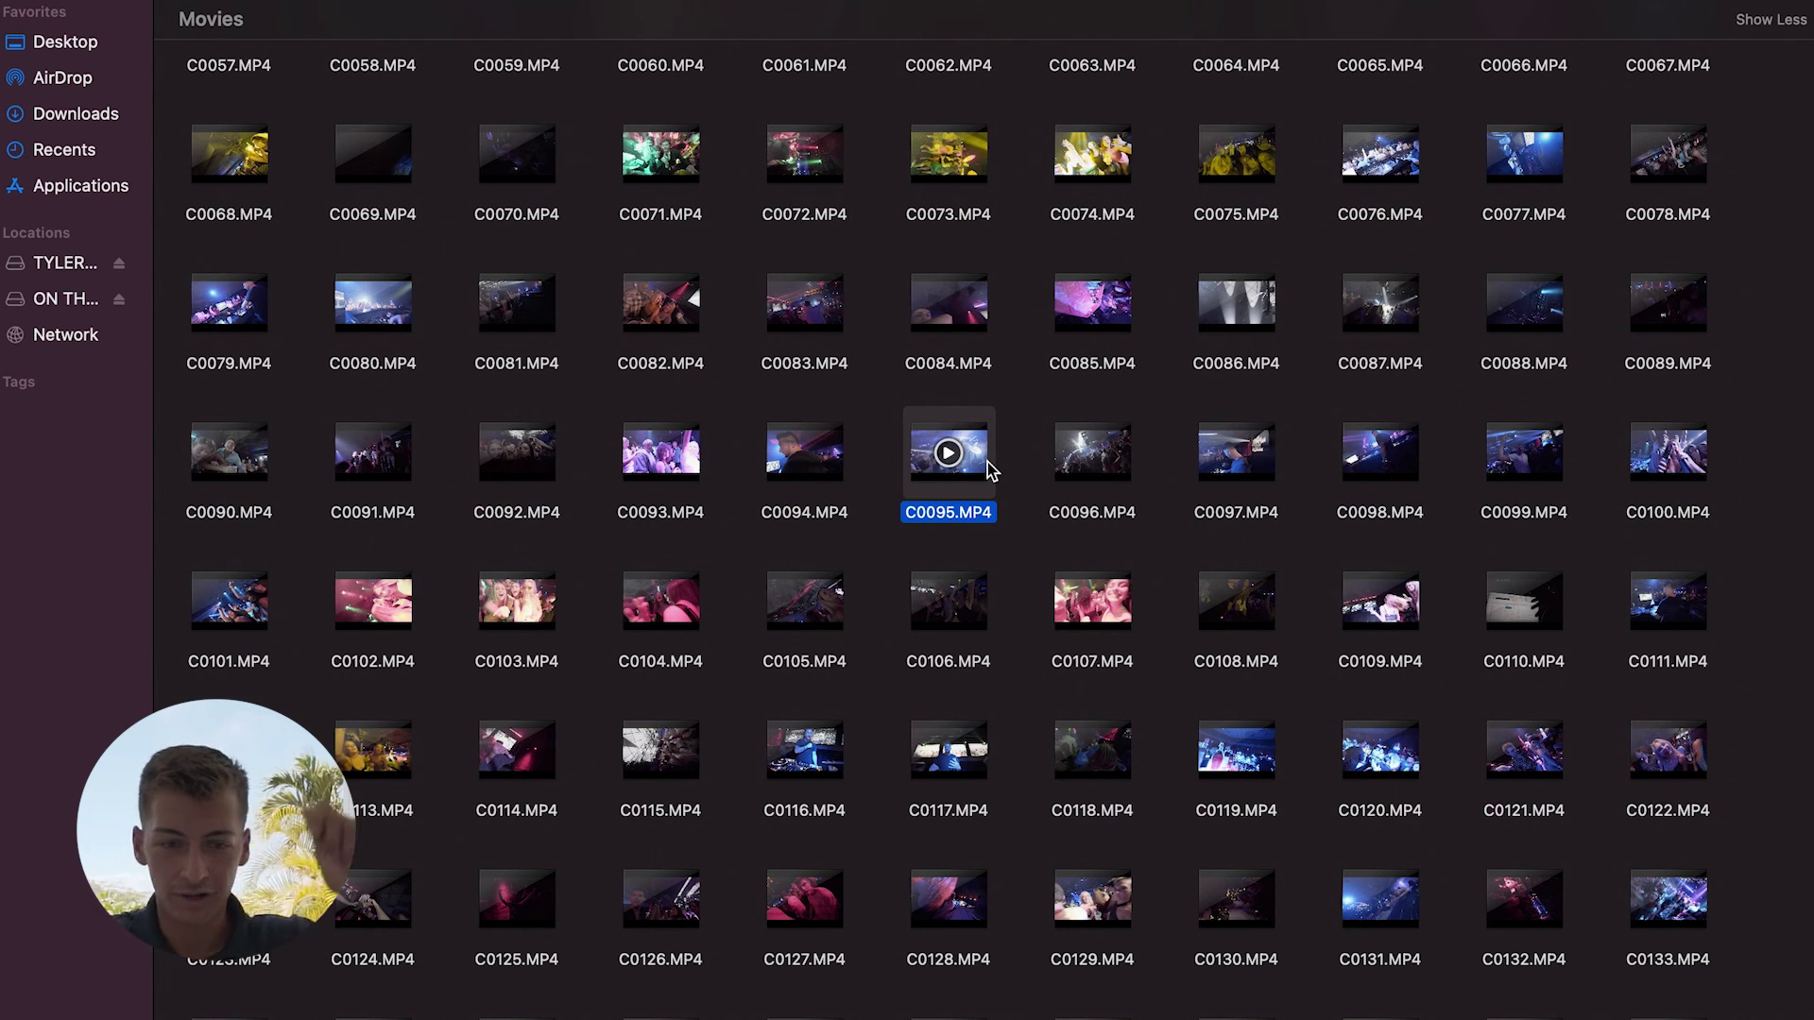
Preview the raw clips C0095.MP4, C0107.MP4 and C0073.MP4 in the Finder footage folder.
{"action": "key", "text": "space"}
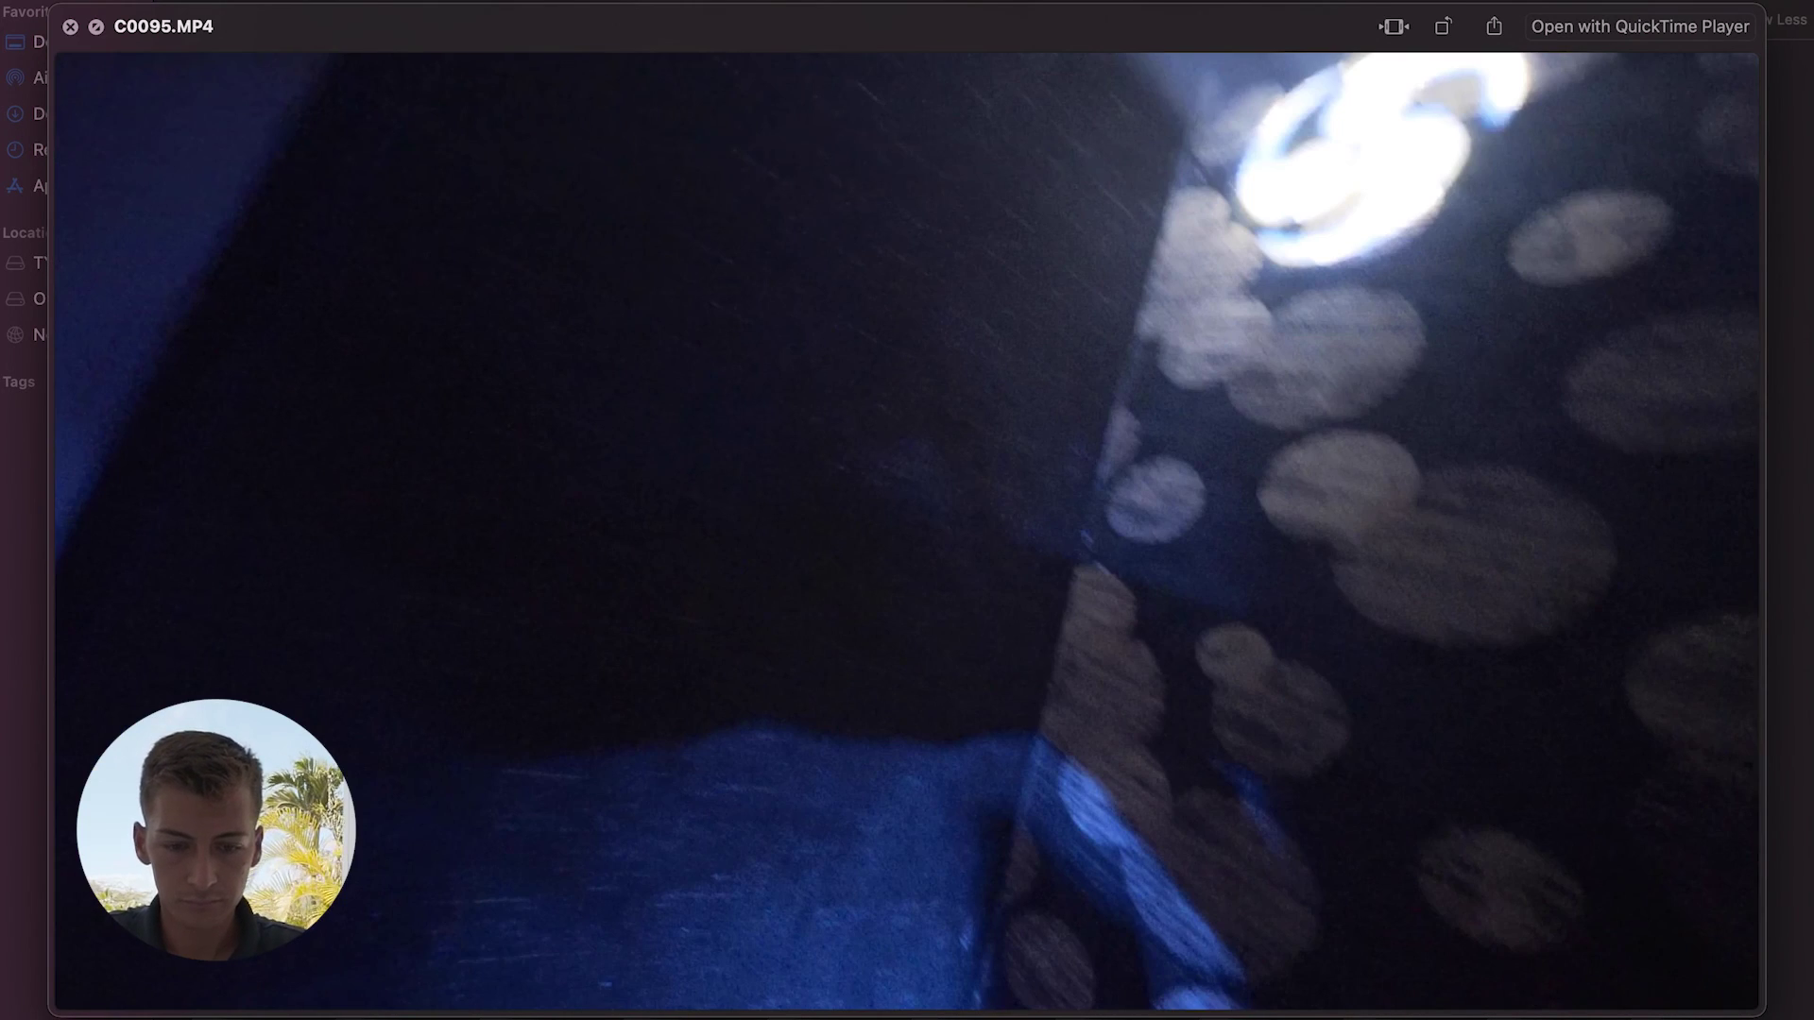
{"action": "key", "text": "space"}
{"action": "scroll", "coordinate": [1035, 595], "scroll_direction": "down", "scroll_amount": 2}
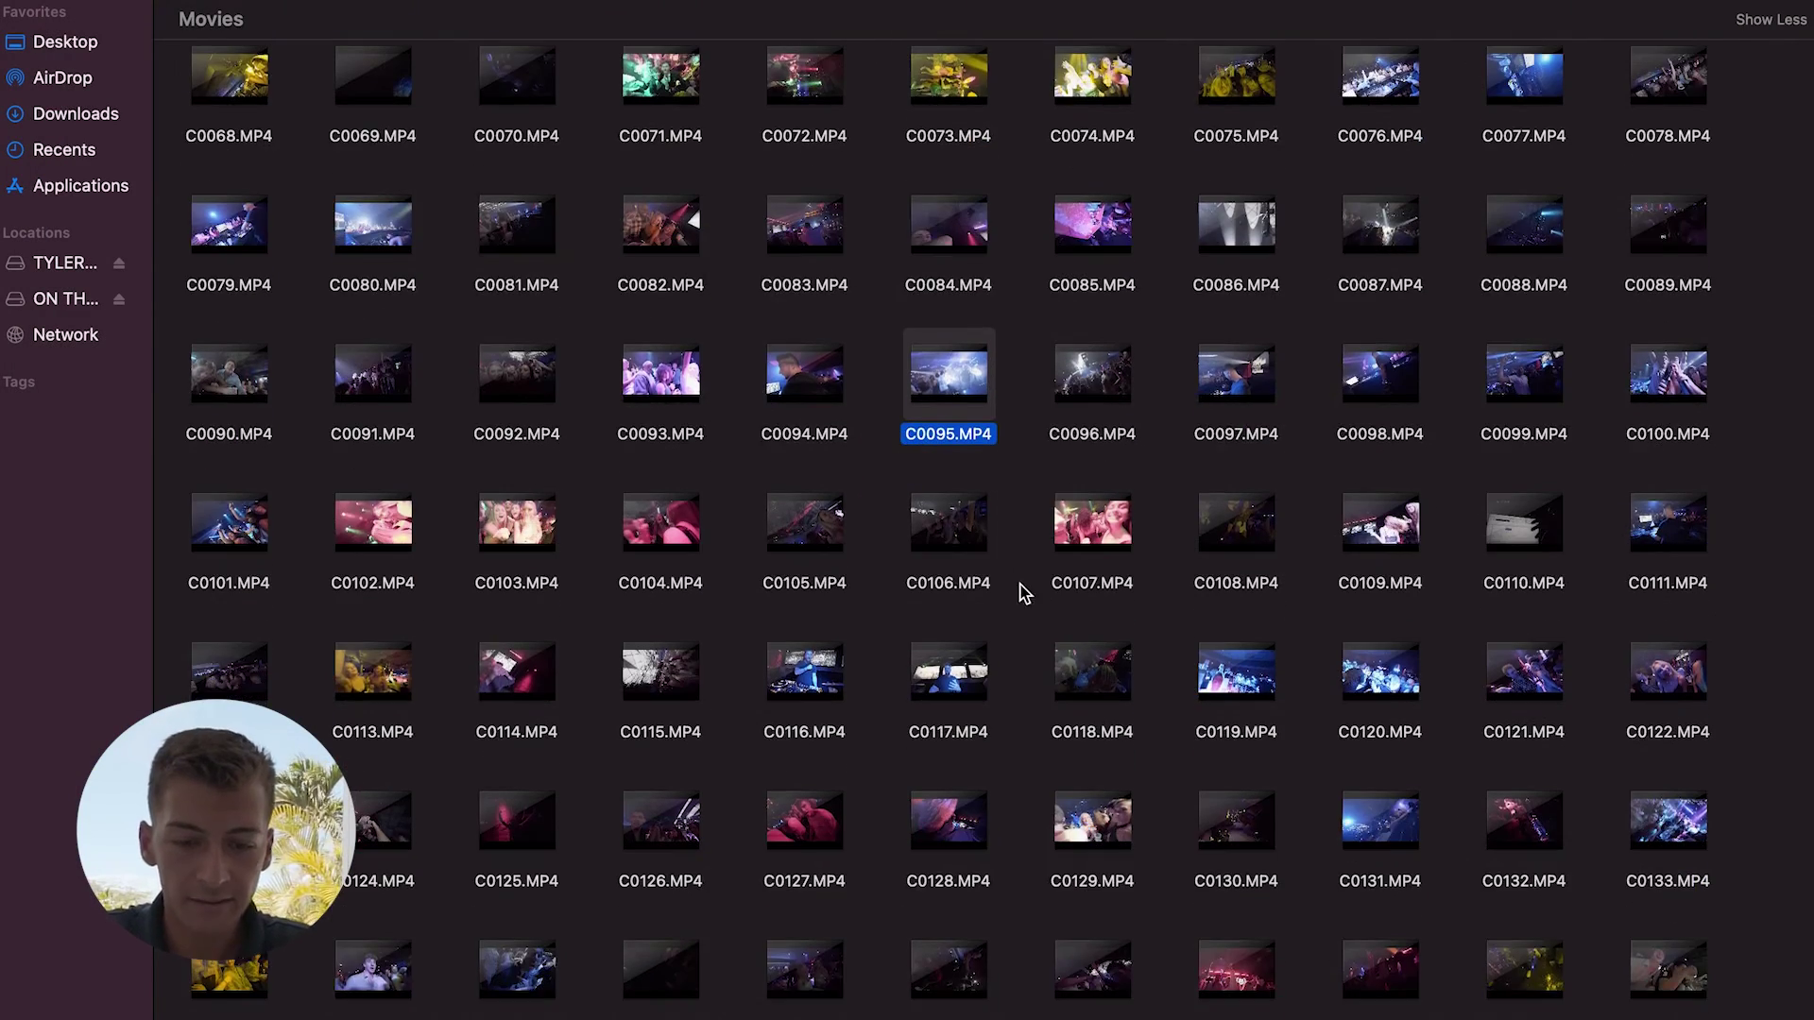
{"action": "key", "text": "space"}
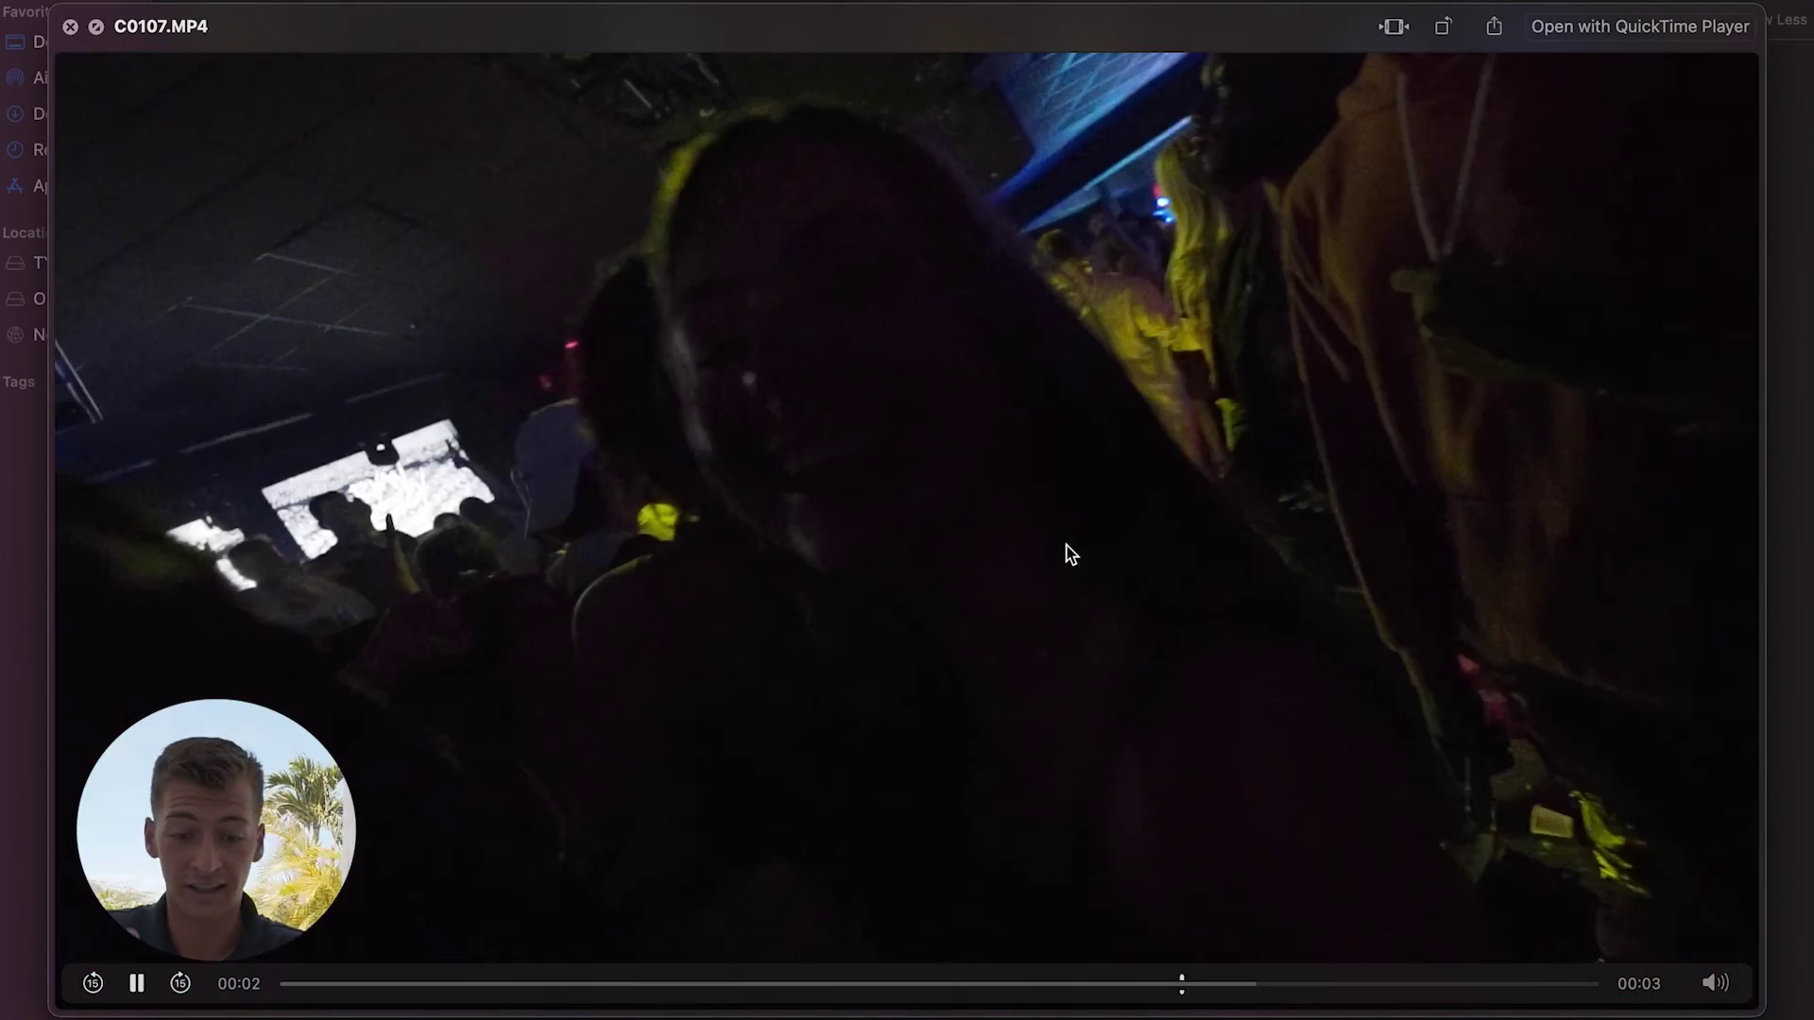
{"action": "key", "text": "Down"}
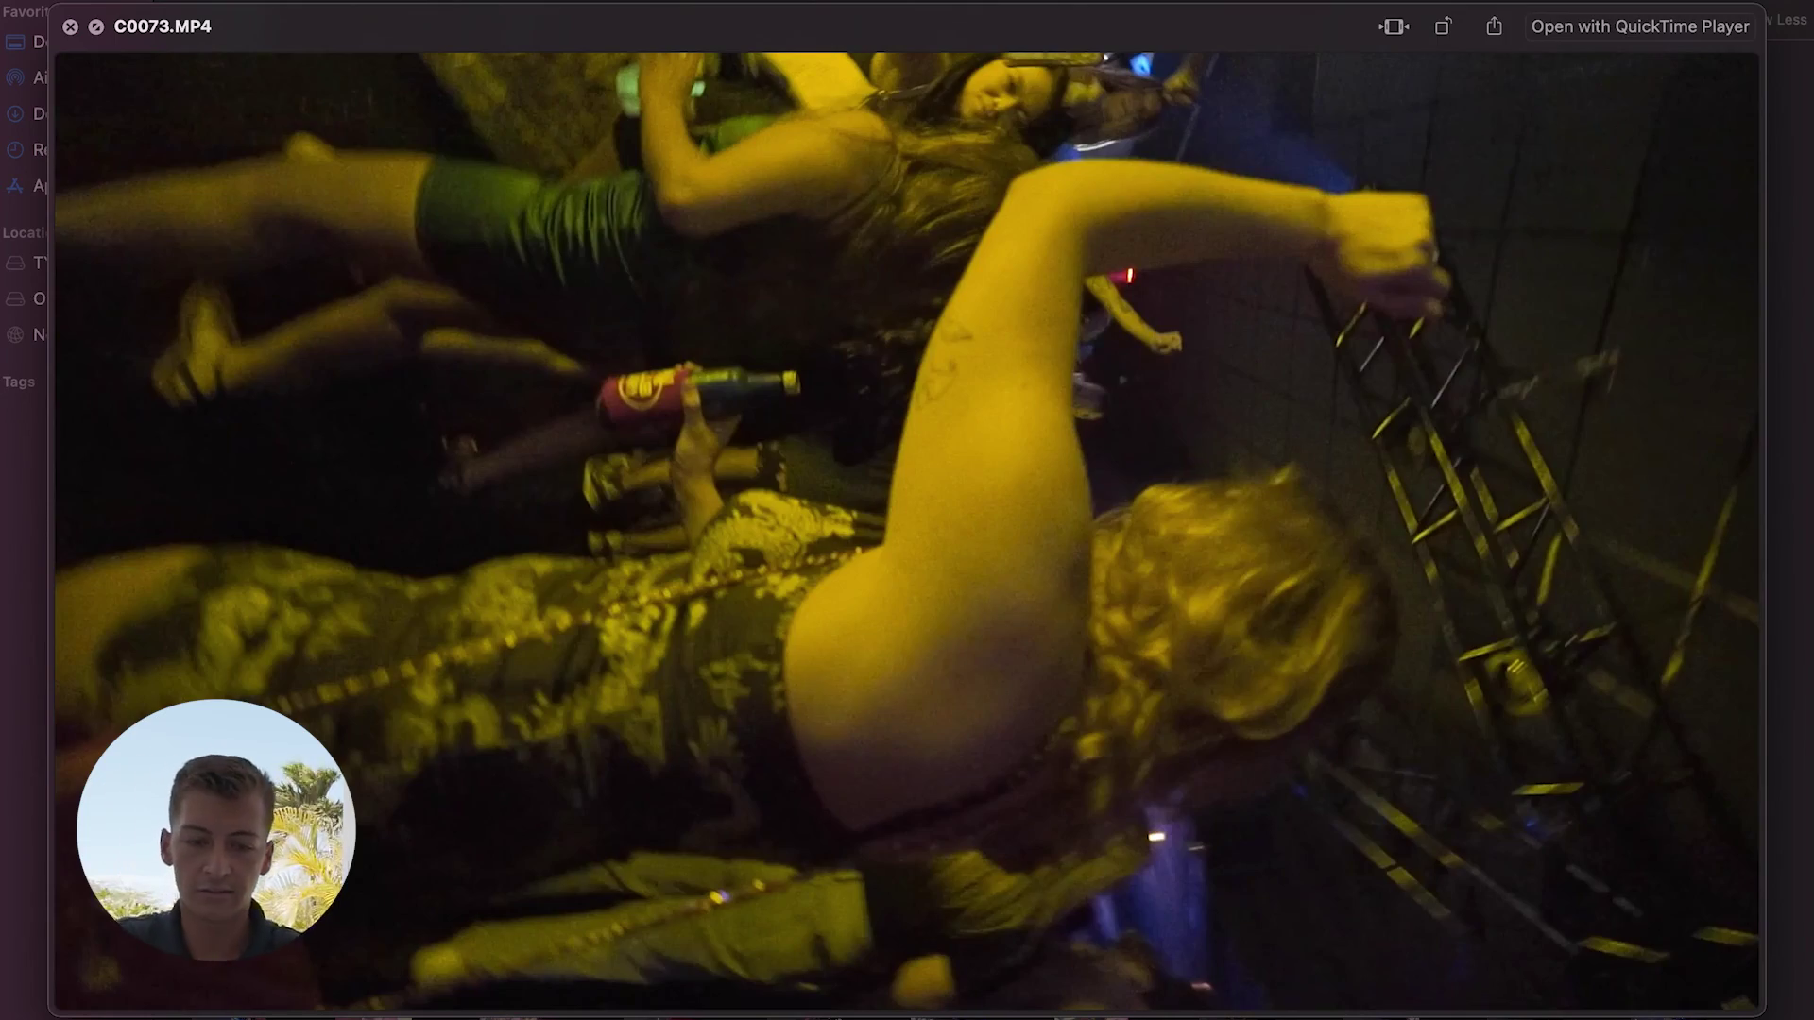
{"action": "key", "text": "space"}
{"action": "scroll", "coordinate": [1138, 350], "scroll_direction": "up", "scroll_amount": 3}
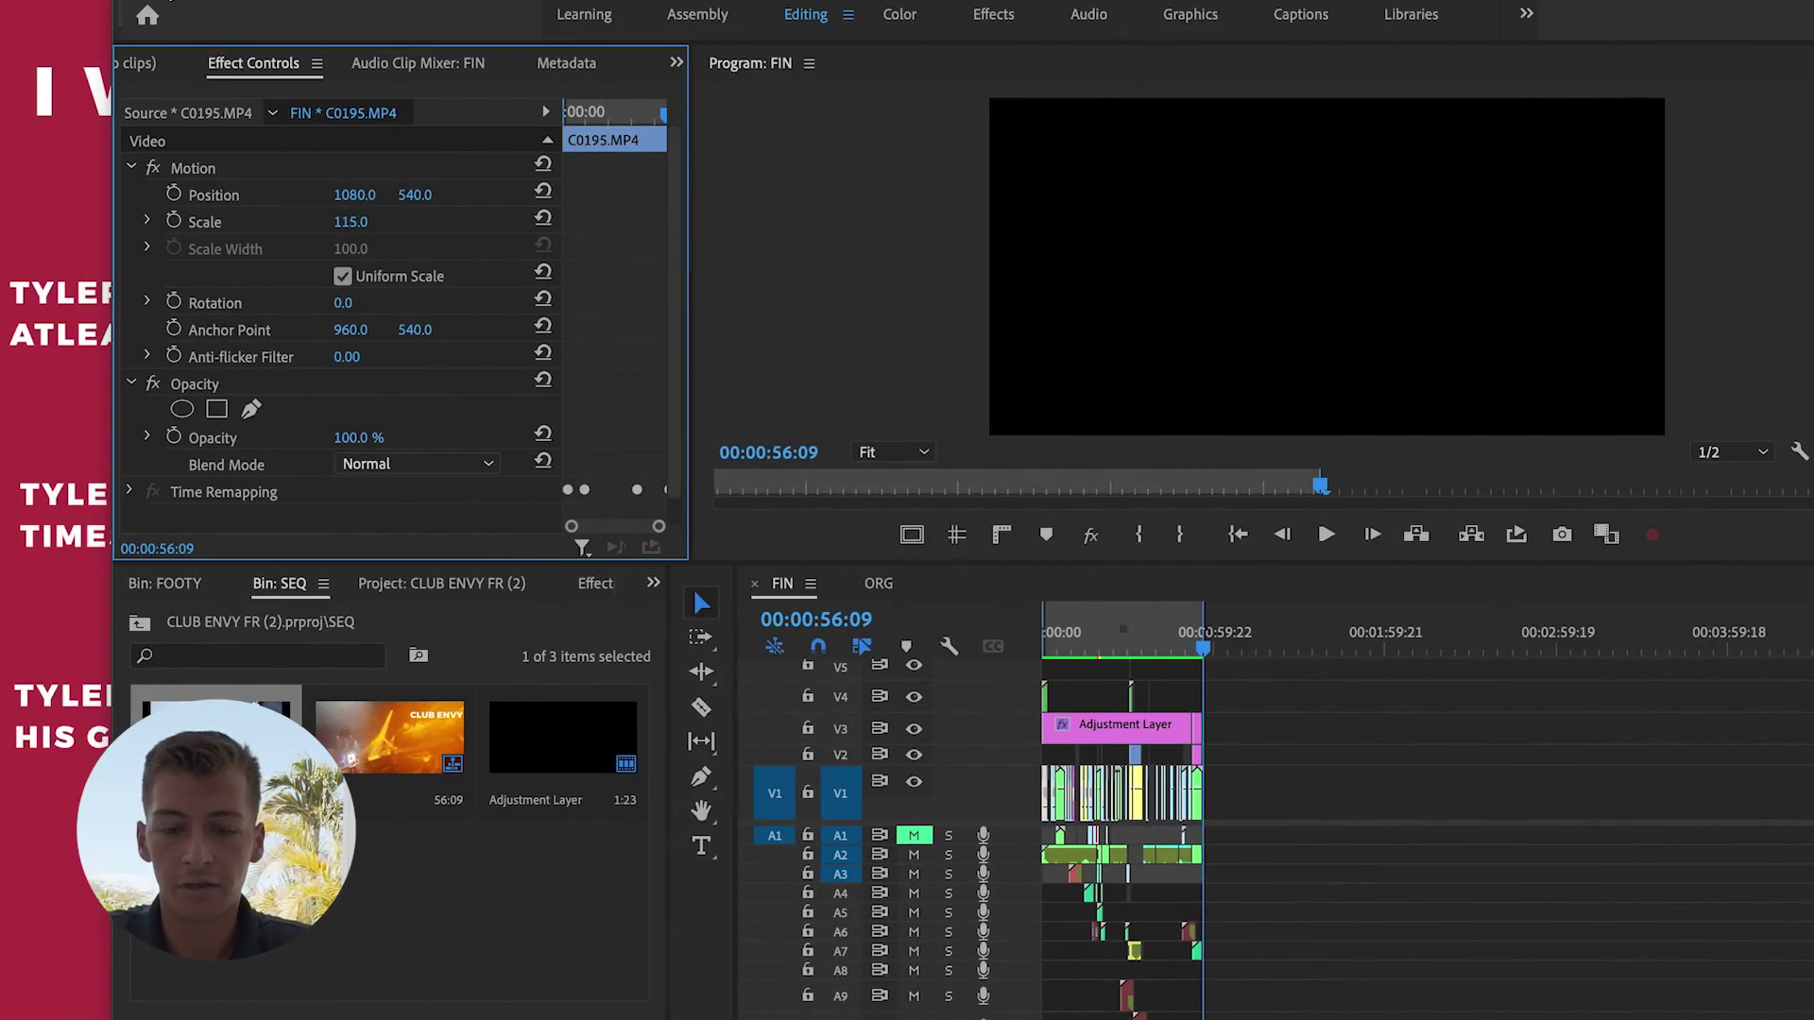
Back in Premiere Pro, examine the FIN clips between about 00:00:11:00 and 00:00:20:00 up close.
{"action": "scroll", "coordinate": [963, 756], "scroll_direction": "up", "scroll_amount": 4}
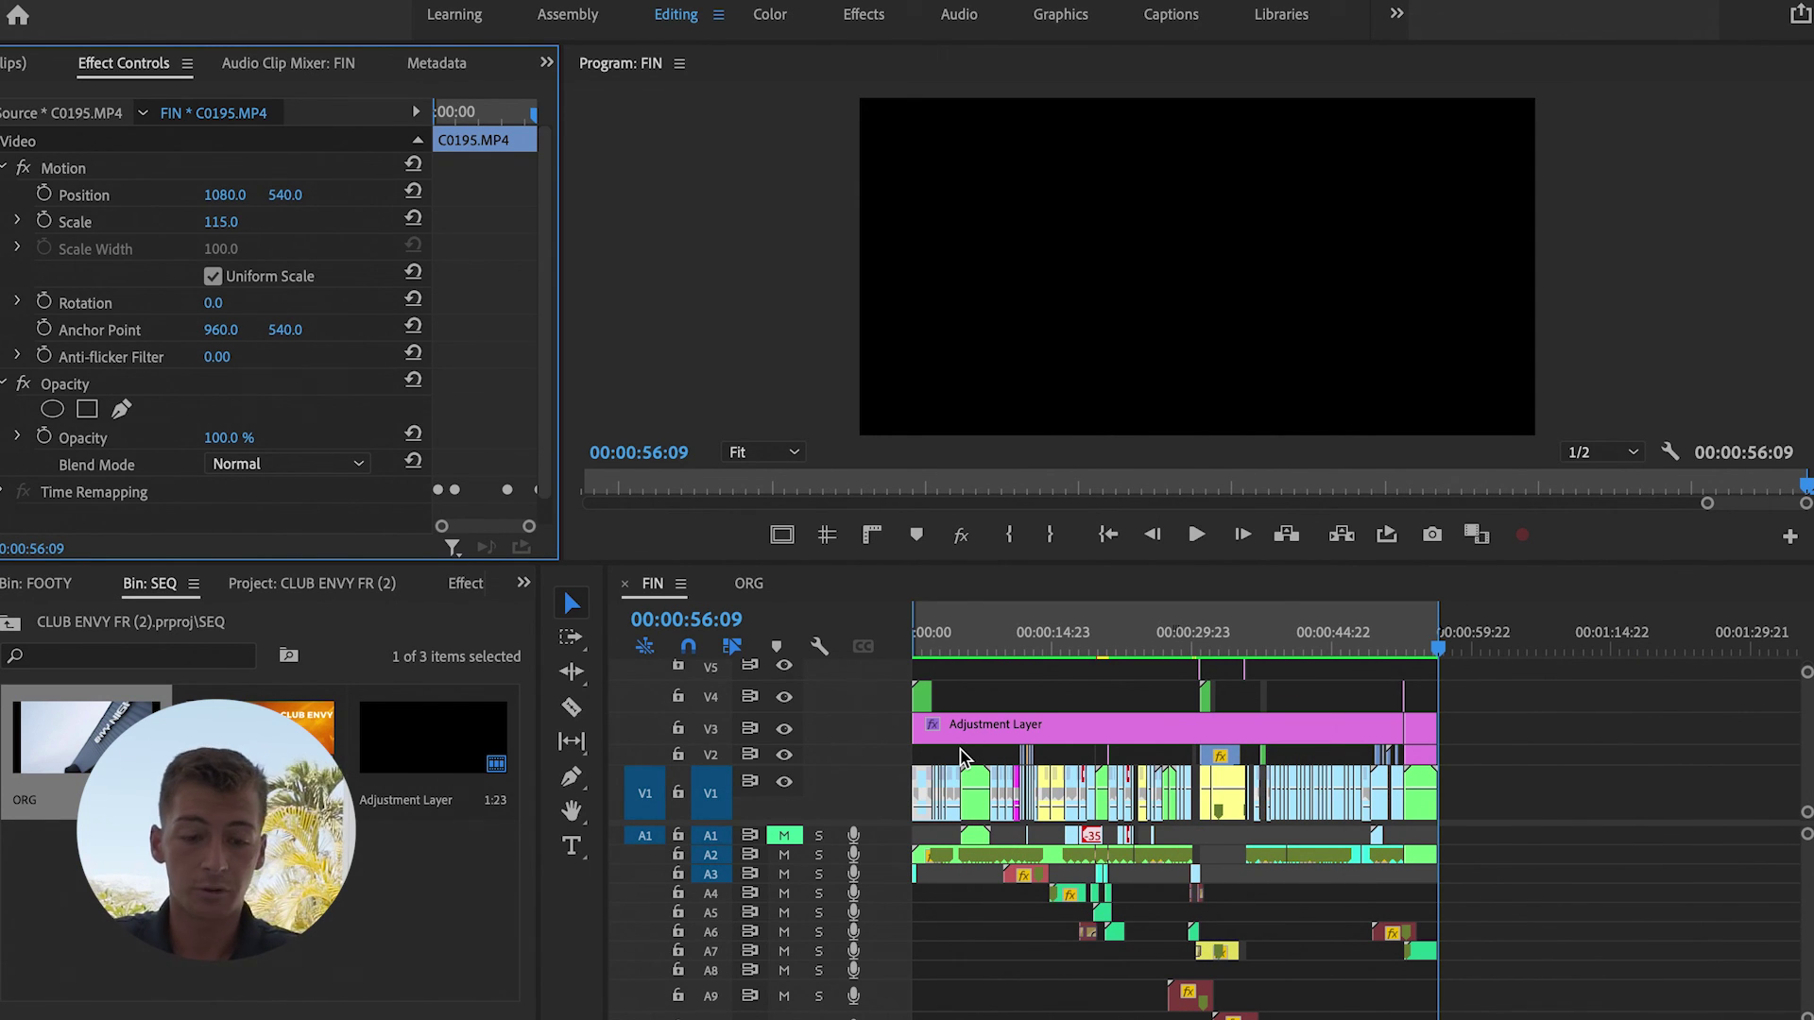
{"action": "scroll", "coordinate": [1120, 814], "scroll_direction": "up", "scroll_amount": 3}
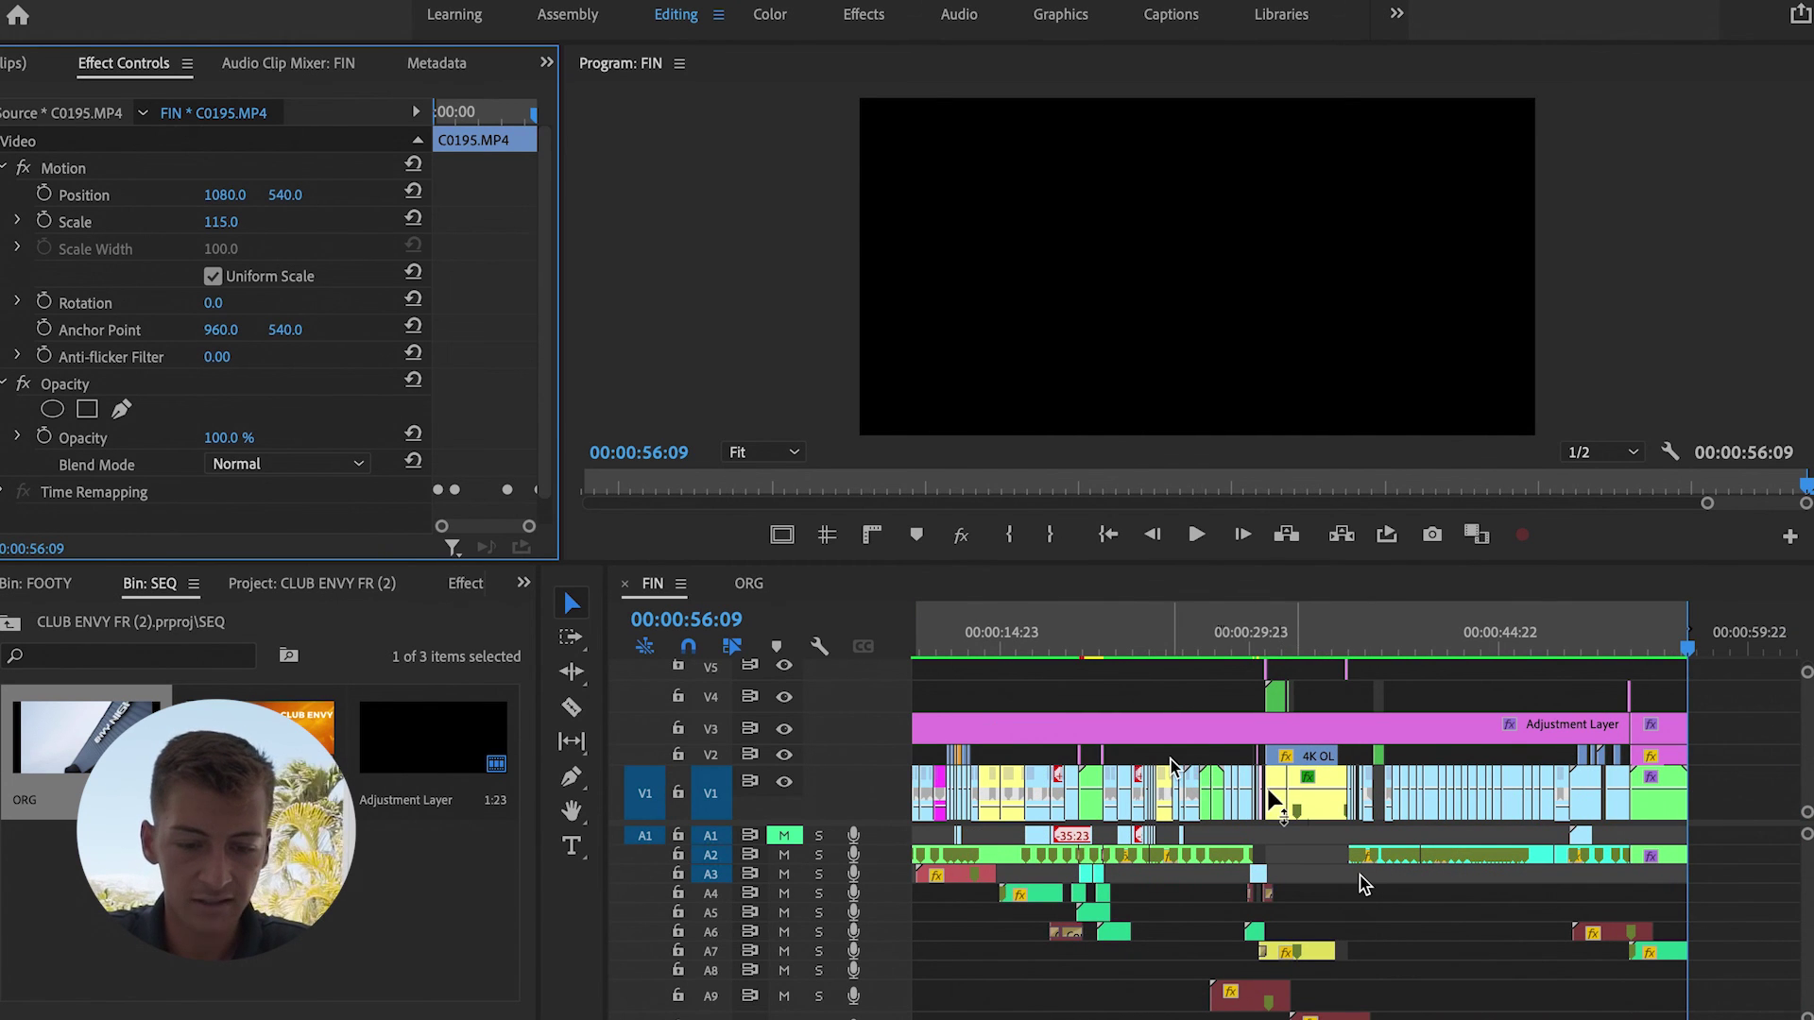
{"action": "scroll", "coordinate": [1171, 763], "scroll_direction": "up", "scroll_amount": 3}
{"action": "scroll", "coordinate": [1172, 763], "scroll_direction": "up", "scroll_amount": 5}
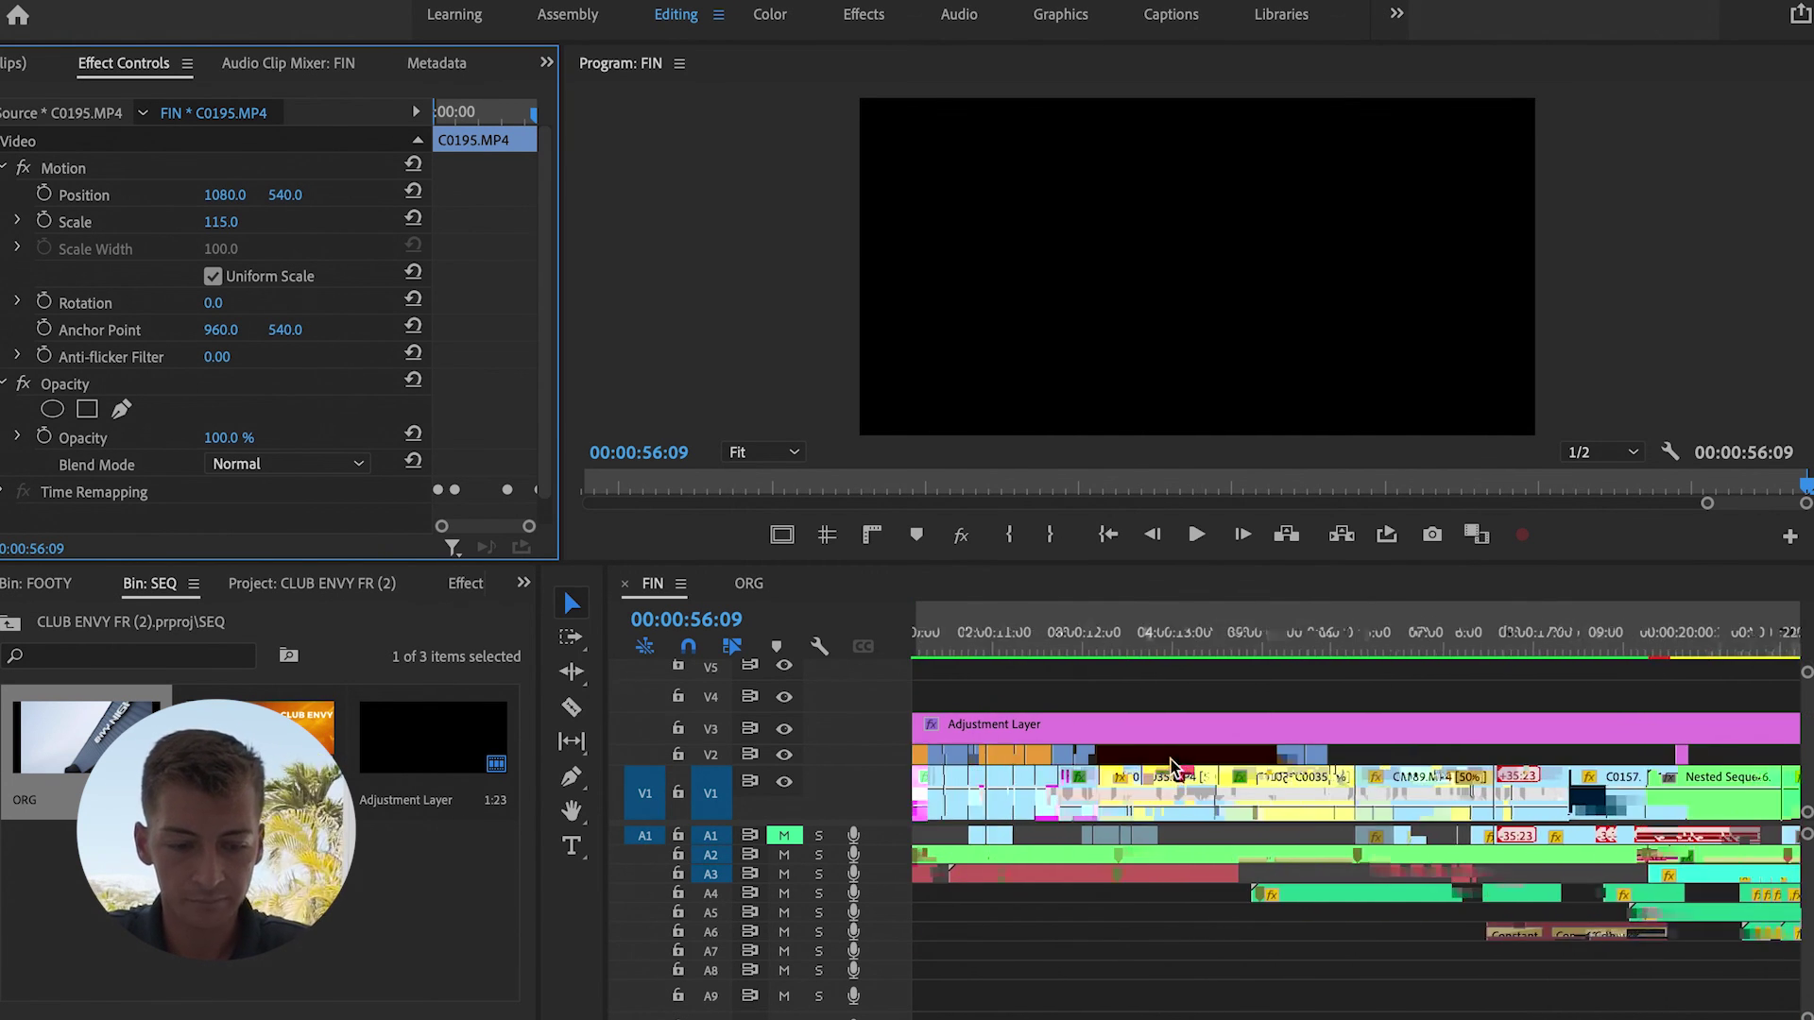